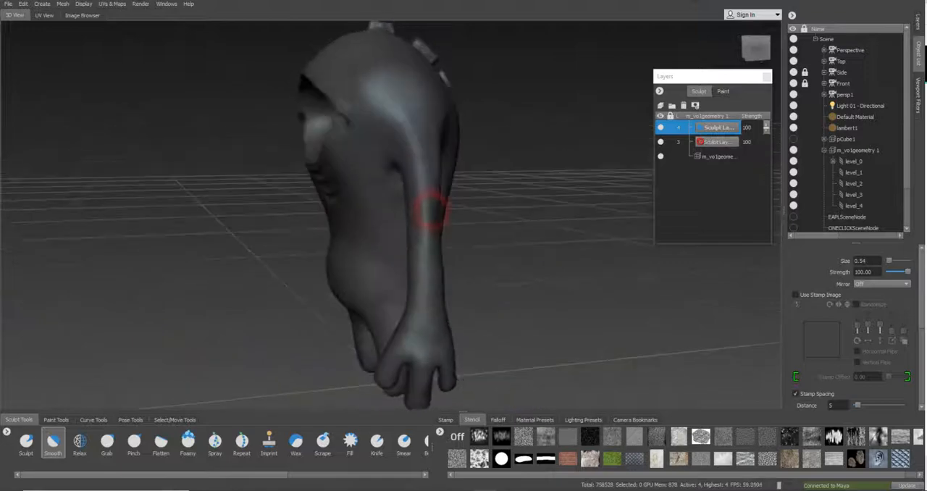
Select subdivision level_3 of the m_vo1geometry 1 sculpt in the object list
{"action": "mouse_move", "coordinate": [442, 181]}
{"action": "left_mouse_down", "text": "alt"}
{"action": "mouse_move", "coordinate": [534, 193]}
{"action": "mouse_move", "coordinate": [425, 166]}
{"action": "mouse_move", "coordinate": [384, 183]}
{"action": "left_mouse_up", "text": "alt"}
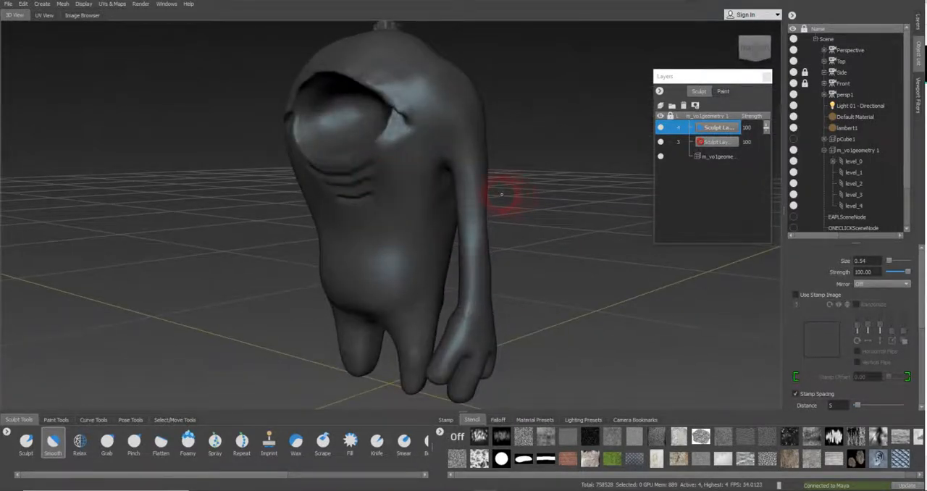
{"action": "left_click_drag", "start_coordinate": [442, 179], "coordinate": [416, 180], "text": "alt"}
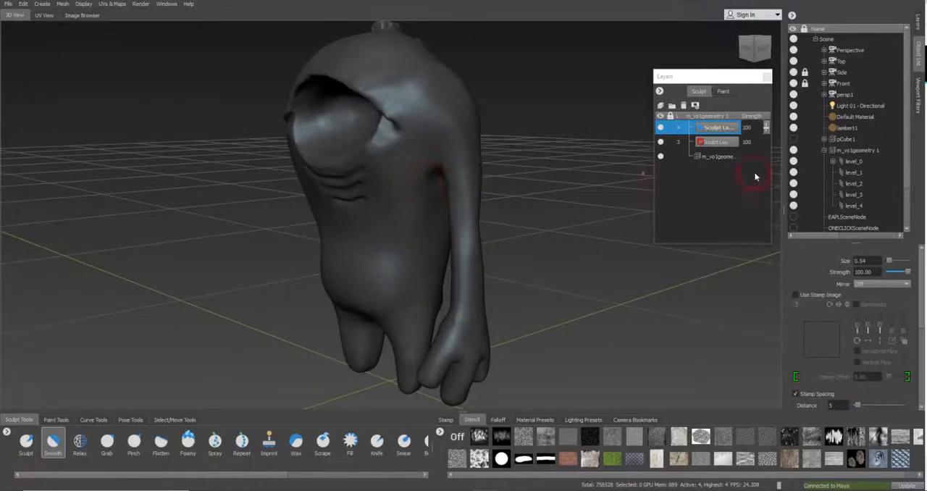
{"action": "left_click_drag", "start_coordinate": [511, 174], "coordinate": [585, 159], "text": "alt"}
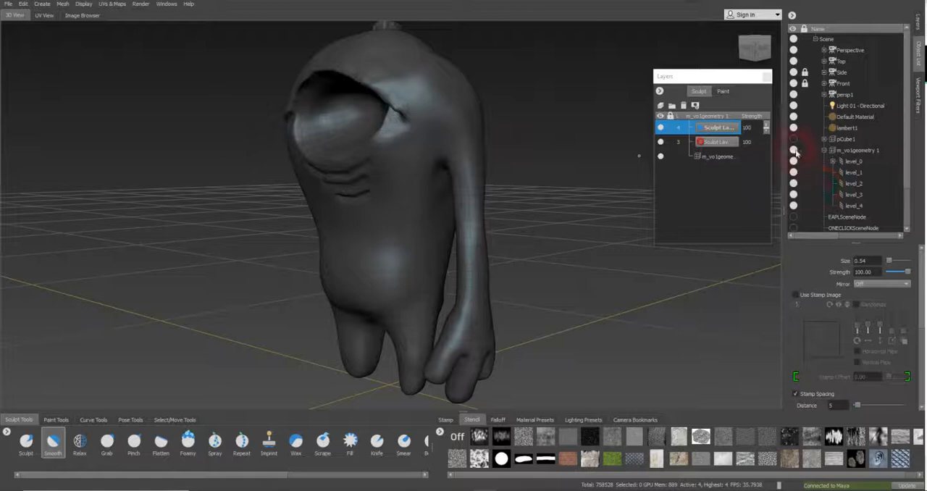
{"action": "left_click", "coordinate": [852, 207]}
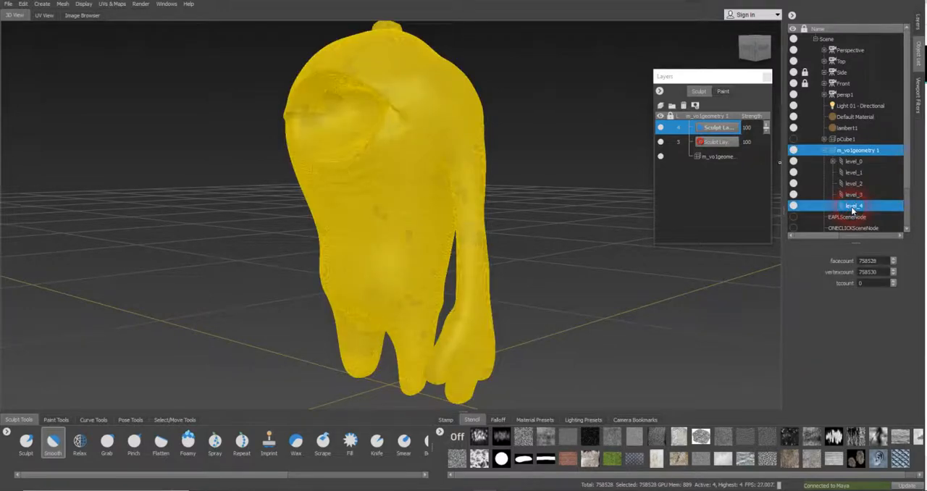
{"action": "left_click", "coordinate": [699, 128]}
{"action": "left_click", "coordinate": [851, 195]}
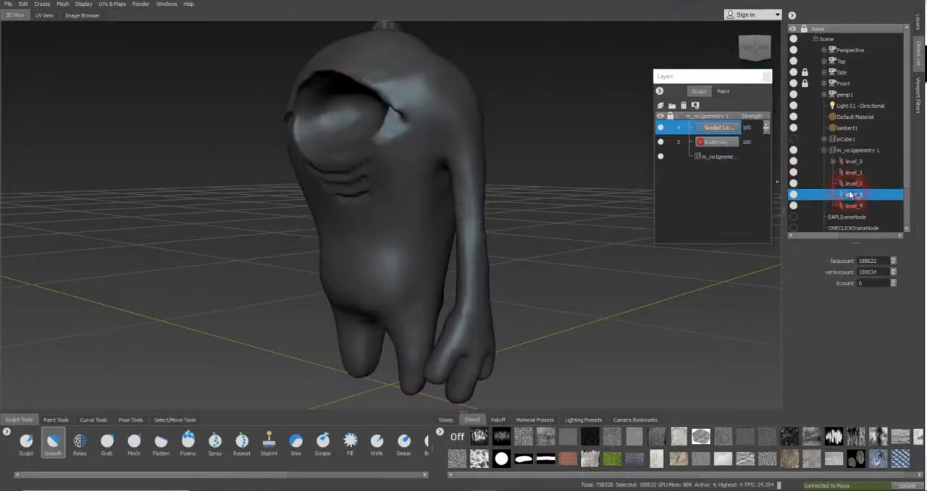
{"action": "scroll", "coordinate": [426, 160], "scroll_direction": "up", "scroll_amount": 6}
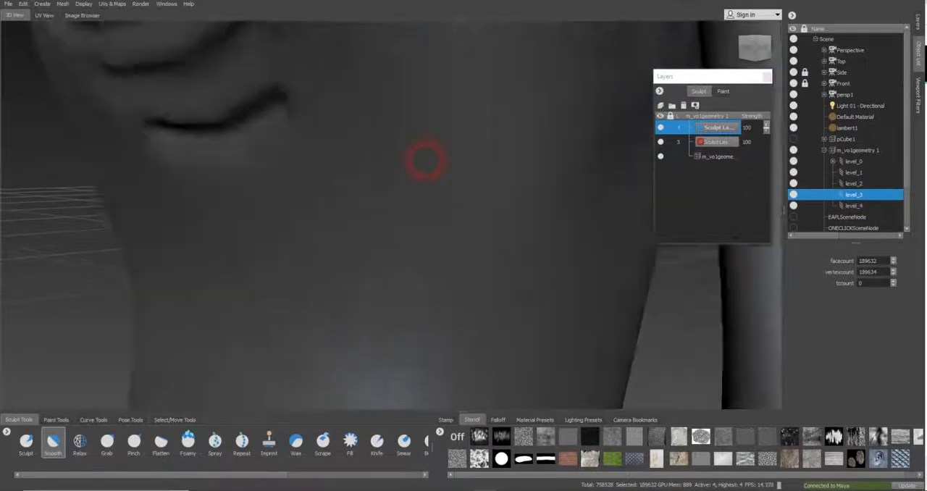
{"action": "scroll", "coordinate": [426, 159], "scroll_direction": "down", "scroll_amount": 8}
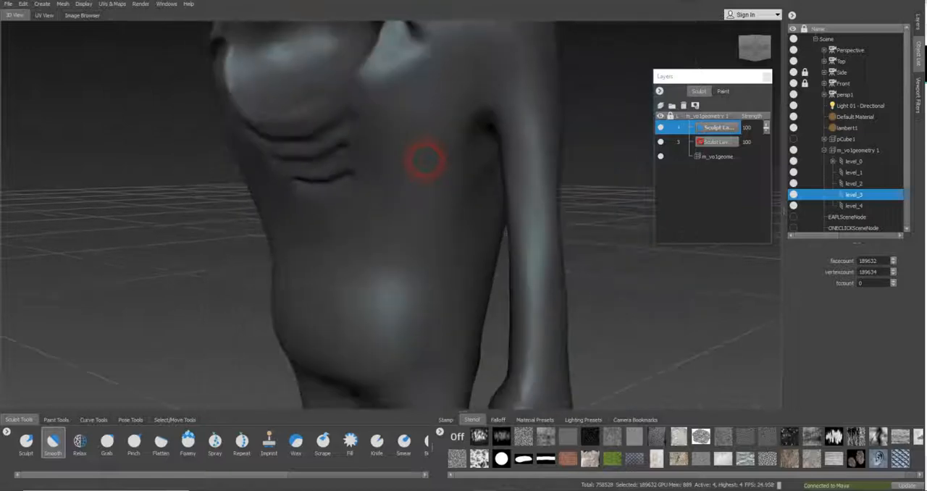
{"action": "mouse_move", "coordinate": [413, 144]}
{"action": "left_mouse_down", "text": "alt"}
{"action": "mouse_move", "coordinate": [480, 161]}
{"action": "mouse_move", "coordinate": [497, 151]}
{"action": "mouse_move", "coordinate": [485, 143]}
{"action": "mouse_move", "coordinate": [478, 163]}
{"action": "mouse_move", "coordinate": [501, 161]}
{"action": "mouse_move", "coordinate": [482, 158]}
{"action": "left_mouse_up", "text": "alt"}
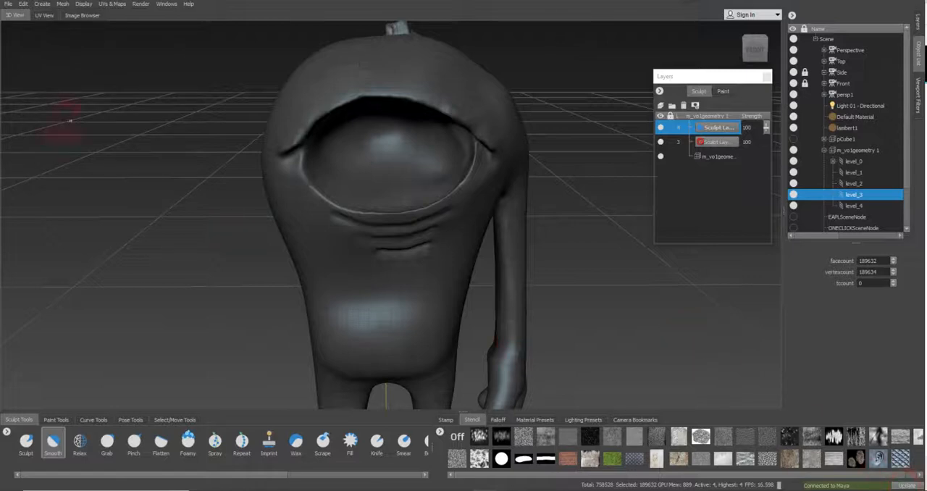
Update the current Maya scene with the sculpt, sending meshes at the current level, and dismiss the import warnings
{"action": "left_click", "coordinate": [7, 5]}
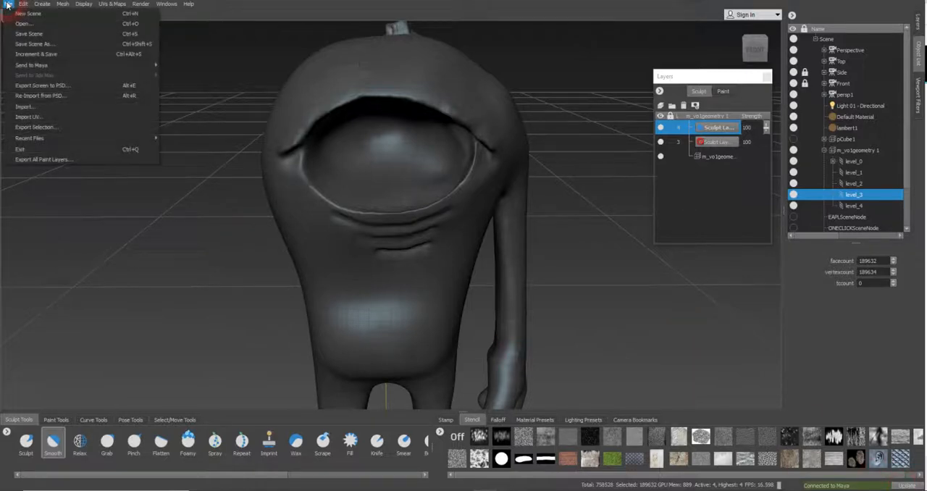
{"action": "left_click", "coordinate": [42, 66]}
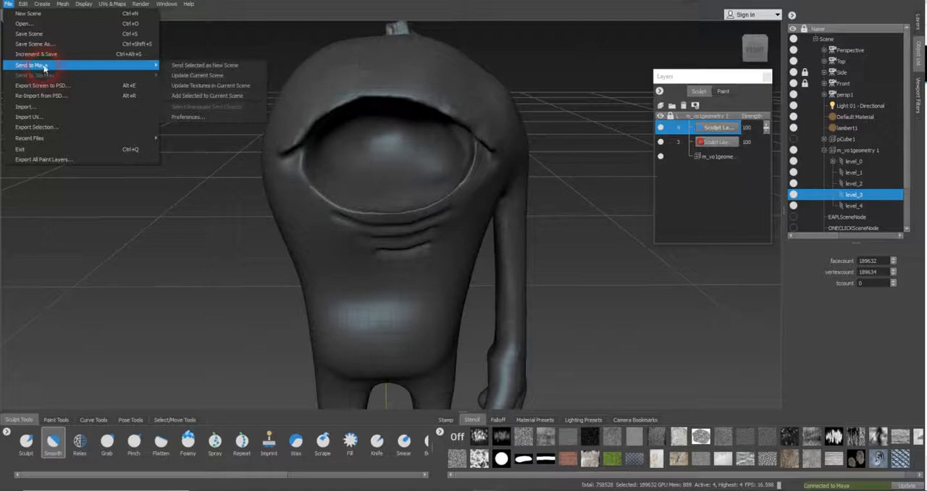
{"action": "left_click", "coordinate": [207, 76]}
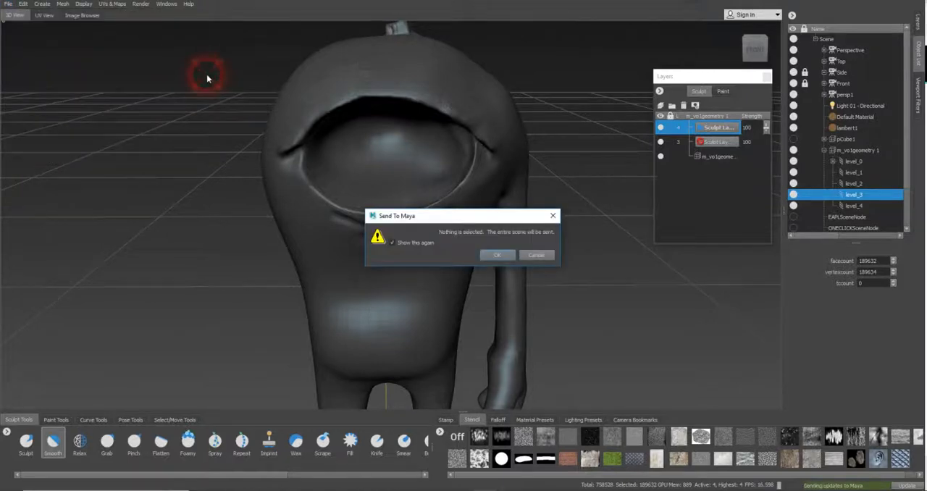
{"action": "left_click", "coordinate": [501, 255]}
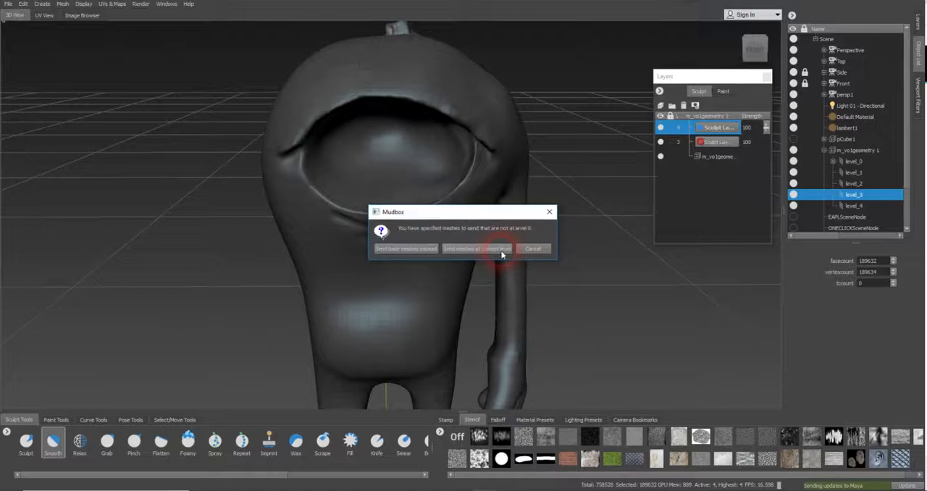
{"action": "left_click", "coordinate": [410, 254]}
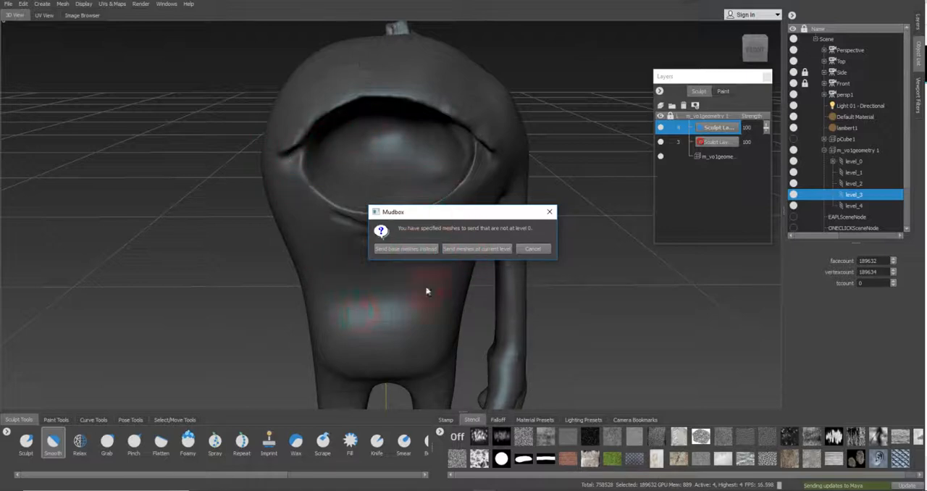
{"action": "left_click", "coordinate": [469, 249]}
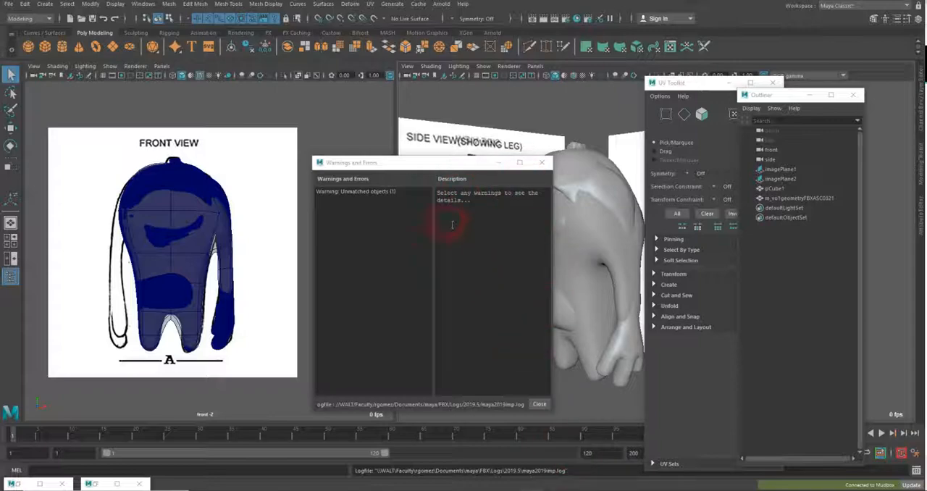
{"action": "left_click", "coordinate": [543, 403]}
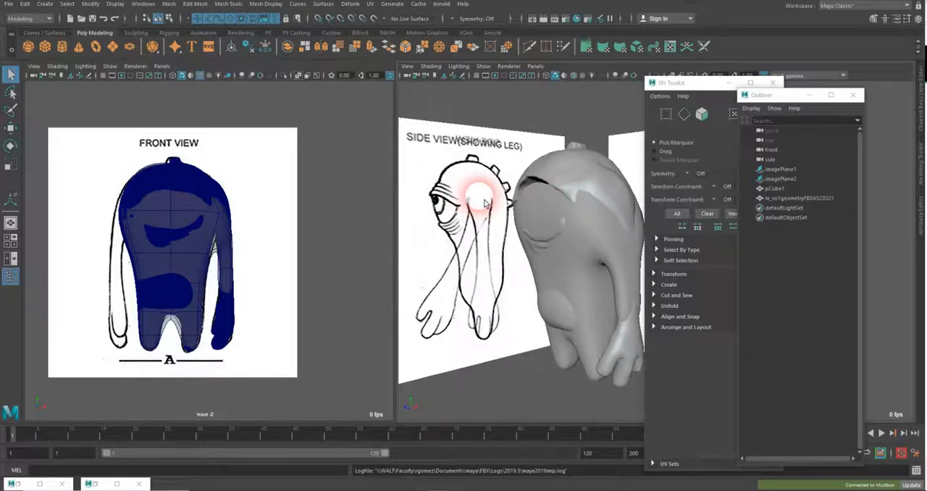
Enlarge the perspective view to fill the workspace and bring up the Outliner
{"action": "key", "text": "space"}
{"action": "left_click_drag", "start_coordinate": [441, 201], "coordinate": [379, 213], "text": "alt"}
{"action": "left_click_drag", "start_coordinate": [366, 244], "coordinate": [353, 216], "text": "alt"}
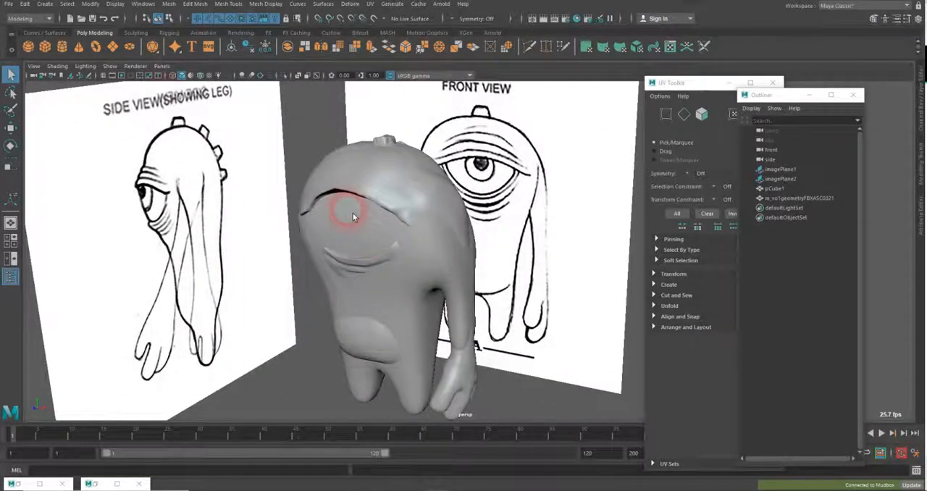
{"action": "left_click", "coordinate": [142, 4]}
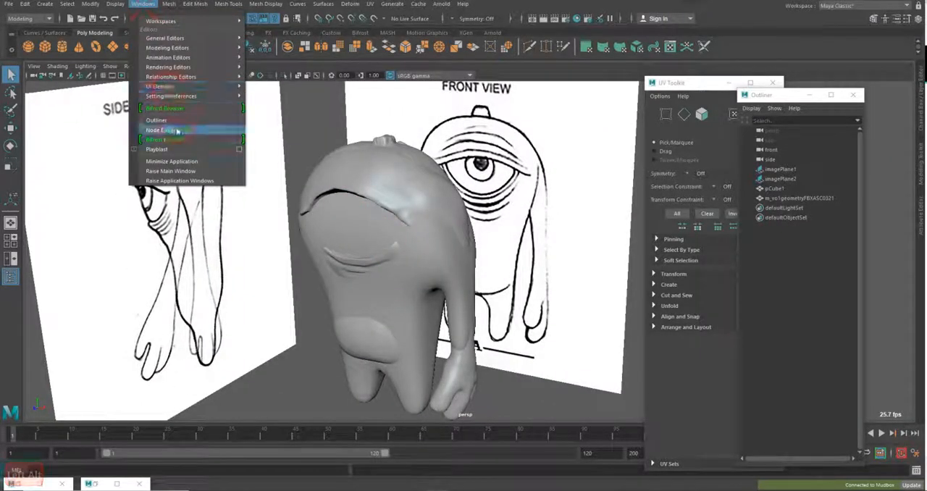
{"action": "left_click", "coordinate": [175, 121]}
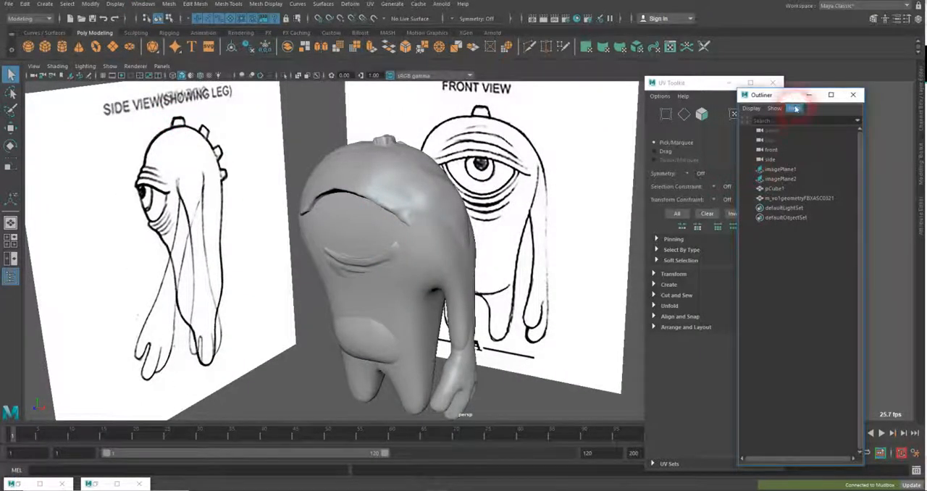
Identify the imported m_vo1geometryFBXASC0321 mesh by selecting it in the Outliner, and close the UV Toolkit
{"action": "left_click", "coordinate": [781, 169]}
{"action": "left_click", "coordinate": [786, 179]}
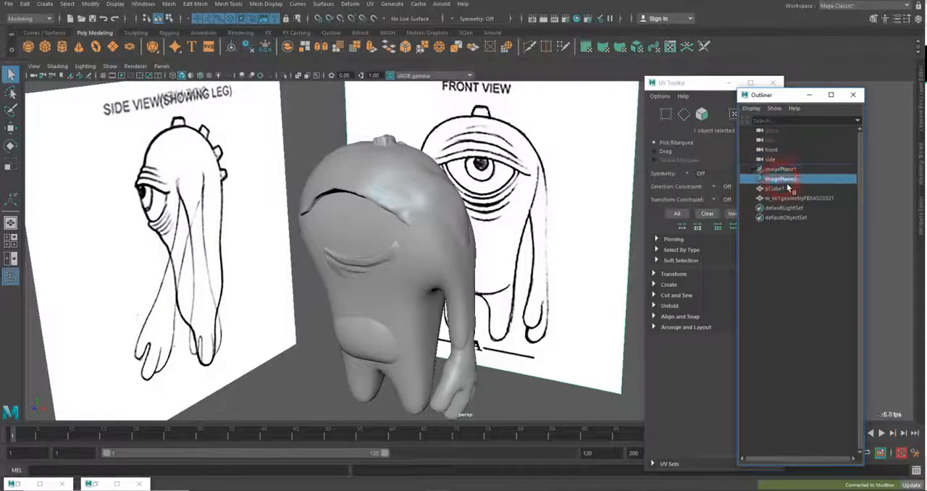
{"action": "left_click", "coordinate": [788, 189]}
{"action": "left_click", "coordinate": [789, 198]}
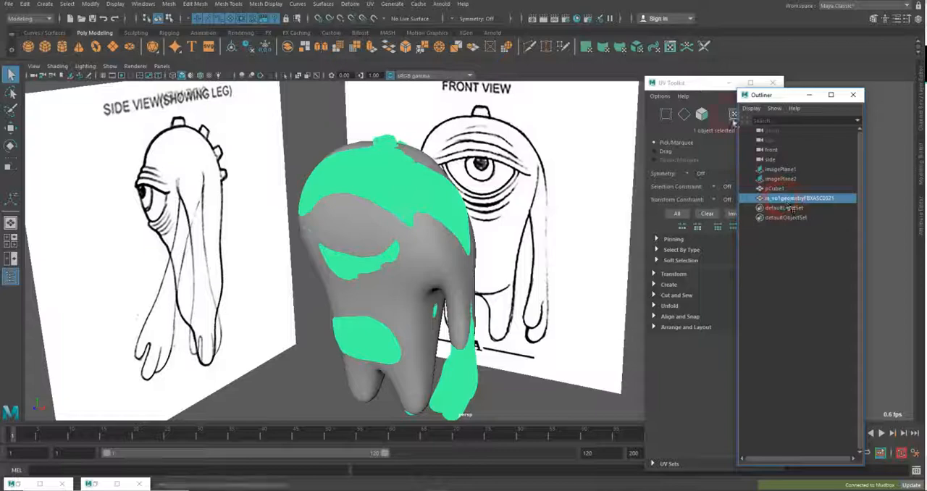
{"action": "left_click", "coordinate": [773, 82]}
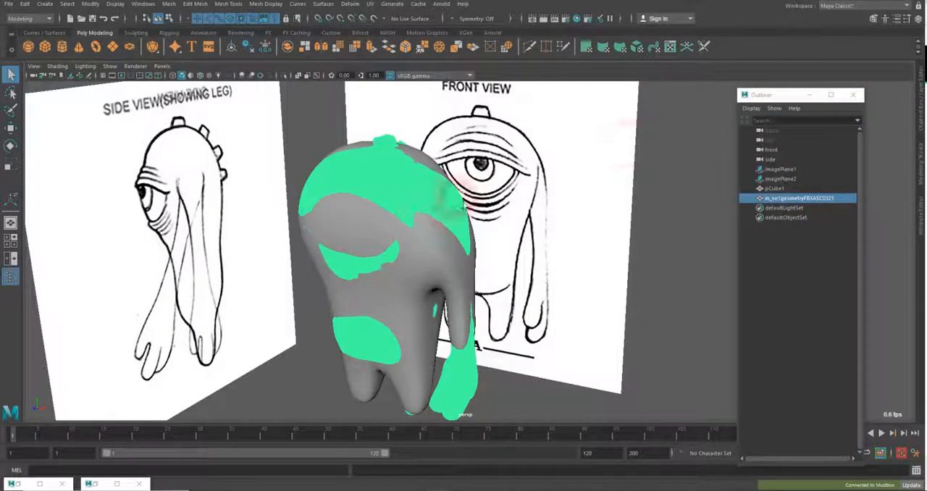
Move the low-poly pCube1 away from the imported monster sculpt
{"action": "left_click", "coordinate": [424, 158]}
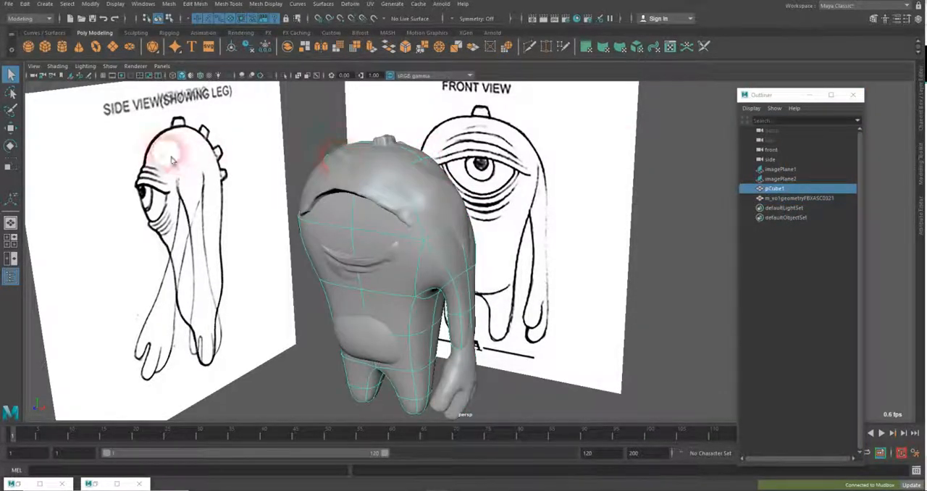
{"action": "left_click", "coordinate": [10, 127]}
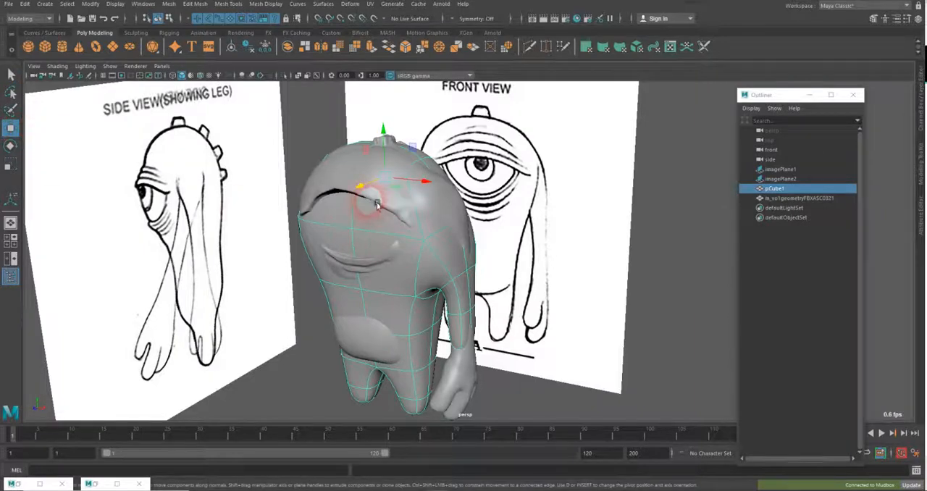
{"action": "mouse_move", "coordinate": [365, 188]}
{"action": "left_mouse_down"}
{"action": "mouse_move", "coordinate": [494, 151]}
{"action": "mouse_move", "coordinate": [434, 186]}
{"action": "mouse_move", "coordinate": [507, 156]}
{"action": "mouse_move", "coordinate": [534, 161]}
{"action": "mouse_move", "coordinate": [434, 238]}
{"action": "left_mouse_up"}
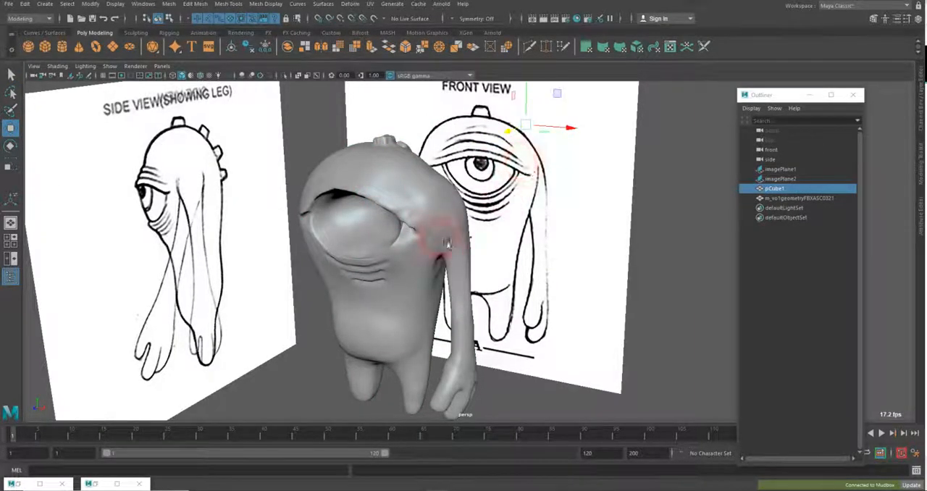
Frame the imported monster sculpt, deselect it and examine its eye, wrinkles and body from several sides
{"action": "left_click", "coordinate": [441, 238]}
{"action": "key", "text": "f"}
{"action": "right_click_drag", "start_coordinate": [443, 206], "coordinate": [635, 213], "text": "alt"}
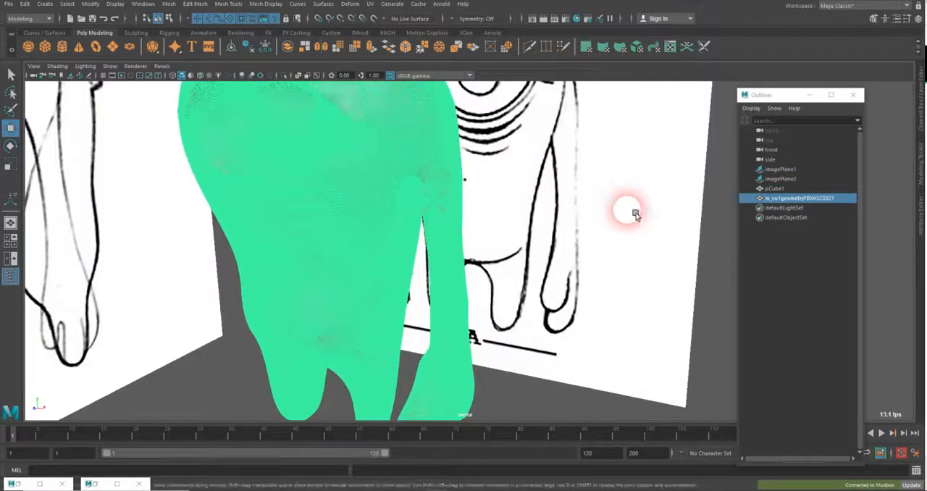
{"action": "left_click_drag", "start_coordinate": [636, 213], "coordinate": [421, 248], "text": "alt"}
{"action": "right_click_drag", "start_coordinate": [466, 248], "coordinate": [590, 236], "text": "alt"}
{"action": "middle_click_drag", "start_coordinate": [479, 253], "coordinate": [502, 285], "text": "alt"}
{"action": "right_click_drag", "start_coordinate": [501, 289], "coordinate": [644, 285], "text": "alt"}
{"action": "left_click_drag", "start_coordinate": [377, 273], "coordinate": [453, 282], "text": "alt"}
{"action": "right_click_drag", "start_coordinate": [454, 282], "coordinate": [371, 272], "text": "alt"}
{"action": "mouse_move", "coordinate": [371, 273]}
{"action": "left_mouse_down", "text": "alt"}
{"action": "mouse_move", "coordinate": [290, 257]}
{"action": "mouse_move", "coordinate": [434, 259]}
{"action": "left_mouse_up", "text": "alt"}
{"action": "right_click_drag", "start_coordinate": [434, 259], "coordinate": [629, 258], "text": "alt"}
{"action": "left_click", "coordinate": [658, 258]}
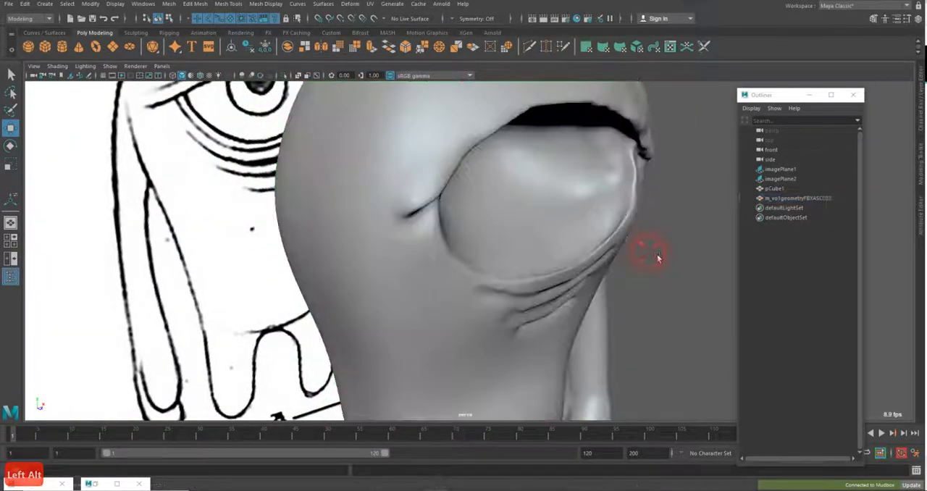
{"action": "left_click_drag", "start_coordinate": [660, 259], "coordinate": [538, 253], "text": "alt"}
{"action": "right_click_drag", "start_coordinate": [537, 253], "coordinate": [354, 232], "text": "alt"}
{"action": "left_click_drag", "start_coordinate": [353, 232], "coordinate": [367, 230], "text": "alt"}
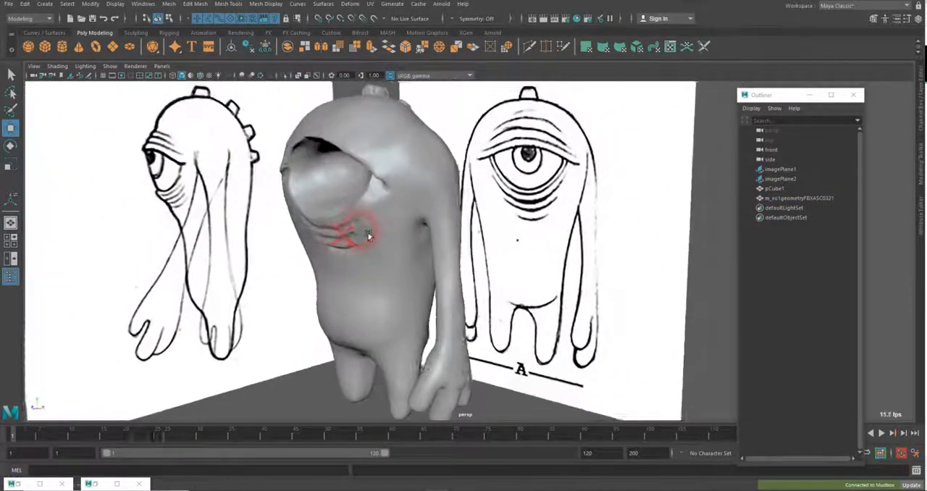
{"action": "right_click_drag", "start_coordinate": [366, 230], "coordinate": [378, 211], "text": "alt"}
{"action": "left_click_drag", "start_coordinate": [378, 211], "coordinate": [389, 218], "text": "alt"}
{"action": "left_click_drag", "start_coordinate": [413, 279], "coordinate": [443, 279], "text": "alt"}
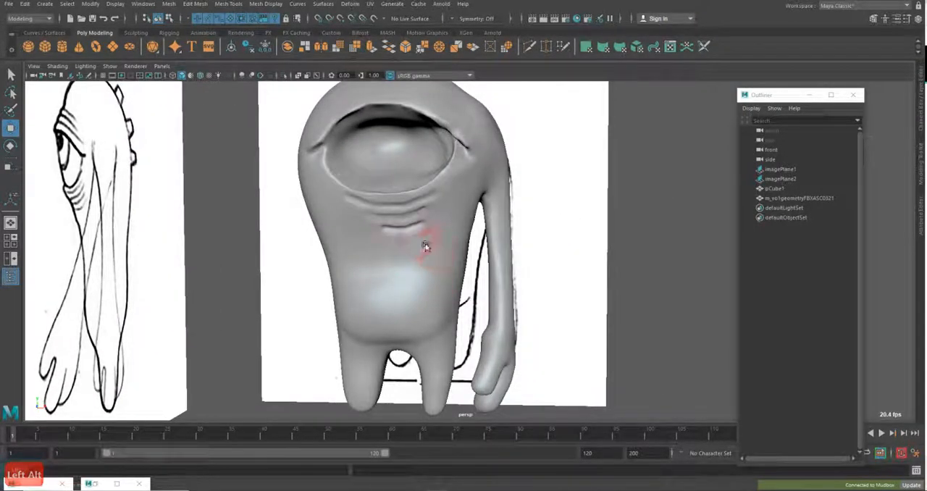
Save the Maya scene as an incremented version
{"action": "left_click", "coordinate": [9, 3]}
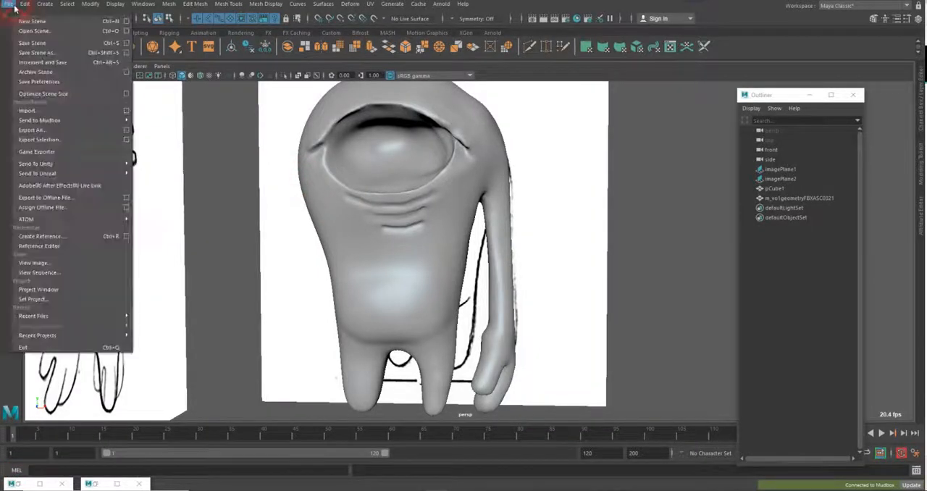
{"action": "left_click", "coordinate": [43, 64]}
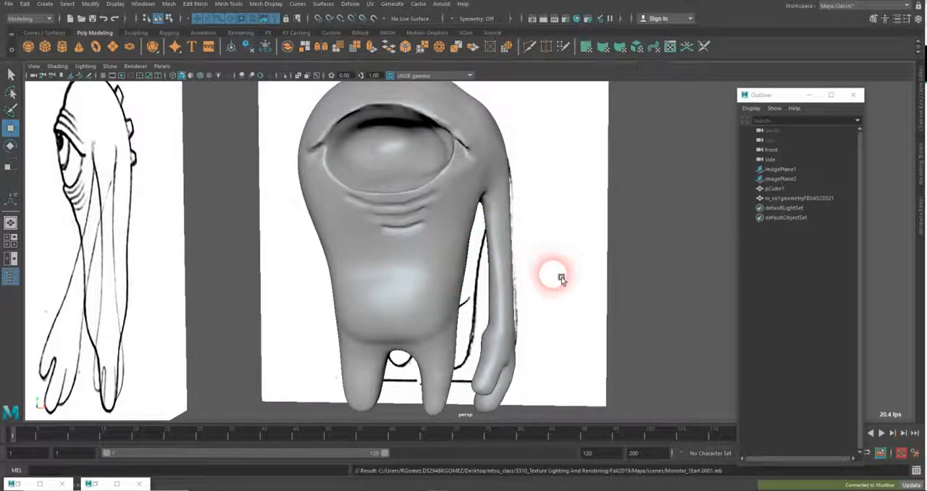
{"action": "left_click_drag", "start_coordinate": [496, 294], "coordinate": [480, 192], "text": "alt"}
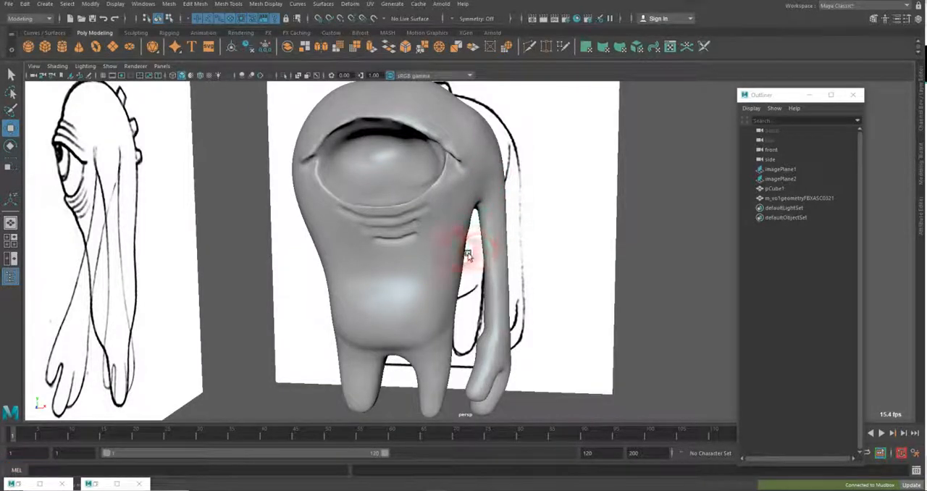
{"action": "mouse_move", "coordinate": [517, 300]}
{"action": "left_mouse_down", "text": "alt"}
{"action": "mouse_move", "coordinate": [476, 294]}
{"action": "mouse_move", "coordinate": [531, 298]}
{"action": "left_mouse_up", "text": "alt"}
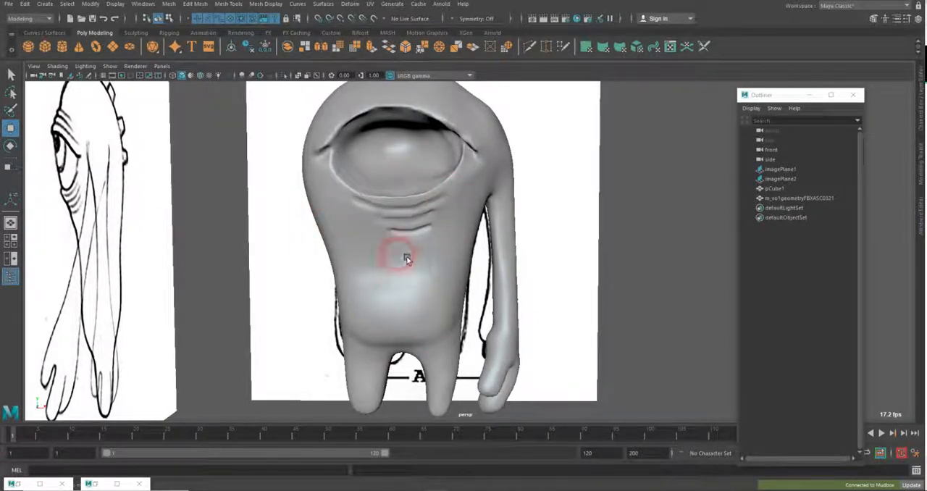
{"action": "left_click_drag", "start_coordinate": [427, 238], "coordinate": [406, 242], "text": "alt"}
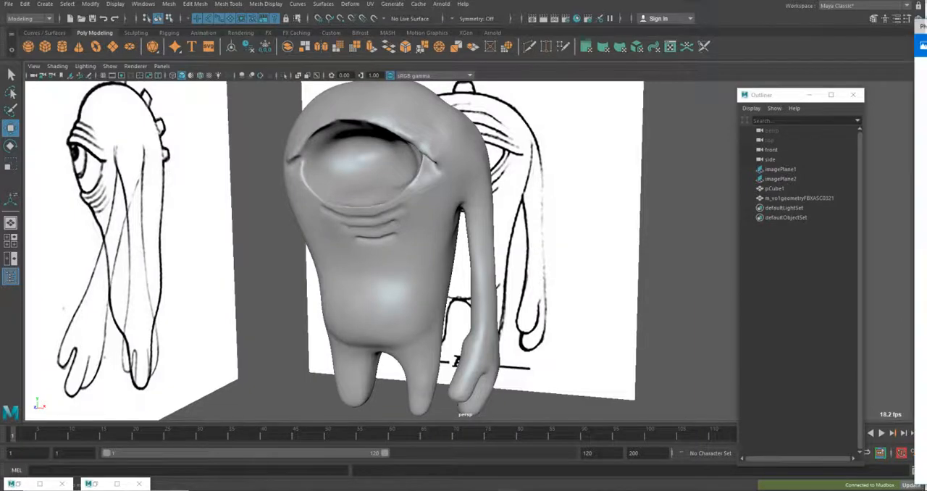
Bring the Photos reference window over Maya and browse back from Monster_reference.jpg to the Monster_Geo_Reference6.jpg wireframe
{"action": "left_click_drag", "start_coordinate": [926, 17], "coordinate": [417, 18]}
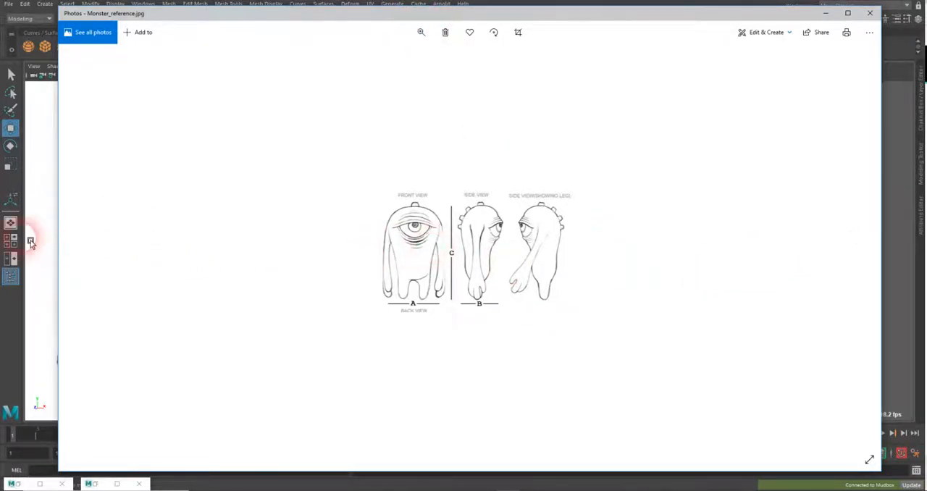
{"action": "left_click", "coordinate": [82, 250]}
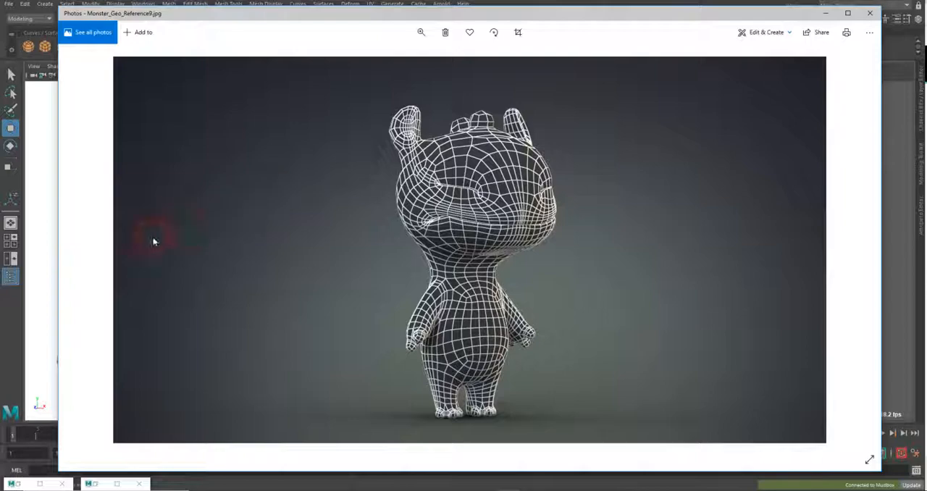
{"action": "left_click", "coordinate": [80, 250]}
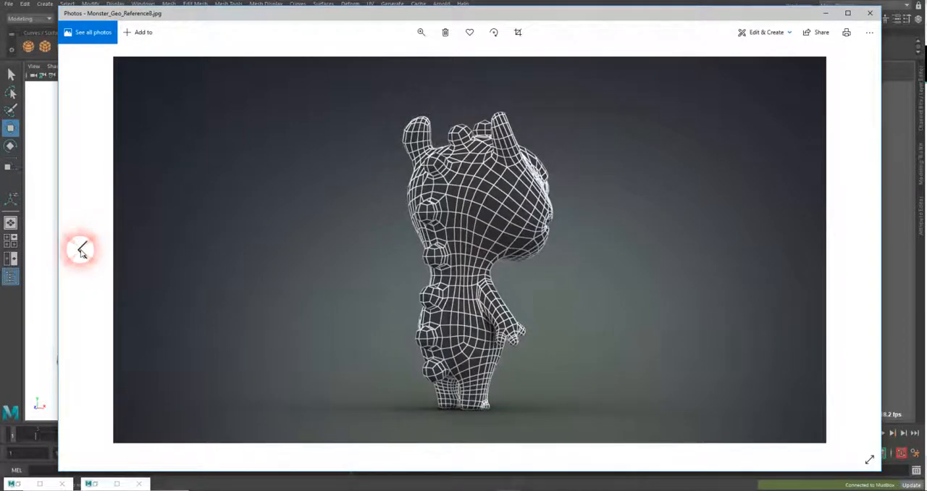
{"action": "left_click", "coordinate": [81, 250]}
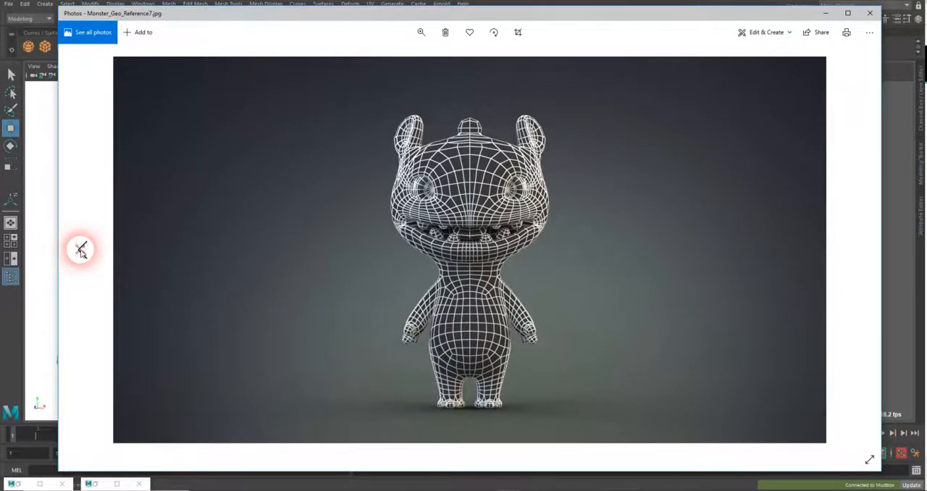
{"action": "left_click", "coordinate": [80, 250]}
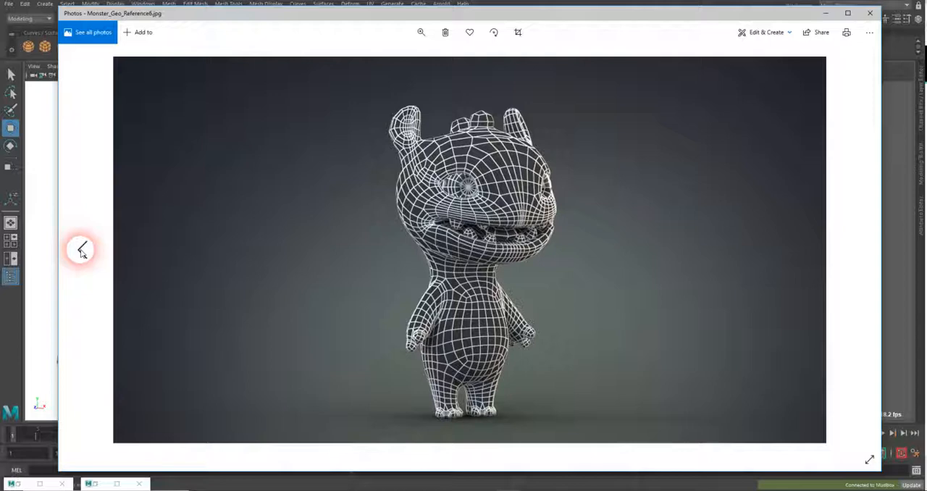
Draw pen strokes on Monster_Geo_Reference6.jpg marking the mouth loop, the face centre line, the belly loop and the shoulder loop
{"action": "left_click", "coordinate": [776, 34]}
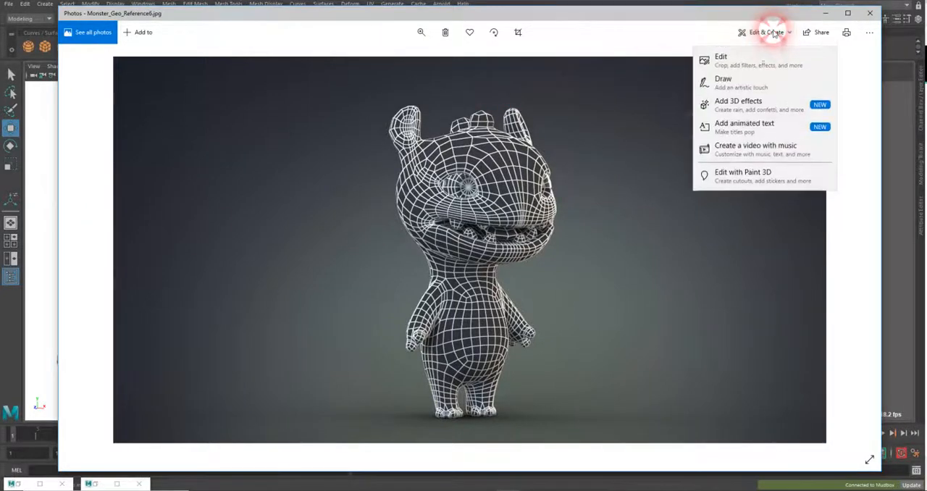
{"action": "left_click", "coordinate": [750, 83]}
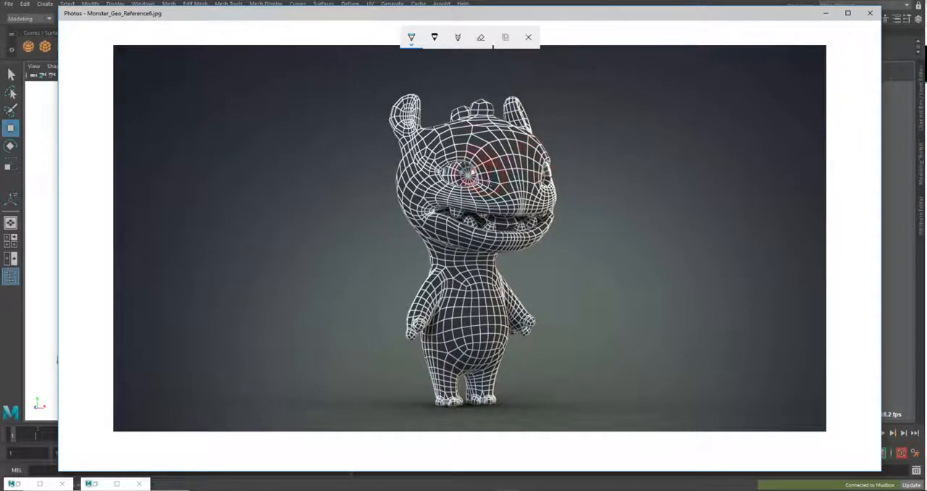
{"action": "mouse_move", "coordinate": [479, 161]}
{"action": "left_mouse_down"}
{"action": "mouse_move", "coordinate": [490, 192]}
{"action": "mouse_move", "coordinate": [418, 211]}
{"action": "left_mouse_up"}
{"action": "mouse_move", "coordinate": [524, 203]}
{"action": "left_mouse_down"}
{"action": "mouse_move", "coordinate": [419, 206]}
{"action": "mouse_move", "coordinate": [444, 231]}
{"action": "mouse_move", "coordinate": [526, 246]}
{"action": "left_mouse_up"}
{"action": "mouse_move", "coordinate": [489, 115]}
{"action": "left_mouse_down"}
{"action": "mouse_move", "coordinate": [521, 181]}
{"action": "mouse_move", "coordinate": [523, 215]}
{"action": "mouse_move", "coordinate": [510, 248]}
{"action": "left_mouse_up"}
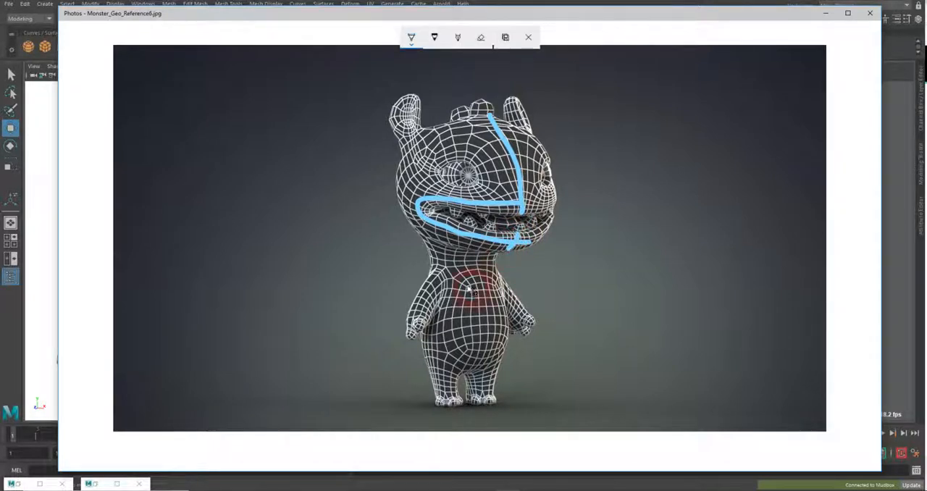
{"action": "mouse_move", "coordinate": [458, 286]}
{"action": "left_mouse_down"}
{"action": "mouse_move", "coordinate": [454, 355]}
{"action": "mouse_move", "coordinate": [491, 361]}
{"action": "mouse_move", "coordinate": [502, 346]}
{"action": "mouse_move", "coordinate": [501, 313]}
{"action": "mouse_move", "coordinate": [487, 276]}
{"action": "mouse_move", "coordinate": [455, 296]}
{"action": "mouse_move", "coordinate": [434, 273]}
{"action": "mouse_move", "coordinate": [440, 309]}
{"action": "left_mouse_up"}
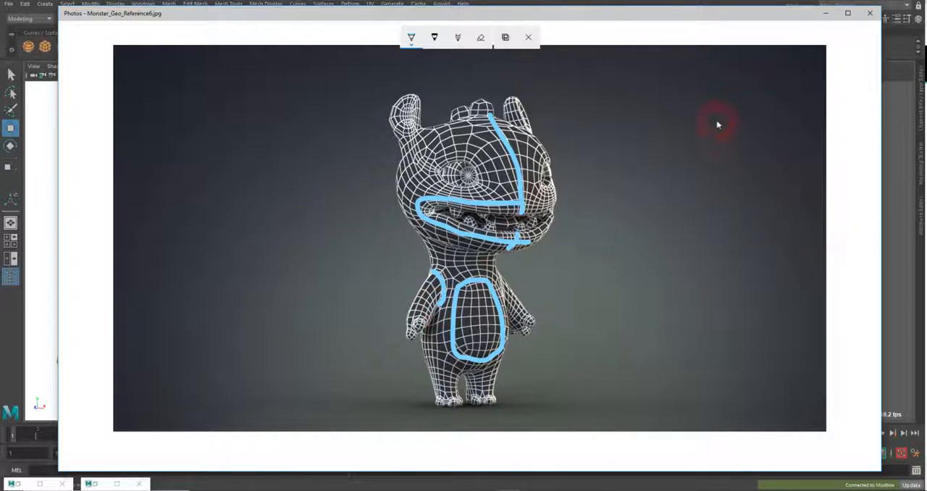
Save the annotated wireframe as InkedMonster_Geo_Reference6_LI.jpg in the Pictures folder
{"action": "left_click", "coordinate": [504, 37]}
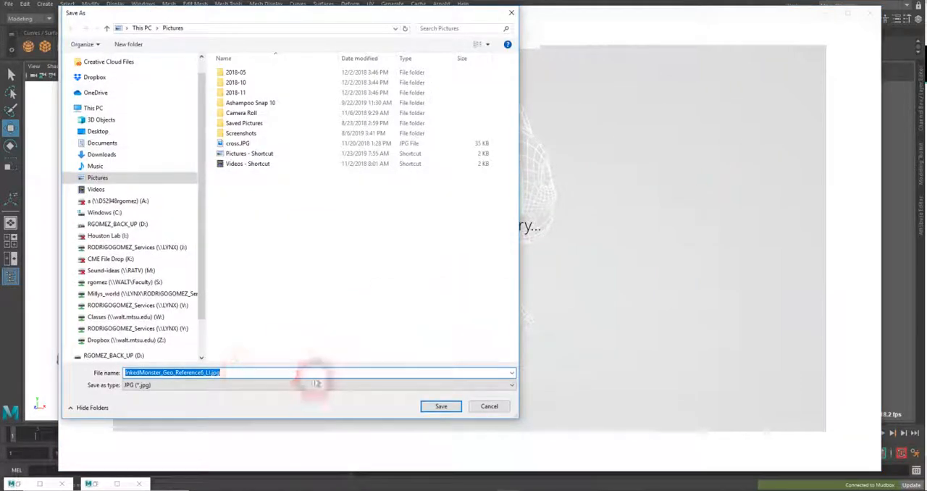
{"action": "left_click", "coordinate": [436, 405]}
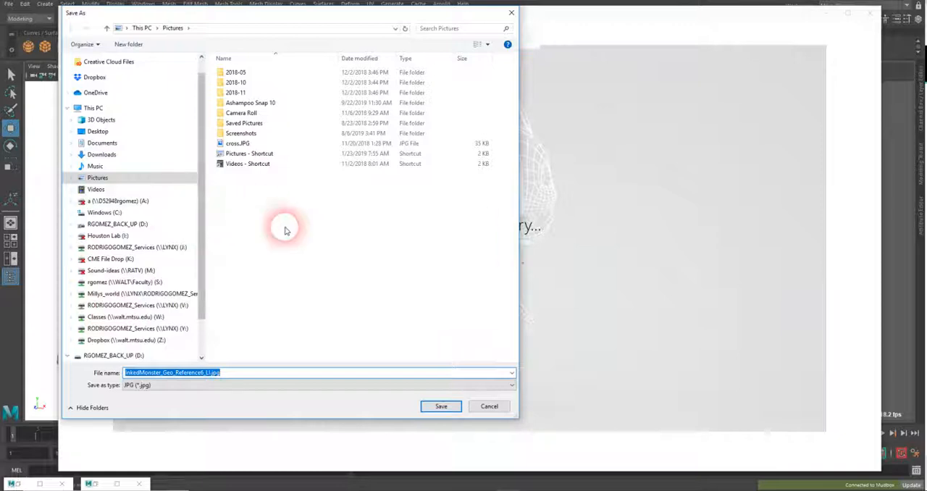
{"action": "left_click", "coordinate": [431, 405]}
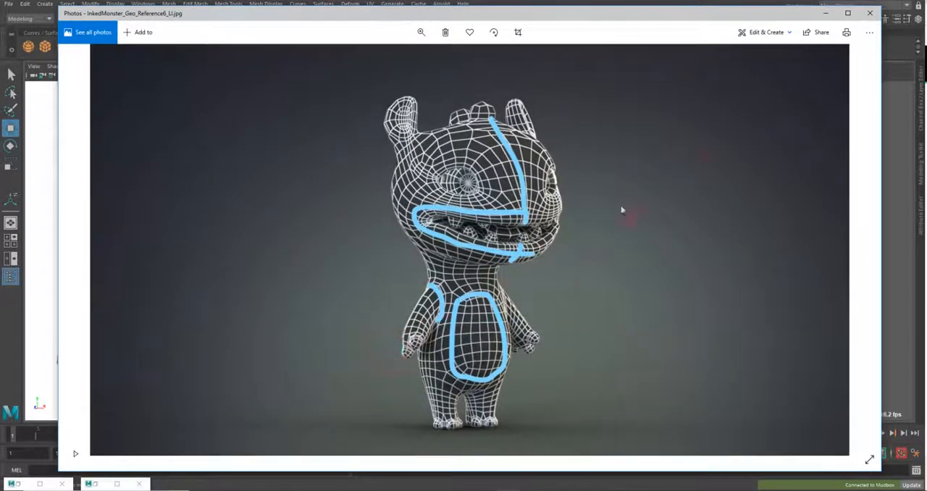
Compare the annotated wireframe with its original and browse back through Monster_Geo_Reference5.jpg to Monster_Geo_Reference4.jpg
{"action": "left_click", "coordinate": [82, 250]}
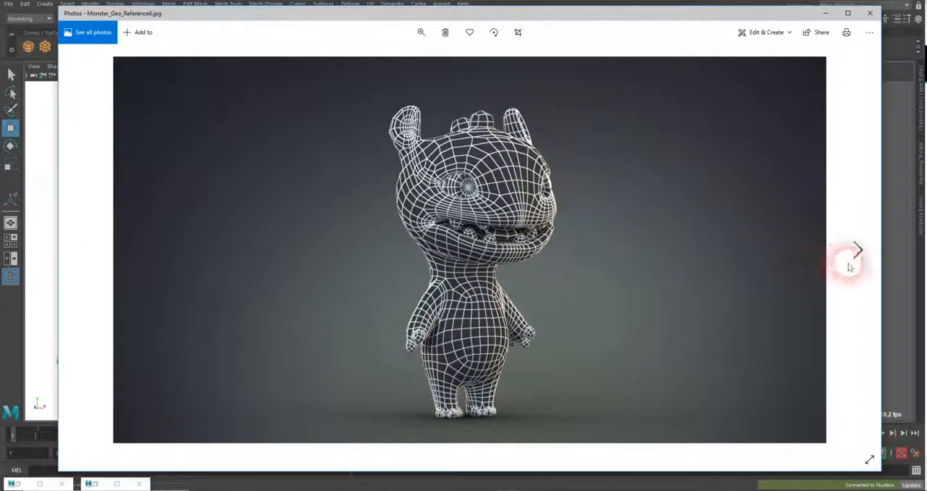
{"action": "left_click", "coordinate": [852, 255]}
{"action": "left_click", "coordinate": [84, 249]}
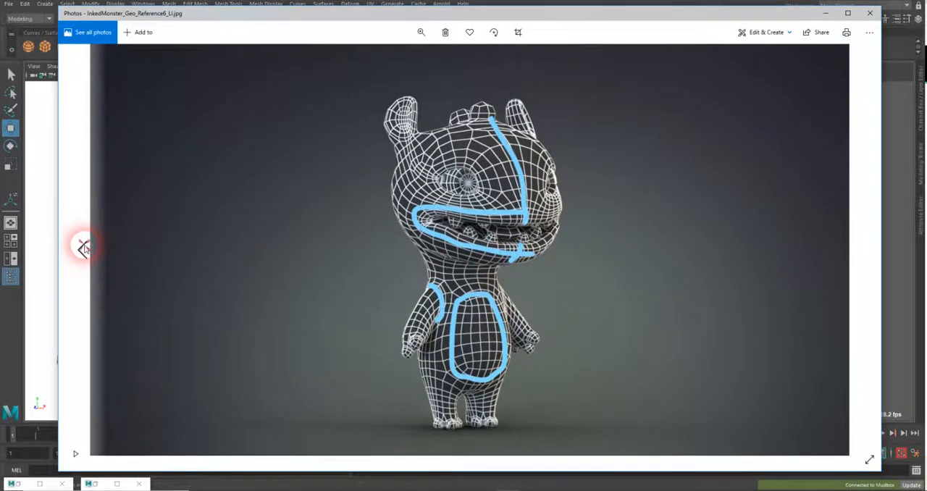
{"action": "left_click", "coordinate": [84, 249]}
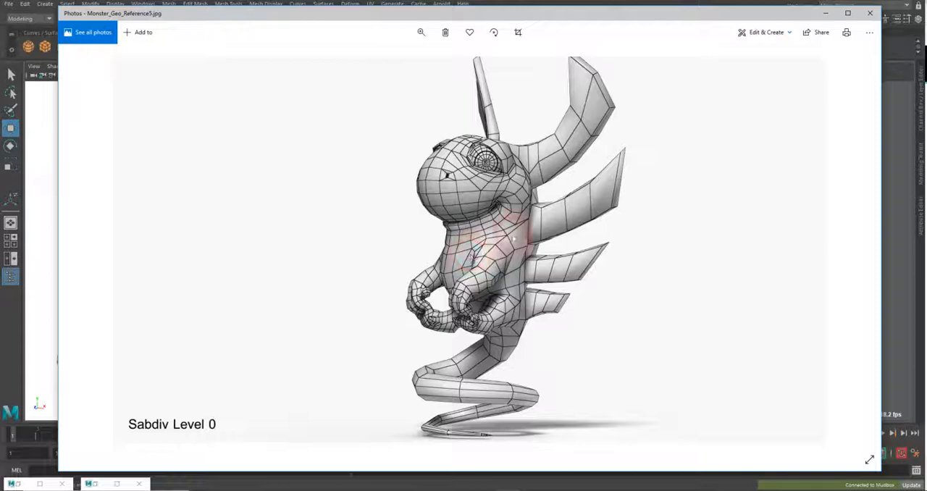
{"action": "left_click", "coordinate": [89, 246]}
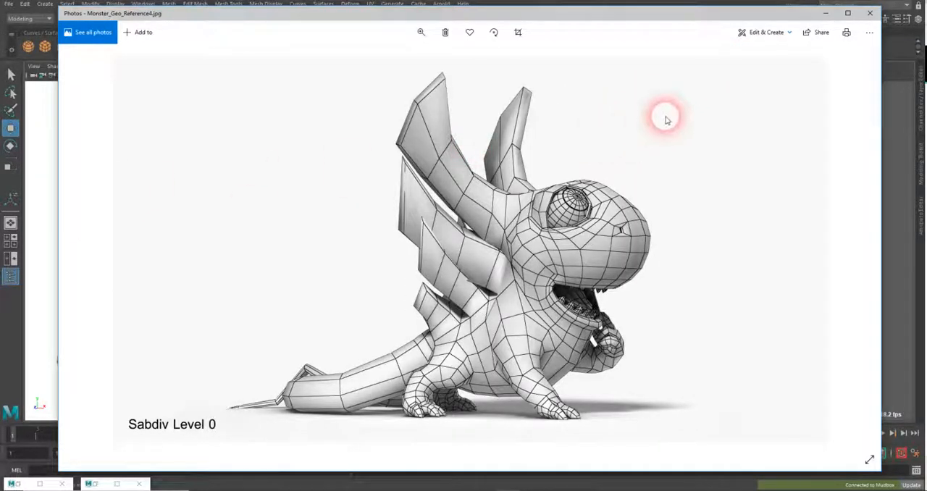
Trace the shoulder, mouth and eye loops on Monster_Geo_Reference4.jpg and save the copy as InkedMonster_Geo_Reference4_LI.jpg in Pictures
{"action": "left_click", "coordinate": [786, 34]}
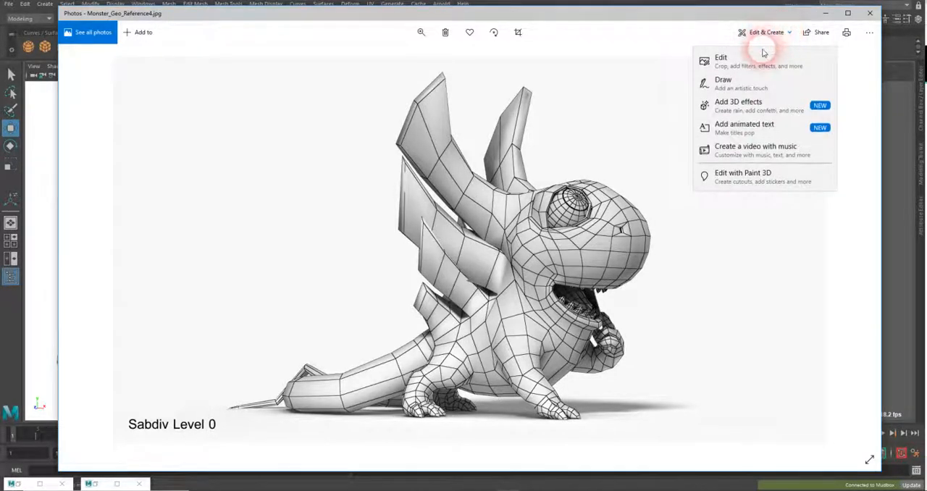
{"action": "left_click", "coordinate": [728, 77]}
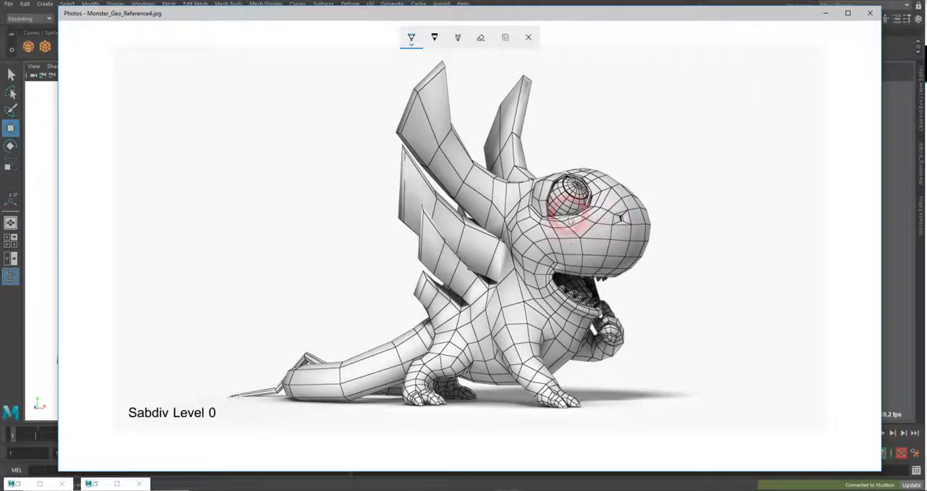
{"action": "mouse_move", "coordinate": [542, 353]}
{"action": "left_mouse_down"}
{"action": "mouse_move", "coordinate": [540, 326]}
{"action": "mouse_move", "coordinate": [516, 310]}
{"action": "mouse_move", "coordinate": [497, 328]}
{"action": "left_mouse_up"}
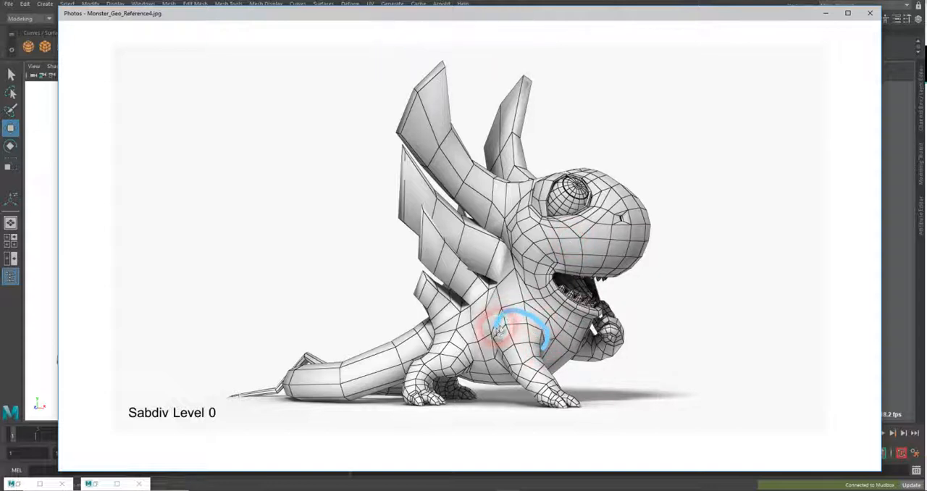
{"action": "mouse_move", "coordinate": [550, 272]}
{"action": "left_mouse_down"}
{"action": "mouse_move", "coordinate": [548, 282]}
{"action": "mouse_move", "coordinate": [582, 312]}
{"action": "left_mouse_up"}
{"action": "left_click_drag", "start_coordinate": [551, 270], "coordinate": [607, 269]}
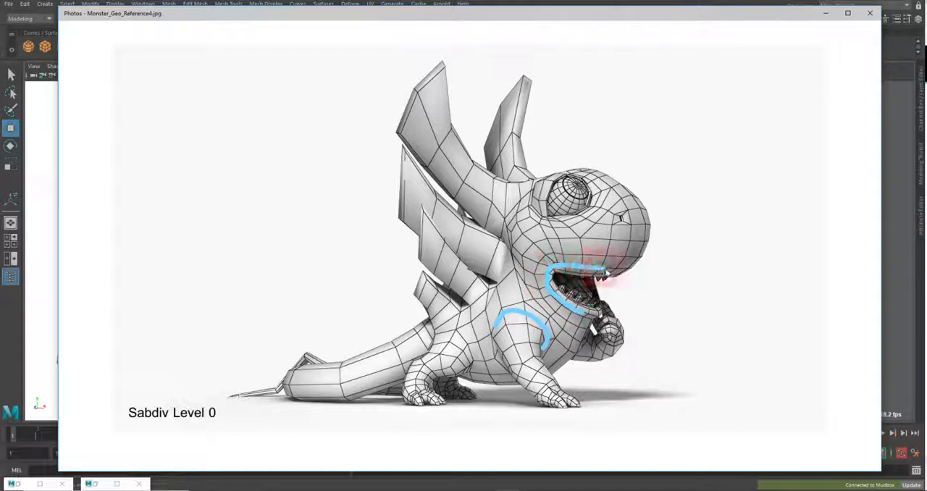
{"action": "mouse_move", "coordinate": [594, 192]}
{"action": "left_mouse_down"}
{"action": "mouse_move", "coordinate": [580, 216]}
{"action": "mouse_move", "coordinate": [552, 217]}
{"action": "mouse_move", "coordinate": [531, 190]}
{"action": "mouse_move", "coordinate": [565, 149]}
{"action": "mouse_move", "coordinate": [596, 176]}
{"action": "mouse_move", "coordinate": [593, 187]}
{"action": "left_mouse_up"}
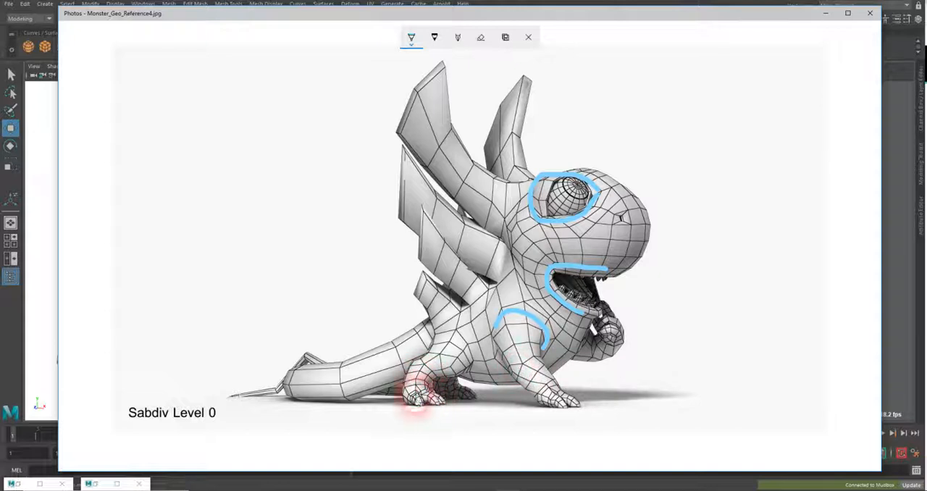
{"action": "left_click", "coordinate": [505, 37]}
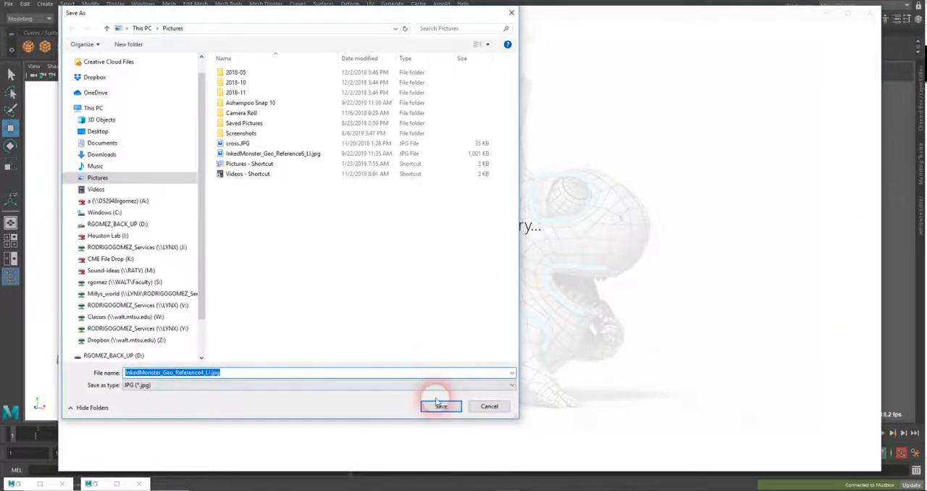
{"action": "left_click", "coordinate": [437, 404]}
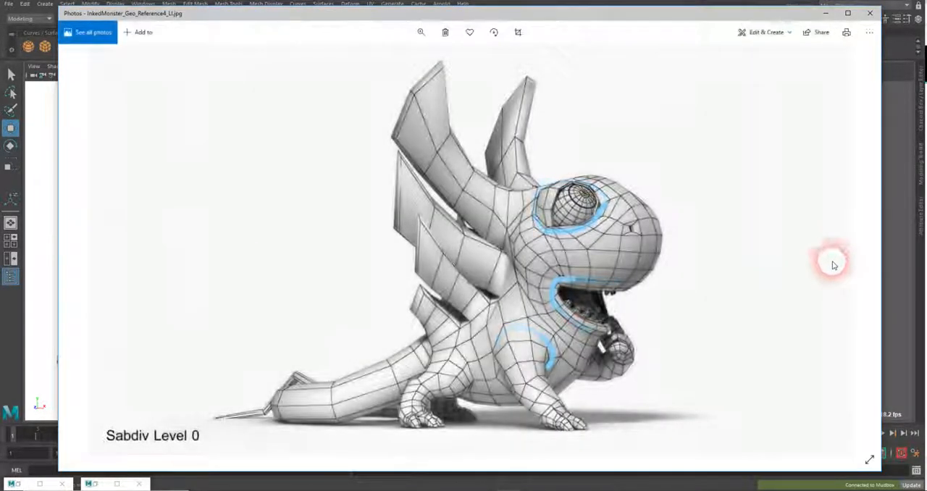
Browse forward to Monster_Geo_Reference7.jpg and Monster_Geo_Reference8.jpg and compare the edge flow of the front and back views
{"action": "left_click", "coordinate": [858, 251]}
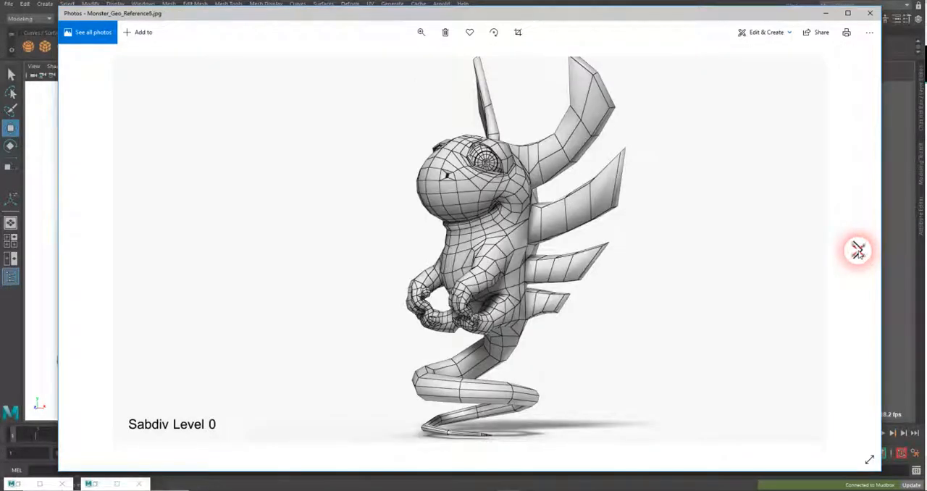
{"action": "left_click", "coordinate": [859, 250]}
{"action": "left_click", "coordinate": [858, 251]}
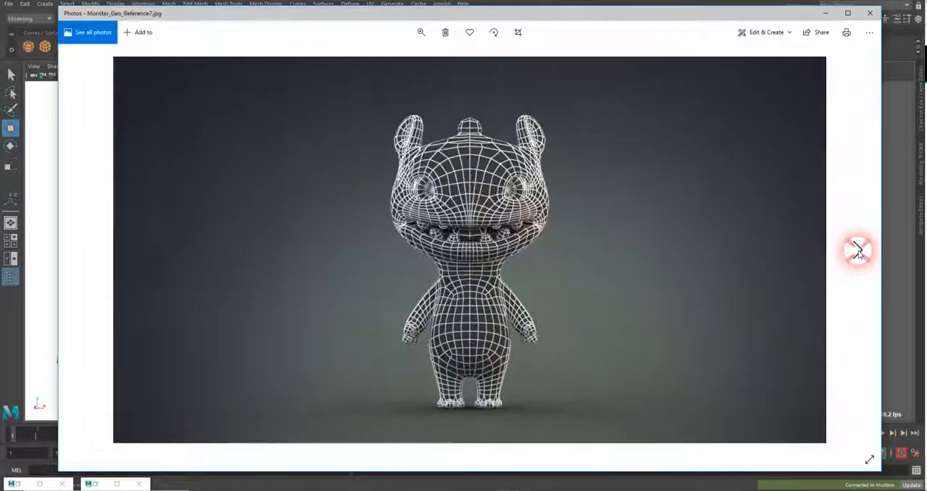
{"action": "left_click", "coordinate": [858, 251]}
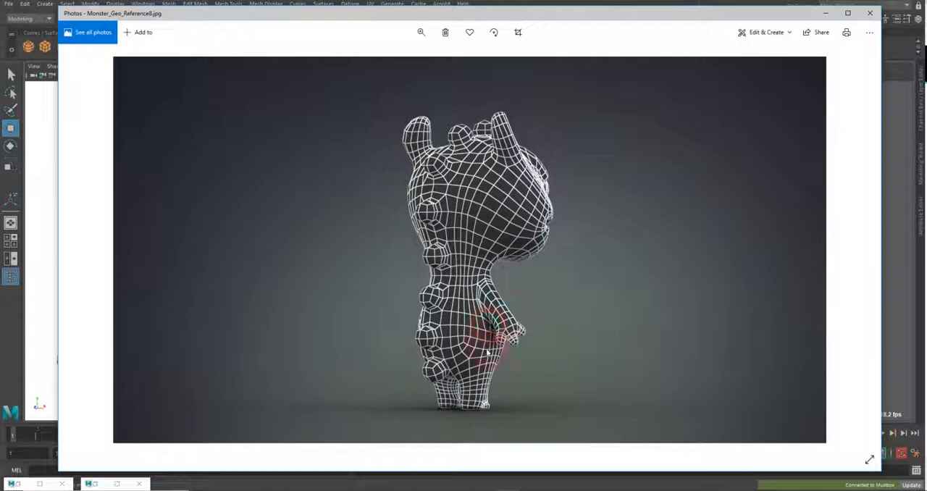
{"action": "left_click", "coordinate": [87, 257]}
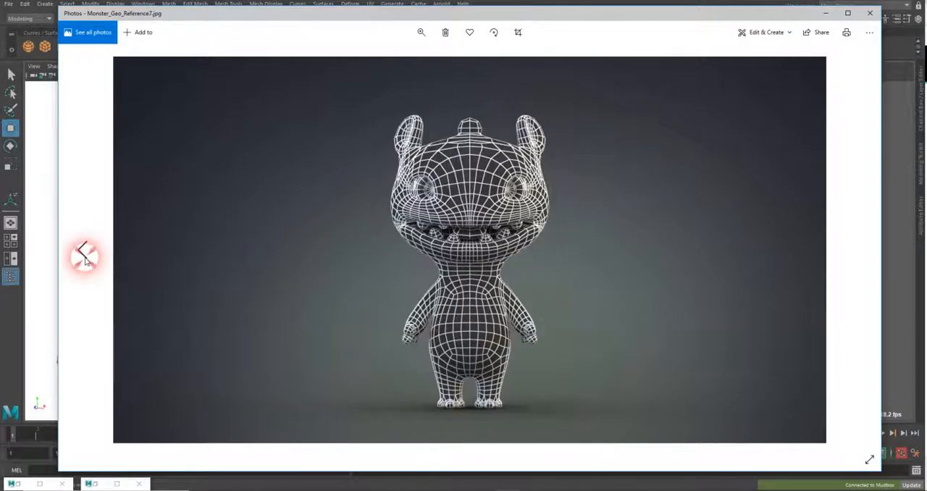
{"action": "left_click", "coordinate": [845, 248]}
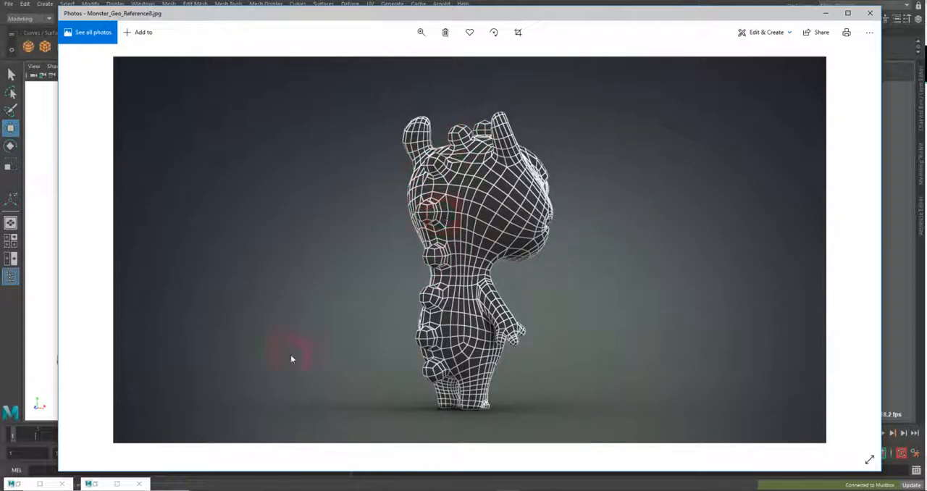
Browse back past the annotated images to Monster_Geo_Reference3.jpg and Monster_Geo_Reference2.jpg and examine the topology of the eyes, arms and body
{"action": "left_click", "coordinate": [85, 252]}
{"action": "left_click", "coordinate": [82, 248]}
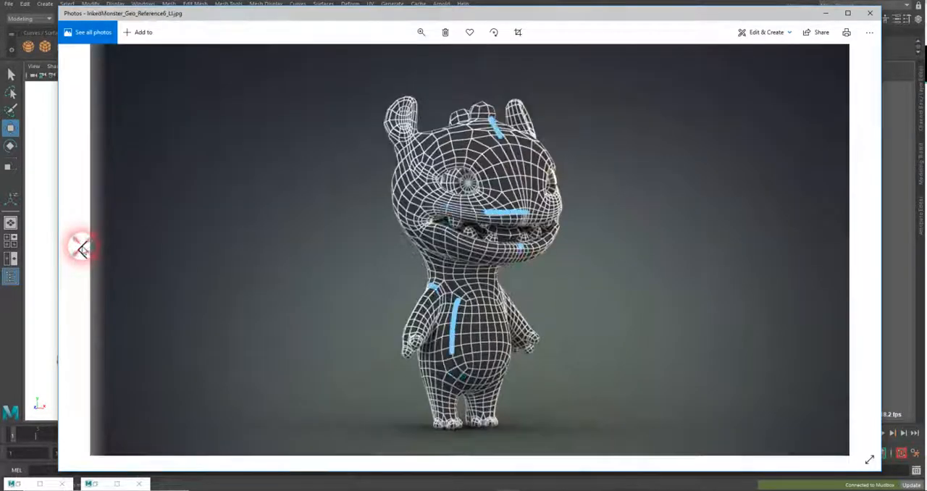
{"action": "left_click", "coordinate": [82, 248]}
{"action": "left_click", "coordinate": [82, 248]}
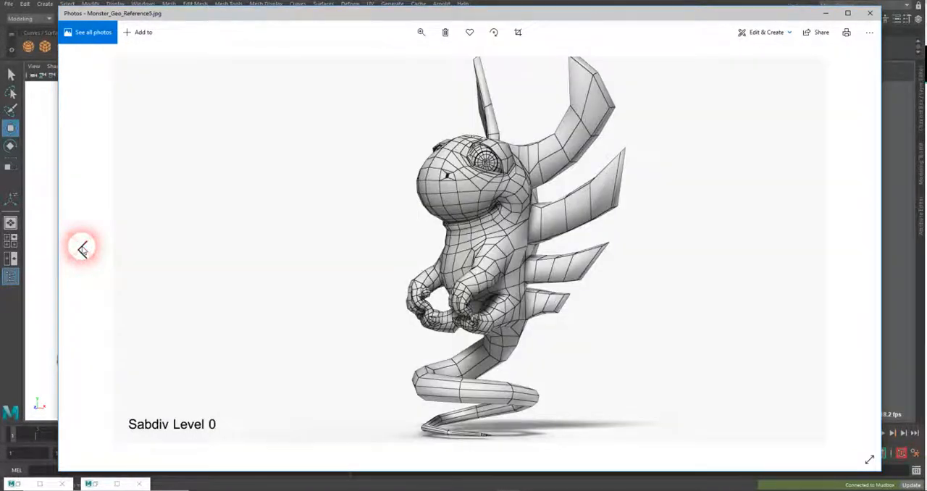
{"action": "left_click", "coordinate": [82, 248]}
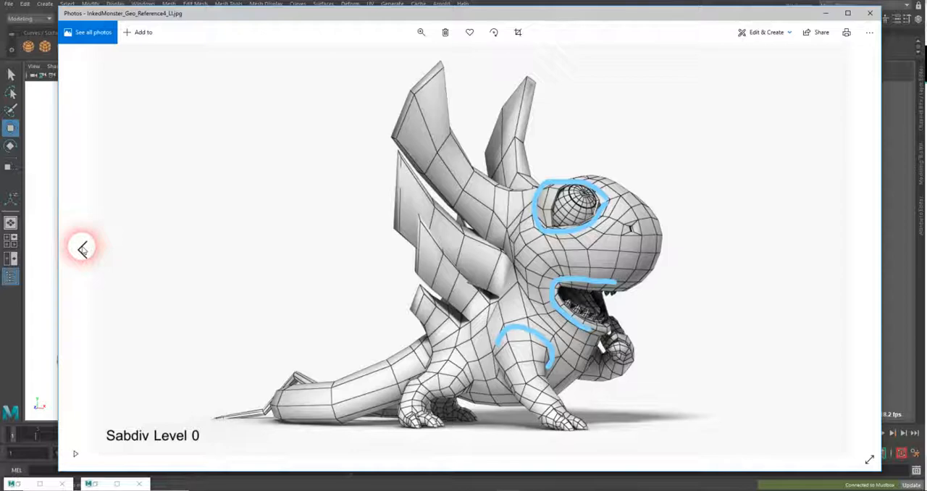
{"action": "left_click", "coordinate": [82, 248]}
{"action": "left_click", "coordinate": [82, 248]}
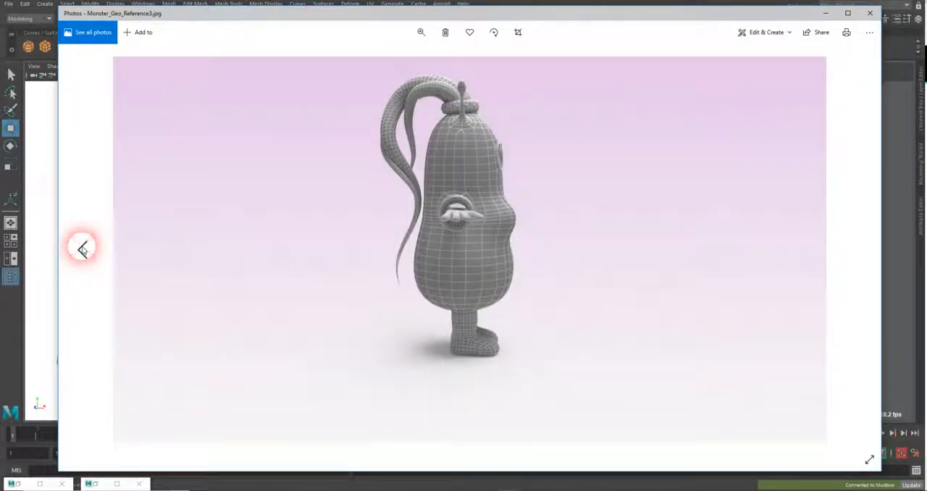
{"action": "left_click", "coordinate": [82, 249]}
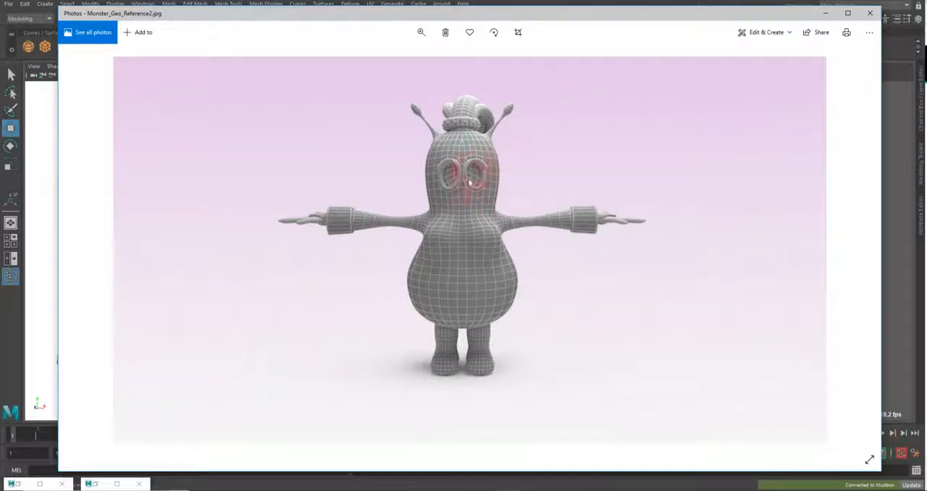
{"action": "left_click", "coordinate": [85, 248]}
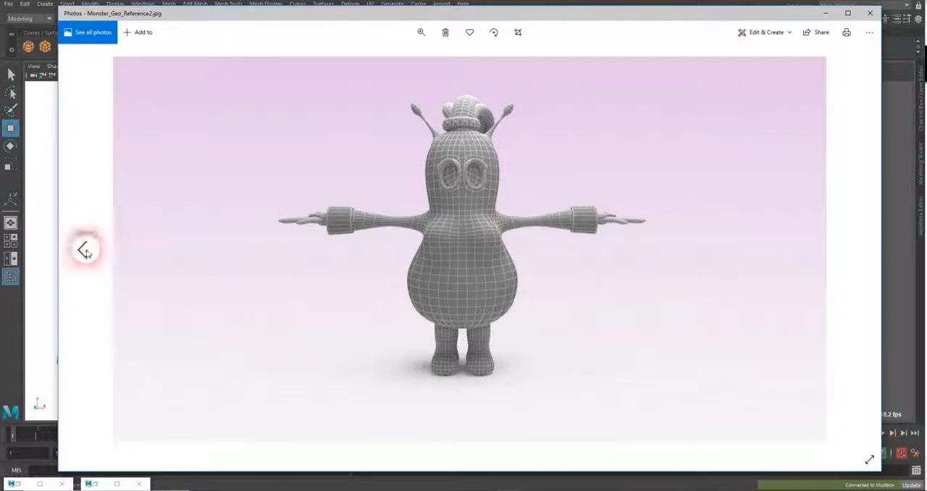
{"action": "left_click", "coordinate": [840, 239]}
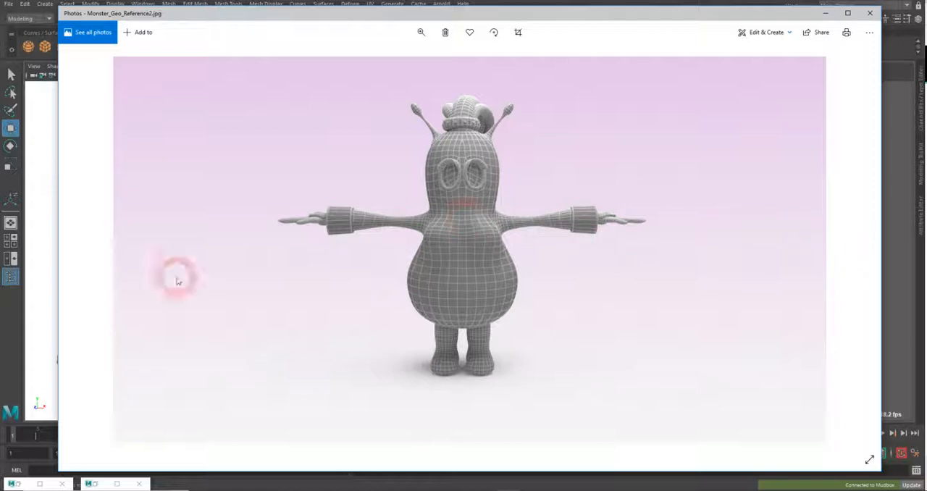
Browse from Monster_Geo_Reference3.jpg back to Monster_Geo_Reference.jpg and forward to InkedMonster_Geo_Reference4_LI.jpg, examining the body, mouth and arm topology
{"action": "left_click", "coordinate": [846, 247]}
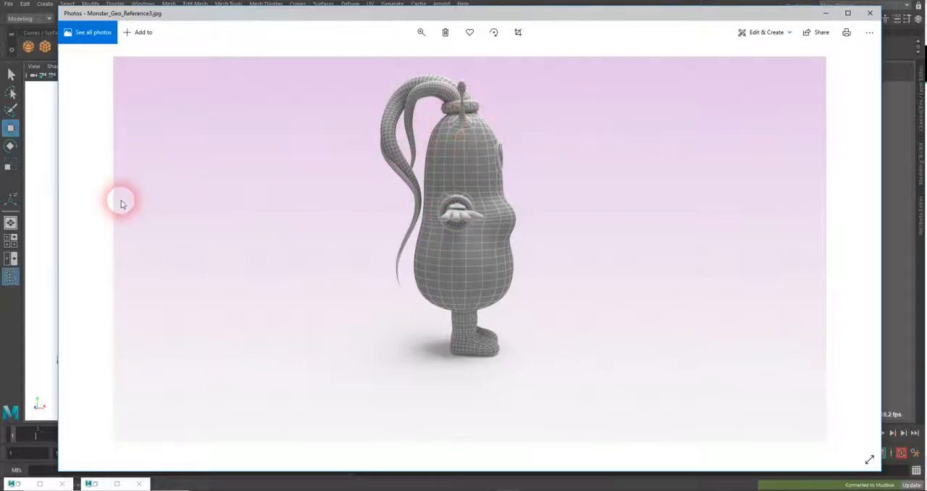
{"action": "left_click", "coordinate": [79, 250]}
{"action": "left_click", "coordinate": [78, 251]}
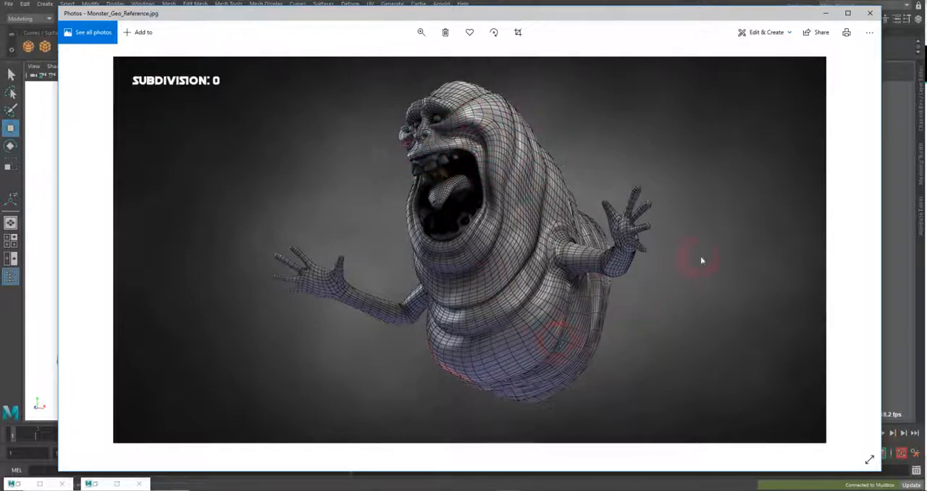
{"action": "left_click", "coordinate": [859, 248]}
{"action": "left_click", "coordinate": [859, 248]}
{"action": "left_click", "coordinate": [859, 248]}
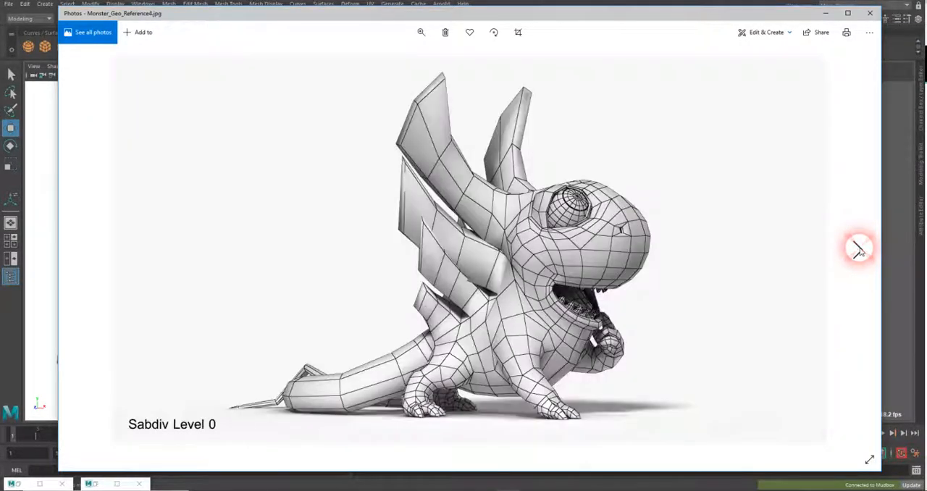
{"action": "left_click", "coordinate": [859, 249]}
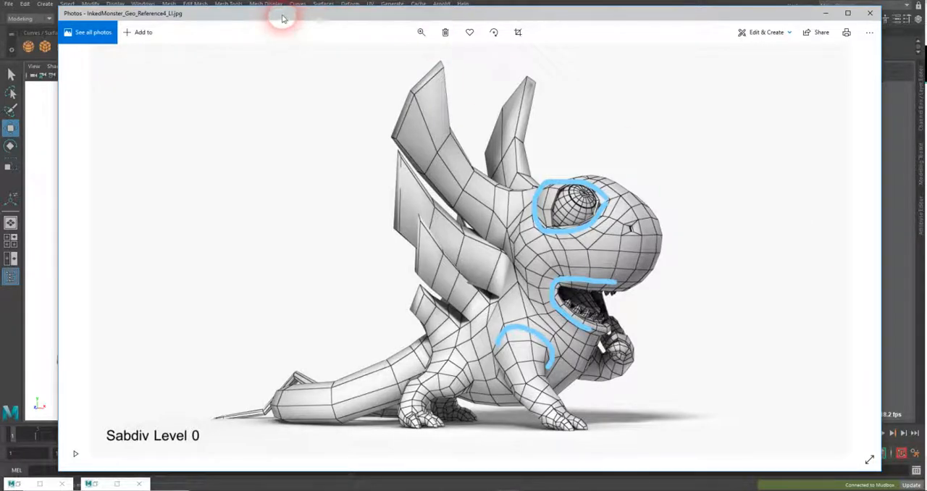
Move the annotated reference image to the other monitor, switch to Maya, and close Hypershade and Tool Settings
{"action": "left_click_drag", "start_coordinate": [284, 17], "coordinate": [926, 21]}
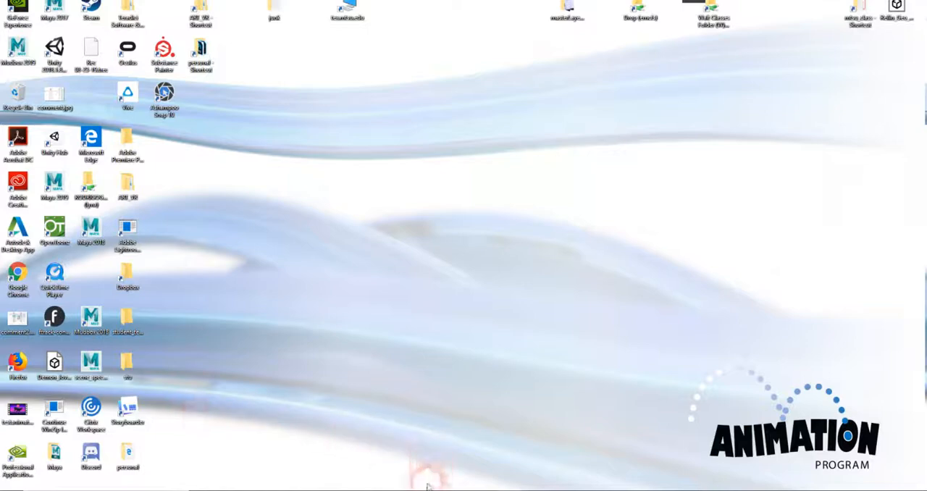
{"action": "left_click", "coordinate": [433, 486]}
{"action": "left_click", "coordinate": [455, 459]}
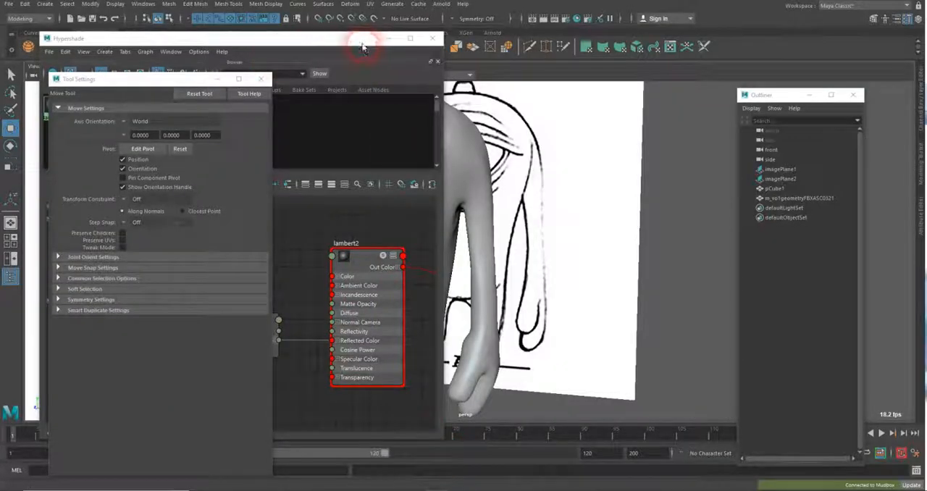
{"action": "left_click", "coordinate": [430, 39]}
{"action": "left_click", "coordinate": [430, 39]}
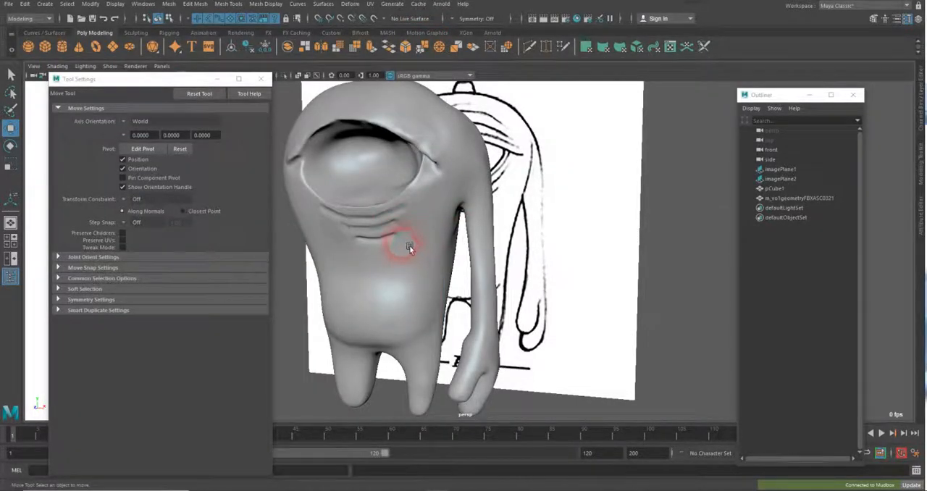
{"action": "left_click", "coordinate": [258, 78]}
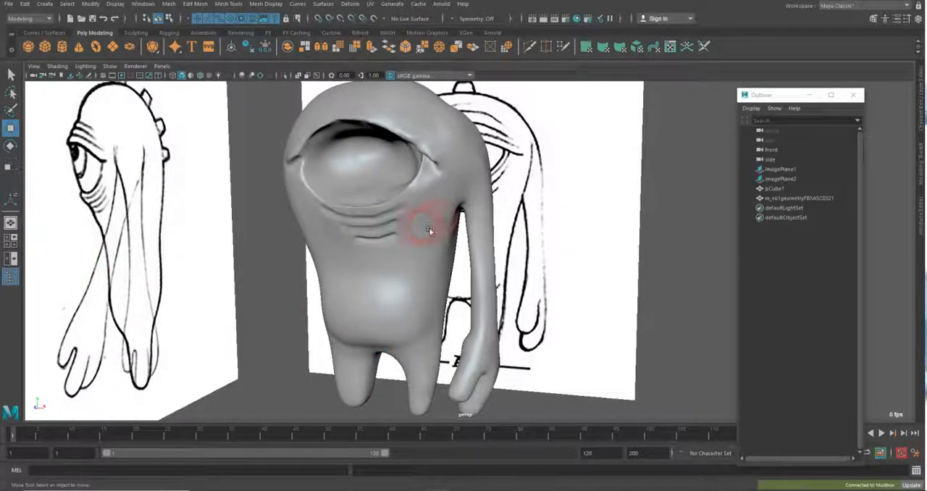
Show the front view beside the perspective view and display the sculpt in front as shaded X-Ray without its wireframe overlay
{"action": "left_click", "coordinate": [11, 259]}
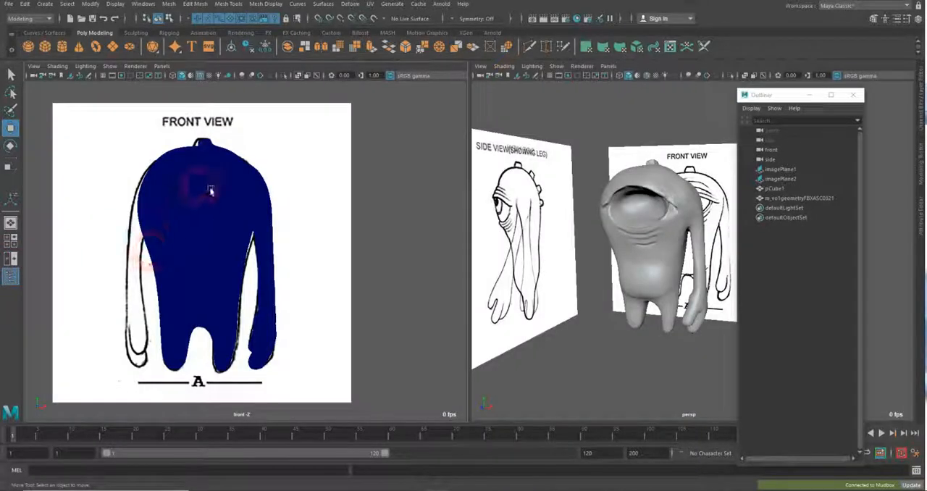
{"action": "key", "text": "5"}
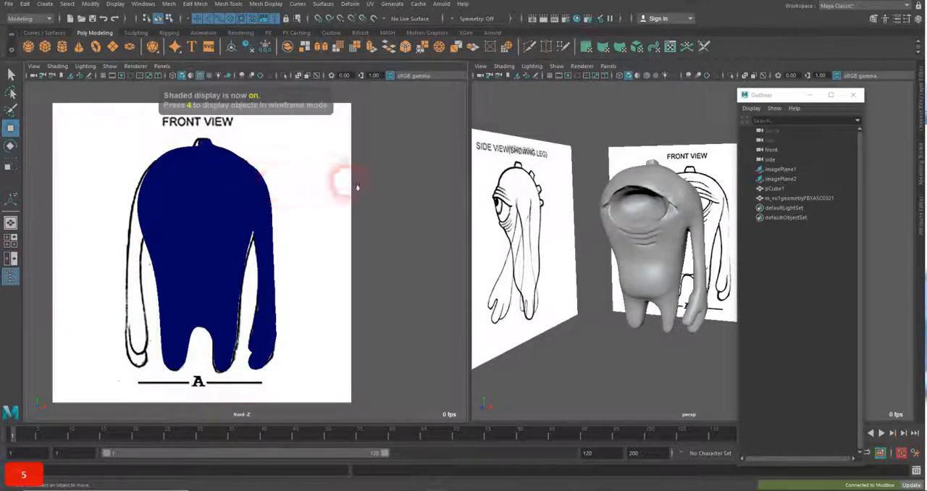
{"action": "left_click", "coordinate": [202, 166]}
{"action": "key", "text": "w"}
{"action": "left_click", "coordinate": [57, 66]}
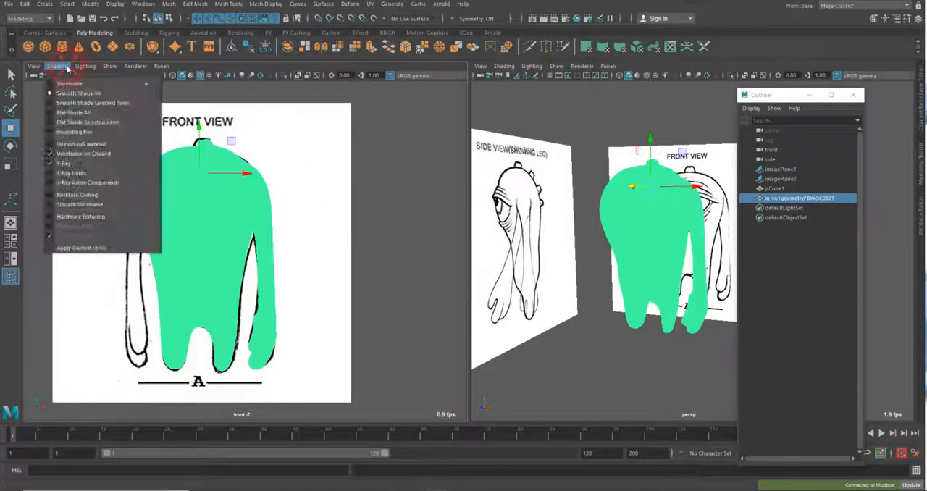
{"action": "left_click", "coordinate": [74, 165]}
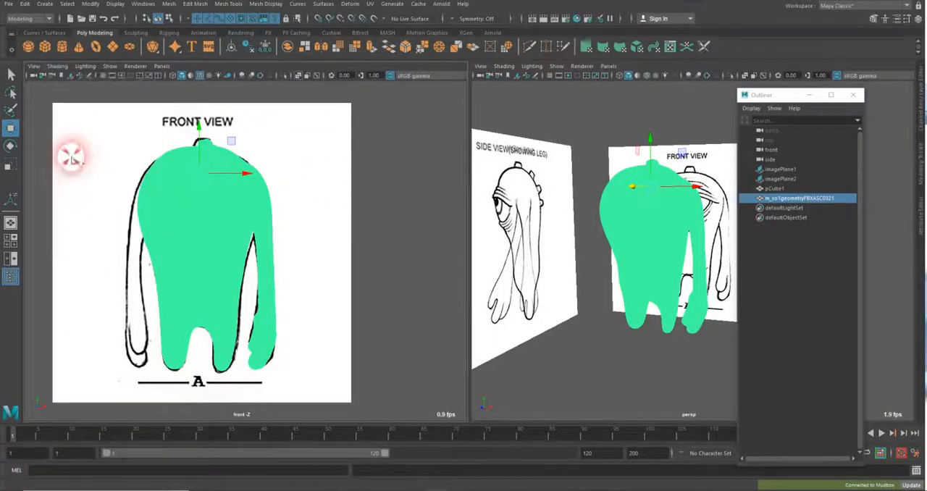
{"action": "left_click", "coordinate": [443, 202]}
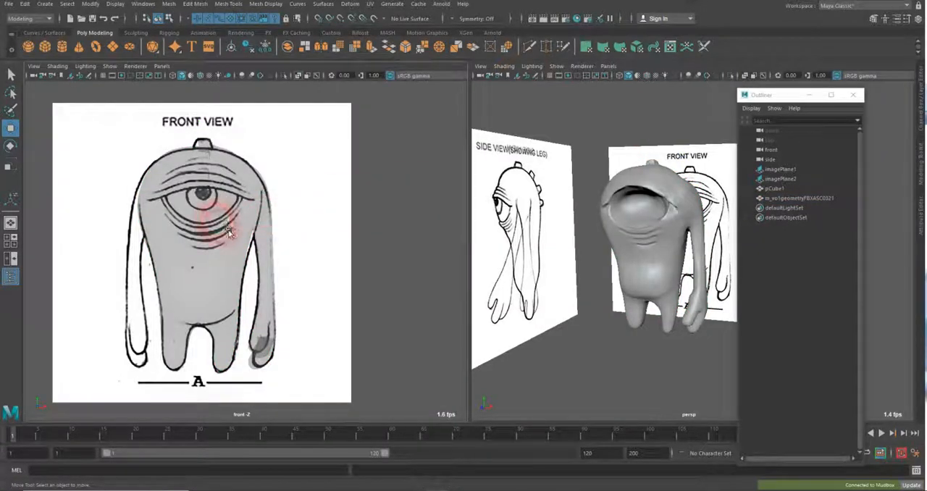
Leave the sculpt deselected and put the Outliner away so it does not cover the perspective view
{"action": "left_click", "coordinate": [268, 219]}
{"action": "left_click", "coordinate": [379, 206]}
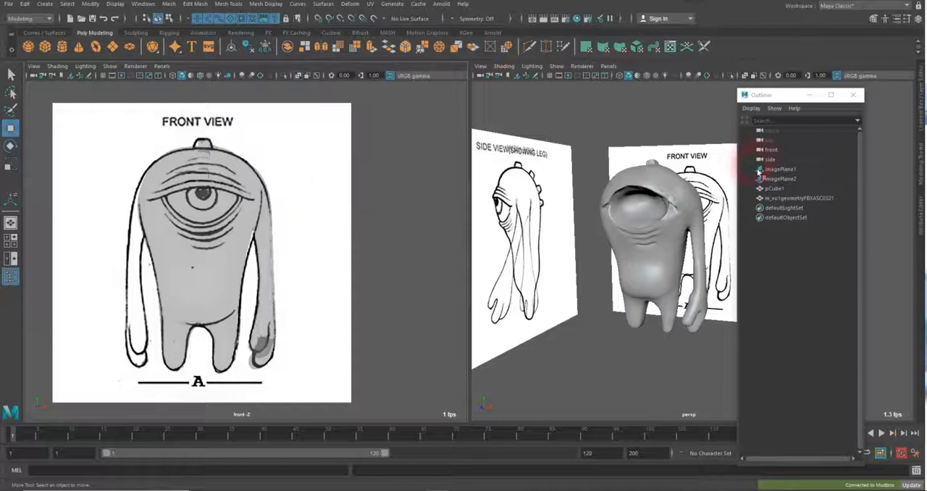
{"action": "left_click_drag", "start_coordinate": [788, 100], "coordinate": [712, 106]}
{"action": "left_click", "coordinate": [730, 103]}
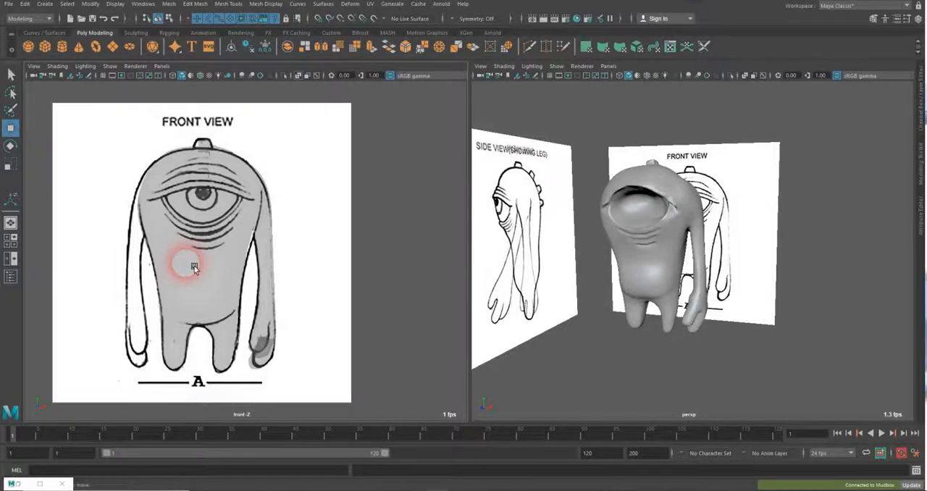
Compare the sculpt with the front-view drawing and examine its eye and eyelid creases up close in perspective
{"action": "scroll", "coordinate": [194, 268], "scroll_direction": "up", "scroll_amount": 1}
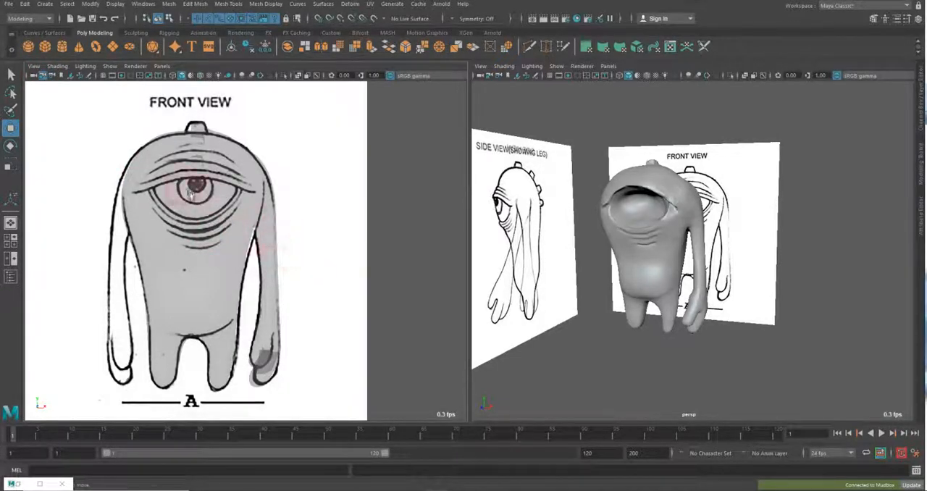
{"action": "left_click", "coordinate": [679, 193]}
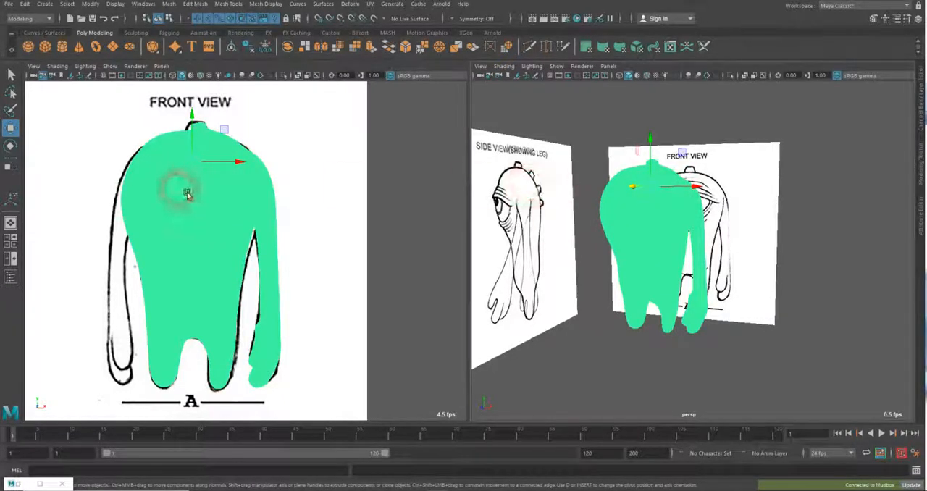
{"action": "left_click", "coordinate": [409, 197]}
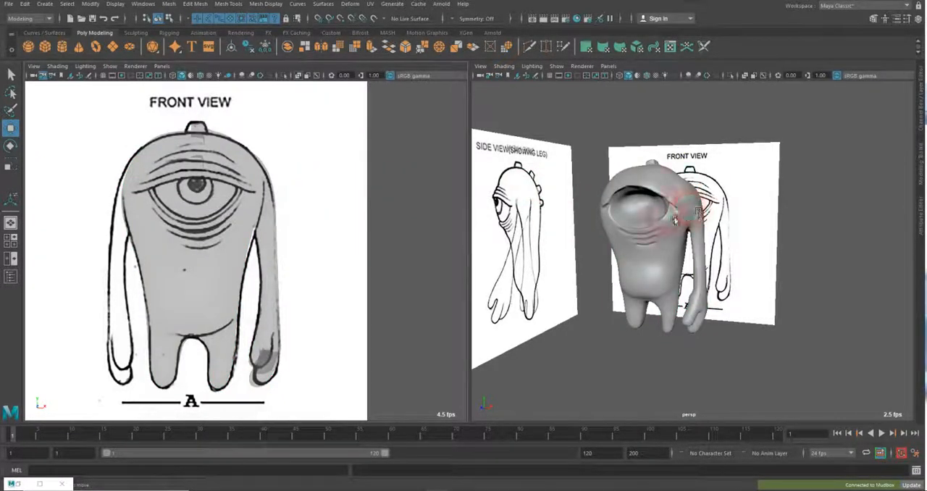
{"action": "right_click_drag", "start_coordinate": [665, 214], "coordinate": [675, 219], "text": "alt"}
{"action": "left_click_drag", "start_coordinate": [640, 217], "coordinate": [677, 239], "text": "alt"}
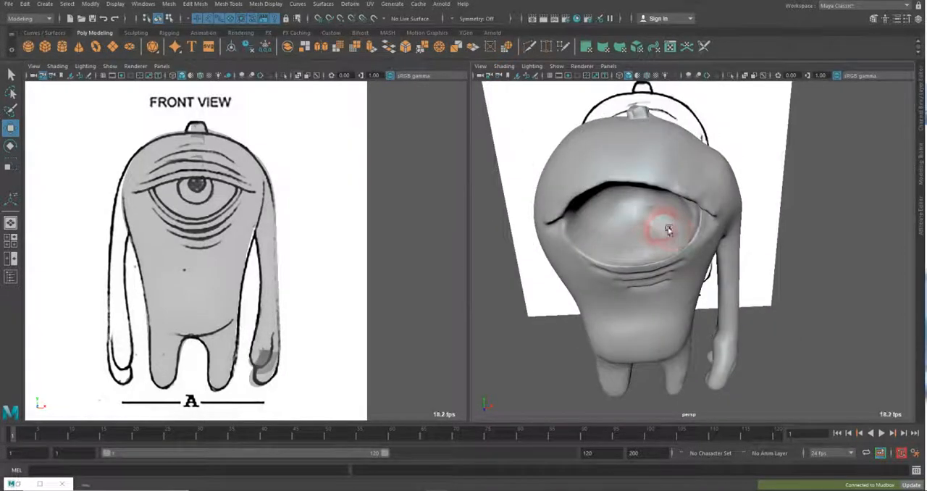
{"action": "right_click_drag", "start_coordinate": [639, 213], "coordinate": [657, 222], "text": "alt"}
{"action": "right_click_drag", "start_coordinate": [619, 195], "coordinate": [594, 229], "text": "alt"}
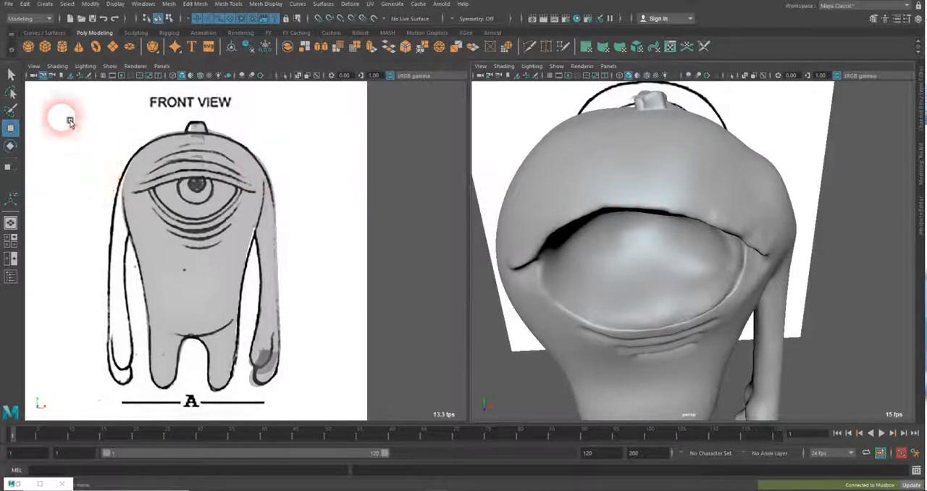
Start the Grease Pencil tool for the front view with a new frame, and recheck the annotated dragon reference
{"action": "left_click", "coordinate": [34, 67]}
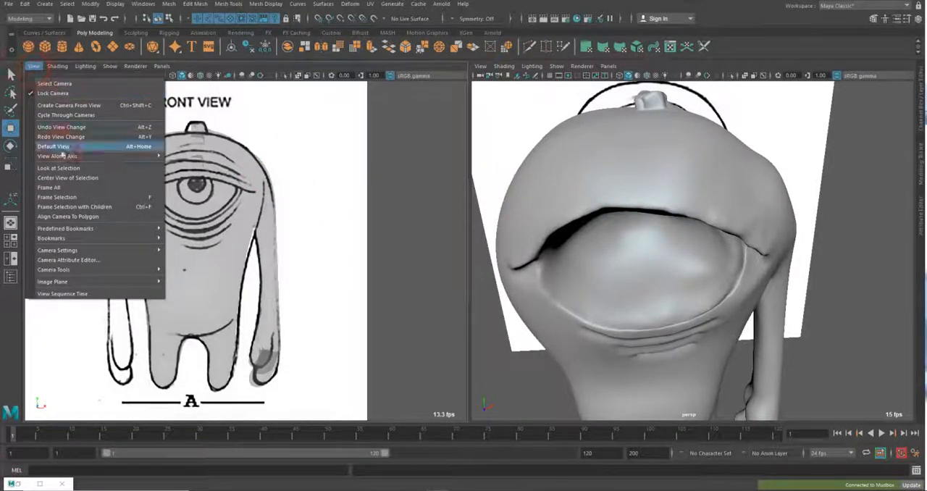
{"action": "left_click", "coordinate": [98, 270]}
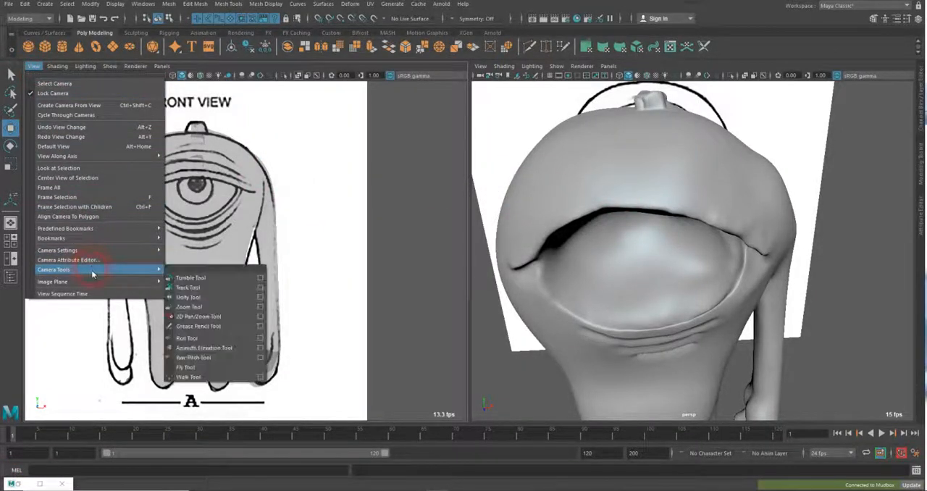
{"action": "left_click", "coordinate": [200, 327]}
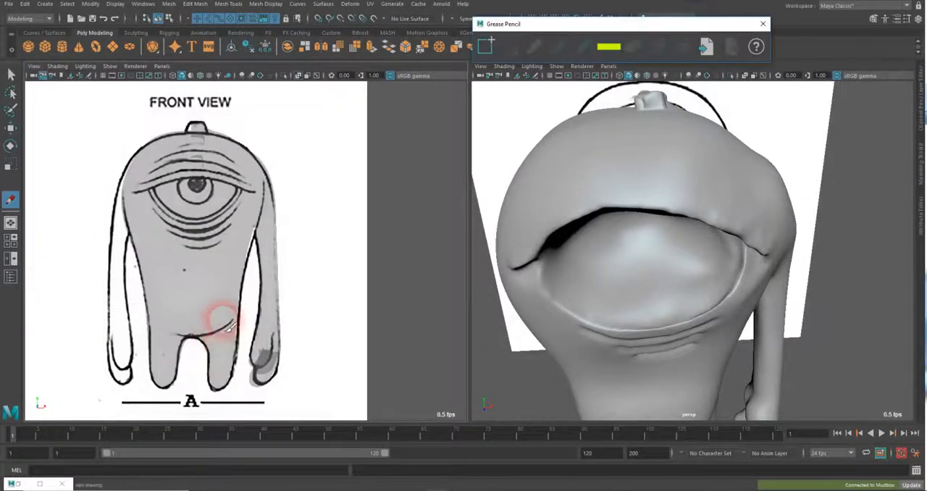
{"action": "mouse_move", "coordinate": [514, 26]}
{"action": "left_mouse_down"}
{"action": "mouse_move", "coordinate": [412, 53]}
{"action": "mouse_move", "coordinate": [205, 81]}
{"action": "mouse_move", "coordinate": [374, 81]}
{"action": "mouse_move", "coordinate": [384, 90]}
{"action": "left_mouse_up"}
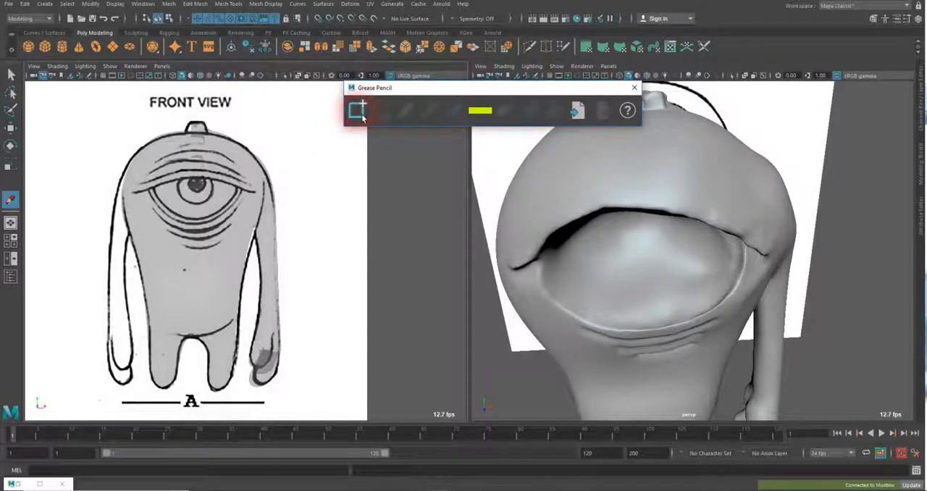
{"action": "left_click", "coordinate": [358, 111]}
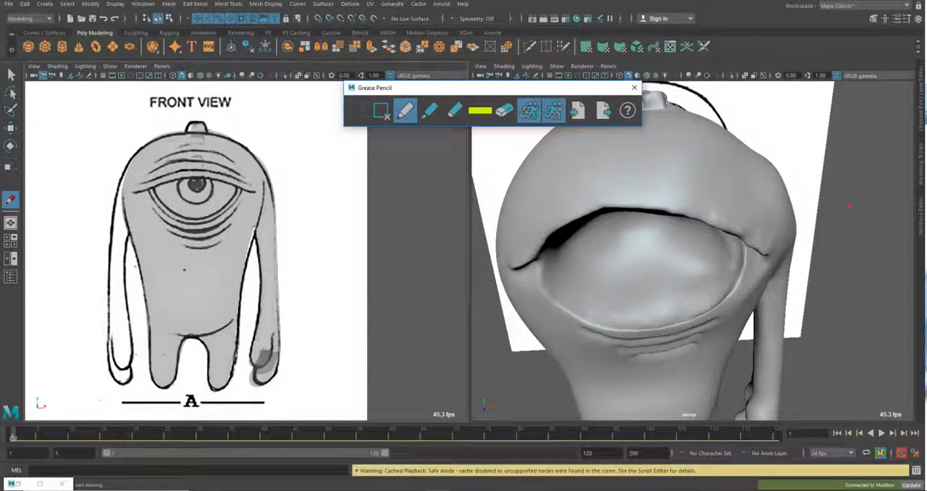
{"action": "left_click_drag", "start_coordinate": [926, 15], "coordinate": [758, 11]}
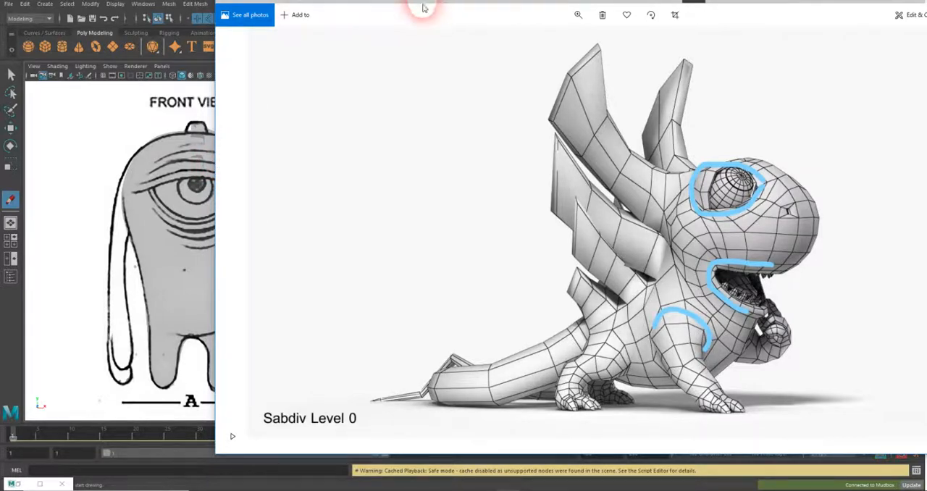
{"action": "left_click_drag", "start_coordinate": [423, 5], "coordinate": [926, 66]}
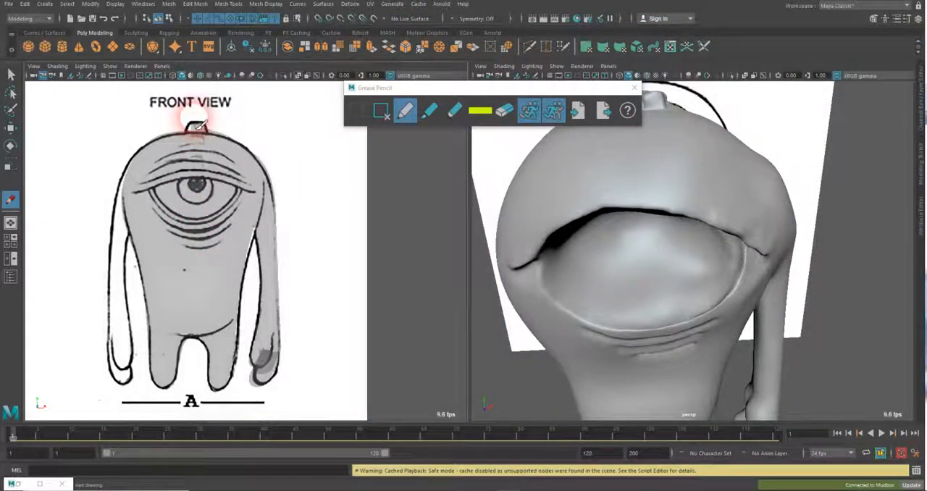
Turn off X-Ray in the front view and draw a vertical Grease Pencil centre line from the head knob down between the legs
{"action": "left_click", "coordinate": [198, 125]}
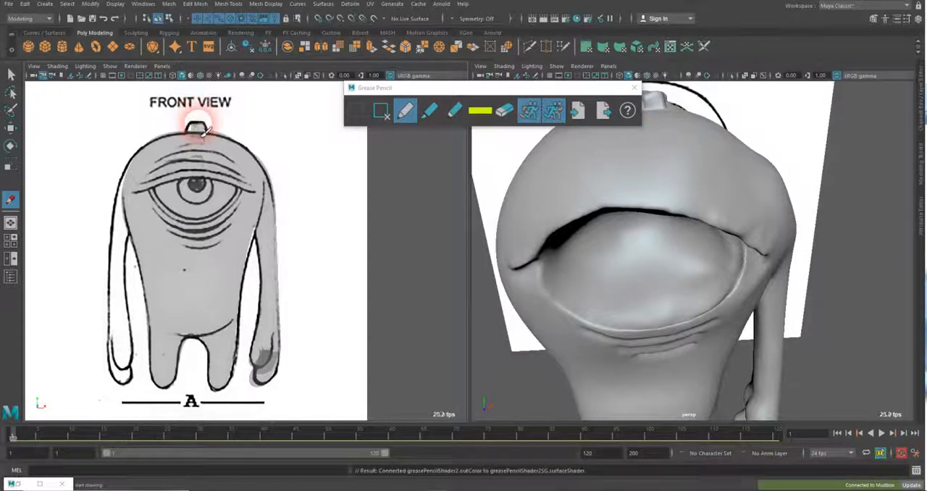
{"action": "left_click", "coordinate": [57, 66]}
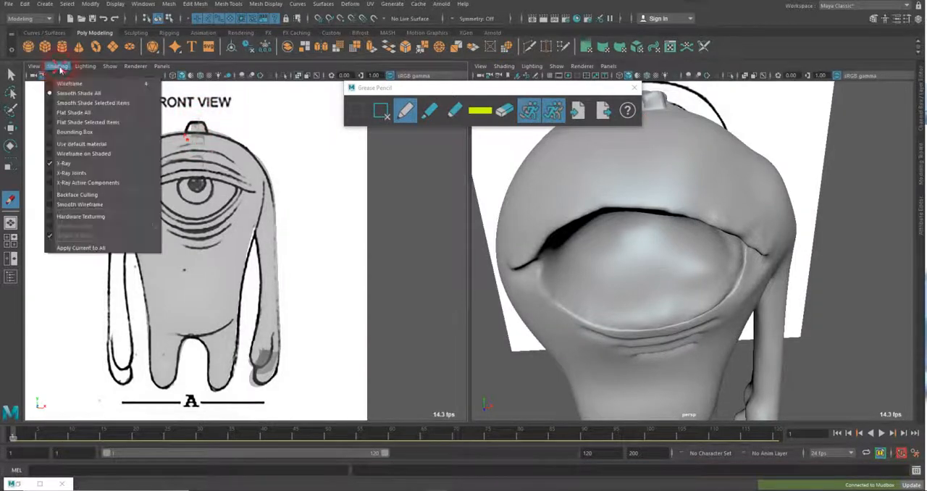
{"action": "left_click", "coordinate": [63, 162]}
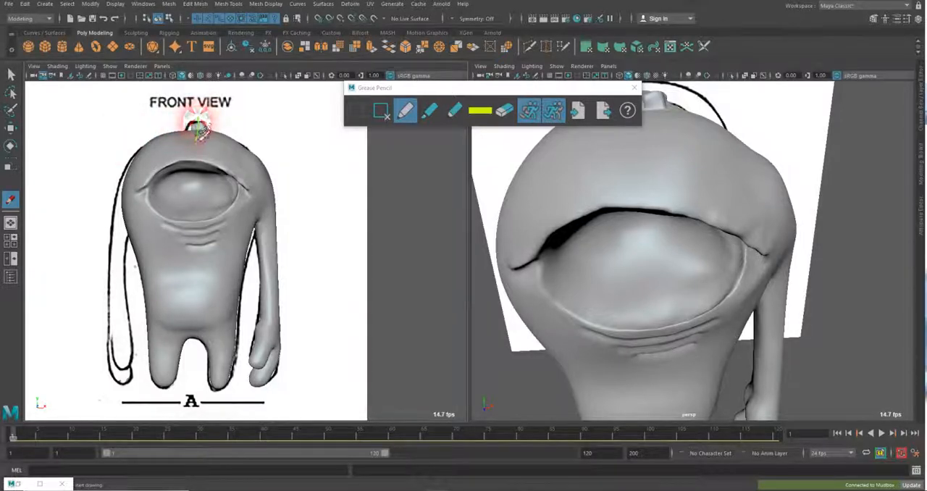
{"action": "left_click_drag", "start_coordinate": [202, 160], "coordinate": [194, 377]}
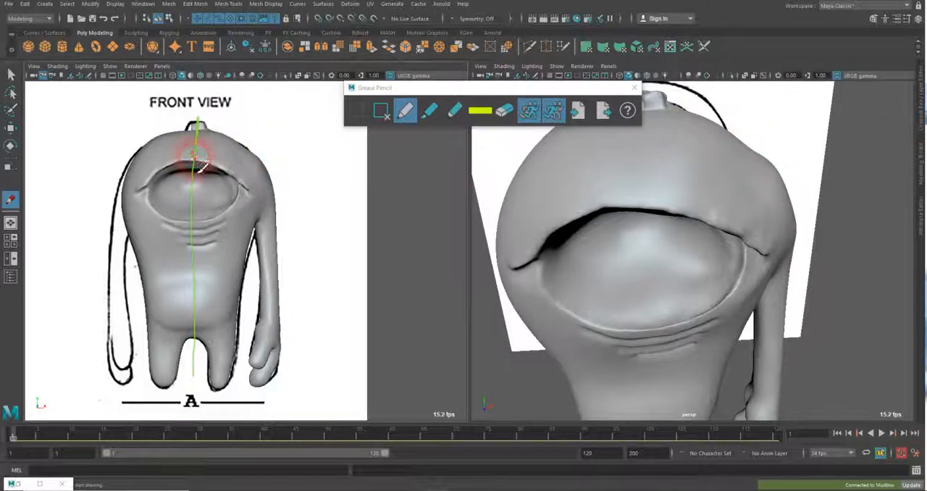
Sketch inner and outer edge loops around the arm-side half of the eye, redoing faulty strokes, and add a short line outward from its corner
{"action": "left_click_drag", "start_coordinate": [216, 173], "coordinate": [235, 180]}
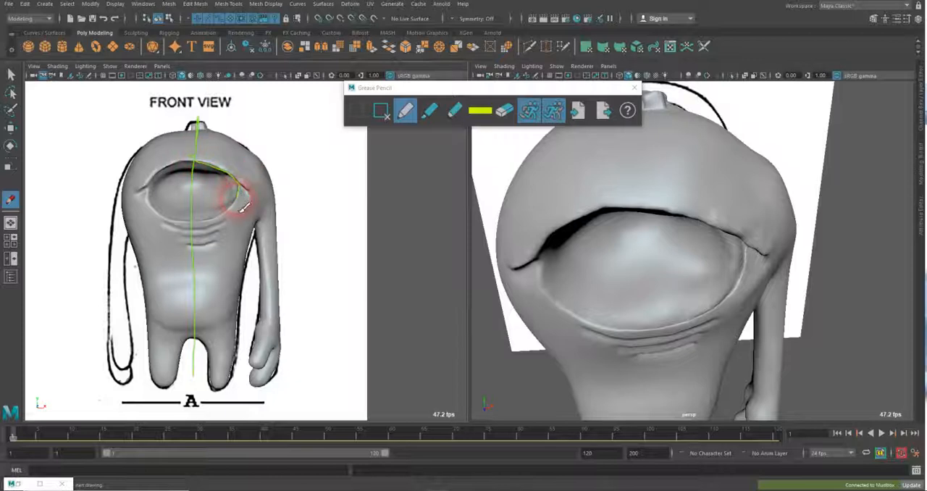
{"action": "mouse_move", "coordinate": [245, 207]}
{"action": "left_mouse_down"}
{"action": "mouse_move", "coordinate": [239, 218]}
{"action": "mouse_move", "coordinate": [192, 226]}
{"action": "left_mouse_up"}
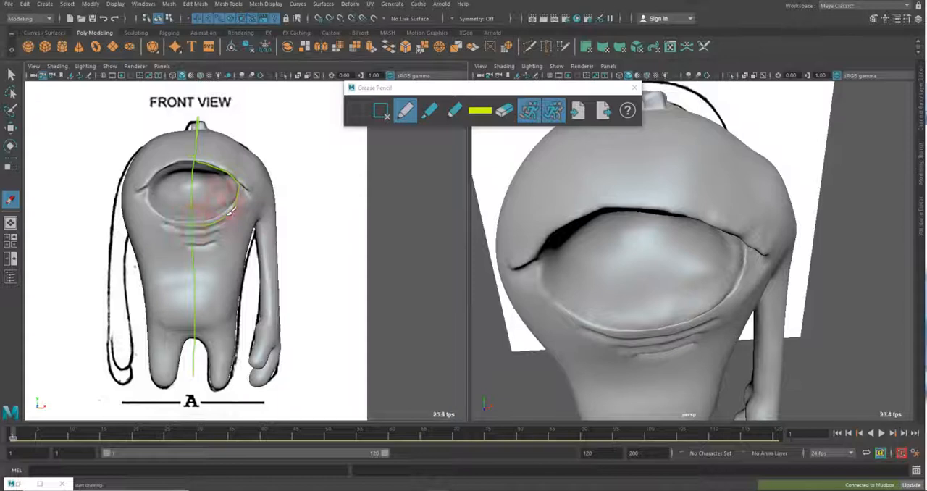
{"action": "key", "text": "ctrl+z"}
{"action": "key", "text": "ctrl+z"}
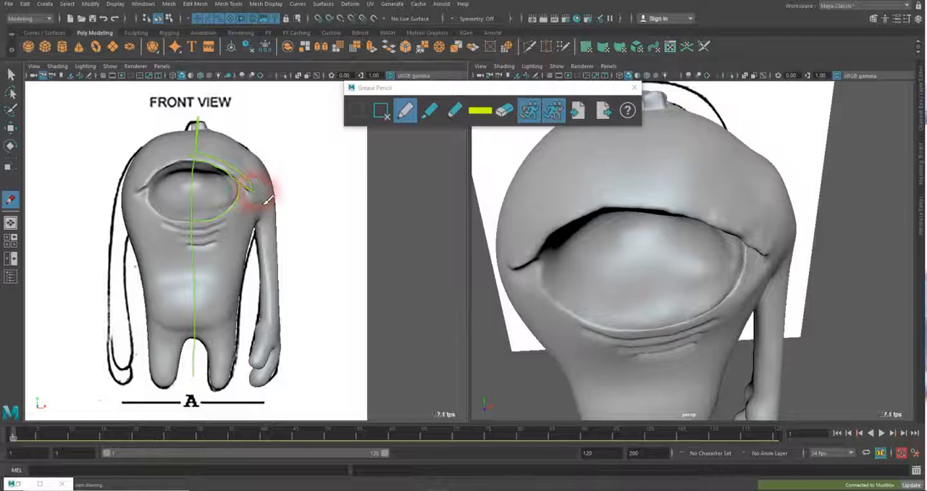
{"action": "left_click_drag", "start_coordinate": [263, 192], "coordinate": [251, 194]}
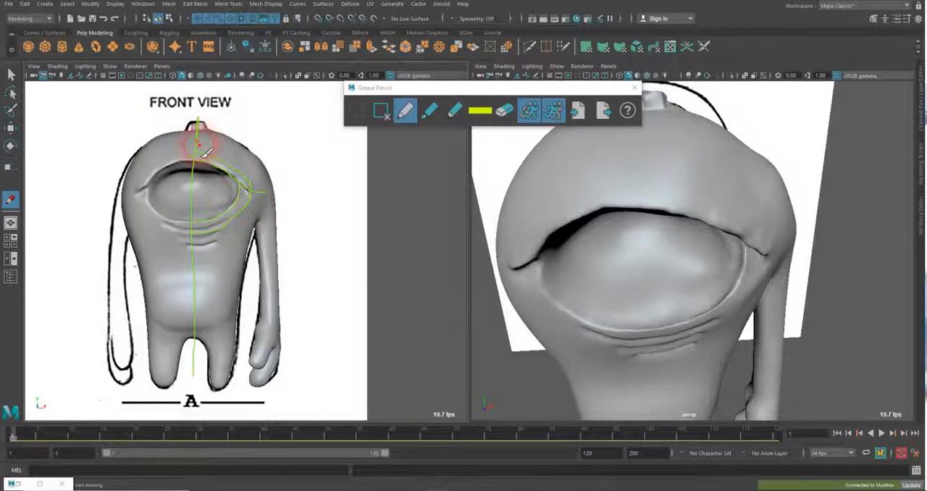
Sketch a wider edge loop around the arm-side half of the eye and cross the eye loops with short radial lines
{"action": "left_click_drag", "start_coordinate": [203, 150], "coordinate": [247, 168]}
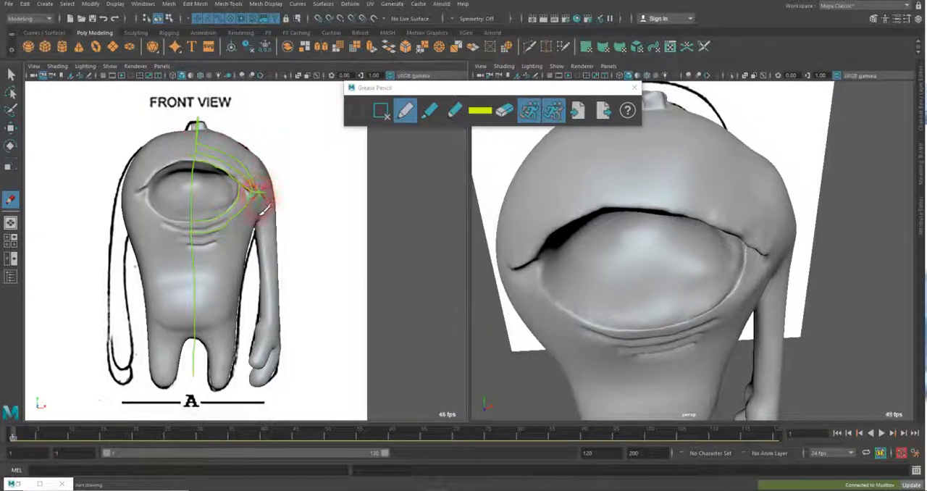
{"action": "mouse_move", "coordinate": [265, 208]}
{"action": "left_mouse_down"}
{"action": "mouse_move", "coordinate": [251, 201]}
{"action": "mouse_move", "coordinate": [244, 223]}
{"action": "mouse_move", "coordinate": [204, 250]}
{"action": "left_mouse_up"}
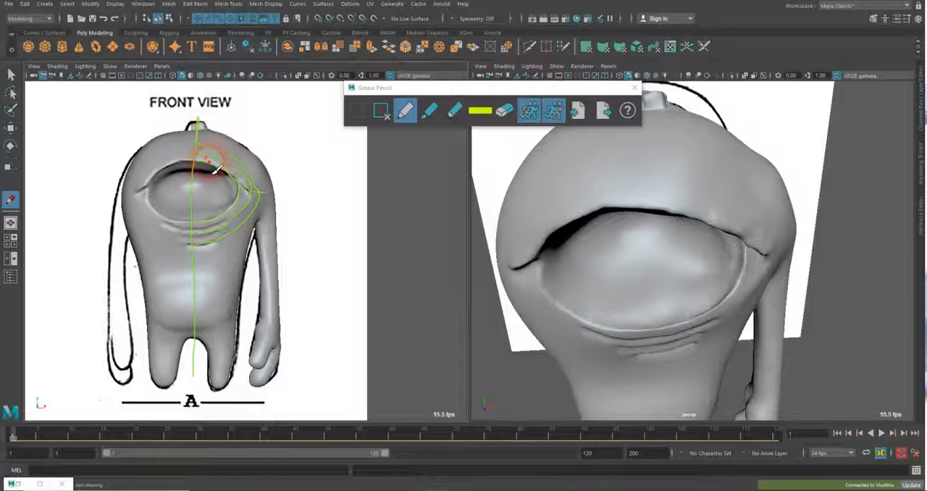
{"action": "left_click_drag", "start_coordinate": [213, 157], "coordinate": [219, 133]}
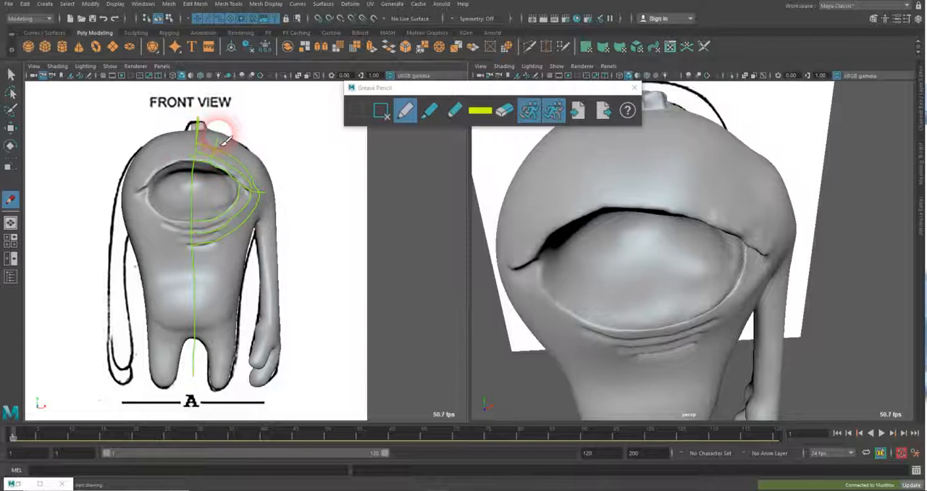
{"action": "mouse_move", "coordinate": [230, 177]}
{"action": "left_mouse_down"}
{"action": "mouse_move", "coordinate": [254, 140]}
{"action": "mouse_move", "coordinate": [245, 211]}
{"action": "left_mouse_up"}
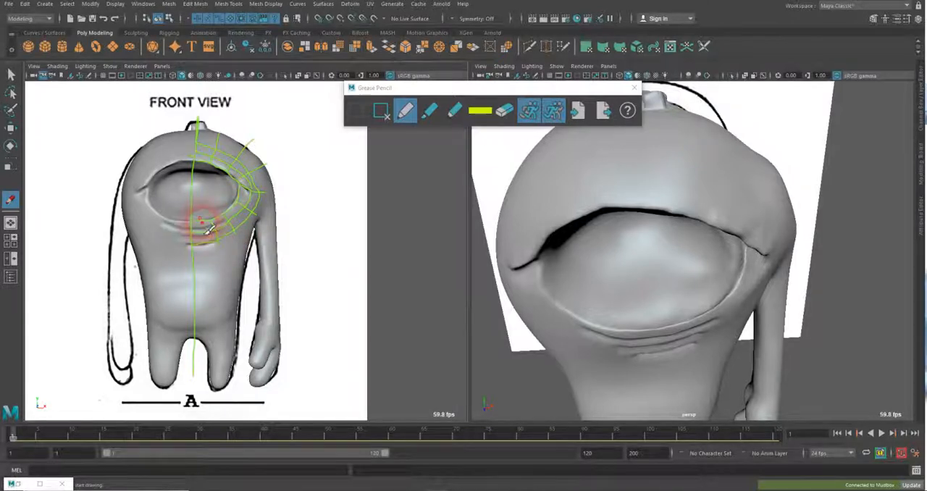
{"action": "left_click_drag", "start_coordinate": [202, 221], "coordinate": [205, 244]}
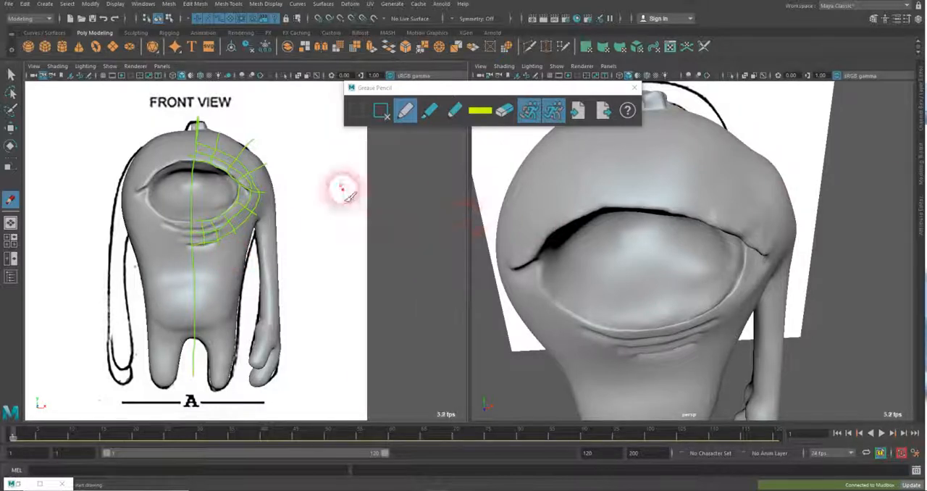
{"action": "left_click_drag", "start_coordinate": [209, 162], "coordinate": [241, 171]}
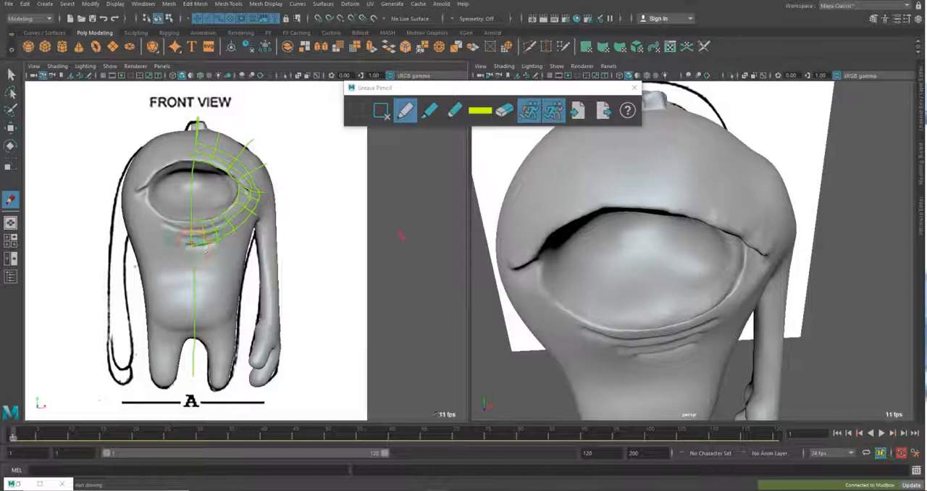
Switch to the Photos references and study the marked mouth, belly and shoulder loops in InkedMonster_Geo_Reference6_LI.jpg
{"action": "left_click_drag", "start_coordinate": [926, 72], "coordinate": [481, 22]}
{"action": "left_click", "coordinate": [872, 261]}
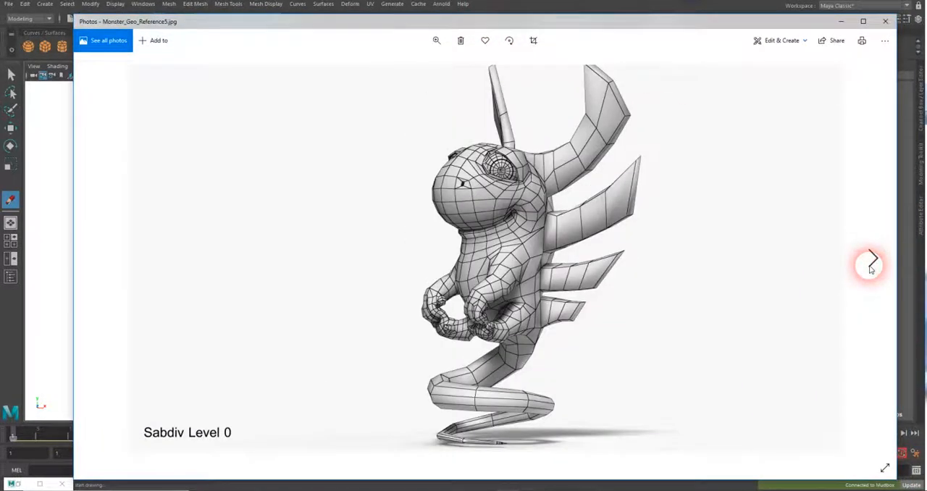
{"action": "left_click", "coordinate": [872, 262]}
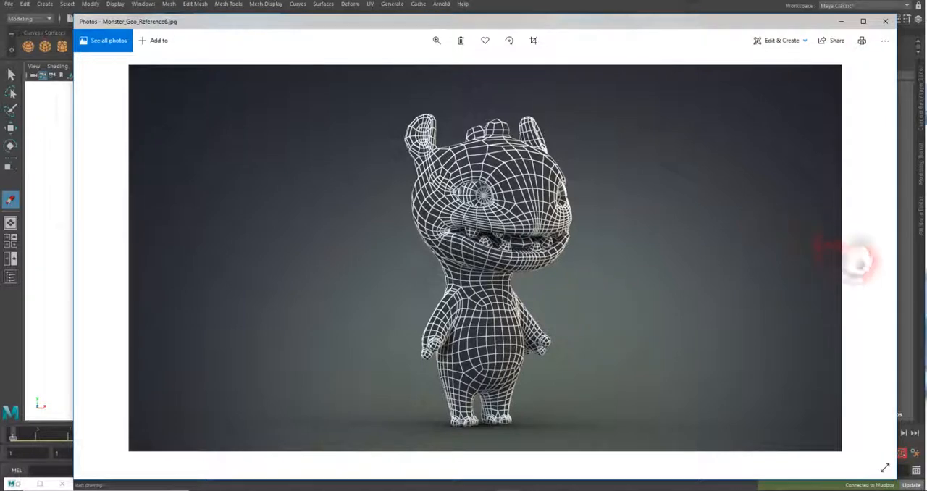
{"action": "left_click", "coordinate": [869, 255]}
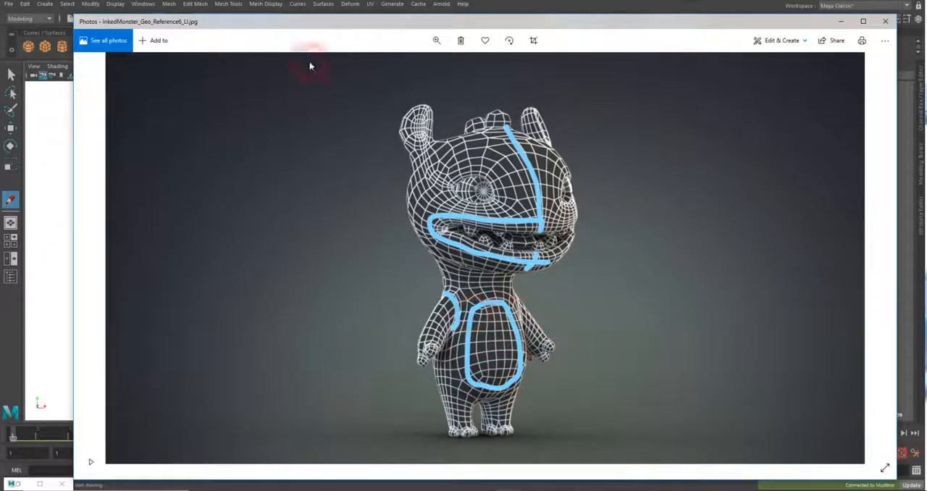
{"action": "left_click_drag", "start_coordinate": [256, 23], "coordinate": [926, 22]}
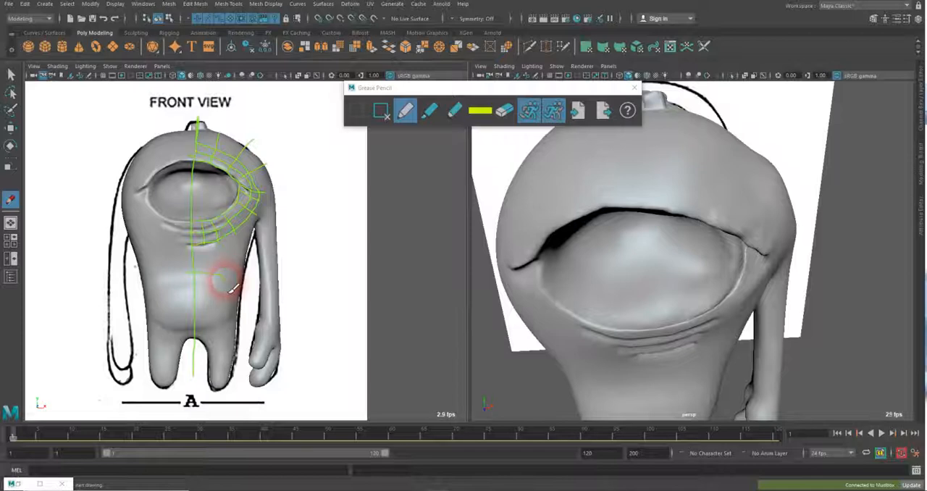
Sketch a rounded edge loop around the belly in the front view, redoing the first attempt, and surround it with a larger loop
{"action": "mouse_move", "coordinate": [230, 288]}
{"action": "left_mouse_down"}
{"action": "mouse_move", "coordinate": [237, 306]}
{"action": "mouse_move", "coordinate": [212, 327]}
{"action": "mouse_move", "coordinate": [169, 330]}
{"action": "mouse_move", "coordinate": [160, 292]}
{"action": "mouse_move", "coordinate": [186, 288]}
{"action": "left_mouse_up"}
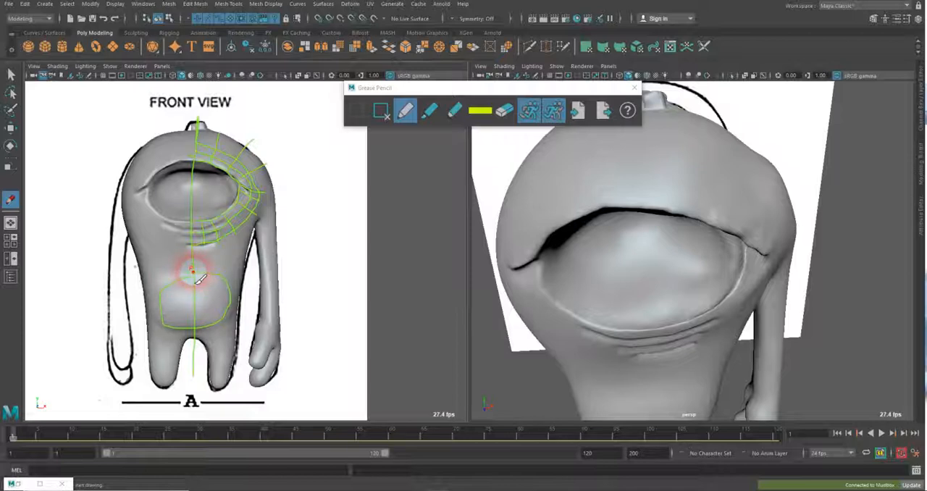
{"action": "key", "text": "ctrl+z"}
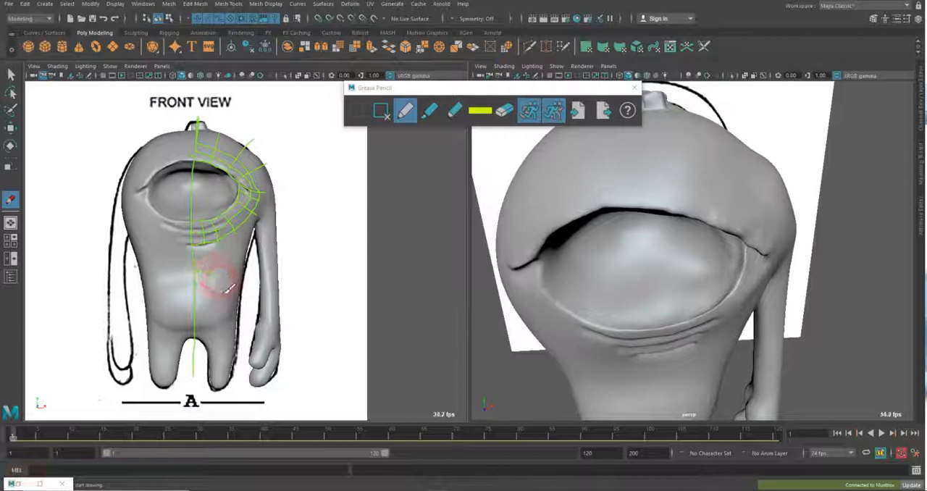
{"action": "mouse_move", "coordinate": [194, 272]}
{"action": "left_mouse_down"}
{"action": "mouse_move", "coordinate": [228, 290]}
{"action": "mouse_move", "coordinate": [232, 308]}
{"action": "mouse_move", "coordinate": [213, 331]}
{"action": "mouse_move", "coordinate": [174, 329]}
{"action": "mouse_move", "coordinate": [161, 297]}
{"action": "mouse_move", "coordinate": [195, 283]}
{"action": "left_mouse_up"}
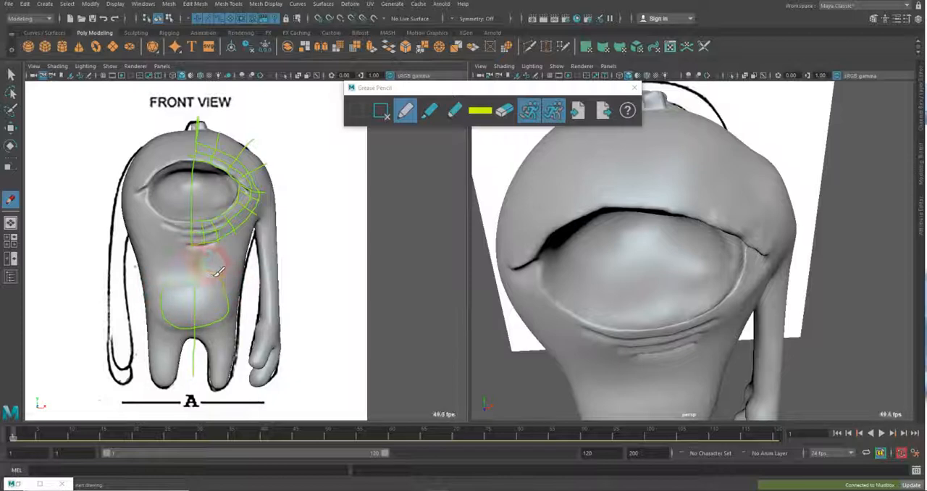
{"action": "mouse_move", "coordinate": [234, 288]}
{"action": "left_mouse_down"}
{"action": "mouse_move", "coordinate": [234, 317]}
{"action": "mouse_move", "coordinate": [223, 326]}
{"action": "mouse_move", "coordinate": [190, 345]}
{"action": "mouse_move", "coordinate": [172, 341]}
{"action": "mouse_move", "coordinate": [150, 289]}
{"action": "mouse_move", "coordinate": [162, 269]}
{"action": "mouse_move", "coordinate": [202, 272]}
{"action": "left_mouse_up"}
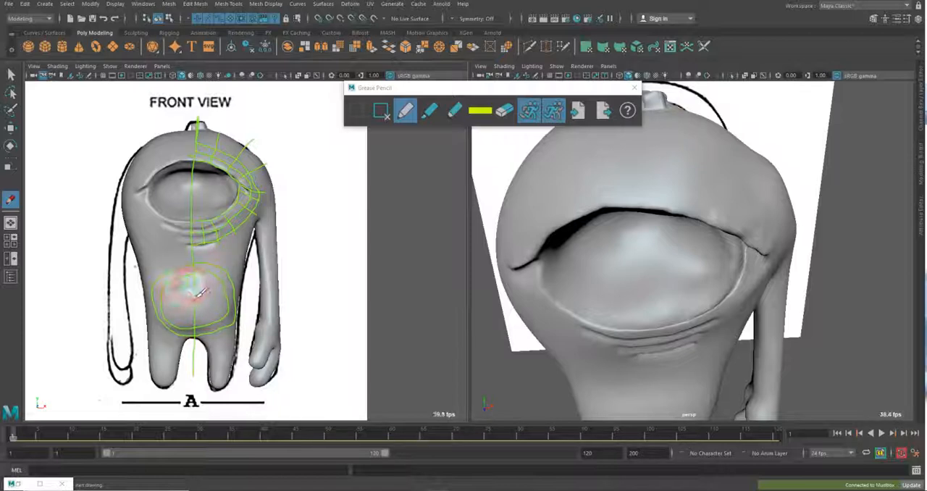
Fill the belly loops with an inner loop and crossing grid lines, extending lines outward, and recheck the annotated monster reference
{"action": "mouse_move", "coordinate": [219, 298]}
{"action": "left_mouse_down"}
{"action": "mouse_move", "coordinate": [221, 318]}
{"action": "mouse_move", "coordinate": [187, 324]}
{"action": "left_mouse_up"}
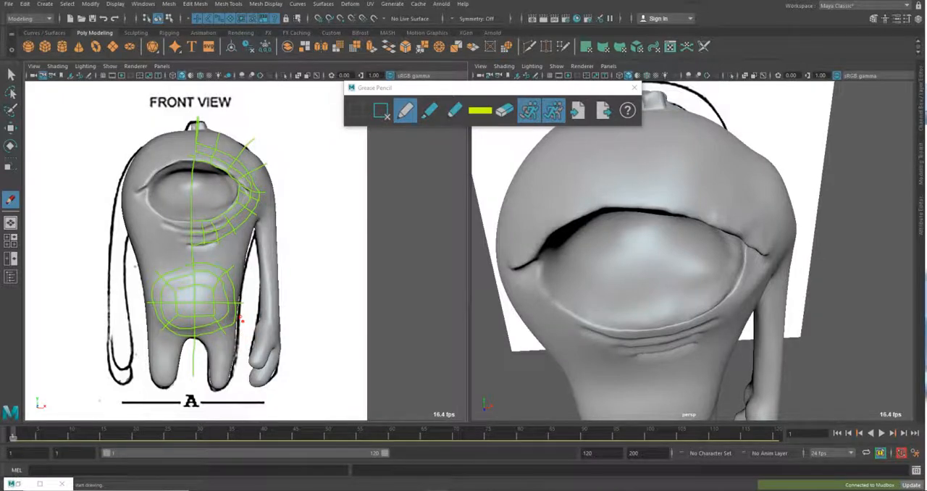
{"action": "left_click_drag", "start_coordinate": [926, 46], "coordinate": [373, 33]}
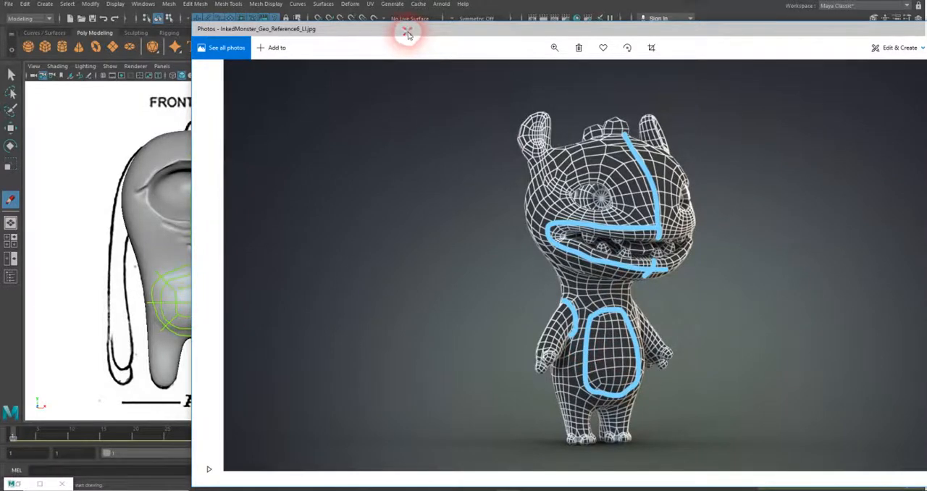
{"action": "left_click_drag", "start_coordinate": [409, 35], "coordinate": [926, 21]}
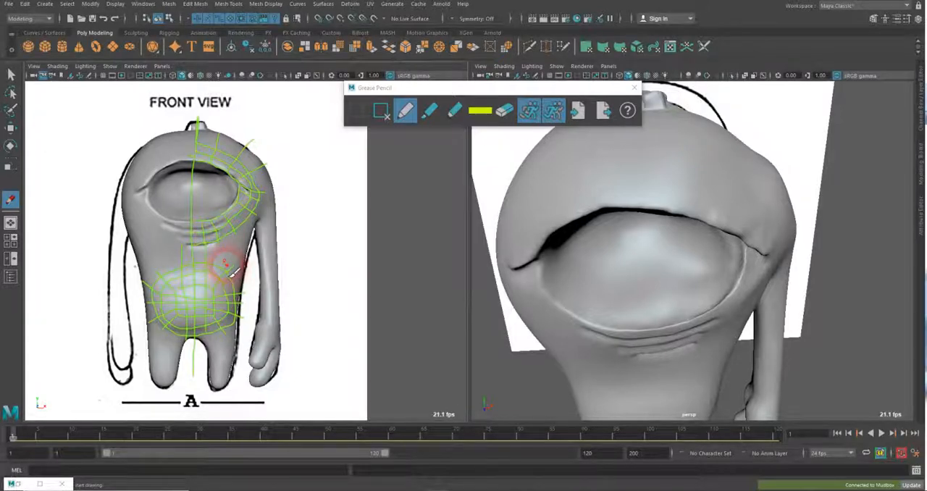
Connect the lower eye loops to the belly grid with vertical lines, erasing and redrawing the faulty strokes near the belly's upper corner
{"action": "left_click", "coordinate": [504, 110]}
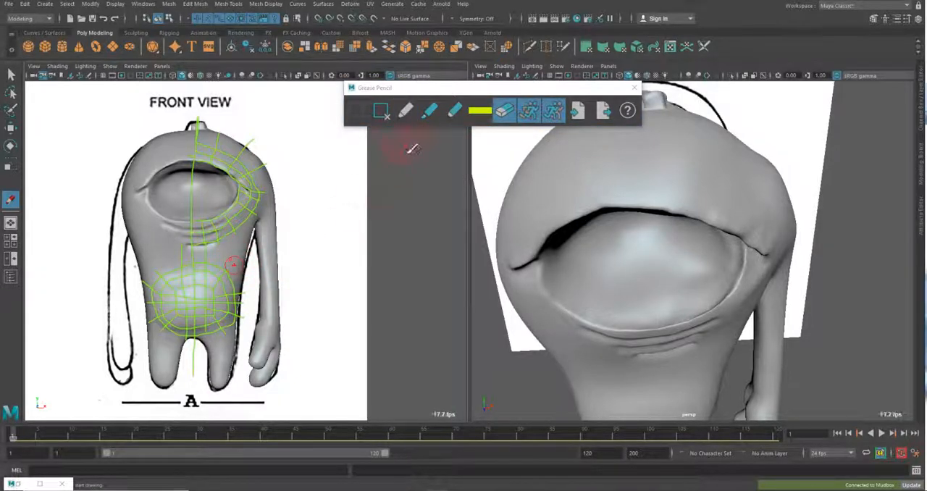
{"action": "left_click", "coordinate": [405, 111]}
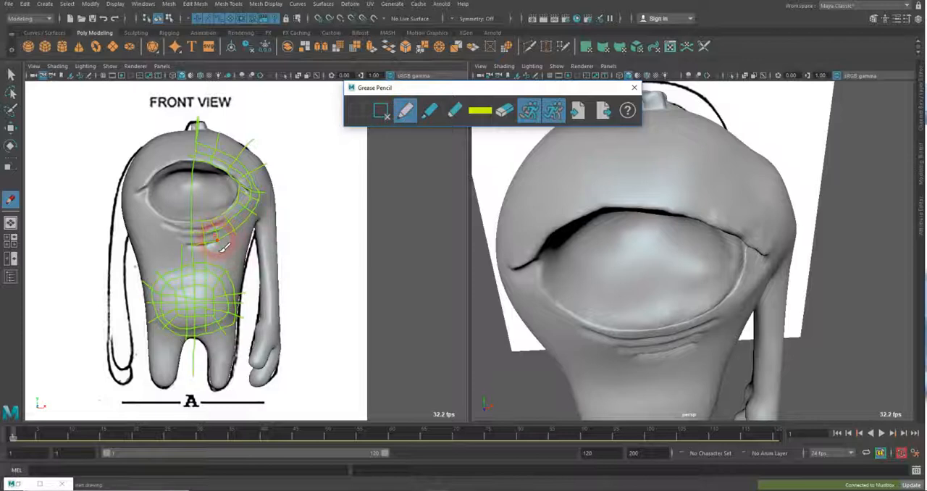
{"action": "left_click_drag", "start_coordinate": [220, 252], "coordinate": [226, 273]}
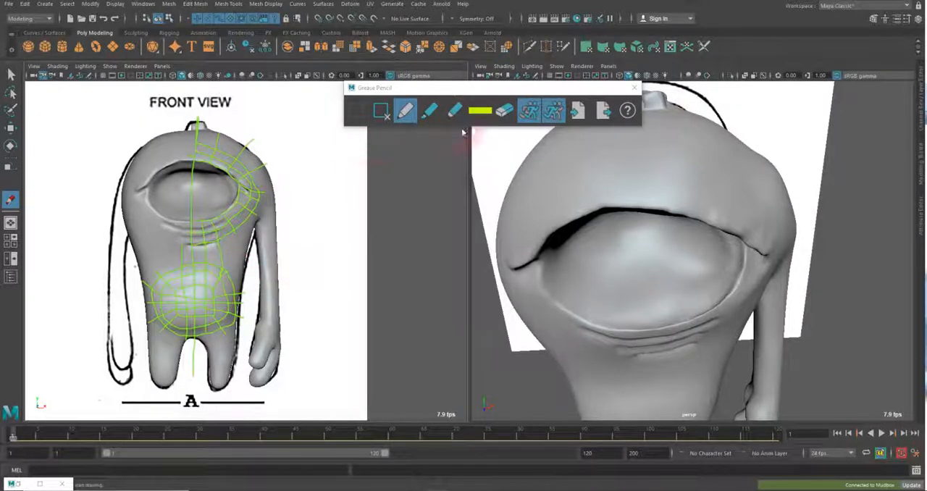
{"action": "left_click", "coordinate": [504, 110]}
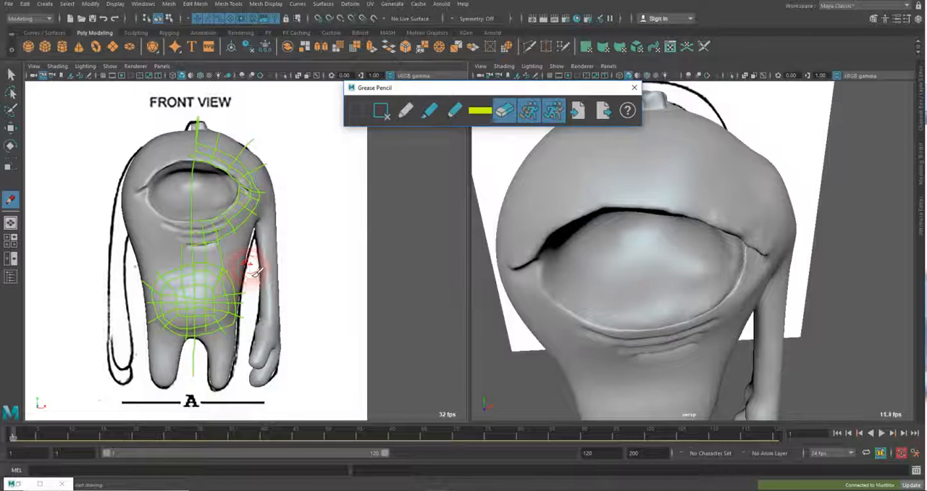
{"action": "mouse_move", "coordinate": [250, 263]}
{"action": "left_mouse_down"}
{"action": "mouse_move", "coordinate": [217, 263]}
{"action": "mouse_move", "coordinate": [208, 252]}
{"action": "mouse_move", "coordinate": [210, 270]}
{"action": "mouse_move", "coordinate": [223, 274]}
{"action": "left_mouse_up"}
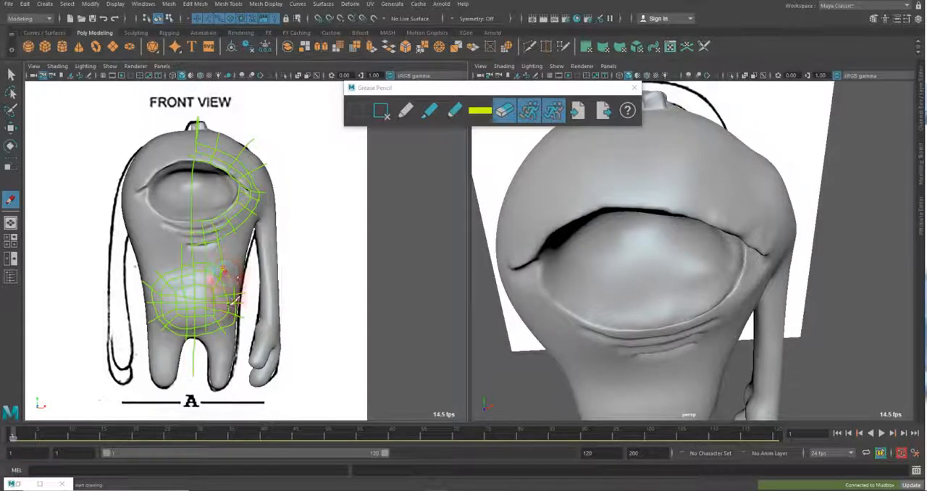
{"action": "left_click", "coordinate": [405, 110]}
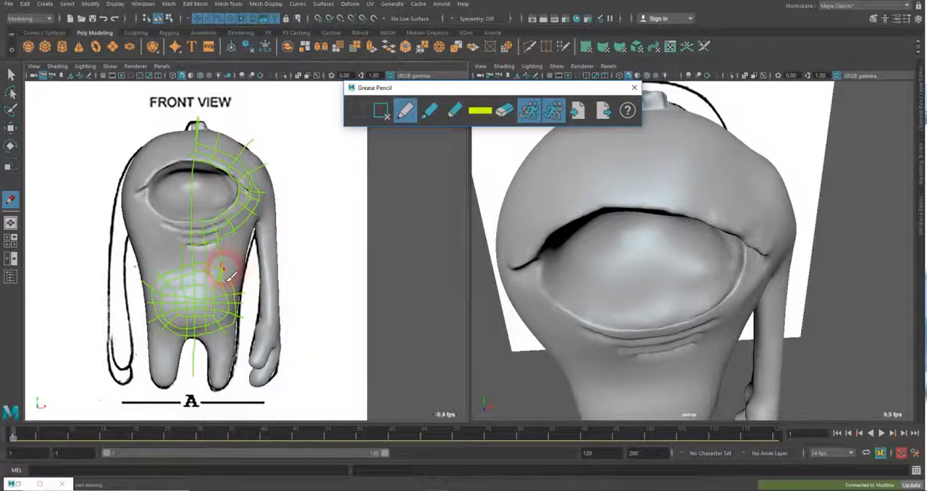
{"action": "left_click_drag", "start_coordinate": [223, 268], "coordinate": [234, 279]}
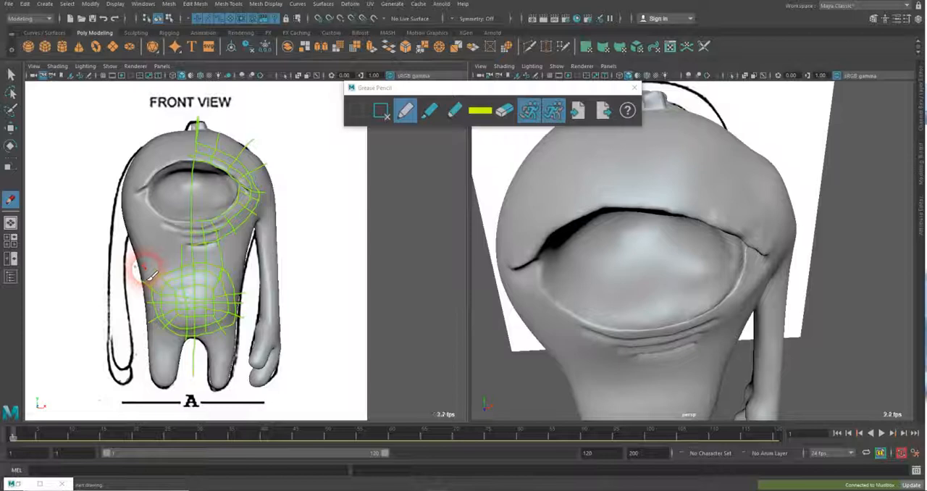
Sketch a horizontal edge line across the torso above the belly and extend a radial line downward from the lower eye loops
{"action": "mouse_move", "coordinate": [139, 270]}
{"action": "left_mouse_down"}
{"action": "mouse_move", "coordinate": [141, 281]}
{"action": "mouse_move", "coordinate": [149, 265]}
{"action": "mouse_move", "coordinate": [177, 254]}
{"action": "mouse_move", "coordinate": [233, 265]}
{"action": "mouse_move", "coordinate": [249, 259]}
{"action": "mouse_move", "coordinate": [243, 288]}
{"action": "mouse_move", "coordinate": [245, 261]}
{"action": "mouse_move", "coordinate": [162, 266]}
{"action": "mouse_move", "coordinate": [168, 277]}
{"action": "mouse_move", "coordinate": [151, 267]}
{"action": "mouse_move", "coordinate": [233, 246]}
{"action": "mouse_move", "coordinate": [219, 239]}
{"action": "mouse_move", "coordinate": [200, 253]}
{"action": "mouse_move", "coordinate": [247, 239]}
{"action": "mouse_move", "coordinate": [239, 233]}
{"action": "left_mouse_up"}
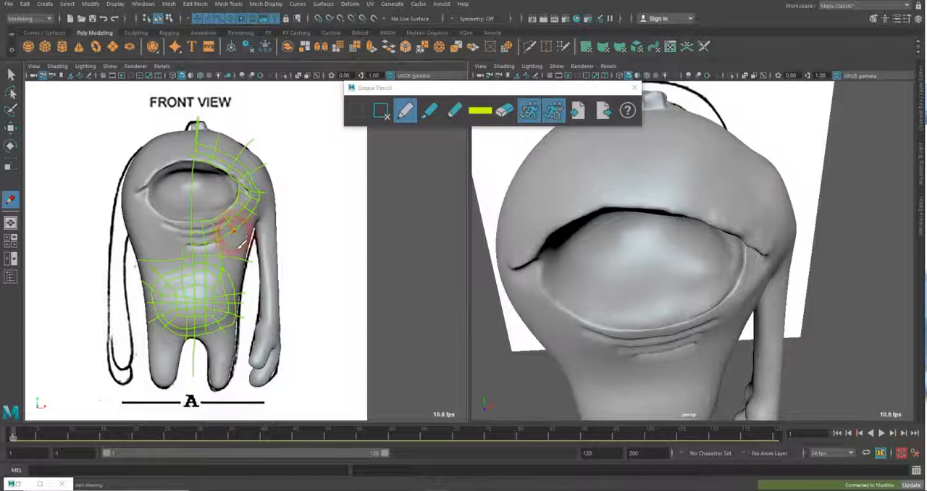
{"action": "mouse_move", "coordinate": [239, 248]}
{"action": "left_mouse_down"}
{"action": "mouse_move", "coordinate": [248, 244]}
{"action": "mouse_move", "coordinate": [234, 257]}
{"action": "left_mouse_up"}
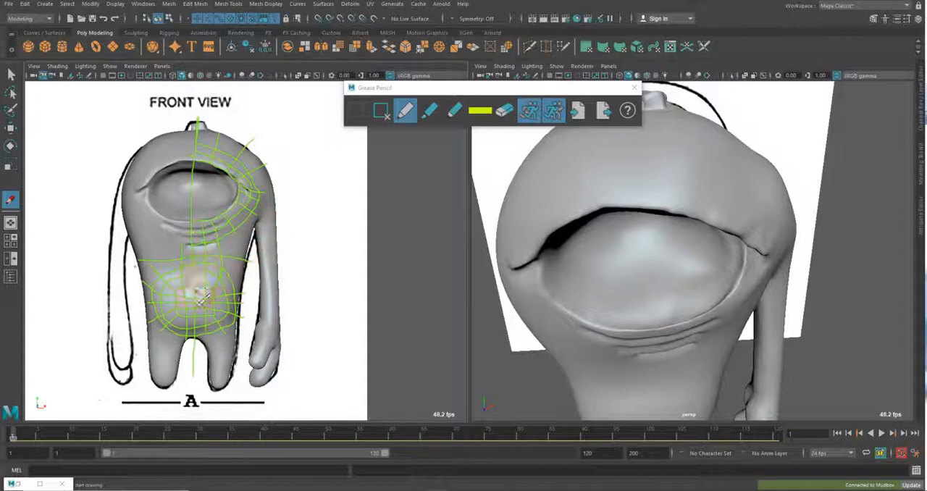
{"action": "mouse_move", "coordinate": [203, 297]}
{"action": "left_mouse_down"}
{"action": "mouse_move", "coordinate": [166, 283]}
{"action": "mouse_move", "coordinate": [181, 268]}
{"action": "mouse_move", "coordinate": [236, 279]}
{"action": "mouse_move", "coordinate": [246, 326]}
{"action": "mouse_move", "coordinate": [174, 305]}
{"action": "mouse_move", "coordinate": [192, 246]}
{"action": "mouse_move", "coordinate": [243, 228]}
{"action": "left_mouse_up"}
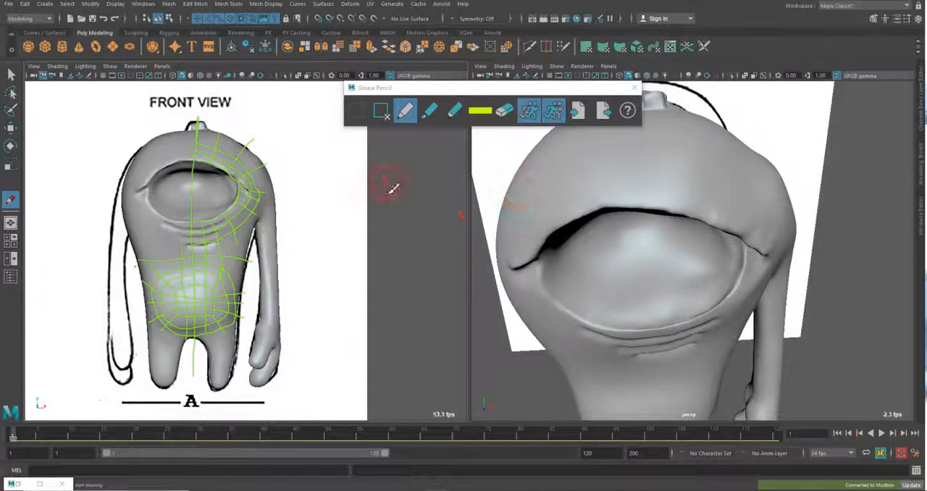
Leave Grease Pencil for the Select tool, show the Modeling Toolkit and close the Grease Pencil window
{"action": "left_click", "coordinate": [11, 74]}
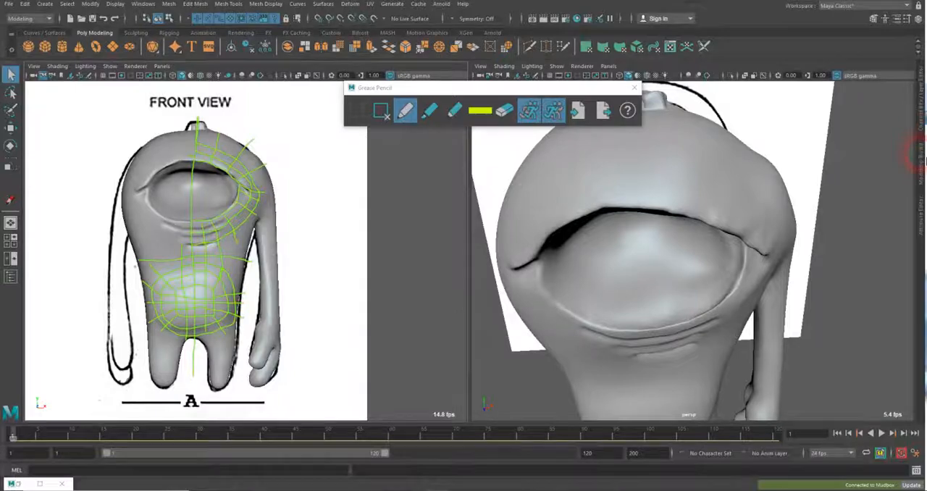
{"action": "left_click", "coordinate": [922, 158]}
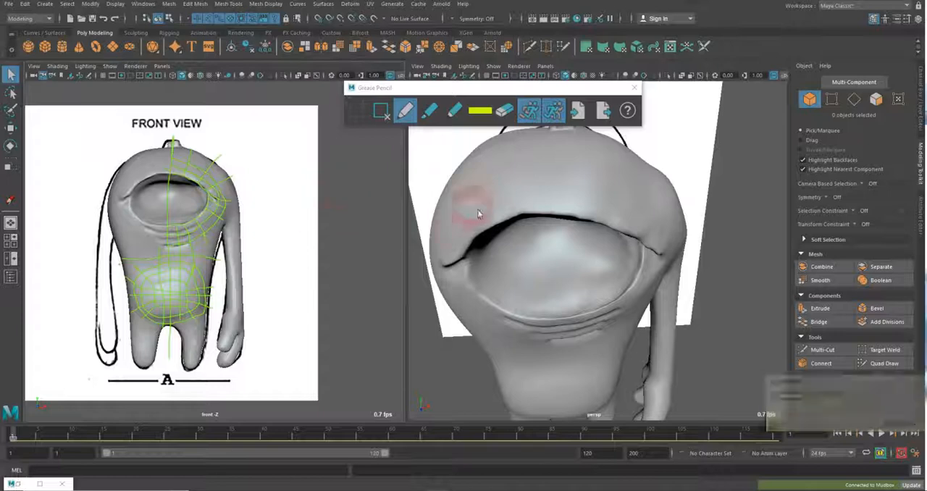
{"action": "left_click", "coordinate": [634, 88]}
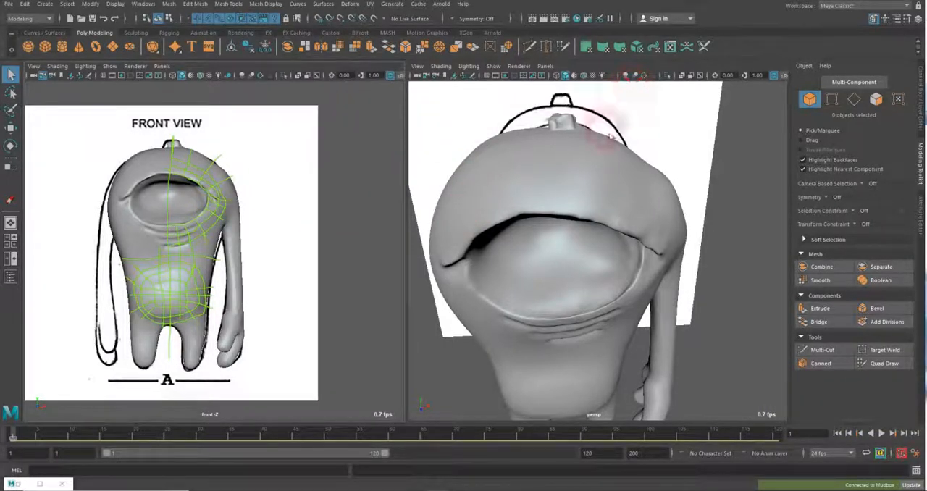
Make the monster sculpt a live surface, activate Quad Draw and enlarge the front view around the eye and belly sketch
{"action": "left_click", "coordinate": [243, 233]}
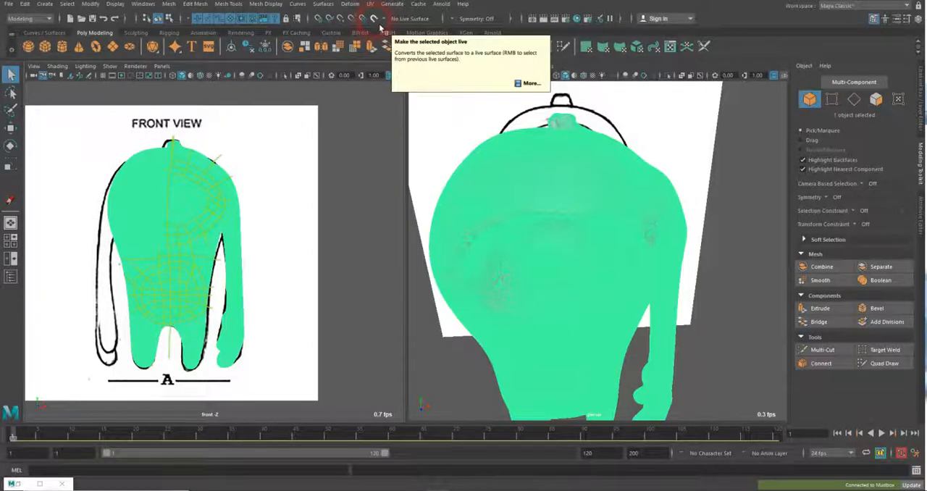
{"action": "left_click", "coordinate": [374, 20]}
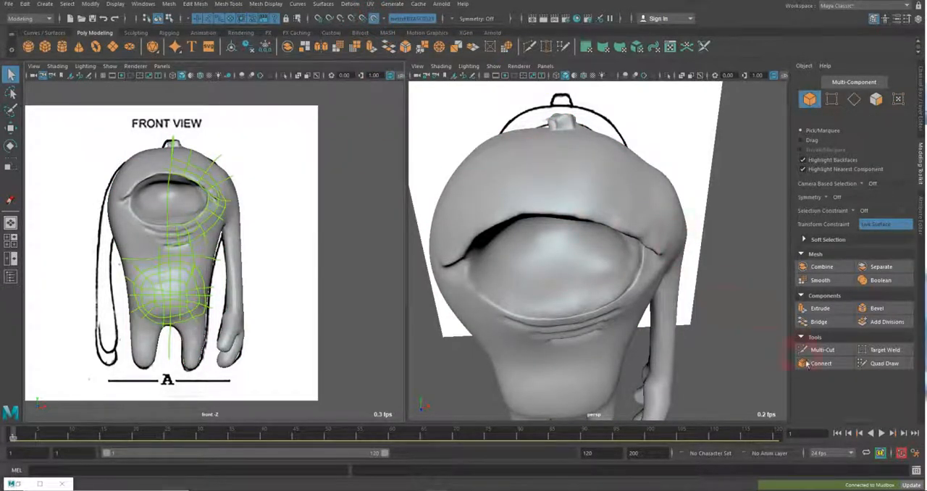
{"action": "left_click", "coordinate": [873, 365]}
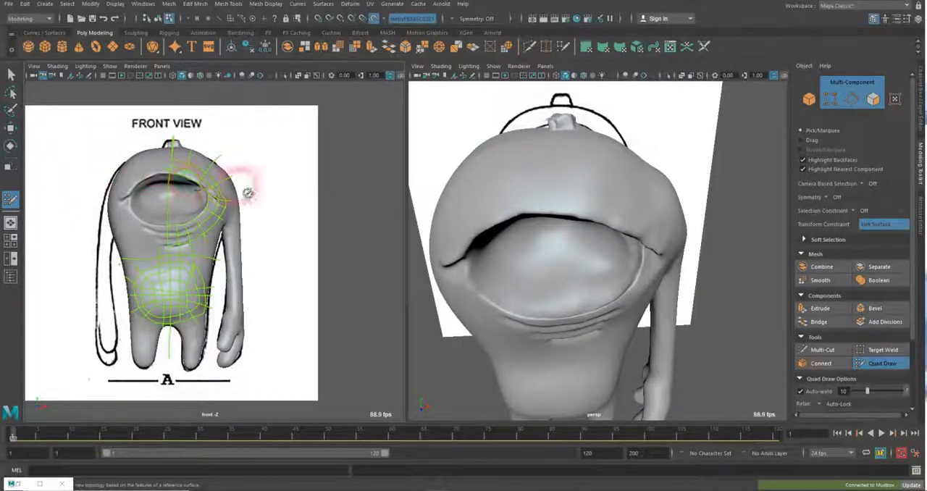
{"action": "key", "text": "space"}
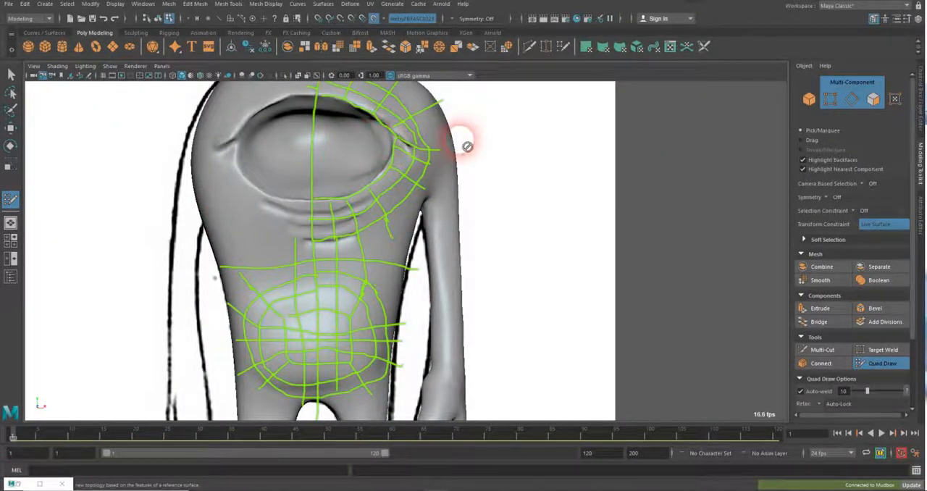
{"action": "key", "text": "alt"}
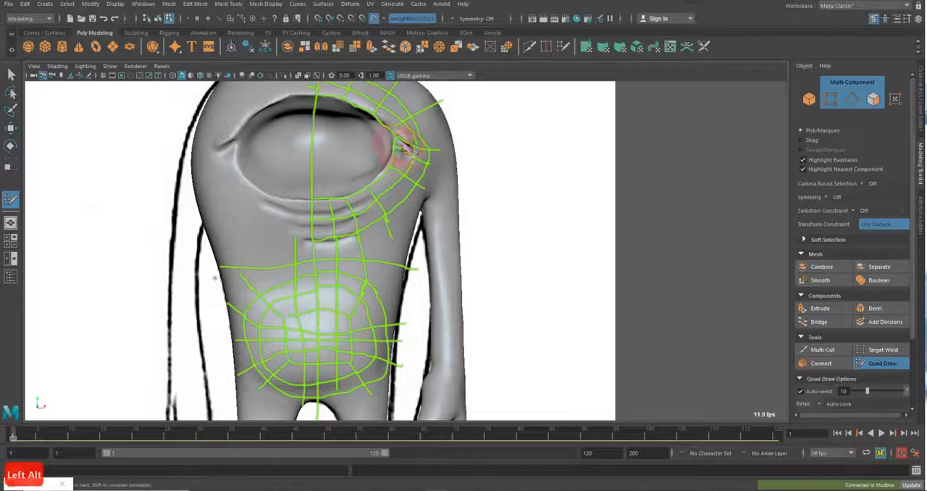
Lock the front view's camera and show the front and perspective views side by side
{"action": "left_click", "coordinate": [45, 77]}
{"action": "middle_click_drag", "start_coordinate": [286, 147], "coordinate": [291, 151], "text": "alt"}
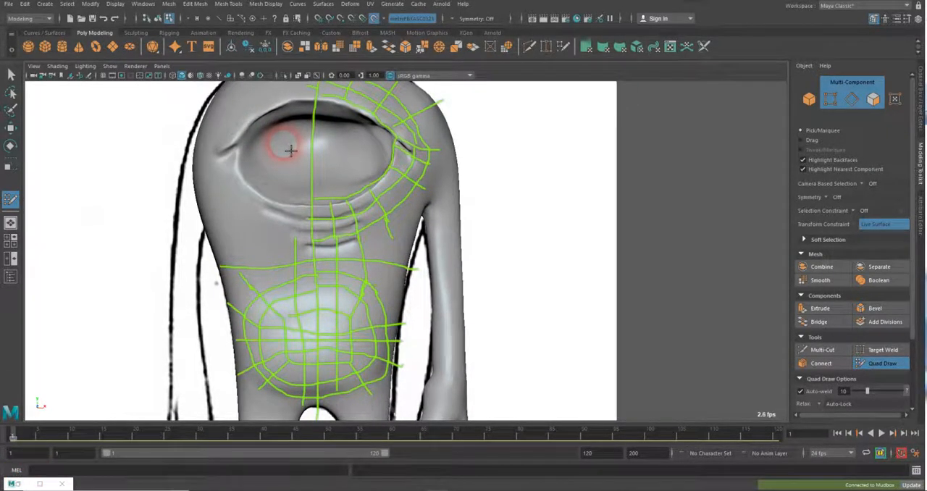
{"action": "left_click", "coordinate": [45, 77]}
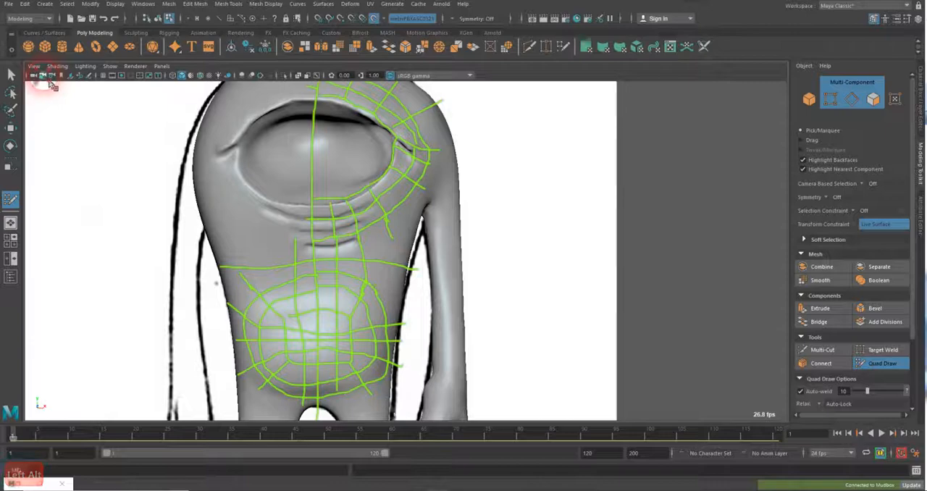
{"action": "key", "text": "space"}
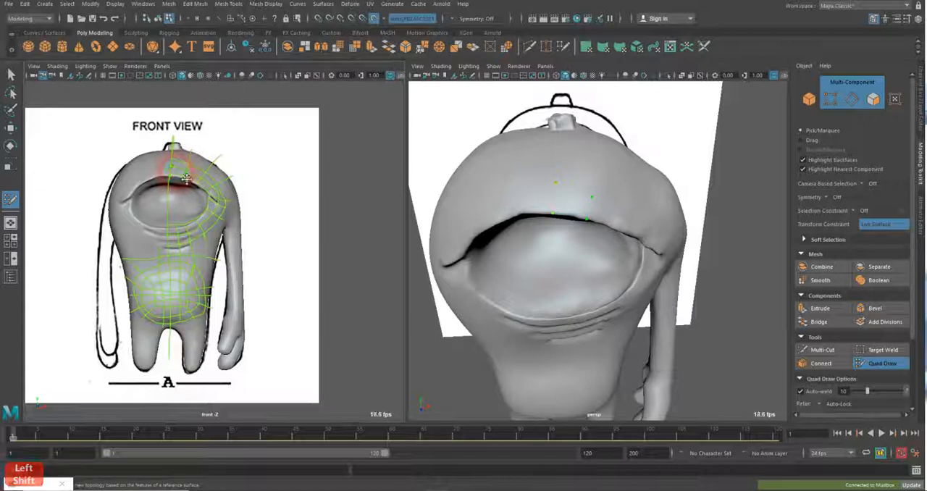
Build three connected quads along the upper eyelid from the centre line outward, following the sketched edge loop
{"action": "left_click", "coordinate": [183, 178], "text": "shift"}
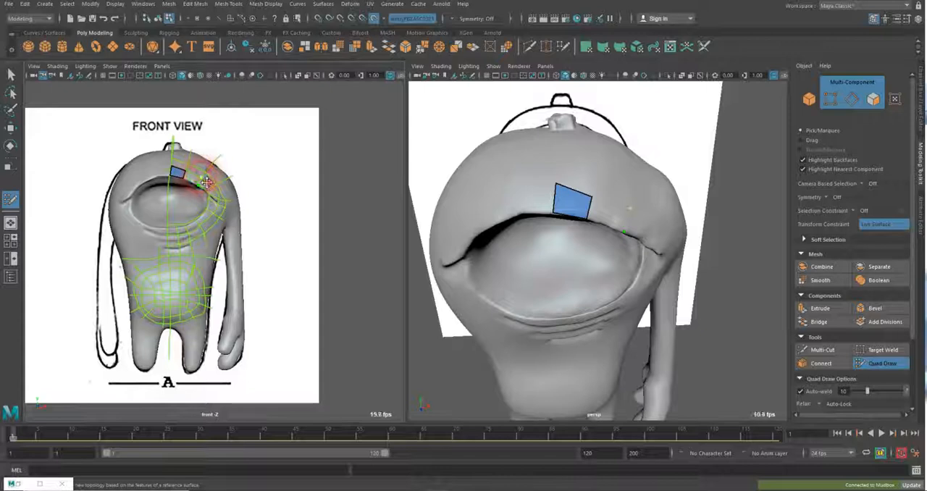
{"action": "left_click", "coordinate": [203, 185], "text": "shift"}
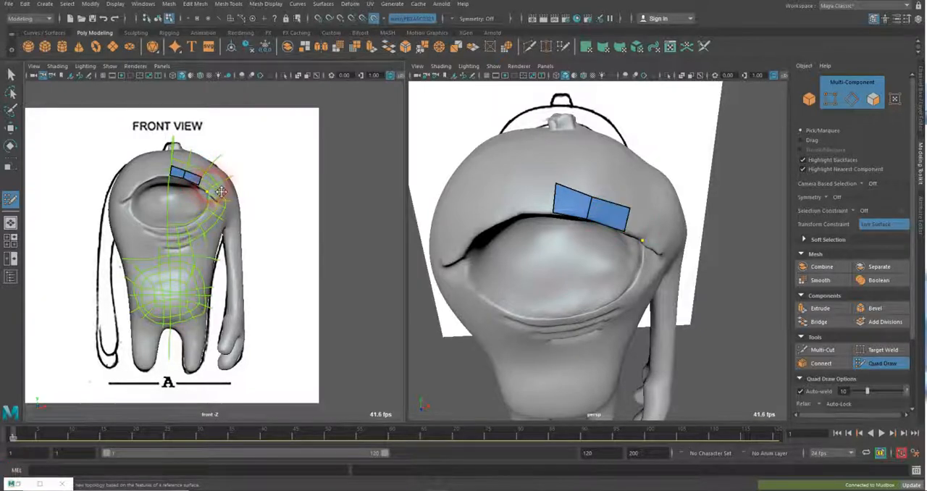
{"action": "left_click", "coordinate": [650, 239], "text": "shift"}
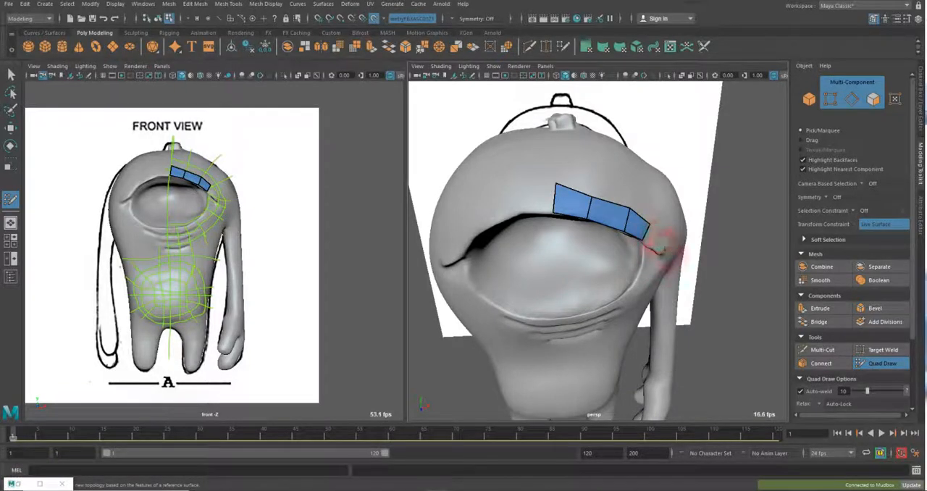
Extend the upper eyelid strip with a fourth quad reaching the outer corner of the eye
{"action": "left_click_drag", "start_coordinate": [666, 248], "coordinate": [651, 241], "text": "alt"}
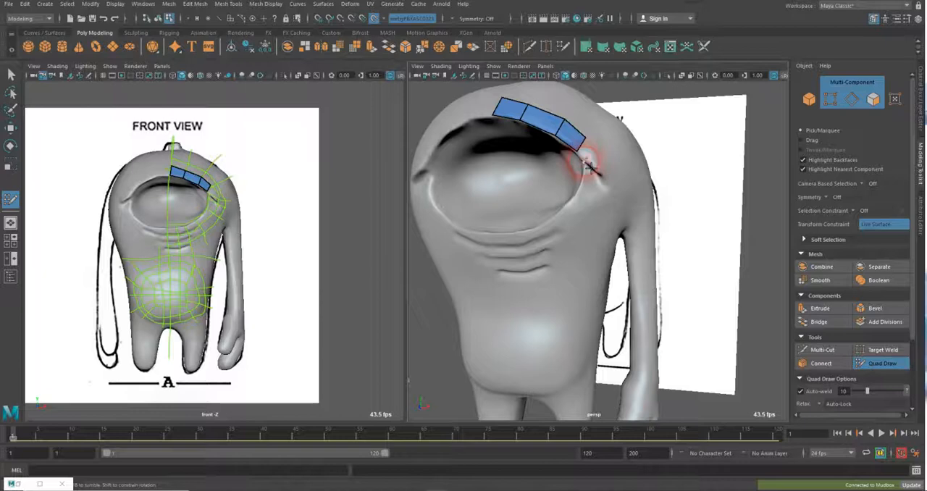
{"action": "left_click", "coordinate": [586, 163]}
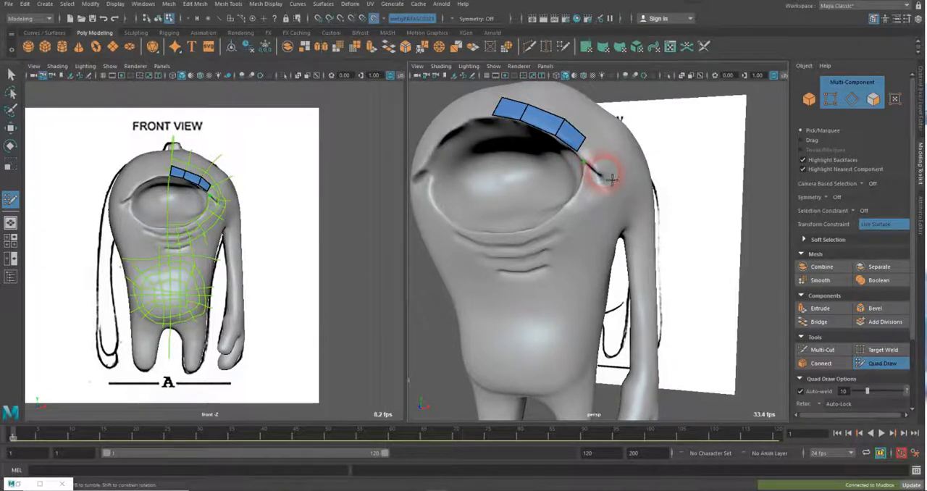
{"action": "left_click", "coordinate": [595, 159], "text": "shift"}
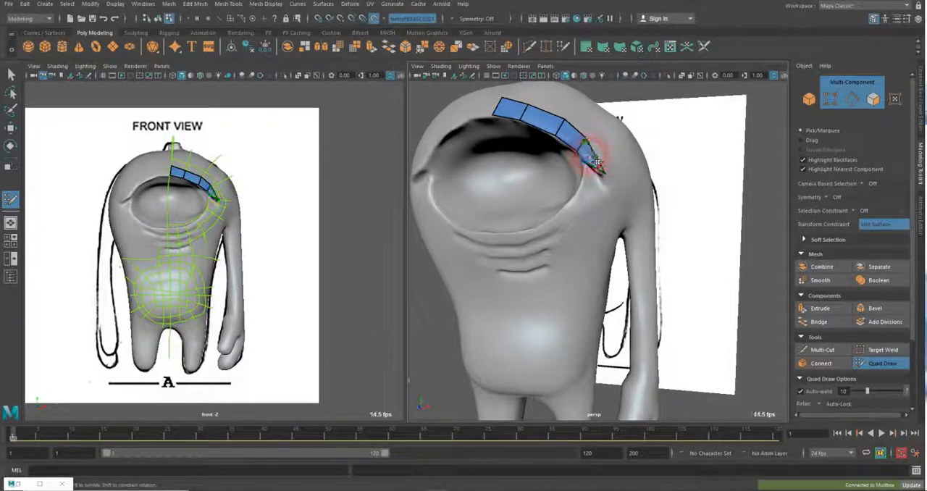
{"action": "scroll", "coordinate": [600, 171], "scroll_direction": "up", "scroll_amount": 5}
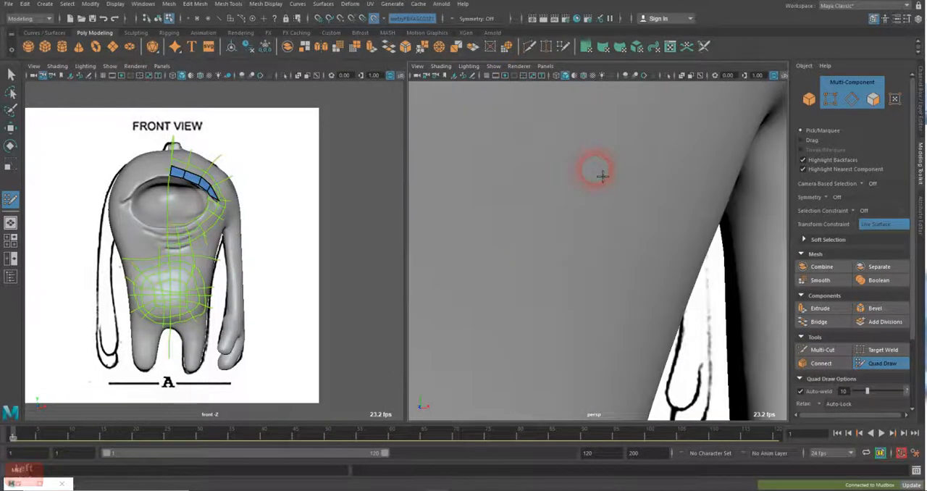
{"action": "scroll", "coordinate": [602, 175], "scroll_direction": "down", "scroll_amount": 5}
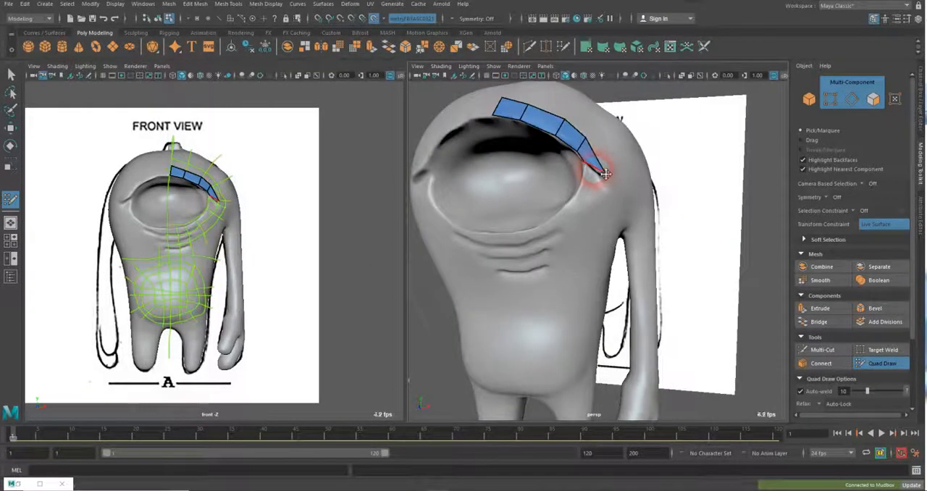
Place points along the lower side of the eye-corner crease and fill a narrow quad across the fold
{"action": "scroll", "coordinate": [605, 174], "scroll_direction": "up", "scroll_amount": 5}
{"action": "scroll", "coordinate": [668, 152], "scroll_direction": "down", "scroll_amount": 2}
{"action": "scroll", "coordinate": [647, 222], "scroll_direction": "up", "scroll_amount": 2}
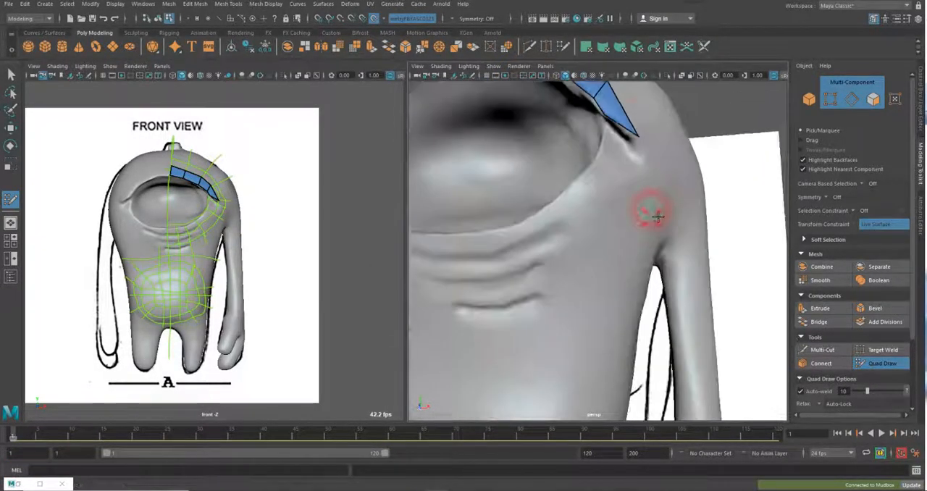
{"action": "left_click_drag", "start_coordinate": [657, 217], "coordinate": [642, 213], "text": "alt"}
{"action": "right_click_drag", "start_coordinate": [641, 213], "coordinate": [698, 203], "text": "alt"}
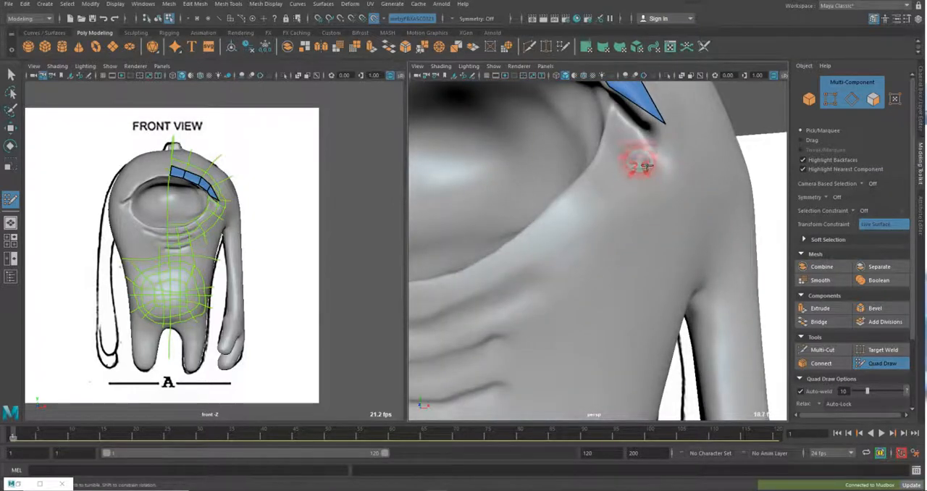
{"action": "left_click_drag", "start_coordinate": [647, 165], "coordinate": [645, 178], "text": "alt"}
{"action": "middle_click_drag", "start_coordinate": [645, 179], "coordinate": [650, 240], "text": "alt"}
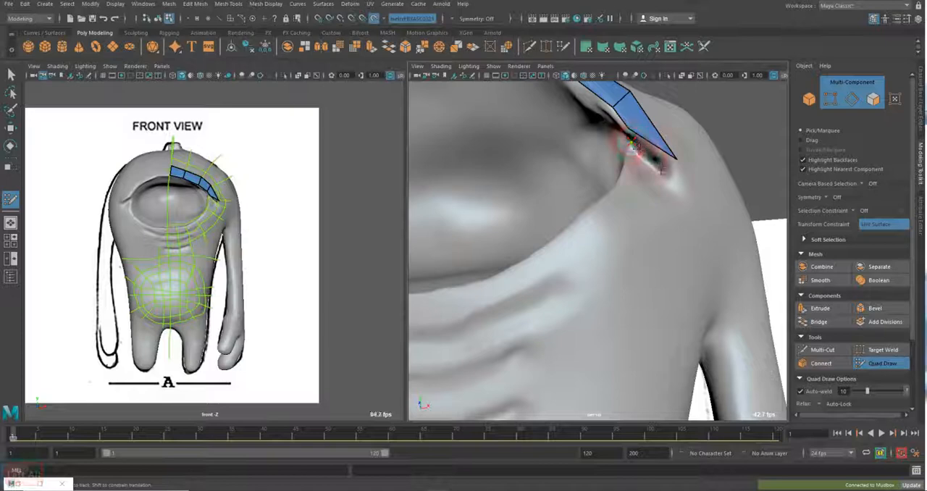
{"action": "left_click", "coordinate": [632, 146]}
{"action": "left_click", "coordinate": [674, 174]}
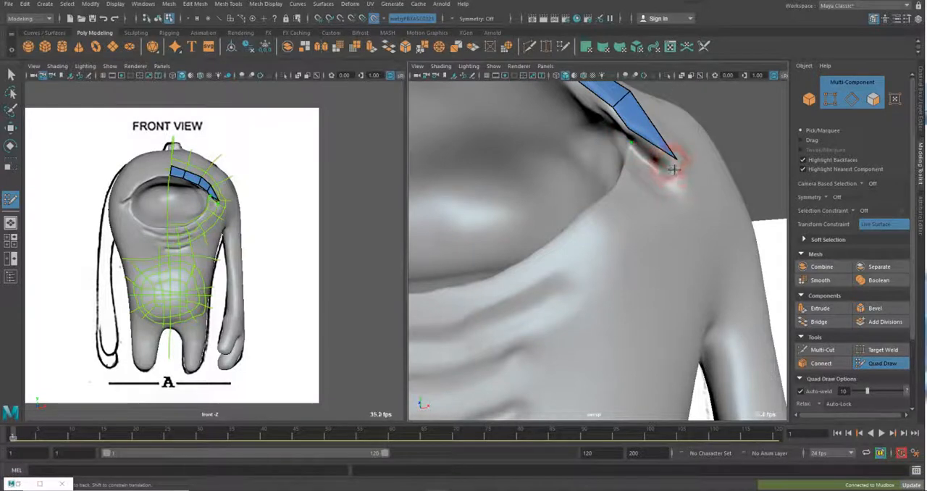
{"action": "left_click", "coordinate": [670, 165], "text": "shift"}
{"action": "left_click", "coordinate": [670, 167], "text": "shift"}
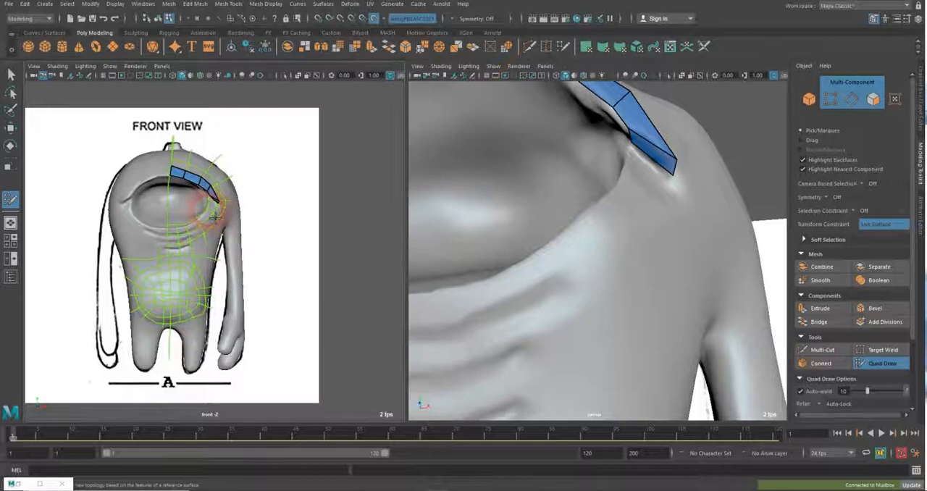
Add a quad below the eye-corner fold, undoing the misconnected face and refilling it against the fold's lower edge
{"action": "left_click", "coordinate": [209, 212]}
{"action": "left_click", "coordinate": [647, 187], "text": "shift"}
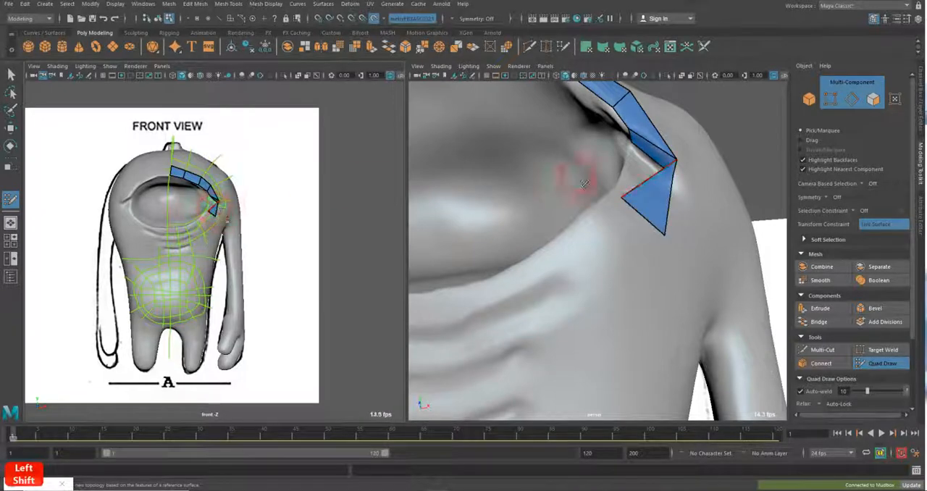
{"action": "key", "text": "z"}
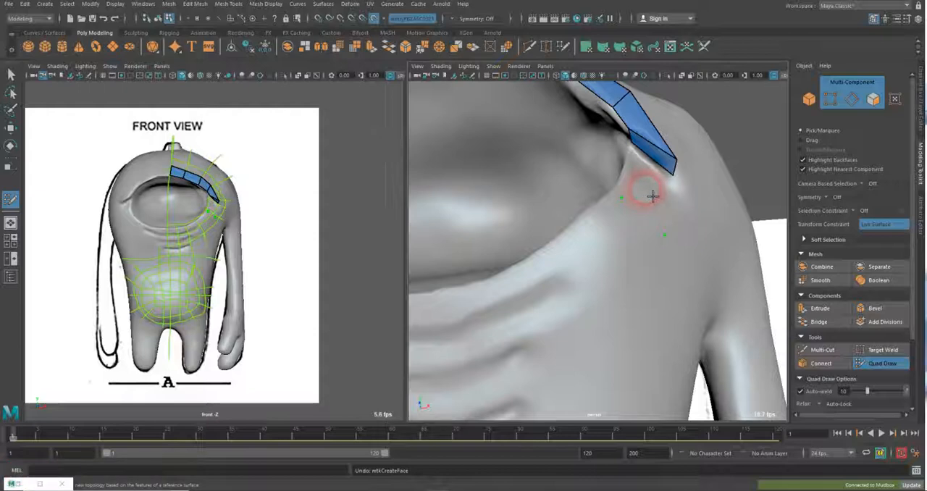
{"action": "left_click", "coordinate": [653, 194], "text": "shift"}
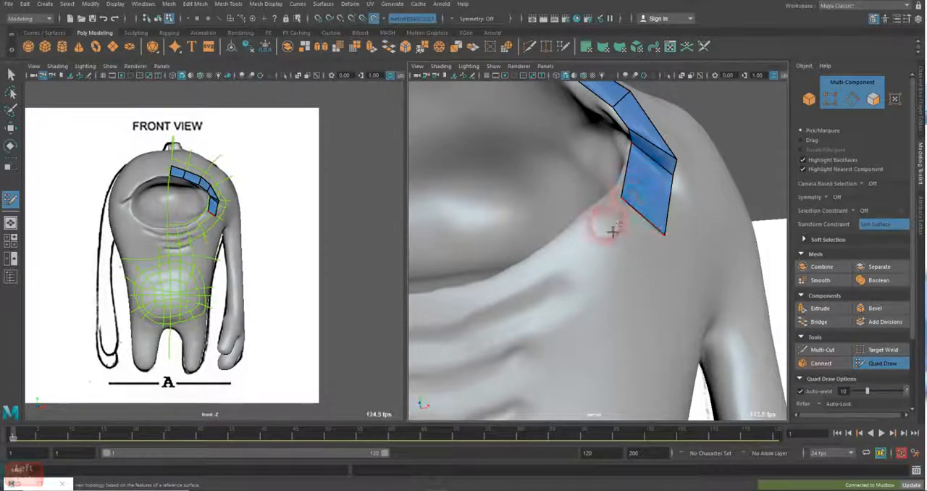
Place two points along the lower outer eye rim and fill the next quad of the strip
{"action": "left_click", "coordinate": [552, 249]}
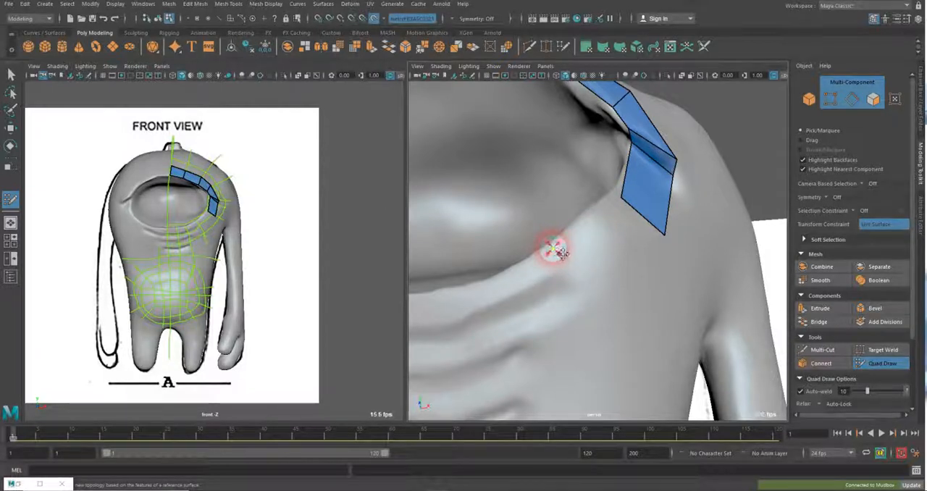
{"action": "left_click", "coordinate": [602, 300]}
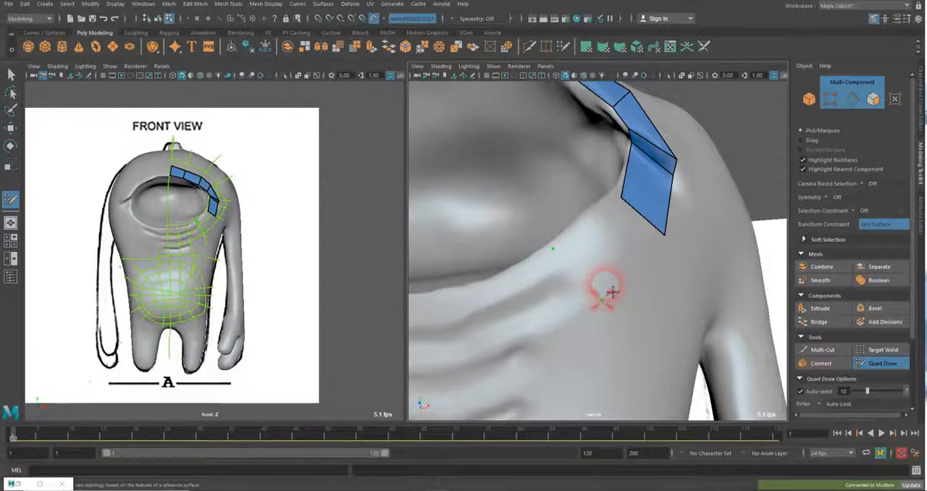
{"action": "left_click", "coordinate": [620, 248], "text": "shift"}
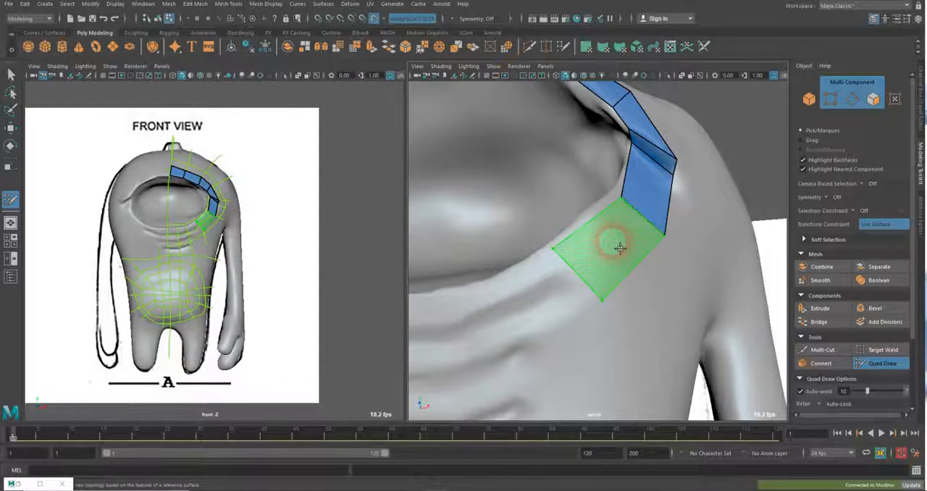
{"action": "left_click", "coordinate": [613, 244], "text": "shift"}
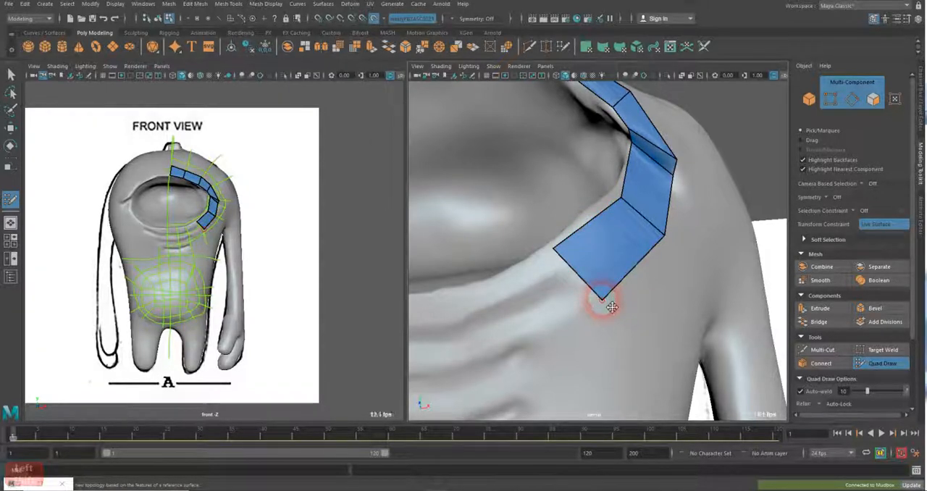
Move the vertices of the lower outer quads to follow the eye rim and narrow the strip evenly
{"action": "left_click_drag", "start_coordinate": [600, 300], "coordinate": [595, 293]}
{"action": "left_click_drag", "start_coordinate": [595, 292], "coordinate": [589, 287]}
{"action": "left_click_drag", "start_coordinate": [556, 249], "coordinate": [549, 248]}
{"action": "left_click_drag", "start_coordinate": [630, 204], "coordinate": [624, 200]}
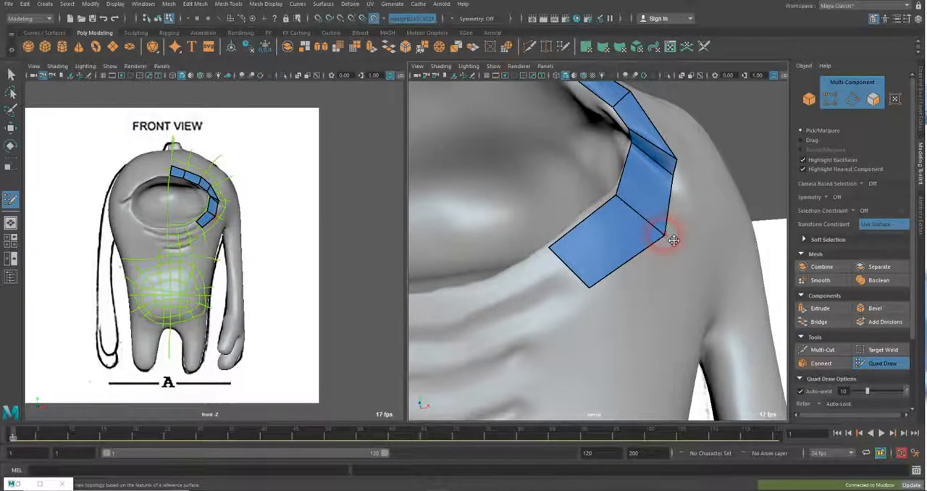
{"action": "left_click_drag", "start_coordinate": [673, 240], "coordinate": [663, 231]}
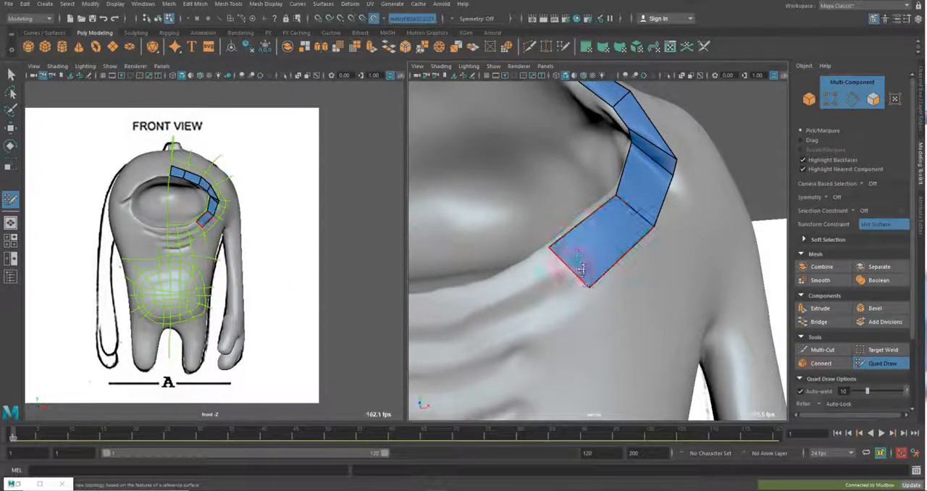
{"action": "left_click_drag", "start_coordinate": [598, 292], "coordinate": [588, 282]}
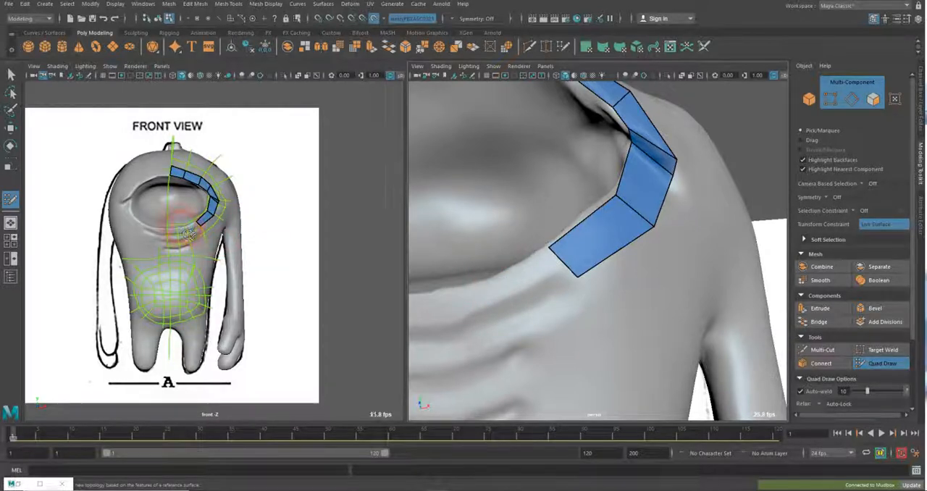
Continue the quad strip along the lower eyelid to the centre line and add outer rows around the half eye
{"action": "left_click", "coordinate": [490, 283]}
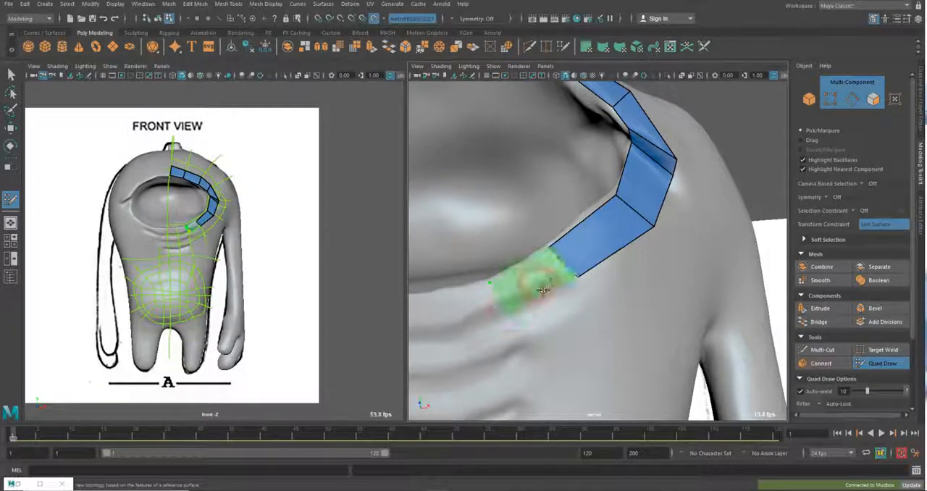
{"action": "left_click", "coordinate": [514, 288], "text": "shift"}
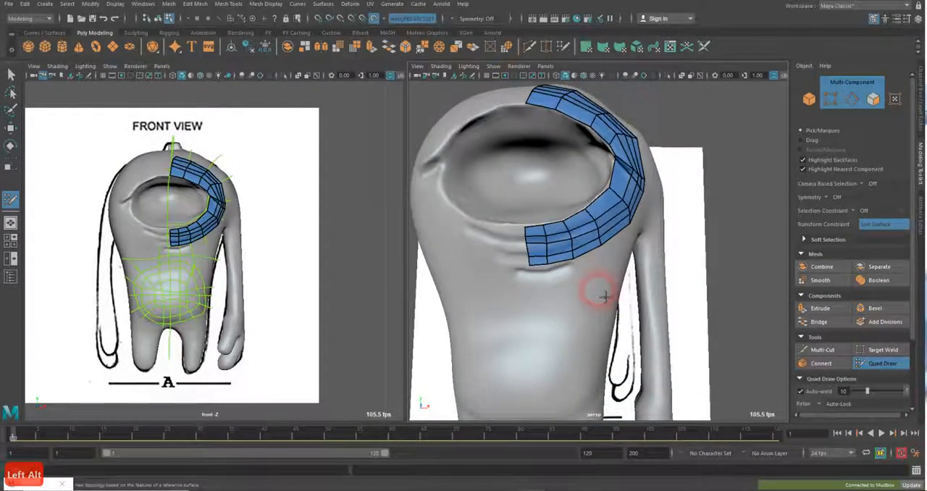
Reposition the strip's inner-end vertices above the eye, aligning them with the centre line and the sketched outer loop
{"action": "left_click_drag", "start_coordinate": [611, 271], "coordinate": [595, 129], "text": "alt"}
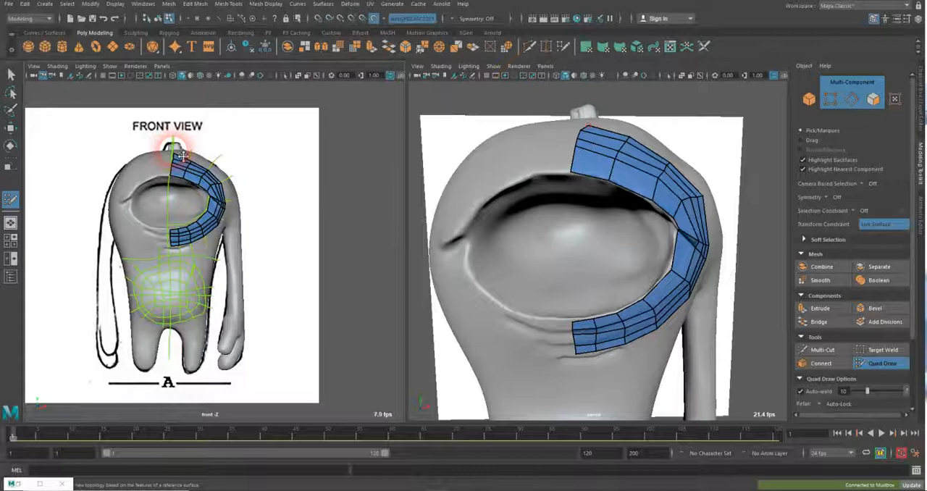
{"action": "left_click_drag", "start_coordinate": [183, 156], "coordinate": [181, 154]}
{"action": "mouse_move", "coordinate": [602, 153]}
{"action": "left_mouse_down", "text": "alt"}
{"action": "mouse_move", "coordinate": [589, 152]}
{"action": "mouse_move", "coordinate": [601, 169]}
{"action": "left_mouse_up", "text": "alt"}
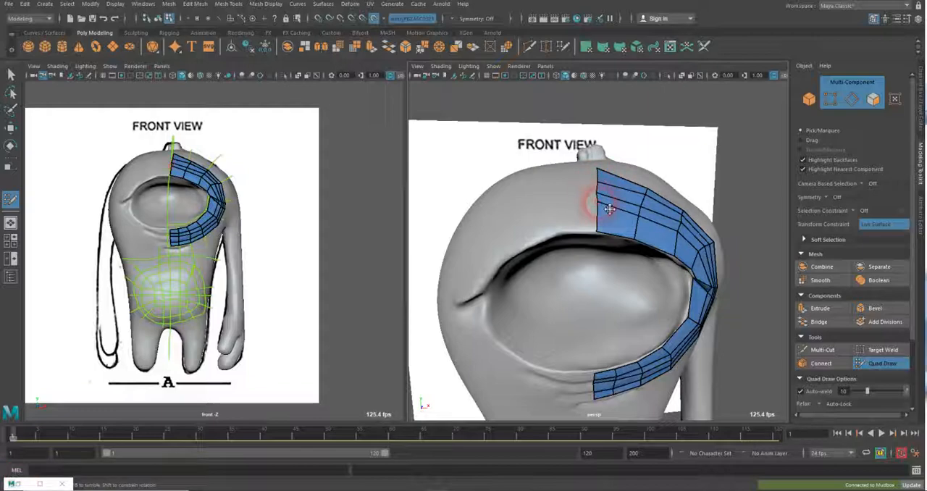
{"action": "left_click", "coordinate": [608, 210]}
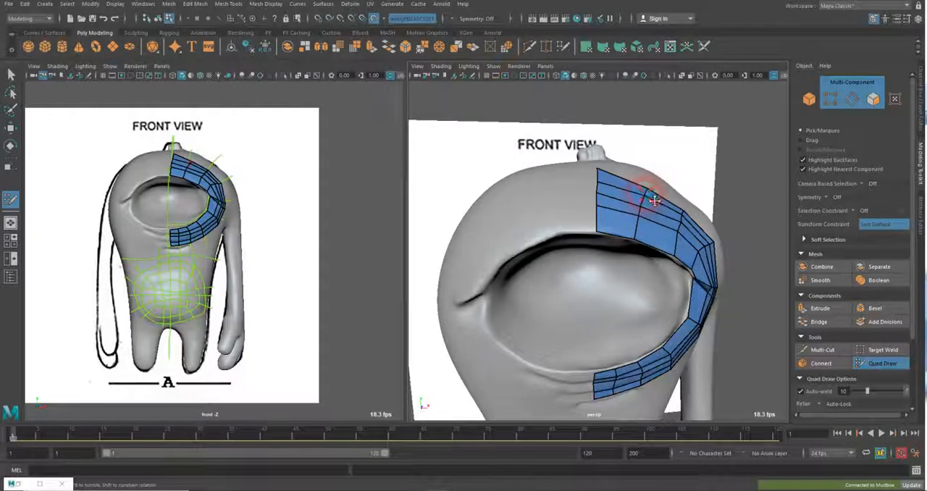
{"action": "left_click_drag", "start_coordinate": [656, 218], "coordinate": [626, 269], "text": "alt"}
{"action": "scroll", "coordinate": [628, 271], "scroll_direction": "up", "scroll_amount": 1}
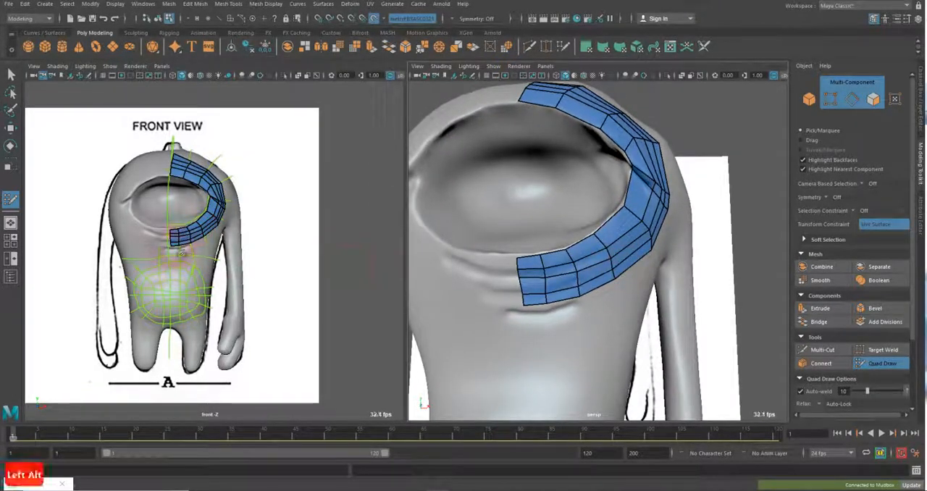
{"action": "left_click_drag", "start_coordinate": [555, 304], "coordinate": [582, 307], "text": "alt"}
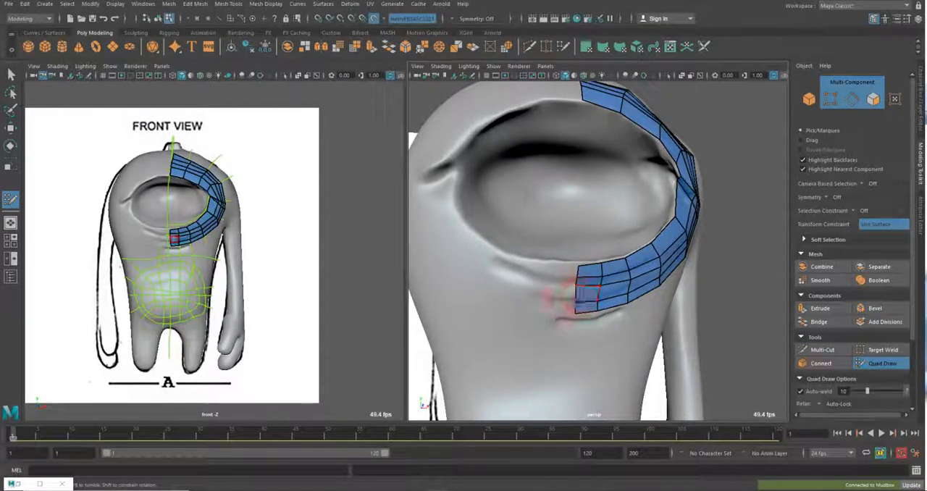
{"action": "left_click_drag", "start_coordinate": [601, 290], "coordinate": [612, 248], "text": "alt"}
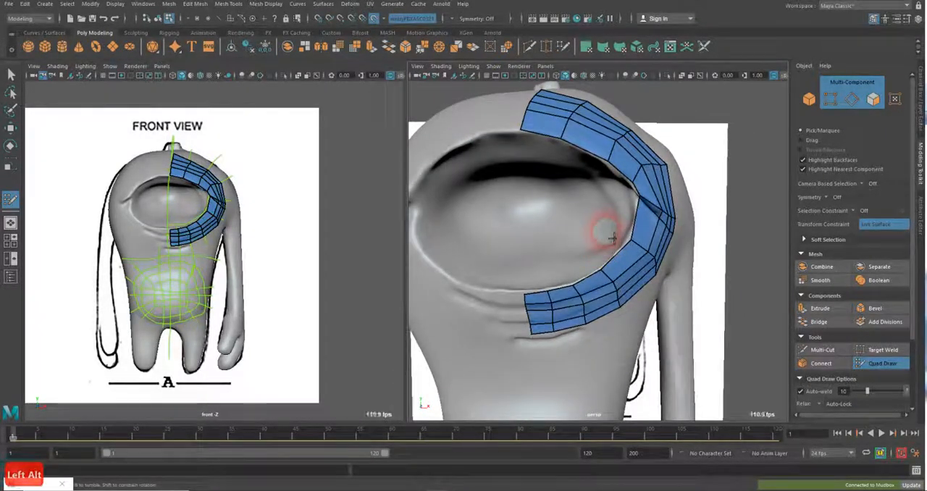
{"action": "middle_click_drag", "start_coordinate": [601, 253], "coordinate": [638, 203], "text": "alt"}
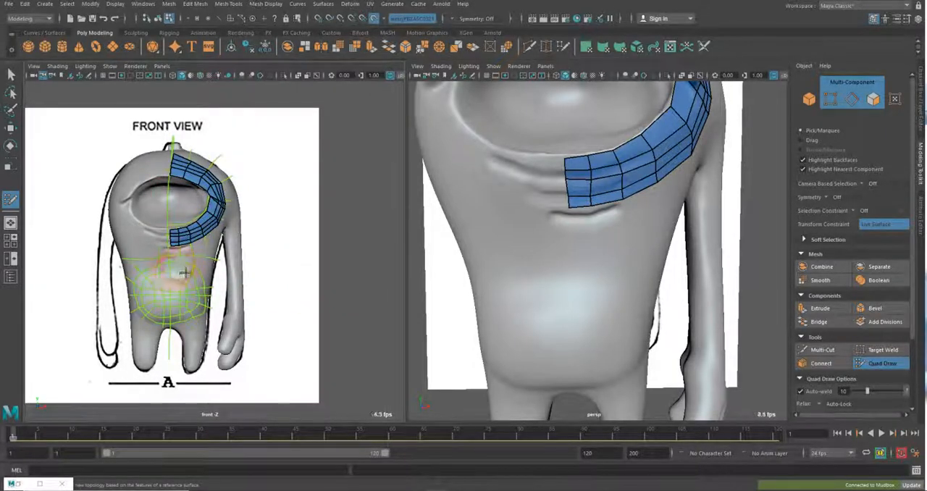
In the enlarged front view, build a half ring of quads along the sketched belly loop from the centre line around to its lower end
{"action": "key", "text": "space"}
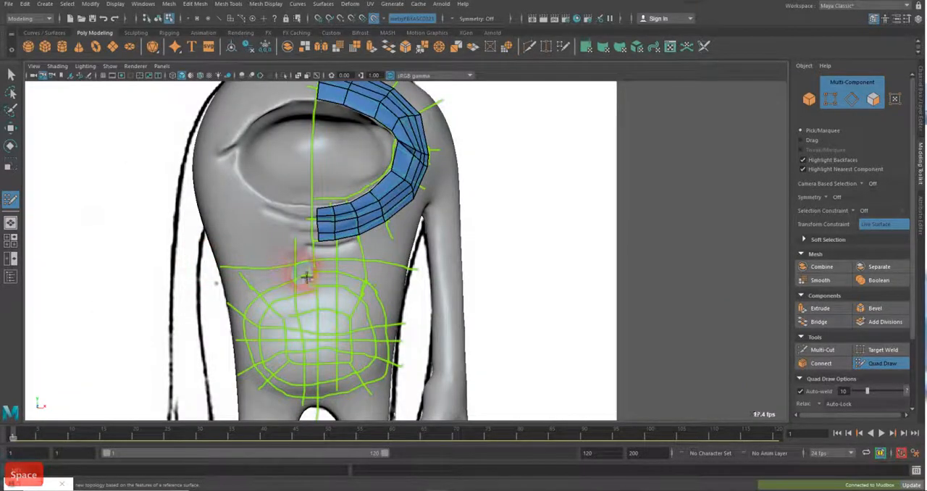
{"action": "left_click", "coordinate": [337, 311]}
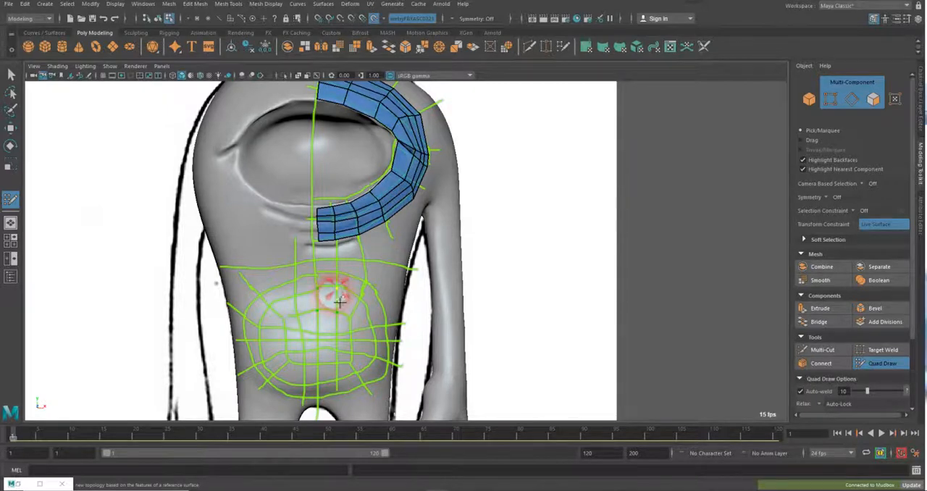
{"action": "left_click", "coordinate": [328, 299], "text": "shift"}
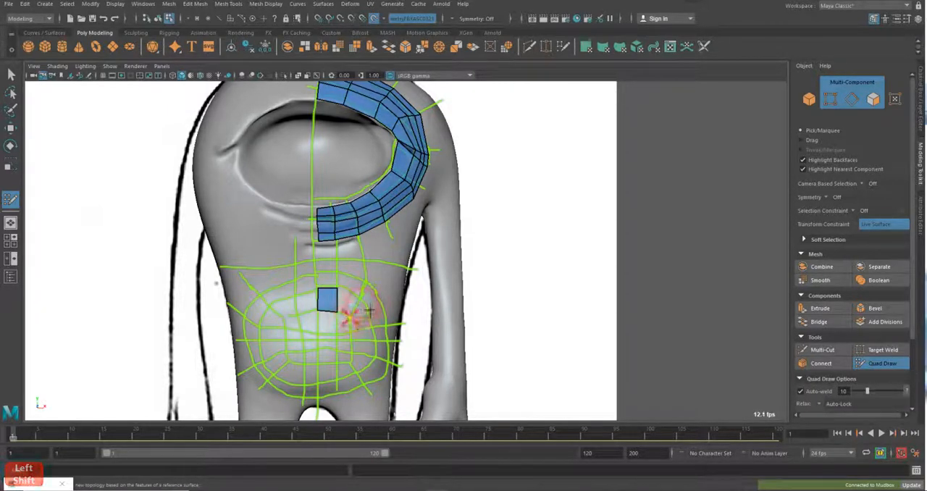
{"action": "left_click", "coordinate": [356, 308], "text": "shift"}
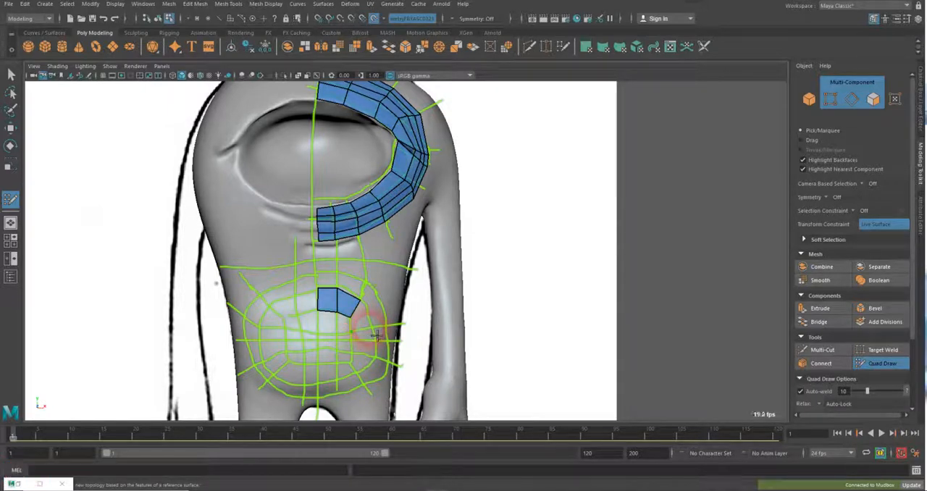
{"action": "left_click", "coordinate": [359, 348], "text": "shift"}
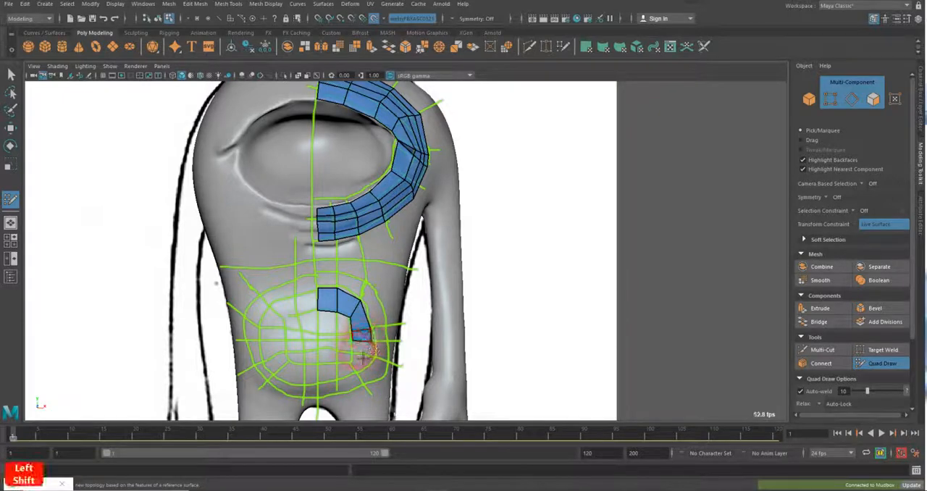
{"action": "left_click", "coordinate": [353, 354]}
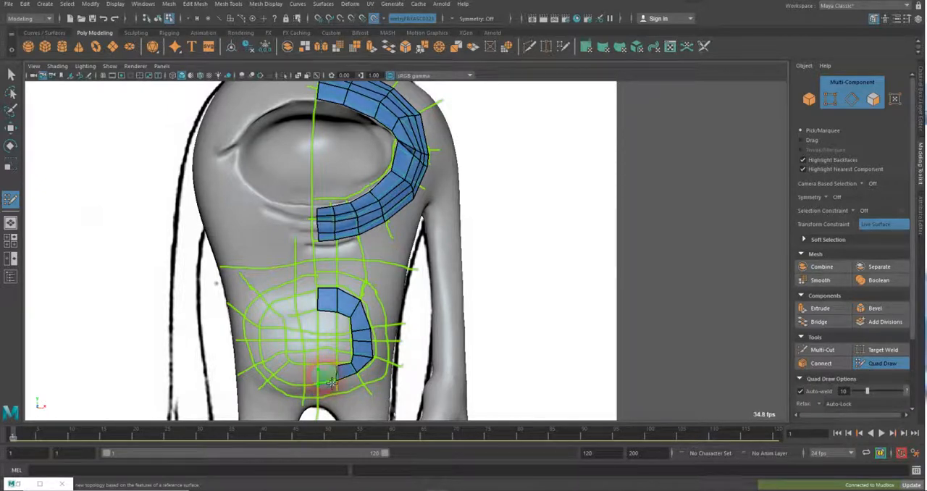
{"action": "left_click", "coordinate": [332, 377], "text": "shift"}
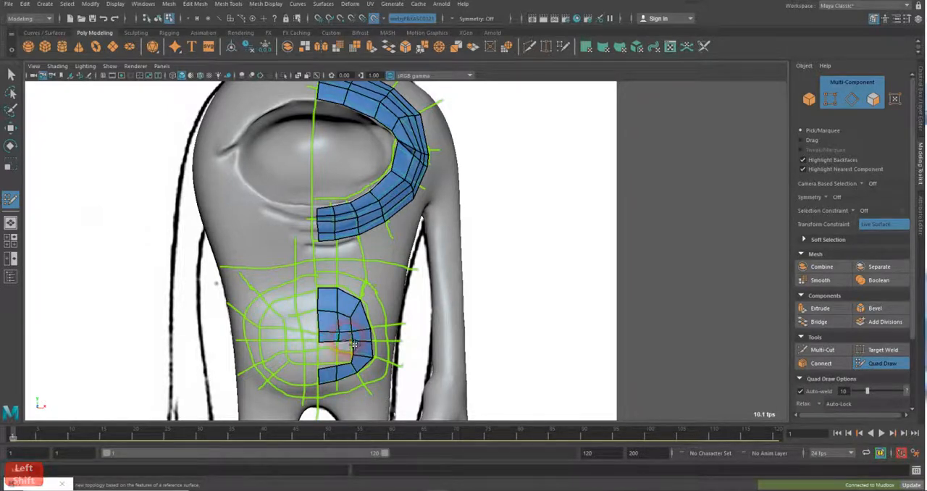
Fill the belly half ring with a grid of quads and add an outer row along the sketched outer belly loop
{"action": "left_click", "coordinate": [349, 350], "text": "shift"}
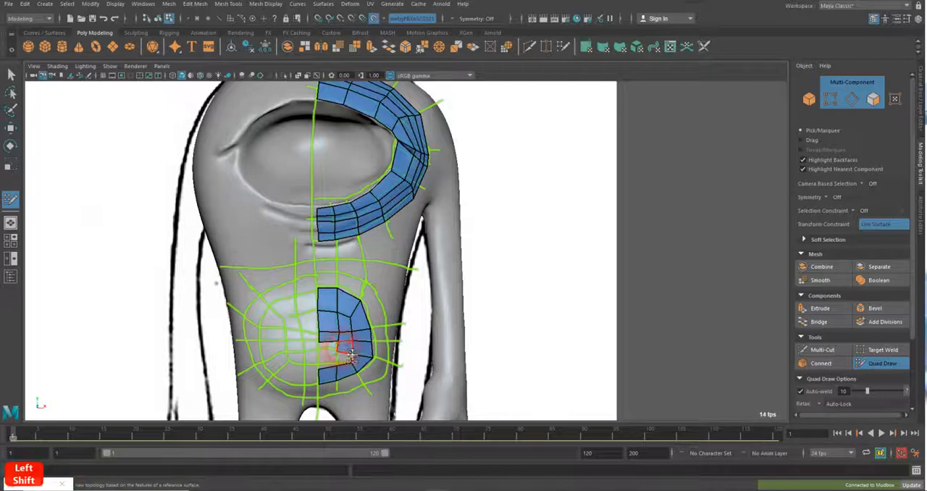
{"action": "left_click", "coordinate": [347, 360], "text": "shift"}
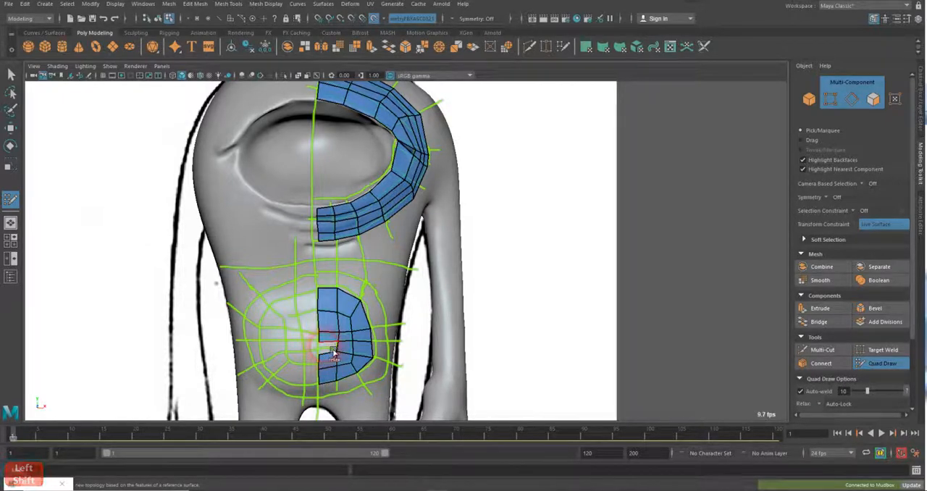
{"action": "left_click", "coordinate": [328, 351], "text": "shift"}
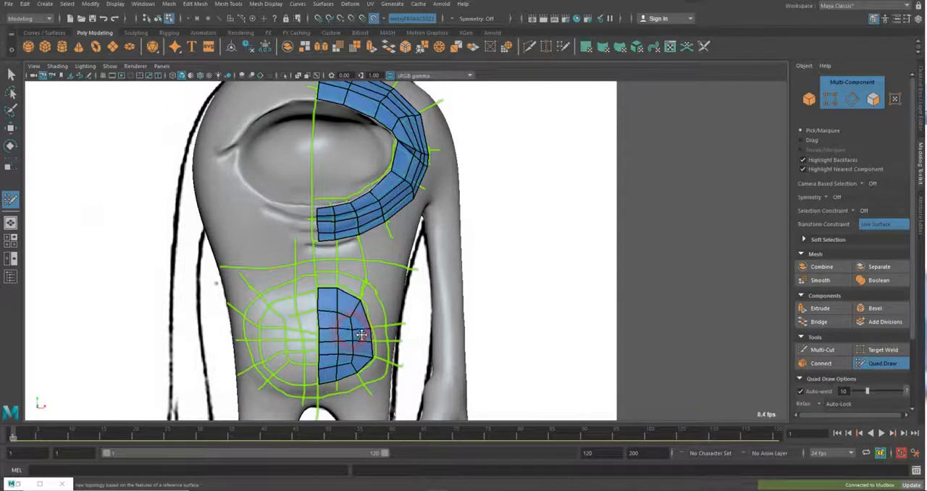
{"action": "left_click", "coordinate": [339, 286], "text": "shift"}
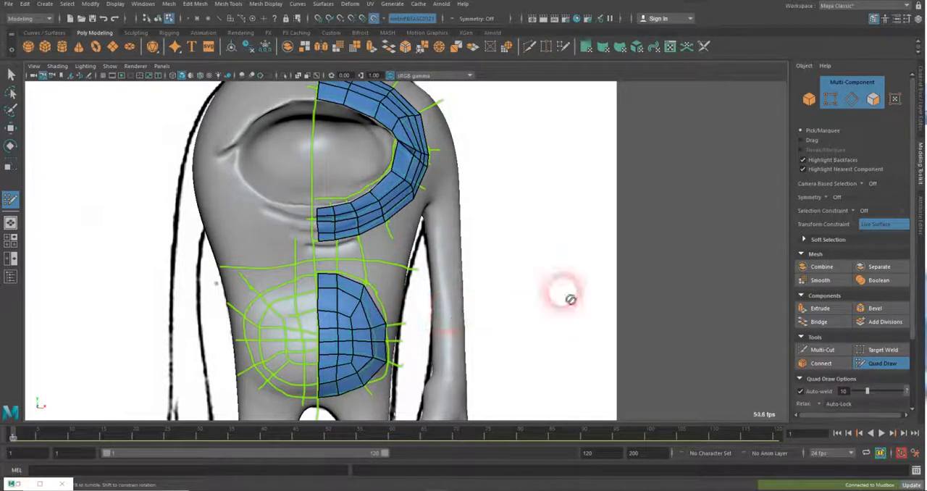
Reposition the outer vertices of the belly patch in the perspective view to even out its side edge around the body
{"action": "key", "text": "space"}
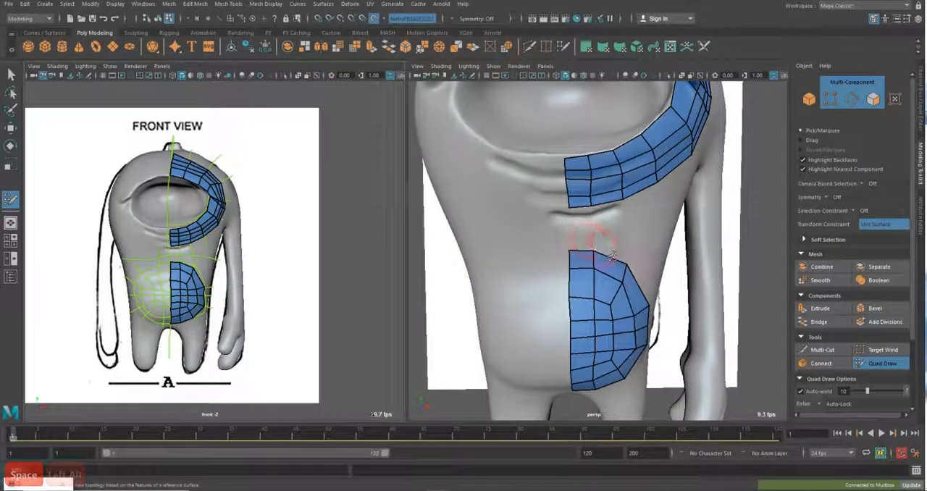
{"action": "left_click_drag", "start_coordinate": [616, 250], "coordinate": [549, 281], "text": "alt"}
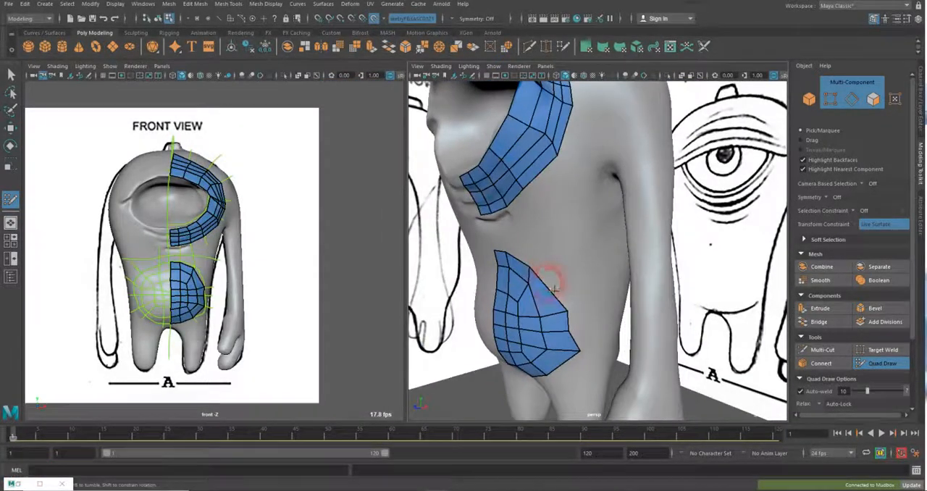
{"action": "middle_click_drag", "start_coordinate": [548, 281], "coordinate": [575, 251], "text": "alt"}
{"action": "right_click_drag", "start_coordinate": [575, 250], "coordinate": [604, 307], "text": "alt"}
{"action": "left_click_drag", "start_coordinate": [610, 317], "coordinate": [617, 315], "text": "alt"}
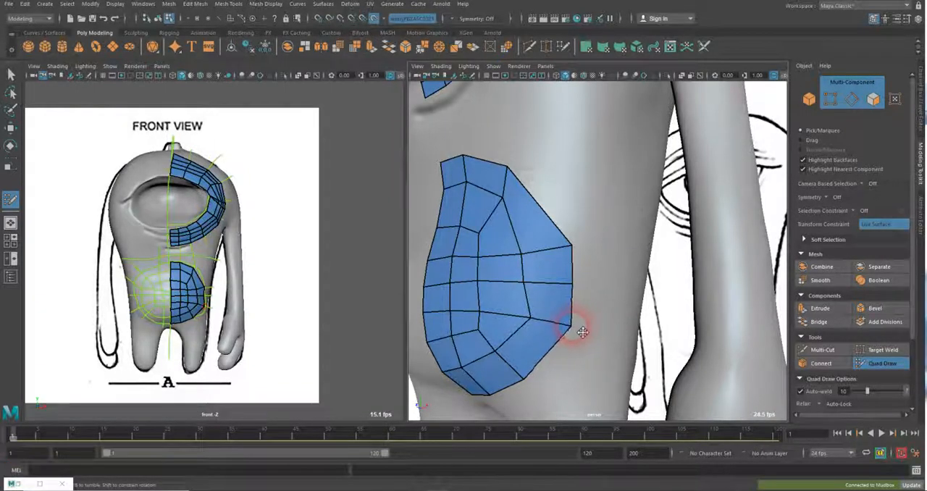
{"action": "left_click_drag", "start_coordinate": [585, 255], "coordinate": [598, 270], "text": "alt"}
{"action": "right_click_drag", "start_coordinate": [598, 269], "coordinate": [548, 236], "text": "alt"}
{"action": "middle_click_drag", "start_coordinate": [548, 236], "coordinate": [573, 255], "text": "alt"}
{"action": "mouse_move", "coordinate": [573, 255]}
{"action": "left_mouse_down", "text": "alt"}
{"action": "mouse_move", "coordinate": [615, 271]}
{"action": "mouse_move", "coordinate": [546, 265]}
{"action": "mouse_move", "coordinate": [555, 245]}
{"action": "mouse_move", "coordinate": [577, 281]}
{"action": "mouse_move", "coordinate": [581, 265]}
{"action": "mouse_move", "coordinate": [527, 283]}
{"action": "left_mouse_up", "text": "alt"}
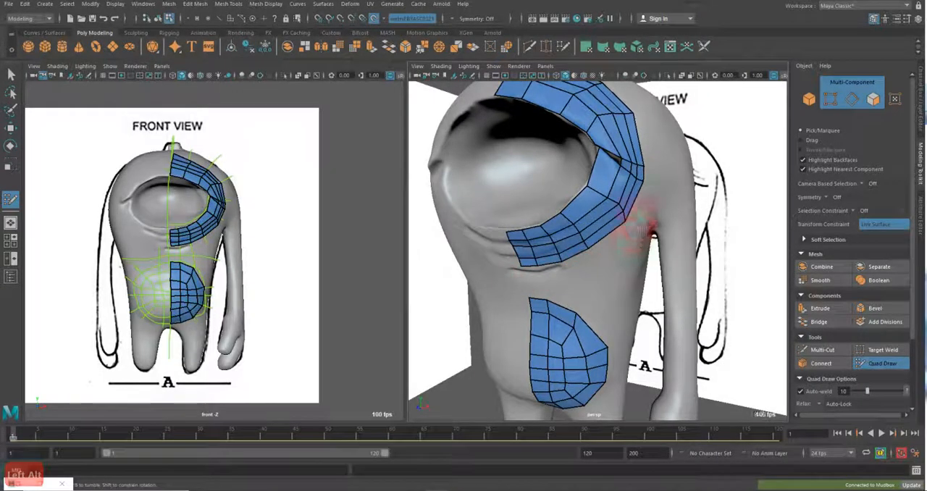
{"action": "mouse_move", "coordinate": [632, 170]}
{"action": "left_mouse_down", "text": "alt"}
{"action": "mouse_move", "coordinate": [601, 207]}
{"action": "mouse_move", "coordinate": [590, 186]}
{"action": "mouse_move", "coordinate": [611, 186]}
{"action": "mouse_move", "coordinate": [609, 166]}
{"action": "mouse_move", "coordinate": [611, 234]}
{"action": "mouse_move", "coordinate": [600, 242]}
{"action": "mouse_move", "coordinate": [667, 217]}
{"action": "left_mouse_up", "text": "alt"}
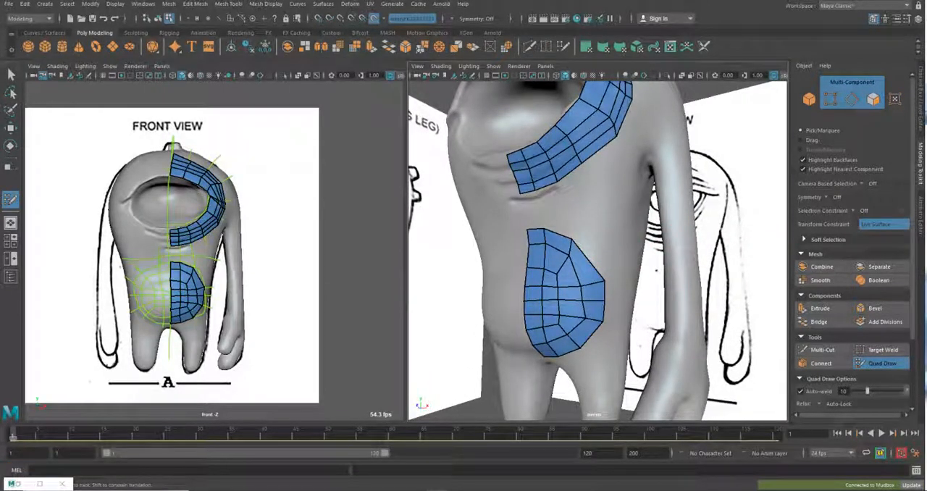
Save the Monster_Start scene with the new belly patch
{"action": "left_click_drag", "start_coordinate": [926, 21], "coordinate": [926, 48]}
{"action": "left_click", "coordinate": [13, 16]}
{"action": "left_click", "coordinate": [26, 64]}
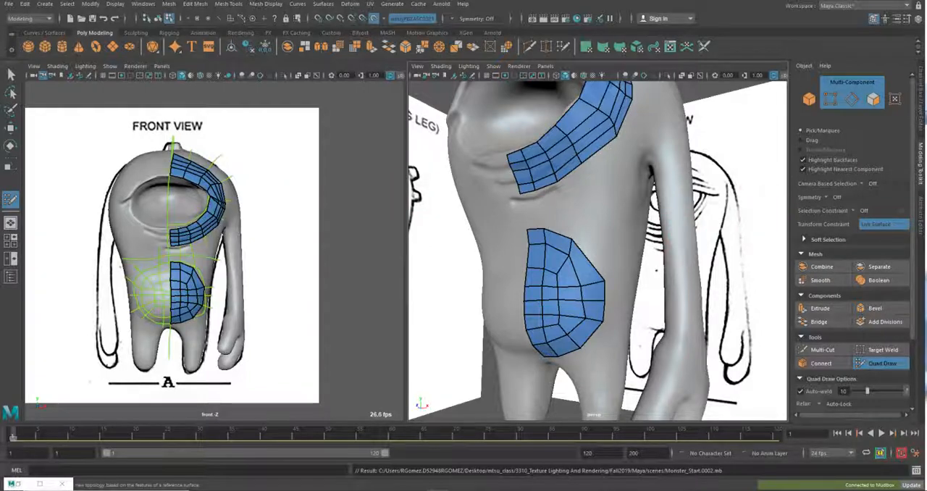
Switch to Photos and look through the wireframe reference images to the side view of the winged dinosaur without annotations
{"action": "left_click_drag", "start_coordinate": [924, 29], "coordinate": [341, 3]}
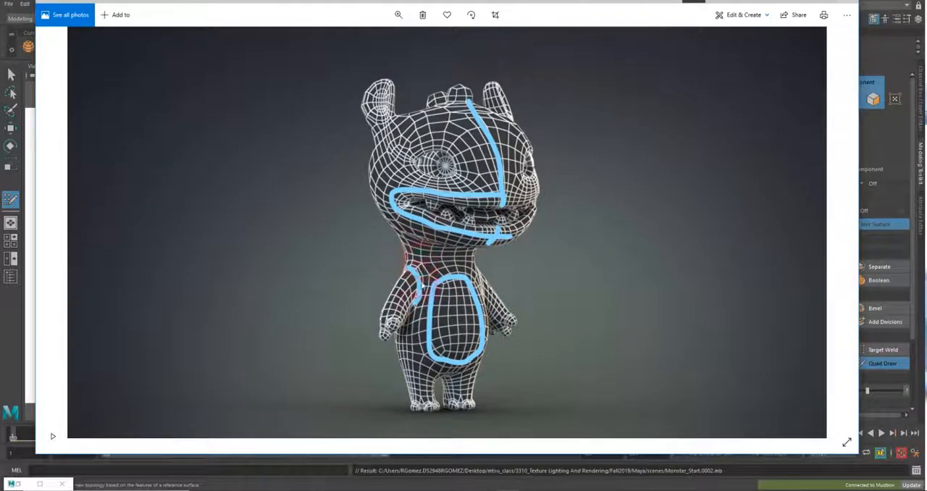
{"action": "left_click", "coordinate": [56, 234]}
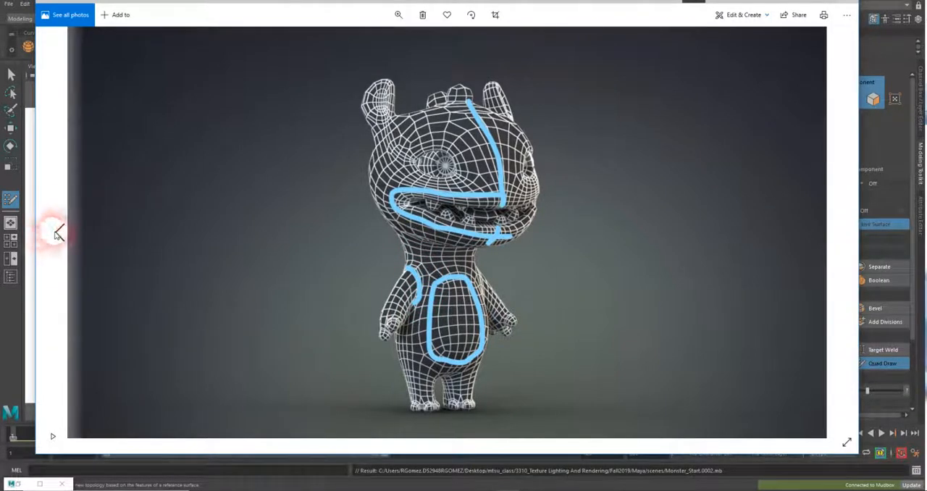
{"action": "left_click", "coordinate": [58, 233]}
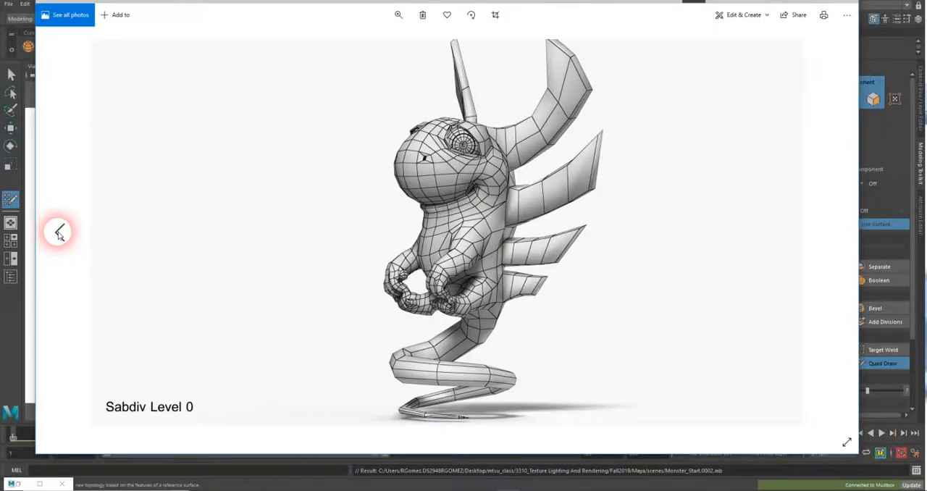
{"action": "left_click", "coordinate": [59, 234]}
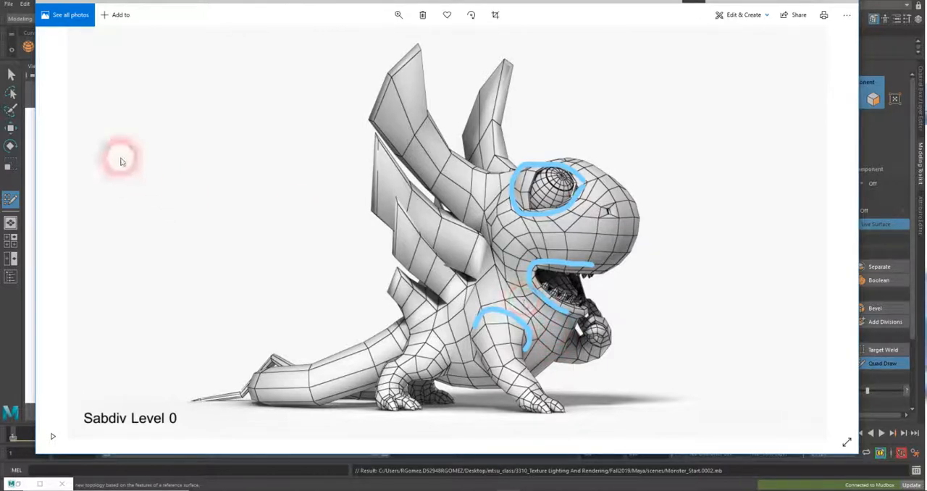
{"action": "left_click", "coordinate": [63, 227]}
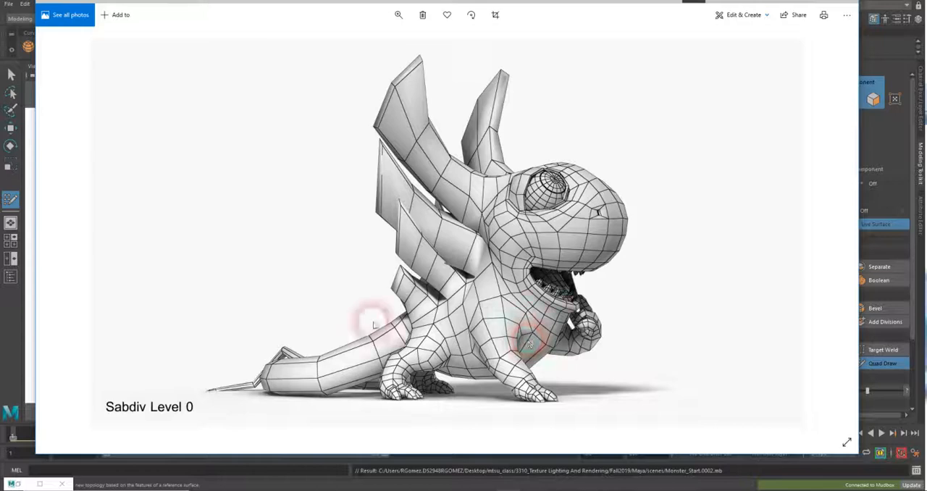
{"action": "left_click", "coordinate": [59, 231]}
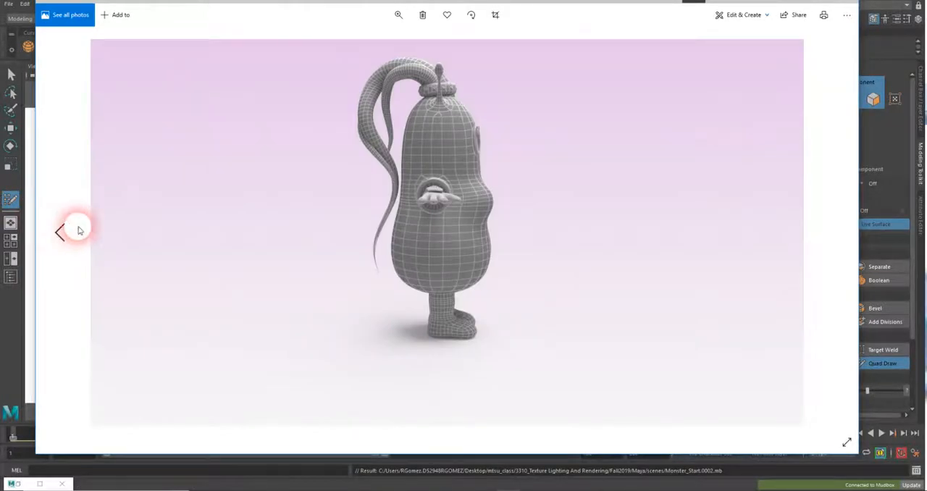
{"action": "left_click", "coordinate": [836, 230]}
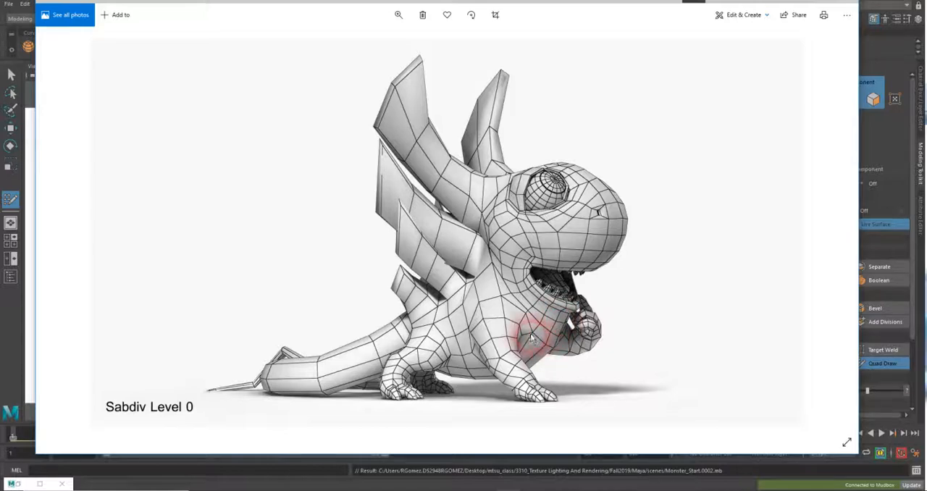
Start drawing on the dinosaur image and mark the edges meeting at the pole on the chest beside the front leg
{"action": "left_click", "coordinate": [742, 16]}
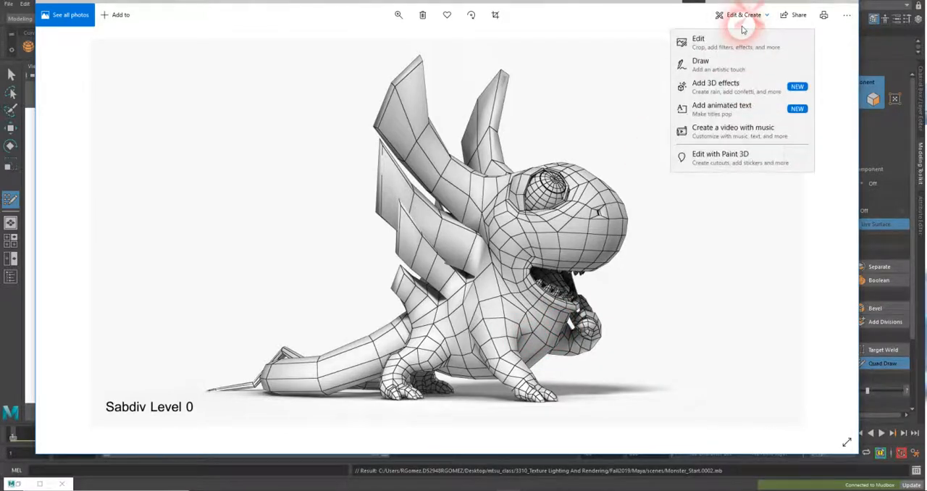
{"action": "left_click", "coordinate": [708, 68]}
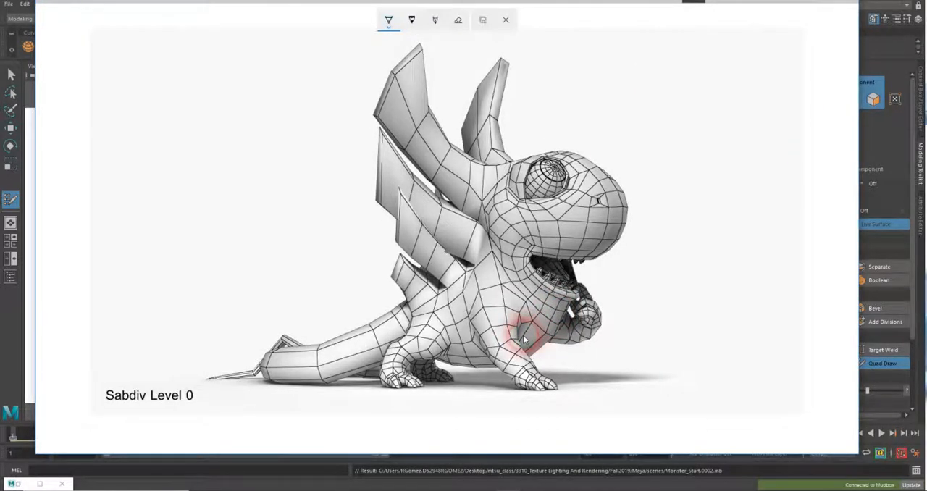
{"action": "left_click_drag", "start_coordinate": [524, 338], "coordinate": [539, 314]}
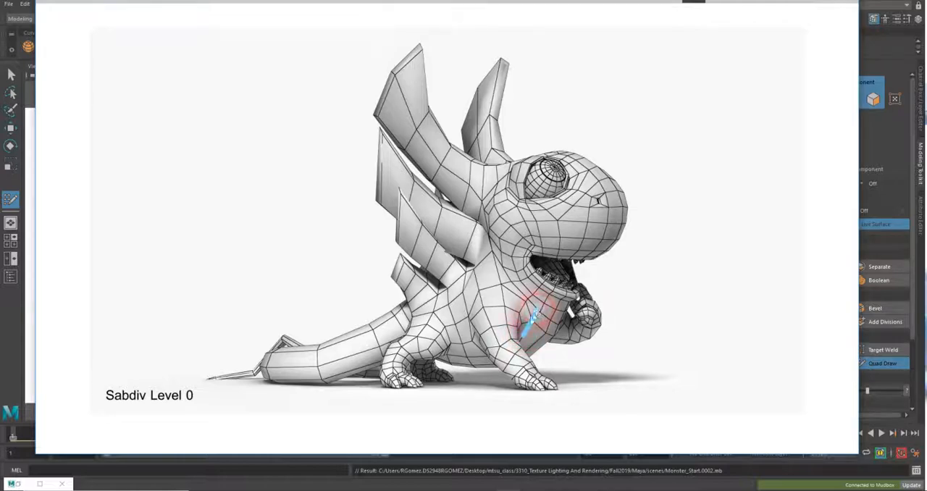
{"action": "key", "text": "ctrl+z"}
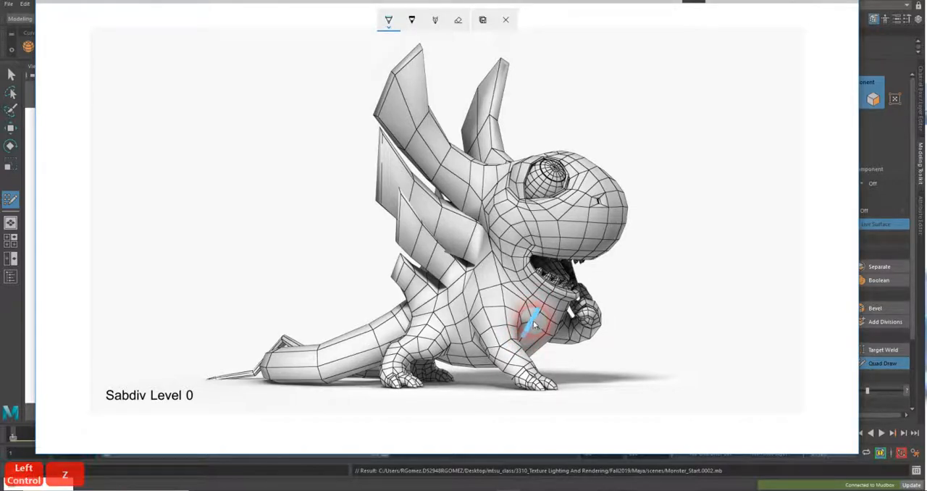
{"action": "mouse_move", "coordinate": [532, 320]}
{"action": "left_mouse_down"}
{"action": "mouse_move", "coordinate": [525, 306]}
{"action": "mouse_move", "coordinate": [528, 321]}
{"action": "mouse_move", "coordinate": [519, 319]}
{"action": "mouse_move", "coordinate": [548, 333]}
{"action": "left_mouse_up"}
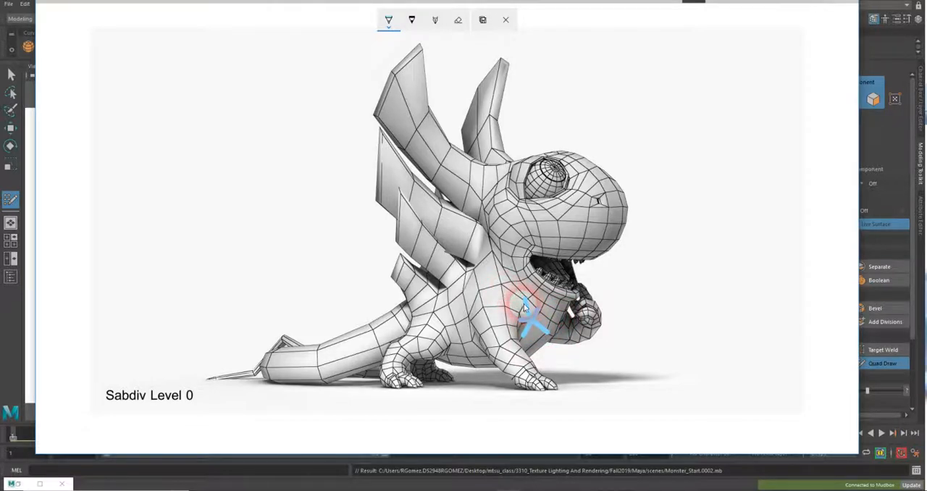
Sketch two curved loops around the dinosaur's front shoulder with two lines crossing them, and return to Maya
{"action": "mouse_move", "coordinate": [536, 315]}
{"action": "left_mouse_down"}
{"action": "mouse_move", "coordinate": [496, 290]}
{"action": "mouse_move", "coordinate": [475, 308]}
{"action": "mouse_move", "coordinate": [478, 350]}
{"action": "left_mouse_up"}
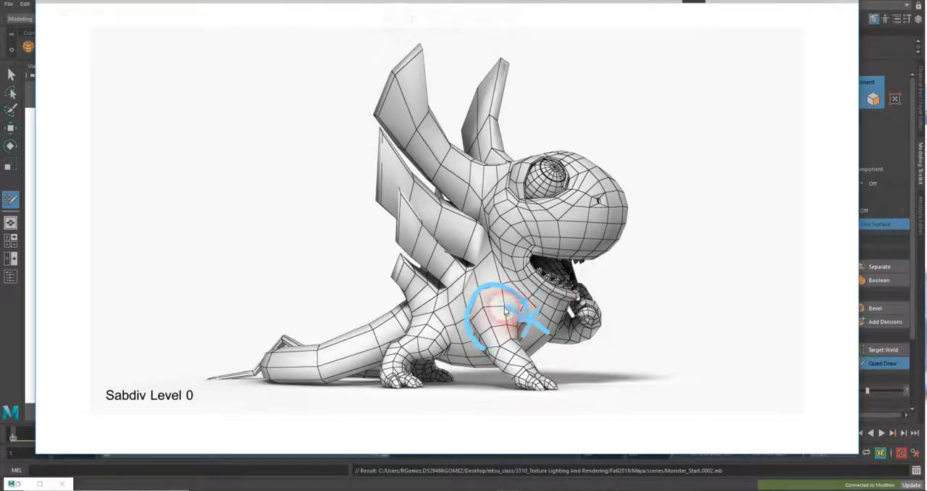
{"action": "left_click_drag", "start_coordinate": [479, 316], "coordinate": [469, 331]}
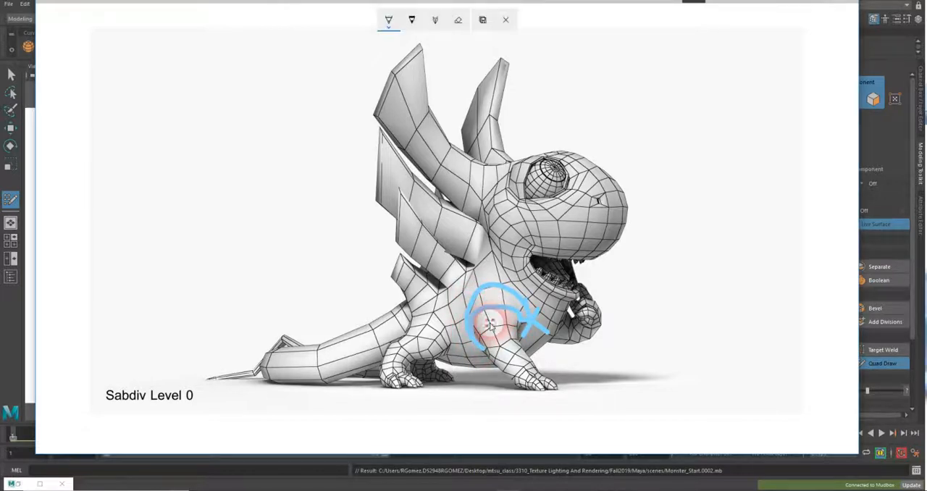
{"action": "left_click_drag", "start_coordinate": [479, 280], "coordinate": [489, 324]}
{"action": "left_click_drag", "start_coordinate": [497, 257], "coordinate": [505, 317]}
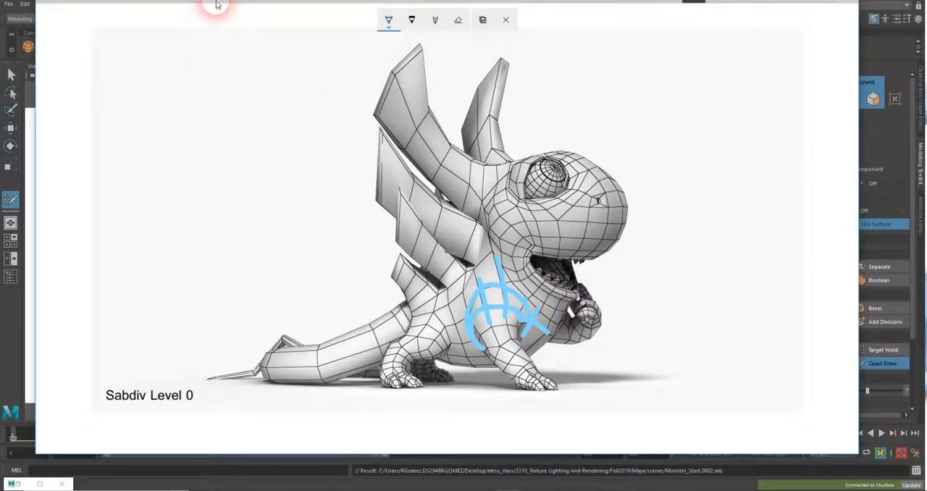
{"action": "left_click_drag", "start_coordinate": [217, 5], "coordinate": [926, 22]}
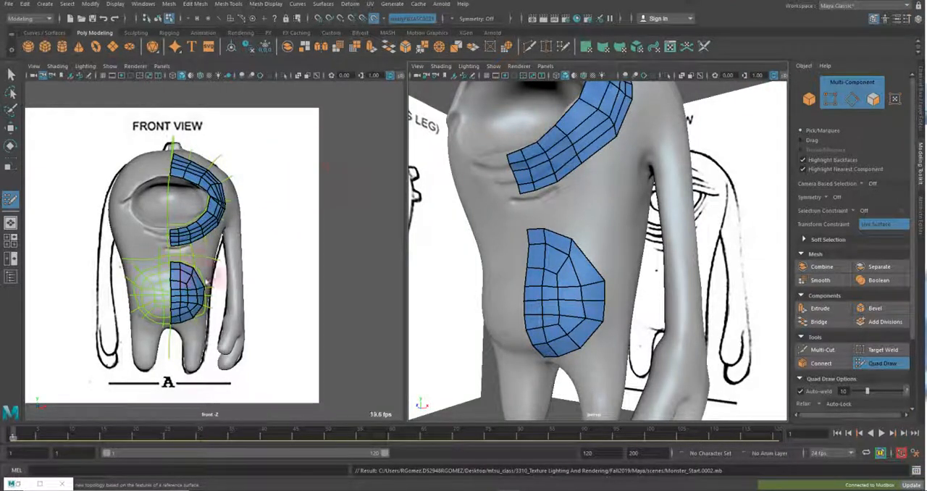
Create a new camera and look through it in the front-view viewport
{"action": "left_click", "coordinate": [54, 6]}
{"action": "mouse_move", "coordinate": [152, 67]}
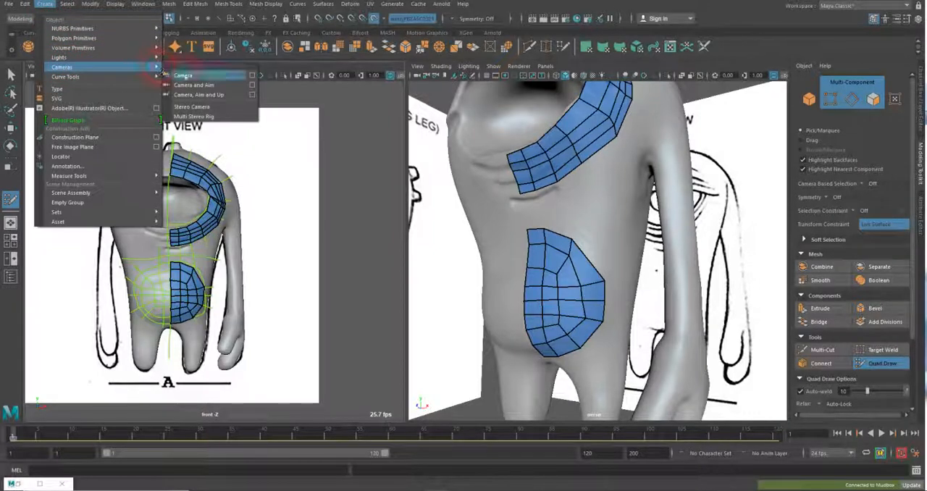
{"action": "left_click", "coordinate": [184, 75]}
{"action": "left_click", "coordinate": [161, 66]}
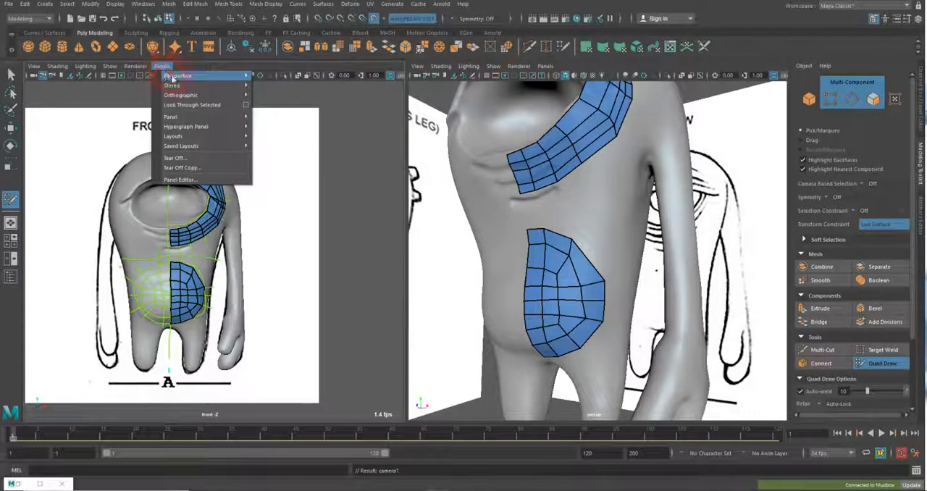
{"action": "mouse_move", "coordinate": [218, 77]}
{"action": "left_click", "coordinate": [285, 80]}
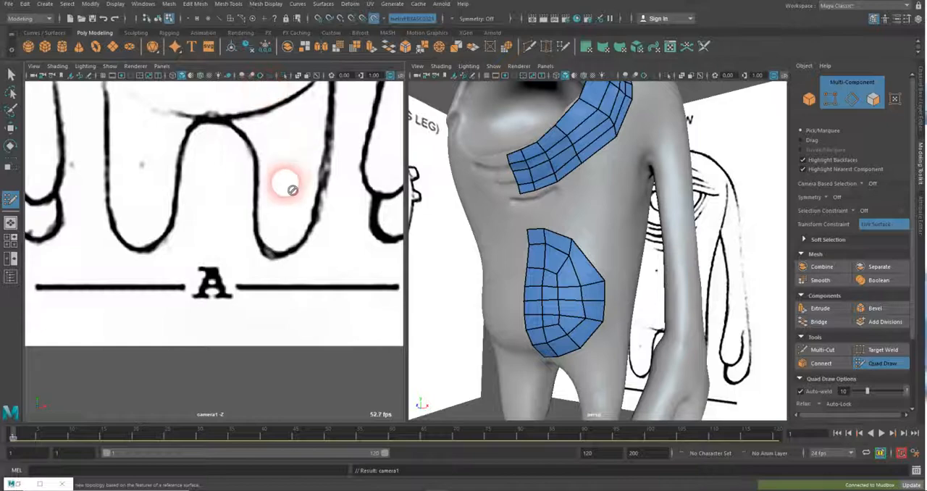
Position the new camera for a three-quarter side view of the monster's eye, shoulder and upper arm
{"action": "mouse_move", "coordinate": [290, 186]}
{"action": "left_mouse_down", "text": "alt"}
{"action": "mouse_move", "coordinate": [120, 170]}
{"action": "mouse_move", "coordinate": [70, 140]}
{"action": "left_mouse_up", "text": "alt"}
{"action": "right_click_drag", "start_coordinate": [71, 140], "coordinate": [48, 135], "text": "alt"}
{"action": "right_click_drag", "start_coordinate": [166, 153], "coordinate": [119, 148], "text": "alt"}
{"action": "middle_click_drag", "start_coordinate": [109, 163], "coordinate": [114, 253], "text": "alt"}
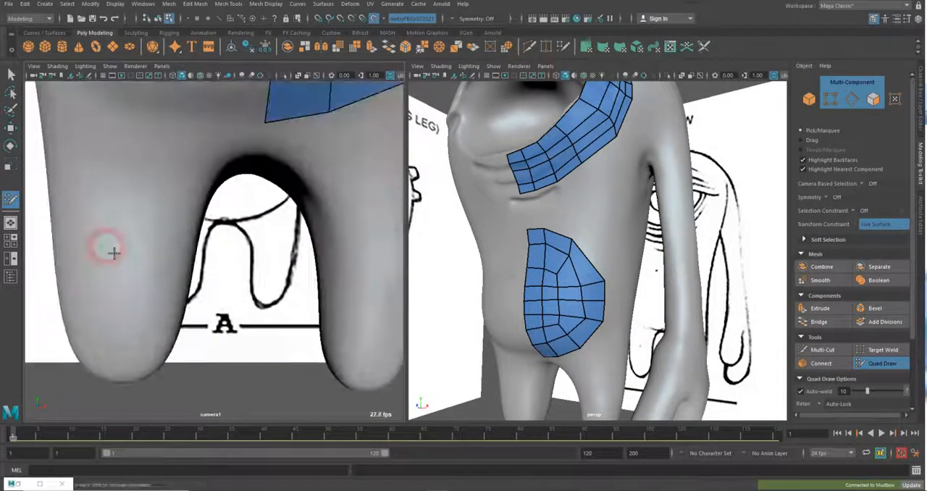
{"action": "left_click_drag", "start_coordinate": [109, 203], "coordinate": [44, 204], "text": "alt"}
{"action": "left_click_drag", "start_coordinate": [109, 242], "coordinate": [27, 213], "text": "alt"}
{"action": "right_click_drag", "start_coordinate": [119, 217], "coordinate": [94, 203], "text": "alt"}
{"action": "middle_click_drag", "start_coordinate": [104, 196], "coordinate": [112, 272], "text": "alt"}
{"action": "left_click_drag", "start_coordinate": [113, 272], "coordinate": [159, 234], "text": "alt"}
{"action": "middle_click_drag", "start_coordinate": [170, 170], "coordinate": [181, 299], "text": "alt"}
{"action": "mouse_move", "coordinate": [181, 299]}
{"action": "left_mouse_down", "text": "alt"}
{"action": "mouse_move", "coordinate": [215, 215]}
{"action": "mouse_move", "coordinate": [176, 273]}
{"action": "mouse_move", "coordinate": [147, 281]}
{"action": "left_mouse_up", "text": "alt"}
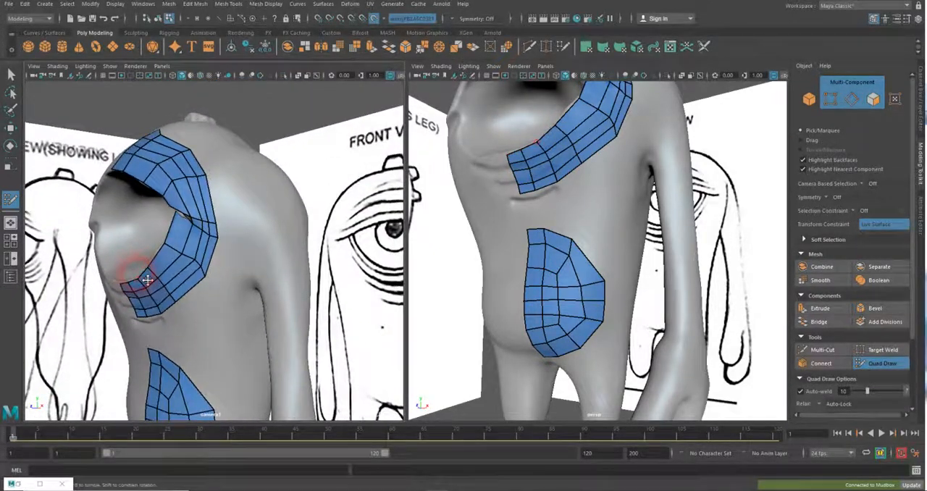
Start the Grease Pencil Tool for the new camera's view
{"action": "left_click", "coordinate": [34, 67]}
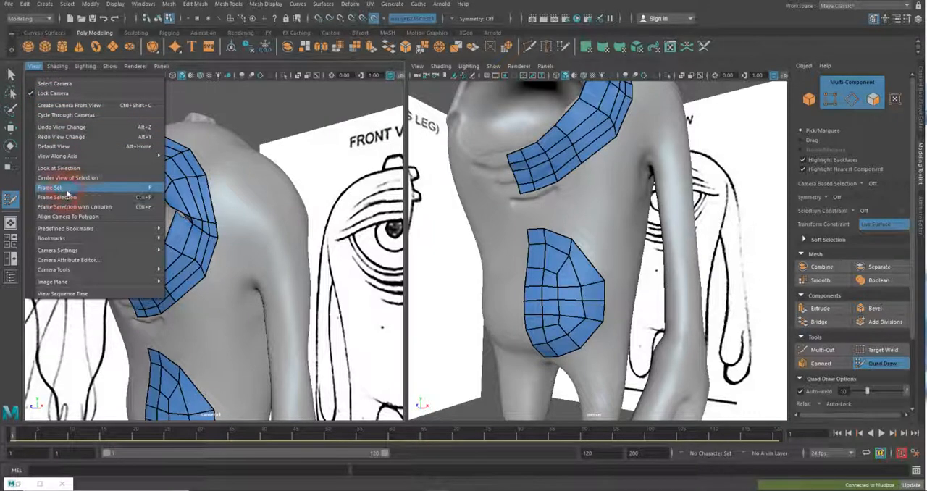
{"action": "mouse_move", "coordinate": [67, 240]}
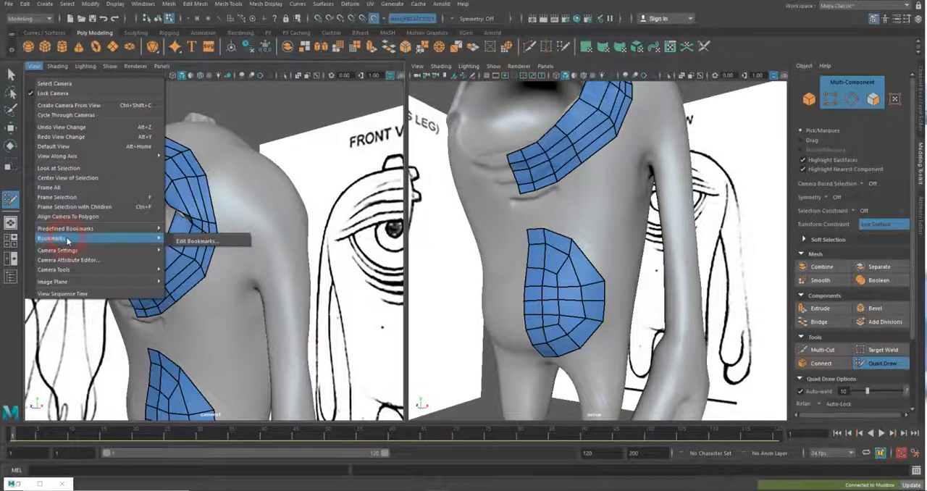
{"action": "mouse_move", "coordinate": [72, 270]}
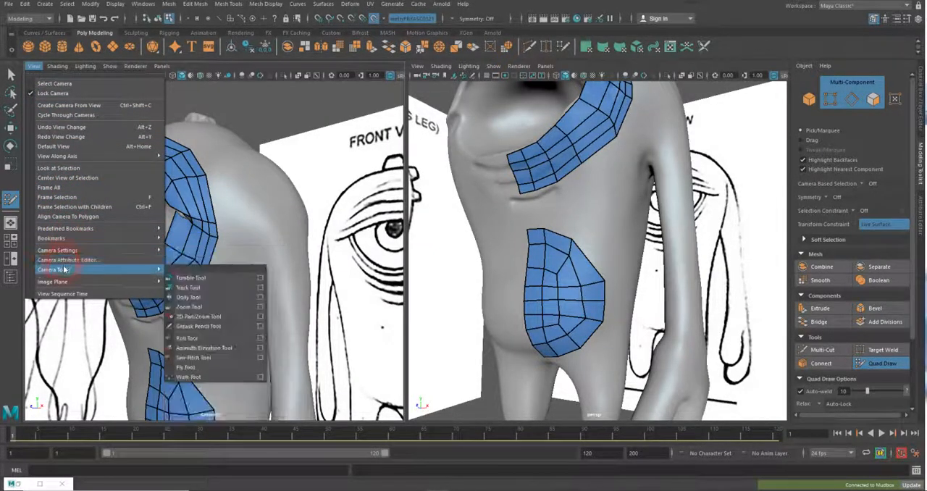
{"action": "left_click", "coordinate": [220, 326]}
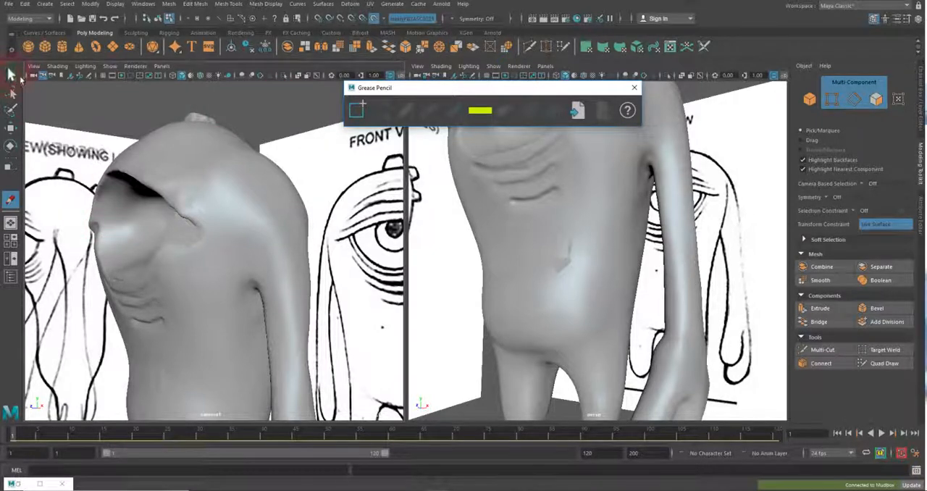
Select the retopology mesh together with the sculpt, create a display layer from the selection and set the layer colour to blue
{"action": "left_click", "coordinate": [12, 75]}
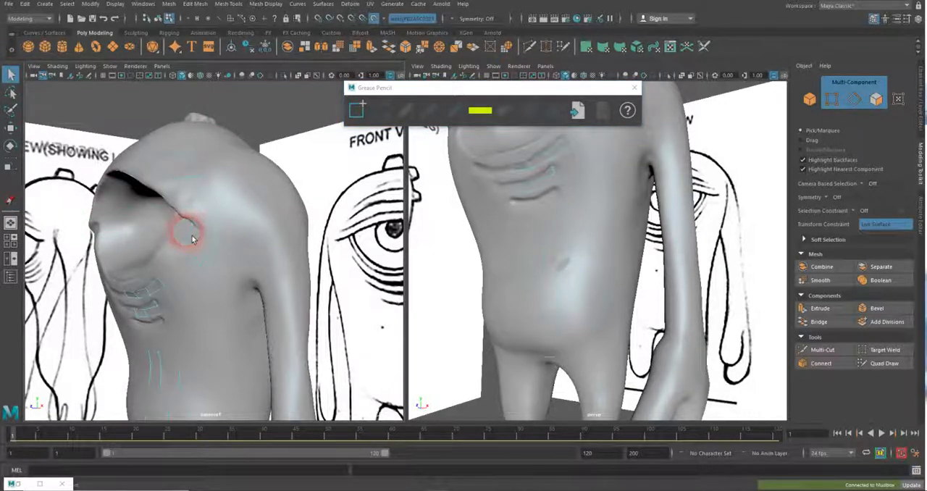
{"action": "right_click_drag", "start_coordinate": [187, 234], "coordinate": [230, 215]}
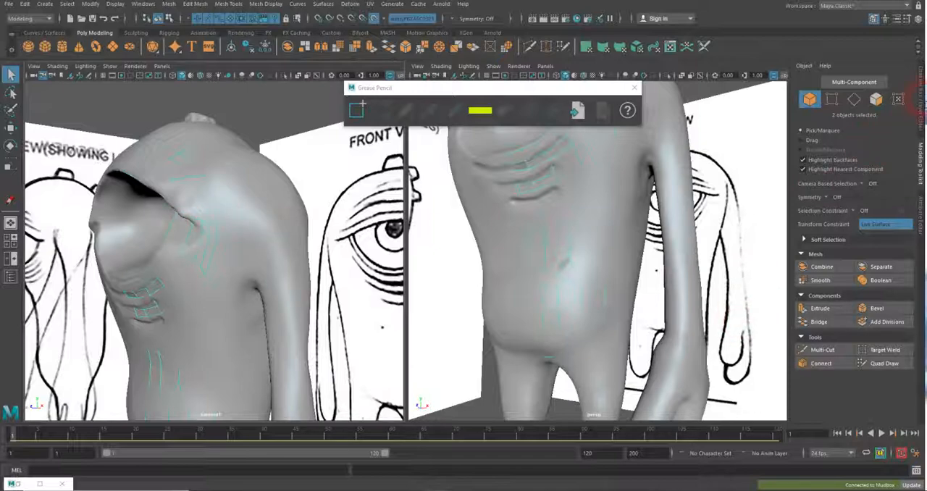
{"action": "left_click", "coordinate": [920, 100]}
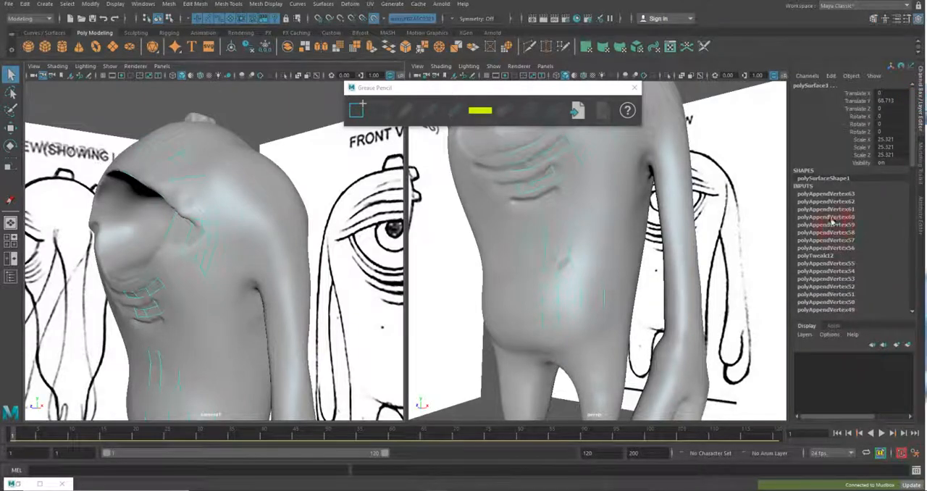
{"action": "left_click", "coordinate": [909, 345]}
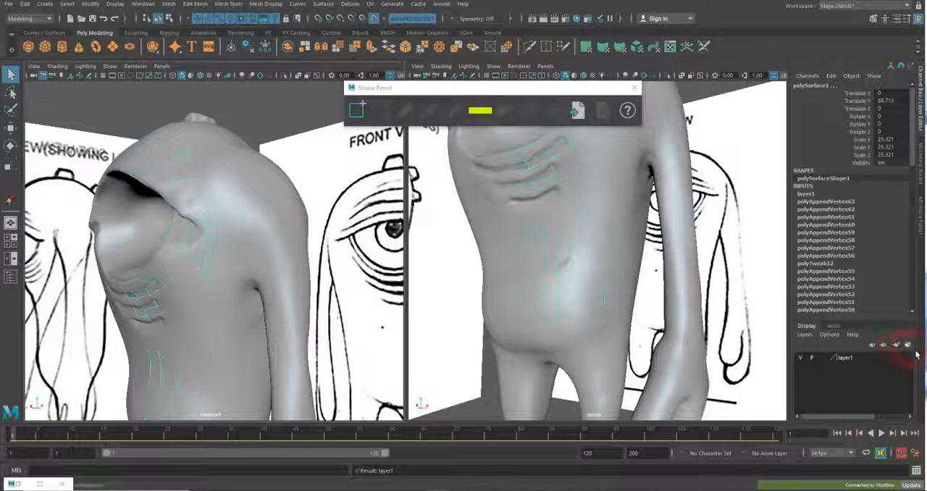
{"action": "double_click", "coordinate": [846, 359]}
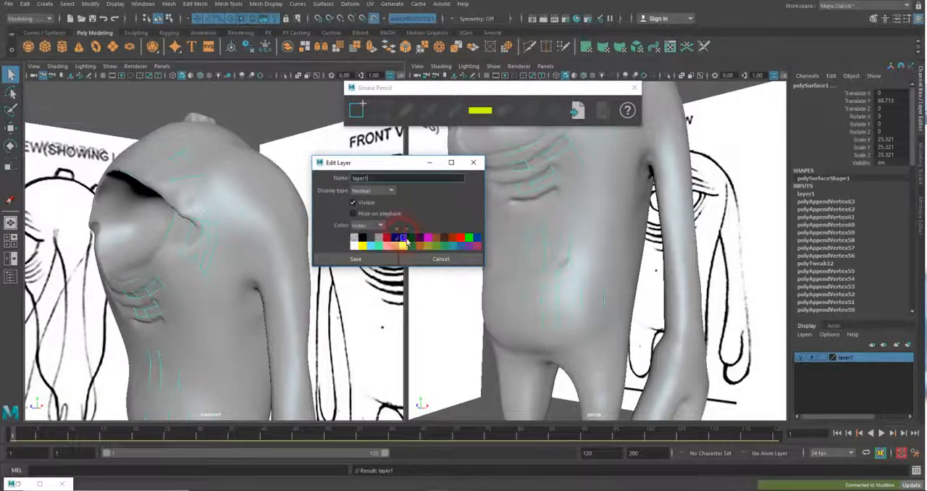
{"action": "left_click", "coordinate": [358, 259]}
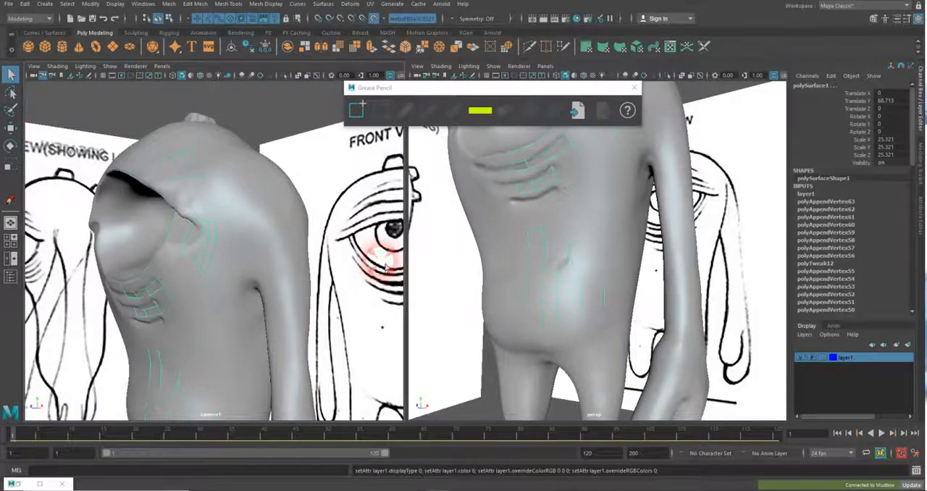
Set the display type of layer1 to Template and test selecting the retopology mesh in the camera view
{"action": "left_click", "coordinate": [76, 101]}
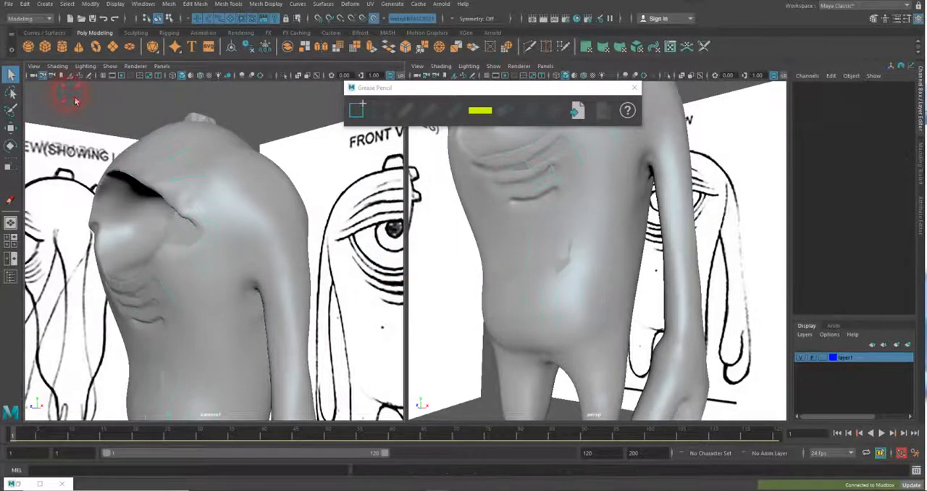
{"action": "left_click", "coordinate": [180, 232]}
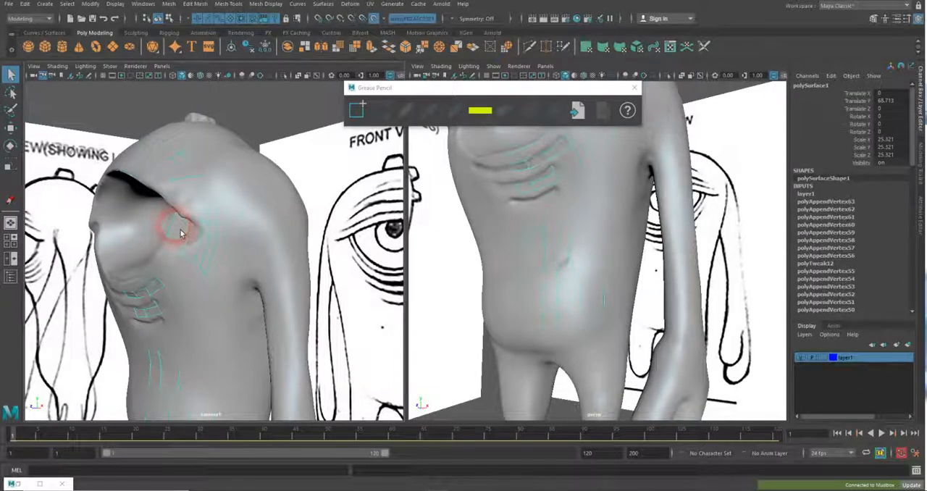
{"action": "left_click", "coordinate": [800, 358]}
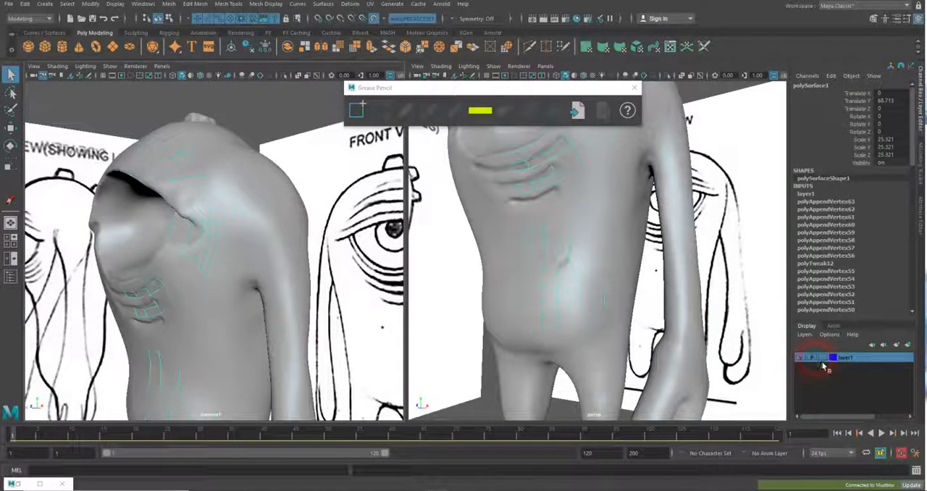
{"action": "left_click", "coordinate": [828, 366]}
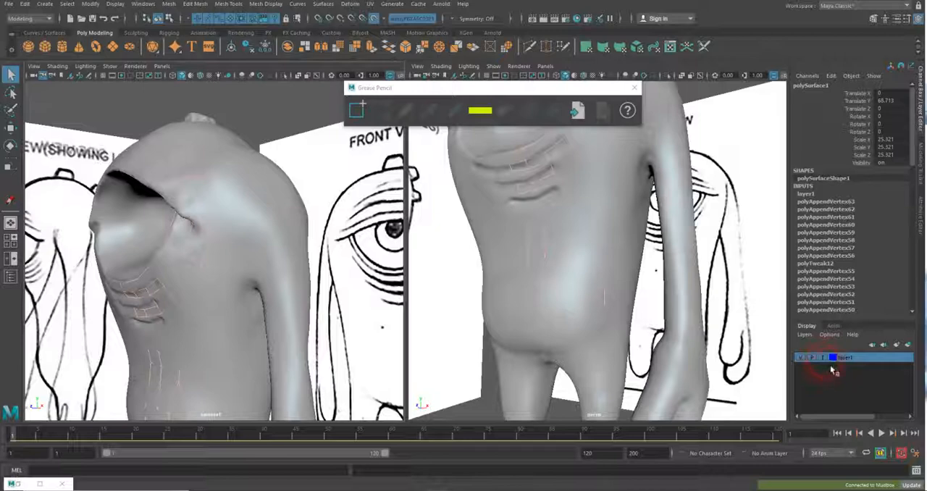
{"action": "left_click", "coordinate": [250, 118]}
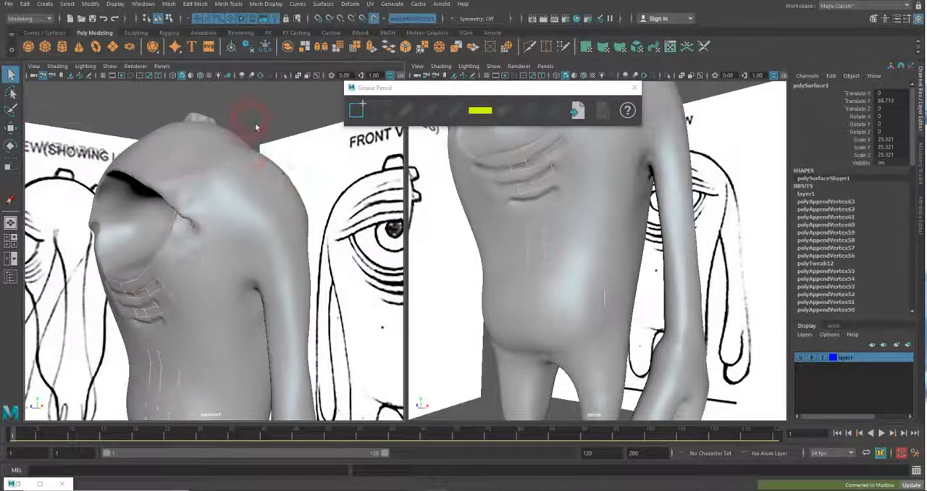
{"action": "left_click", "coordinate": [200, 257]}
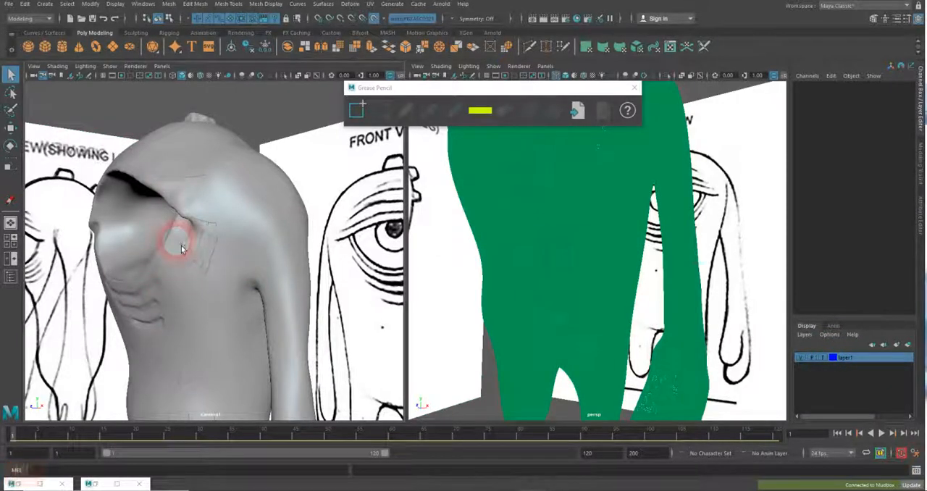
{"action": "mouse_move", "coordinate": [182, 247]}
{"action": "left_mouse_down"}
{"action": "mouse_move", "coordinate": [195, 251]}
{"action": "mouse_move", "coordinate": [217, 220]}
{"action": "mouse_move", "coordinate": [240, 154]}
{"action": "left_mouse_up"}
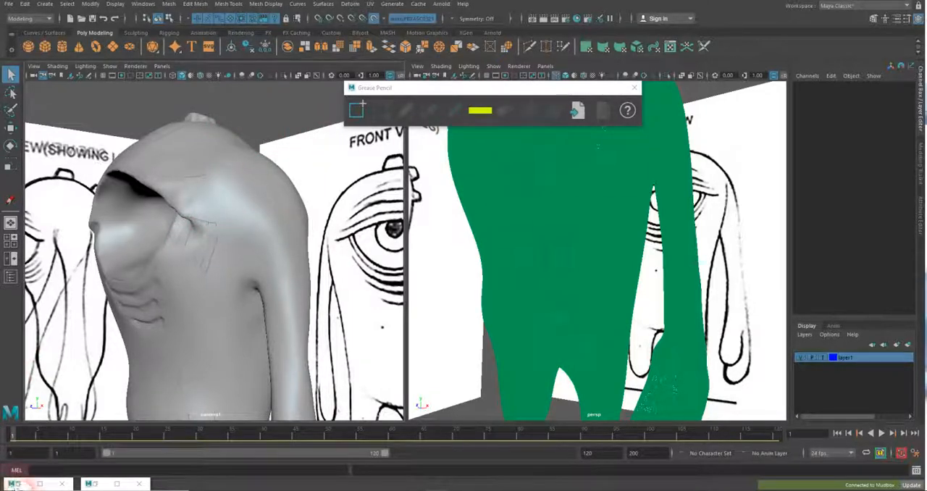
Restore the Hypershade and Outliner windows and select the sculpt mesh m_vo1geometryFBXASC0321
{"action": "left_click", "coordinate": [15, 484]}
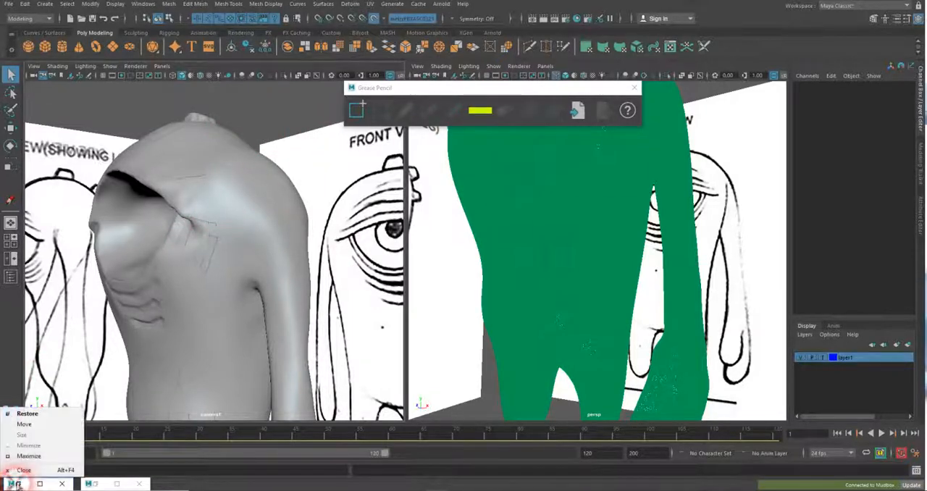
{"action": "left_click", "coordinate": [90, 484]}
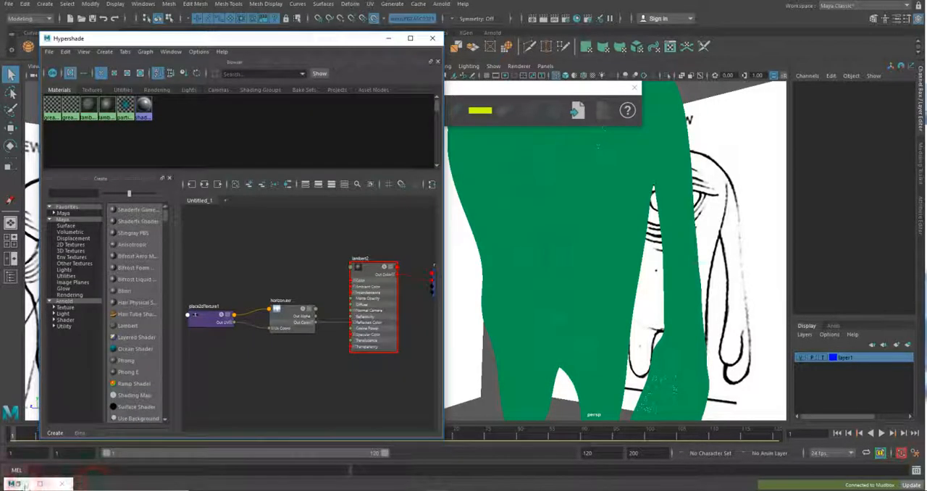
{"action": "left_click", "coordinate": [40, 483]}
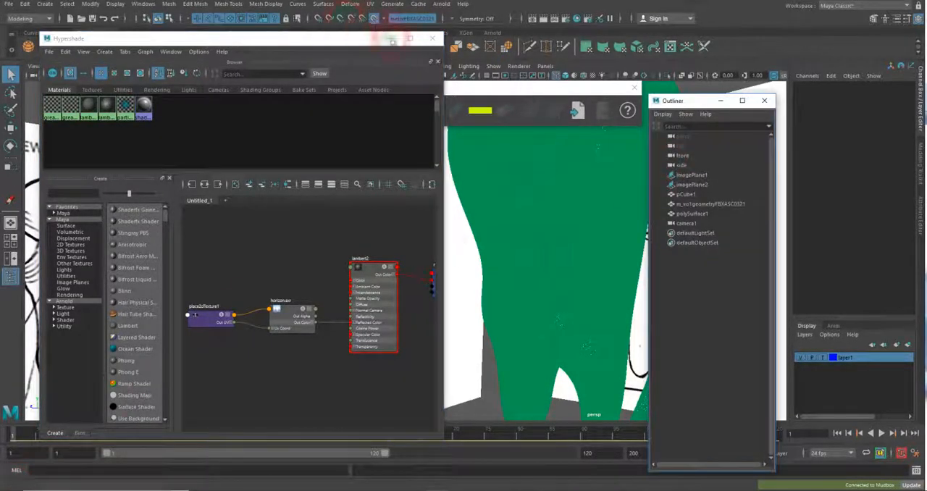
{"action": "left_click", "coordinate": [736, 206]}
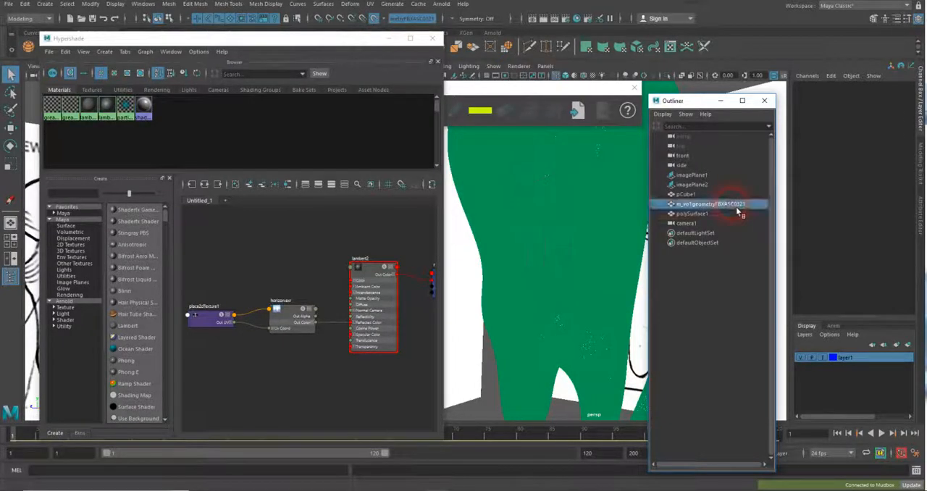
Graph the selected sculpt's material network in the Hypershade and open the attributes of lambert2
{"action": "left_click_drag", "start_coordinate": [229, 38], "coordinate": [253, 109]}
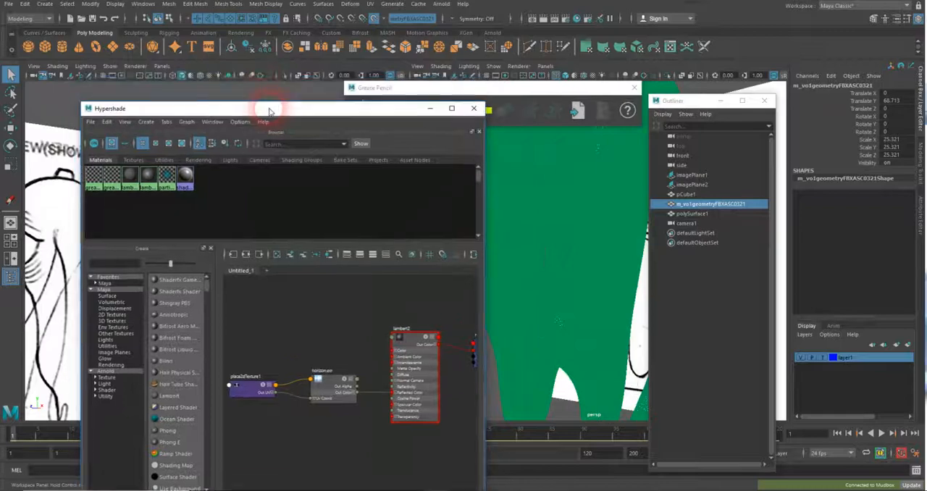
{"action": "left_click", "coordinate": [327, 254]}
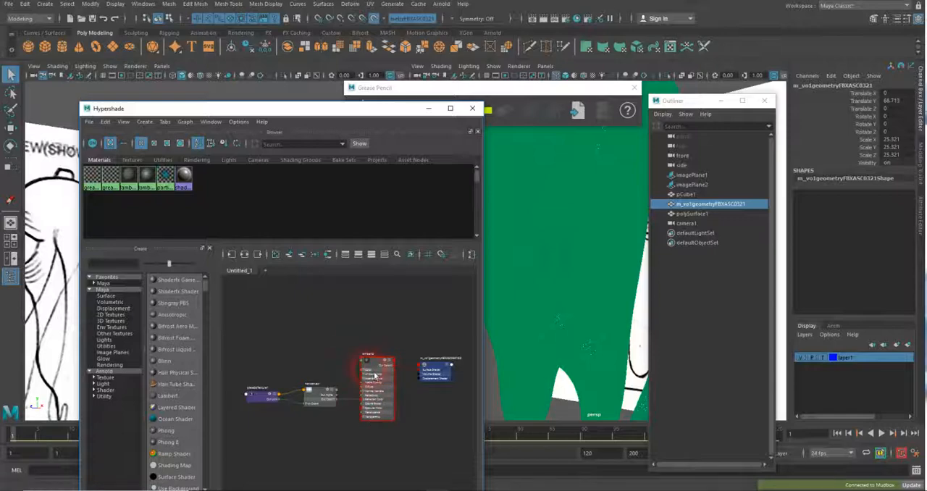
{"action": "left_click", "coordinate": [375, 376]}
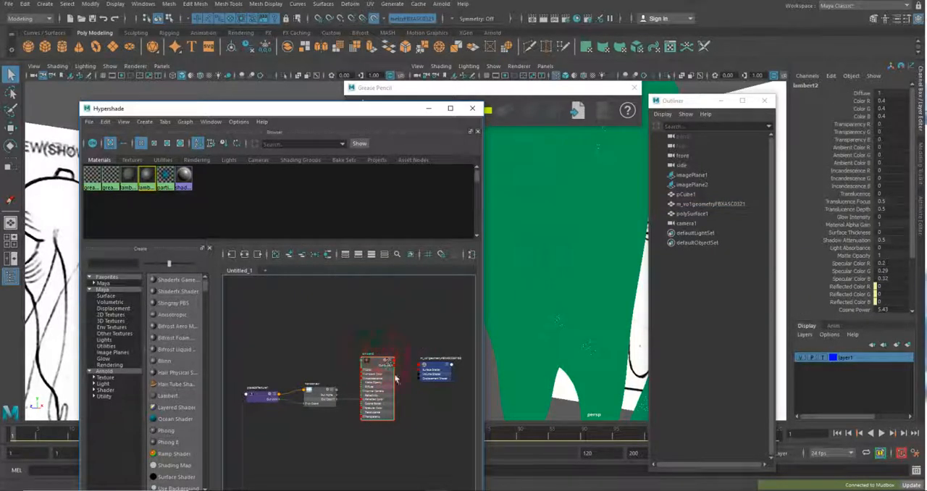
{"action": "left_click", "coordinate": [923, 237]}
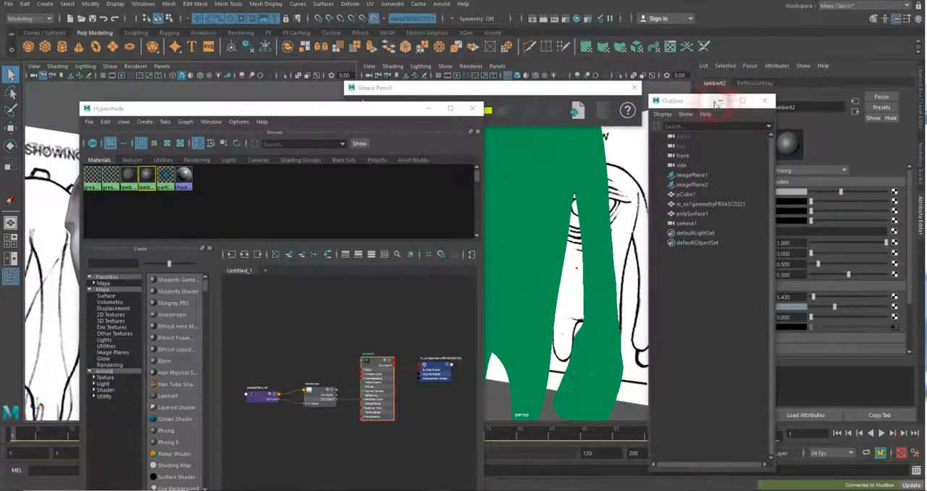
Make the lambert2 material semi-transparent with a lighter colour, and minimize the Outliner and Hypershade
{"action": "left_click", "coordinate": [718, 103]}
{"action": "left_click_drag", "start_coordinate": [811, 201], "coordinate": [854, 201]}
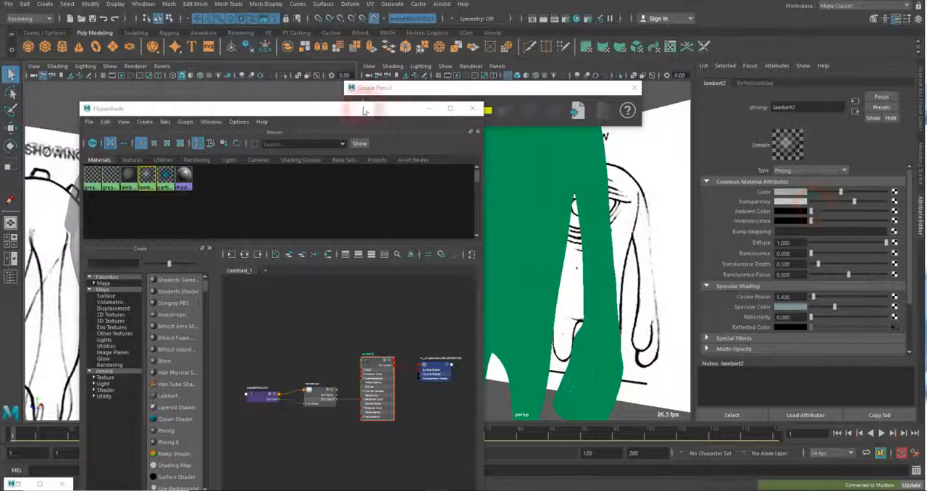
{"action": "left_click_drag", "start_coordinate": [364, 108], "coordinate": [419, 348]}
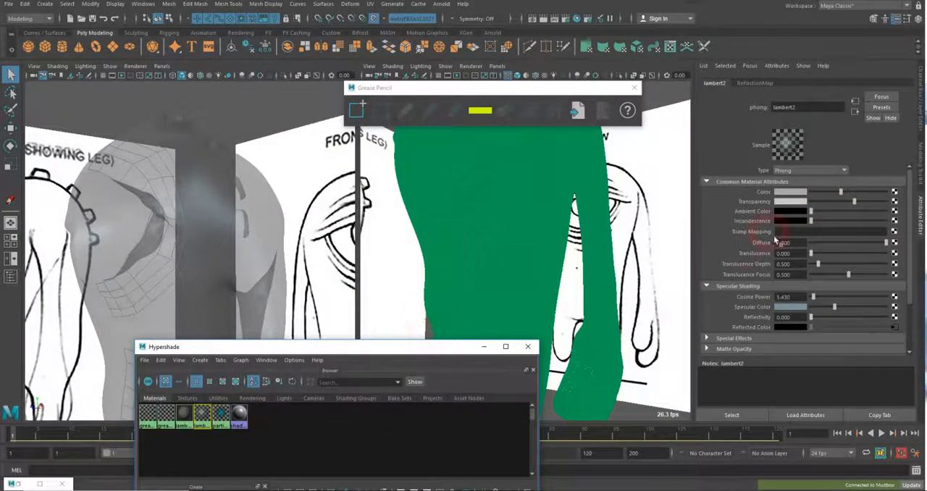
{"action": "left_click_drag", "start_coordinate": [861, 207], "coordinate": [842, 208]}
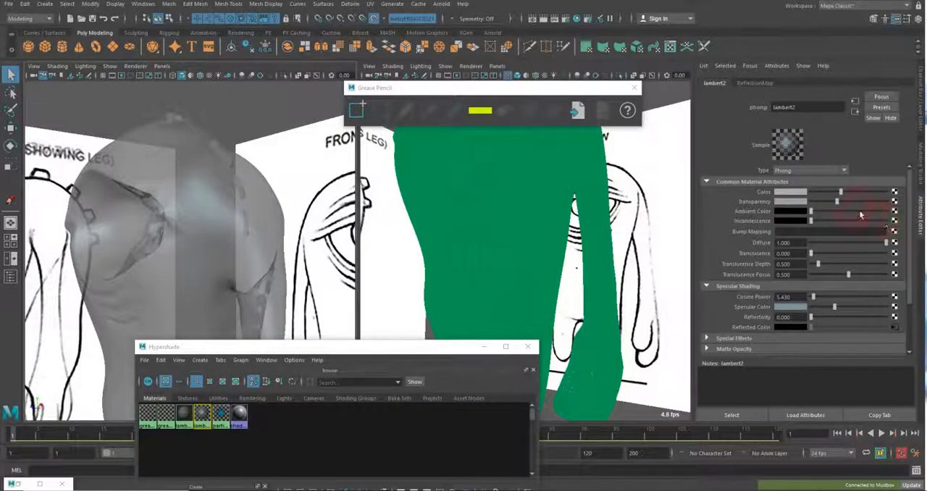
{"action": "mouse_move", "coordinate": [844, 193]}
{"action": "left_mouse_down"}
{"action": "mouse_move", "coordinate": [811, 192]}
{"action": "mouse_move", "coordinate": [902, 197]}
{"action": "mouse_move", "coordinate": [828, 193]}
{"action": "mouse_move", "coordinate": [924, 209]}
{"action": "mouse_move", "coordinate": [840, 196]}
{"action": "mouse_move", "coordinate": [831, 207]}
{"action": "mouse_move", "coordinate": [856, 204]}
{"action": "mouse_move", "coordinate": [845, 208]}
{"action": "left_mouse_up"}
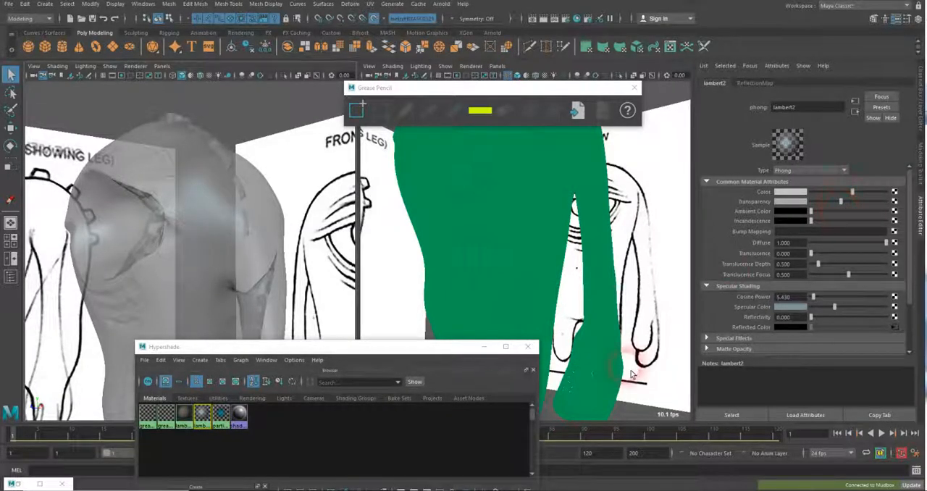
{"action": "left_click", "coordinate": [484, 347]}
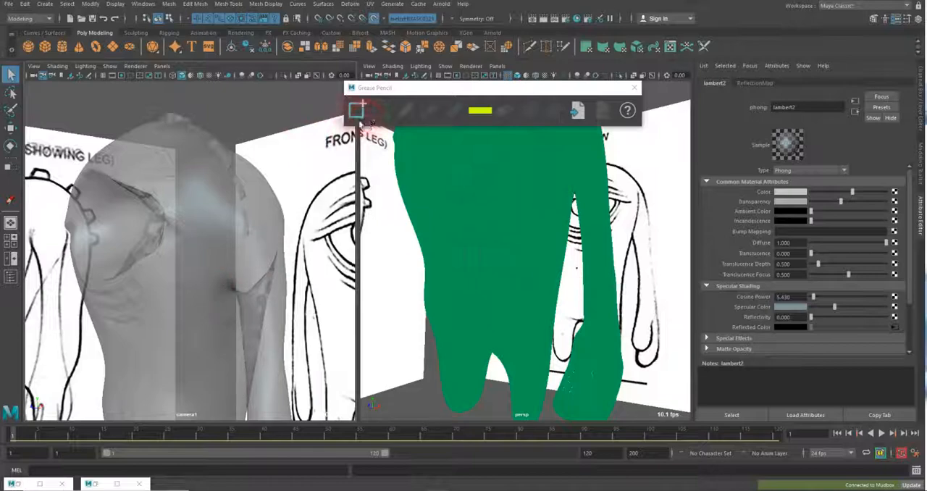
Add a Grease Pencil frame, and in Photos save the inked creature reference over the existing InkedMonster_Geo_Reference4_LI.jpg
{"action": "left_click", "coordinate": [359, 116]}
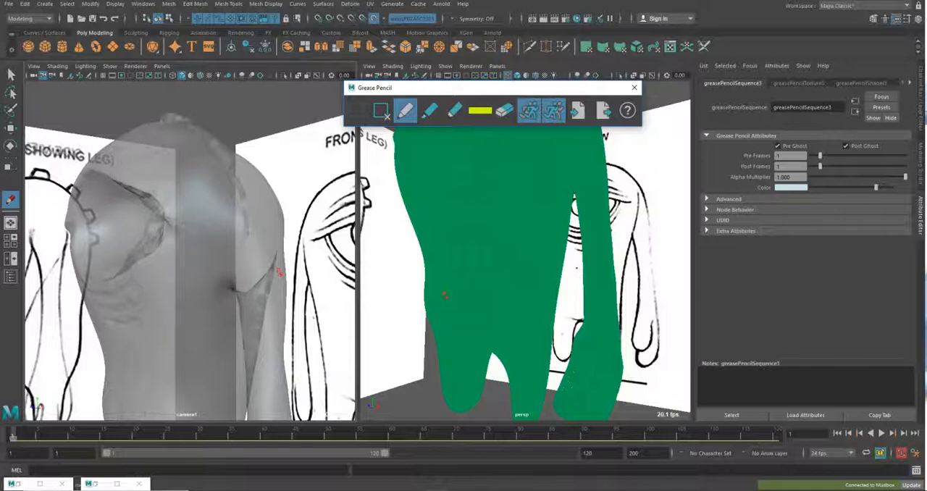
{"action": "left_click_drag", "start_coordinate": [924, 4], "coordinate": [505, 0]}
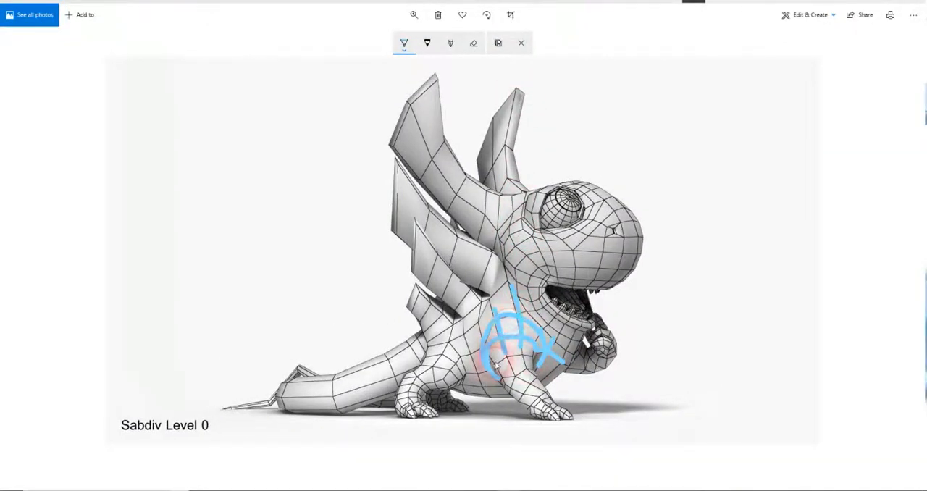
{"action": "left_click", "coordinate": [497, 43]}
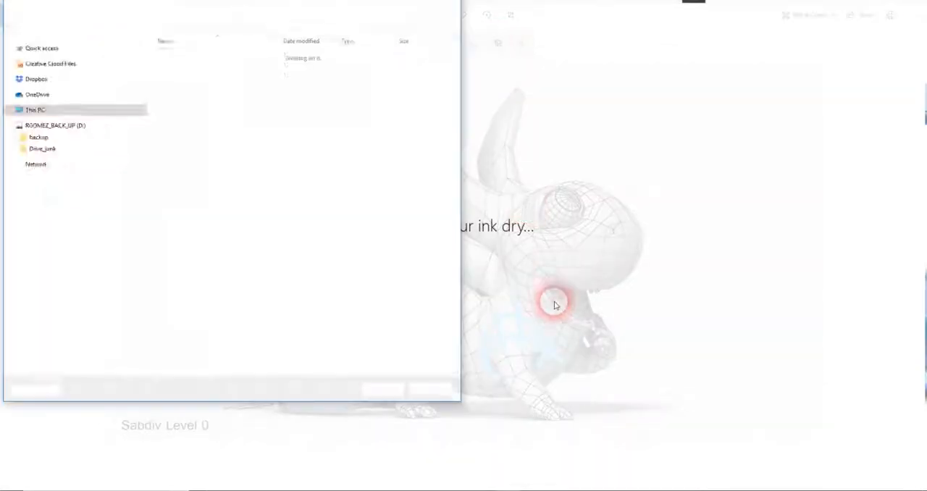
{"action": "left_click", "coordinate": [391, 389]}
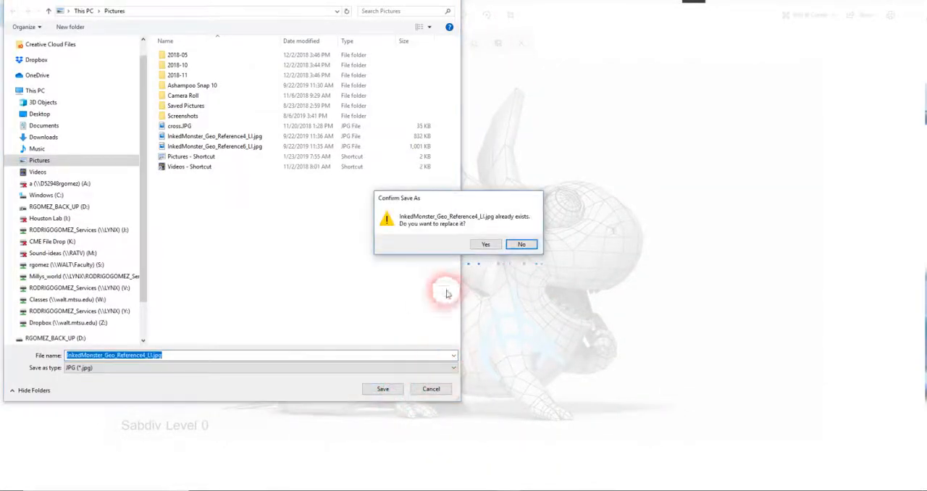
{"action": "left_click", "coordinate": [487, 243]}
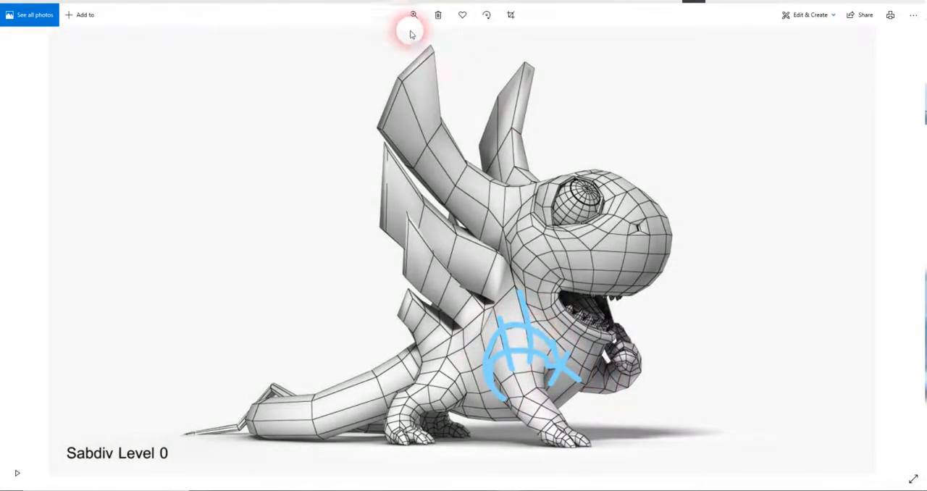
{"action": "left_click", "coordinate": [664, 12]}
{"action": "left_click_drag", "start_coordinate": [665, 12], "coordinate": [926, 14]}
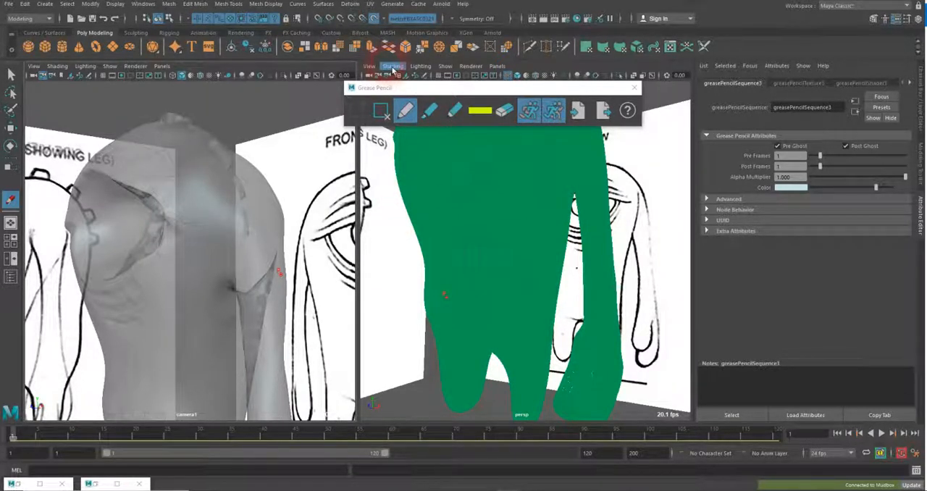
Restore the Outliner, and deselect everything so the perspective view can be displayed smooth shaded
{"action": "left_click", "coordinate": [20, 484]}
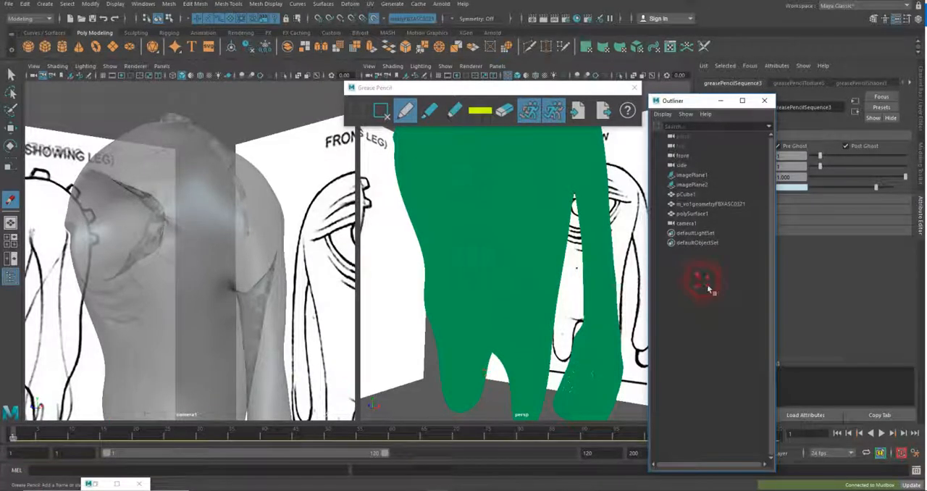
{"action": "left_click_drag", "start_coordinate": [417, 90], "coordinate": [423, 109]}
{"action": "left_click", "coordinate": [12, 74]}
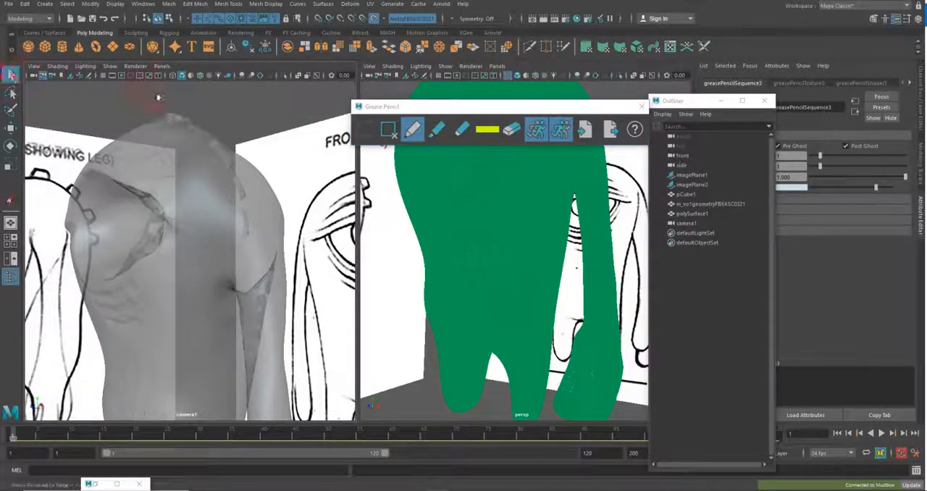
{"action": "left_click", "coordinate": [388, 94]}
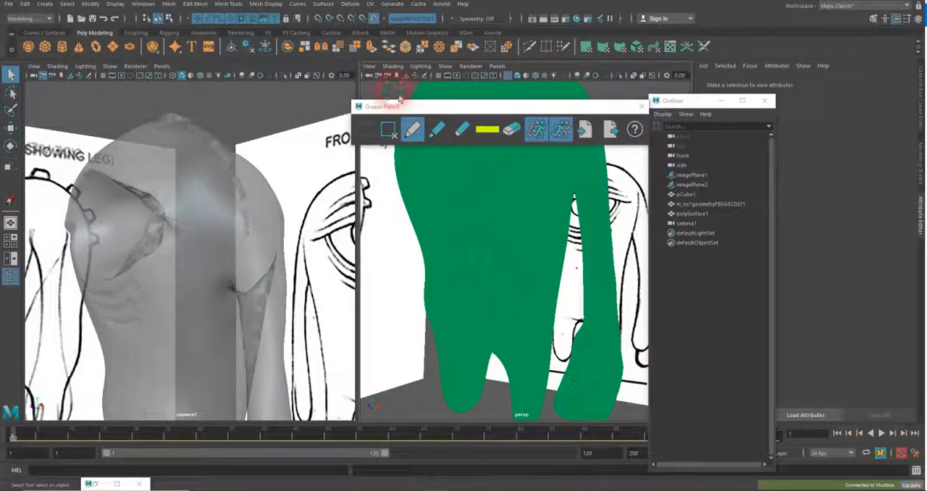
{"action": "key", "text": "5"}
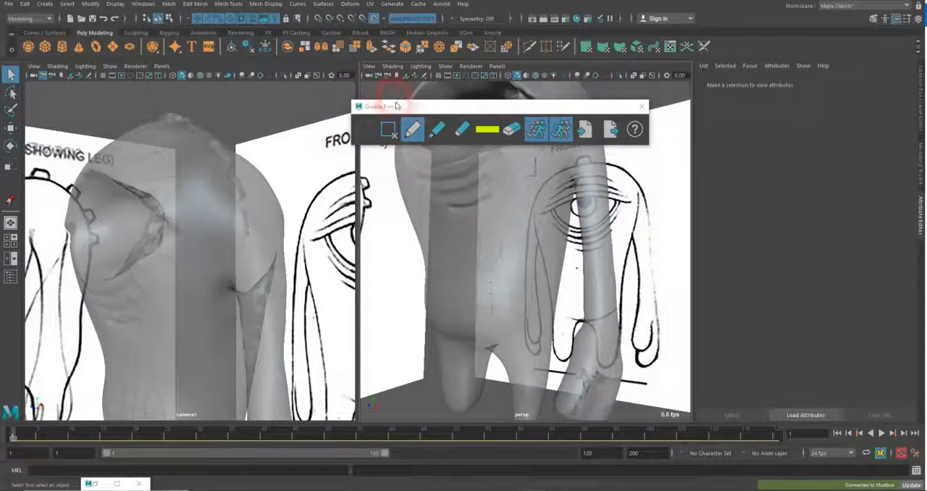
Try Wireframe on Shaded in the perspective view and turn it off again
{"action": "left_click", "coordinate": [393, 66]}
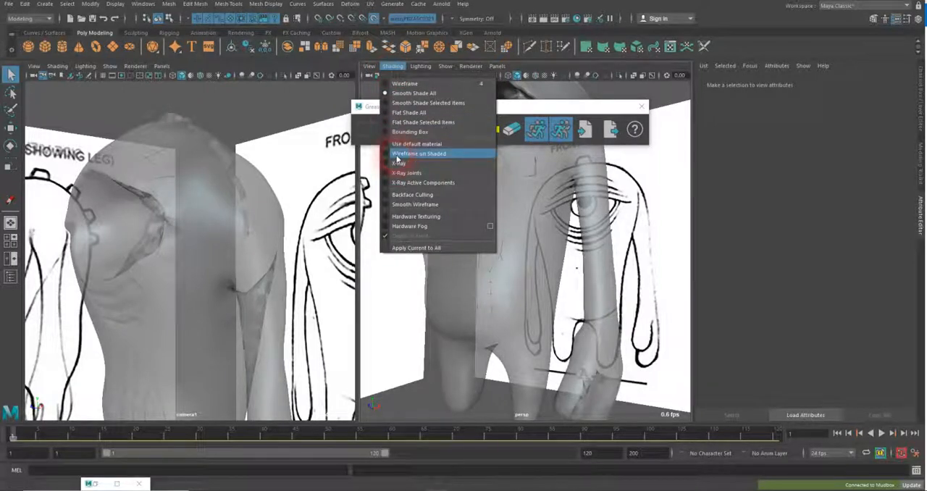
{"action": "left_click", "coordinate": [397, 157]}
{"action": "left_click", "coordinate": [392, 66]}
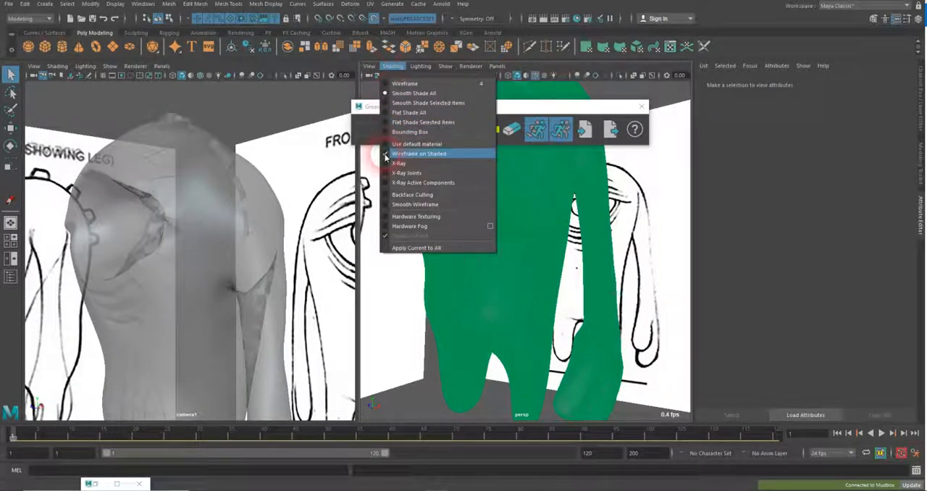
{"action": "left_click", "coordinate": [386, 155]}
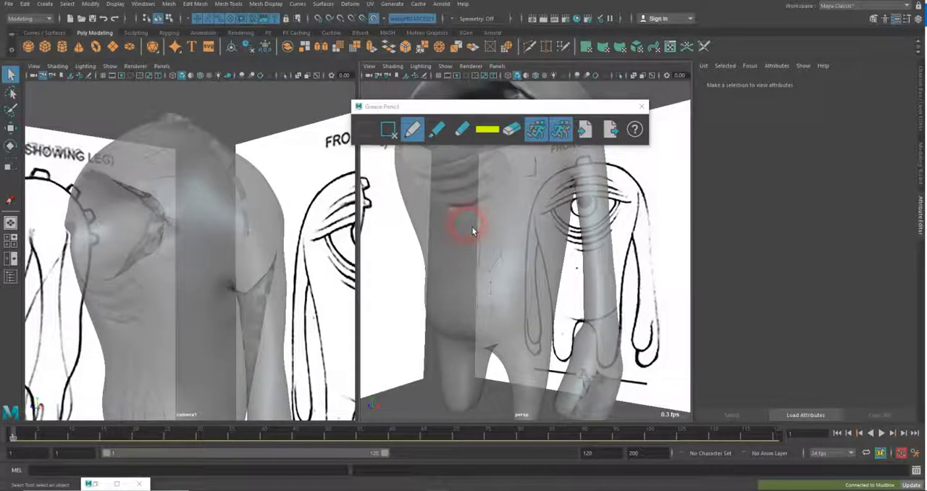
Try a short Grease Pencil stroke on a new drawing frame at frame 2, and close the Grease Pencil window
{"action": "left_click", "coordinate": [412, 130]}
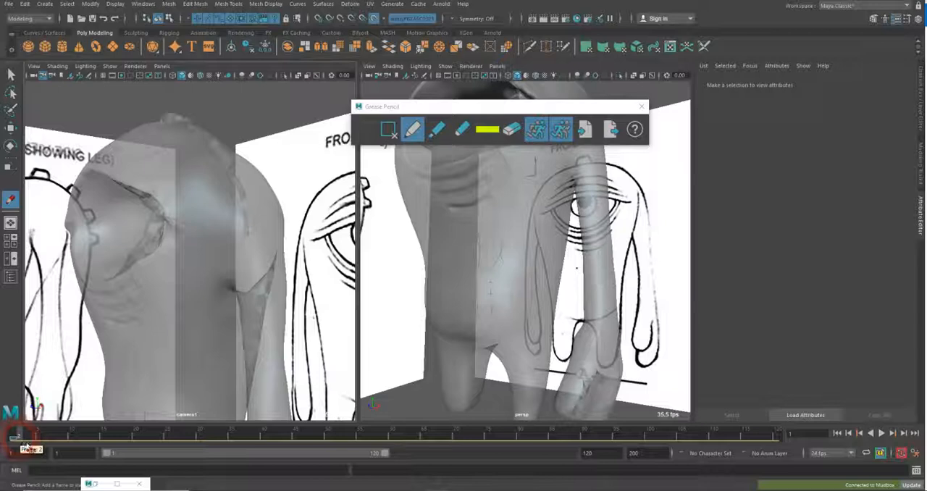
{"action": "left_click", "coordinate": [22, 439]}
{"action": "left_click", "coordinate": [365, 137]}
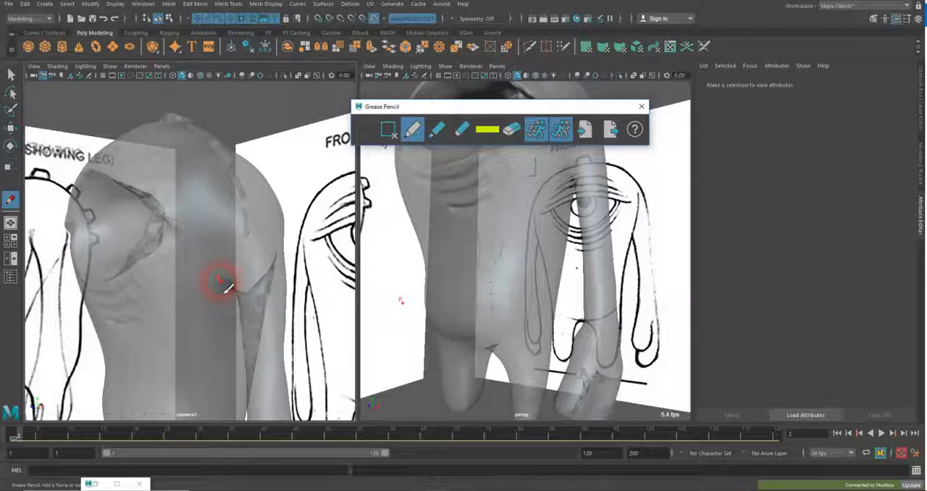
{"action": "left_click_drag", "start_coordinate": [219, 280], "coordinate": [214, 271]}
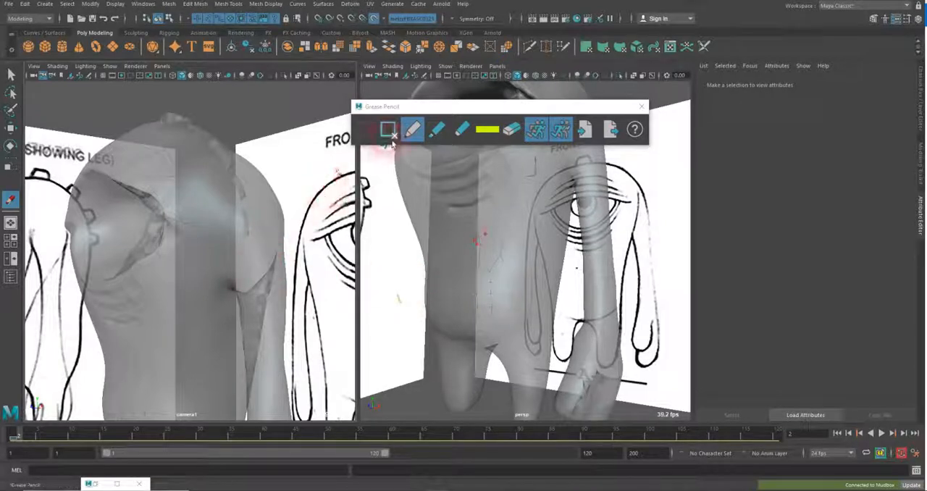
{"action": "mouse_move", "coordinate": [414, 109]}
{"action": "left_mouse_down"}
{"action": "mouse_move", "coordinate": [151, 111]}
{"action": "mouse_move", "coordinate": [113, 100]}
{"action": "left_mouse_up"}
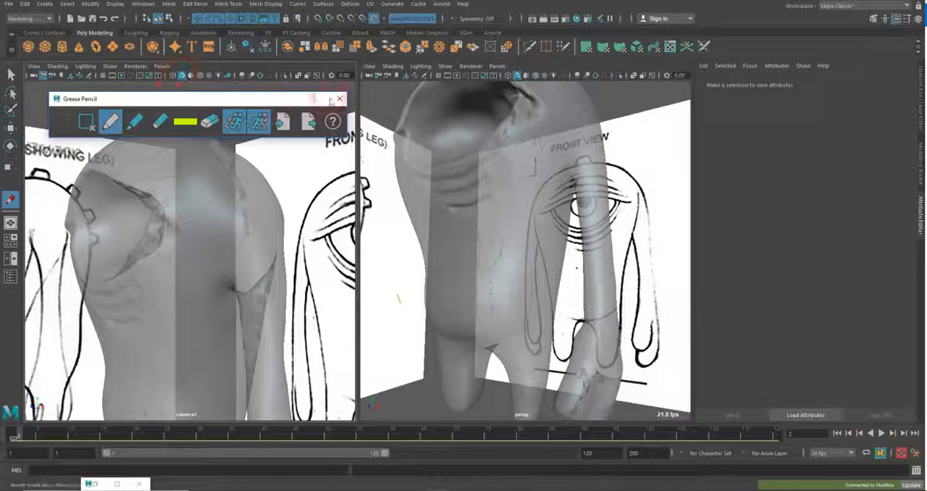
{"action": "left_click", "coordinate": [339, 98]}
Open the Grease Pencil for the camera1 view and add a drawing frame at frame 2
{"action": "left_click", "coordinate": [33, 65]}
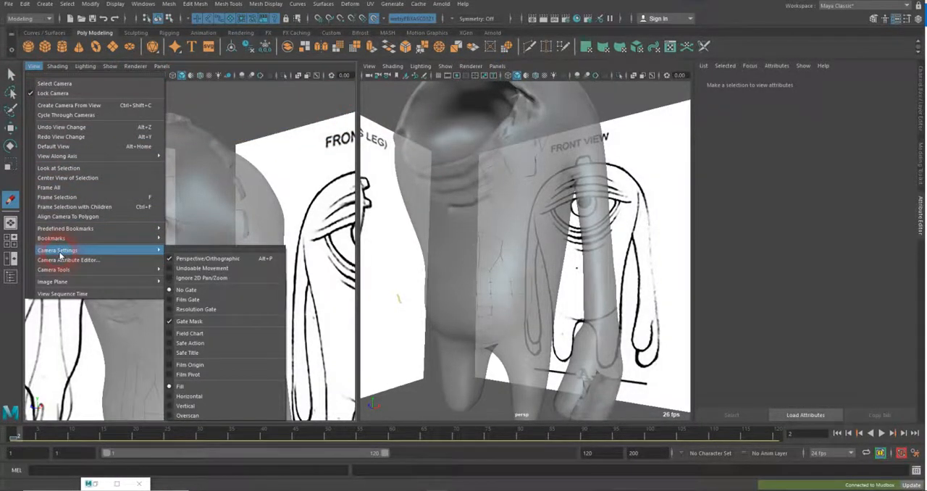
{"action": "mouse_move", "coordinate": [62, 268]}
{"action": "left_click", "coordinate": [209, 326]}
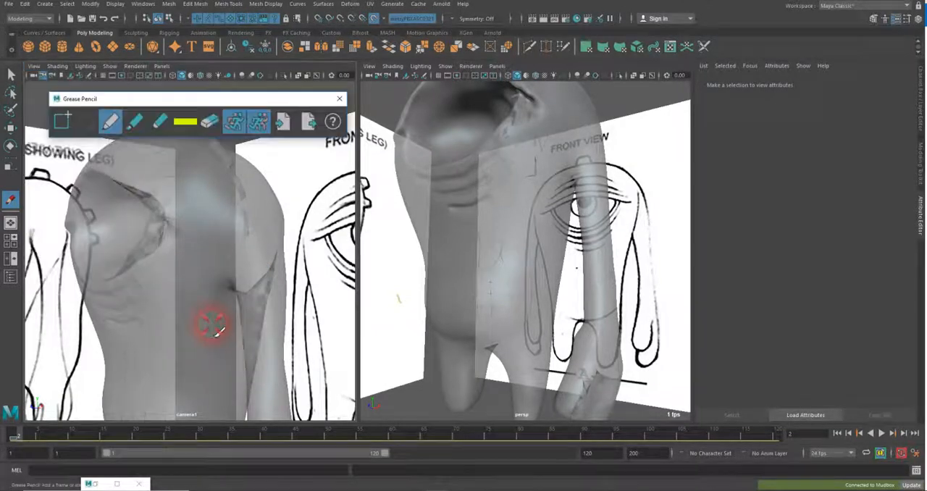
{"action": "left_click", "coordinate": [62, 123]}
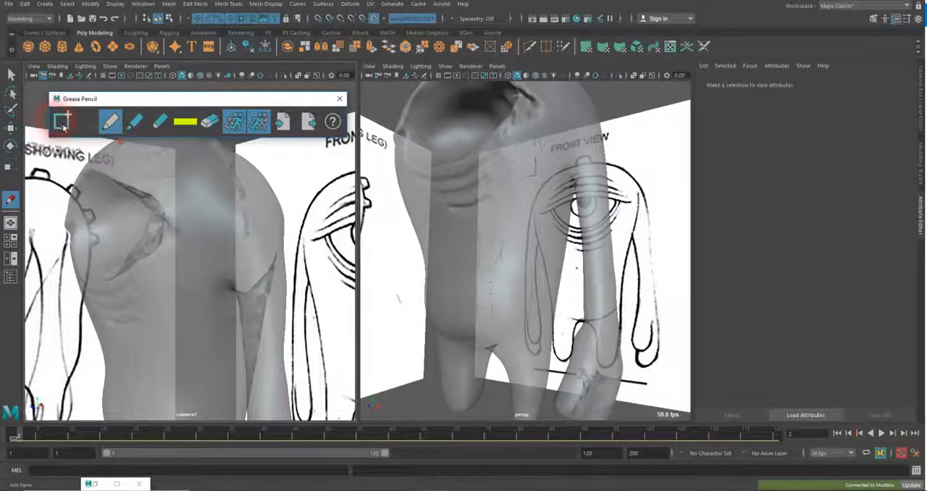
{"action": "left_click", "coordinate": [63, 127]}
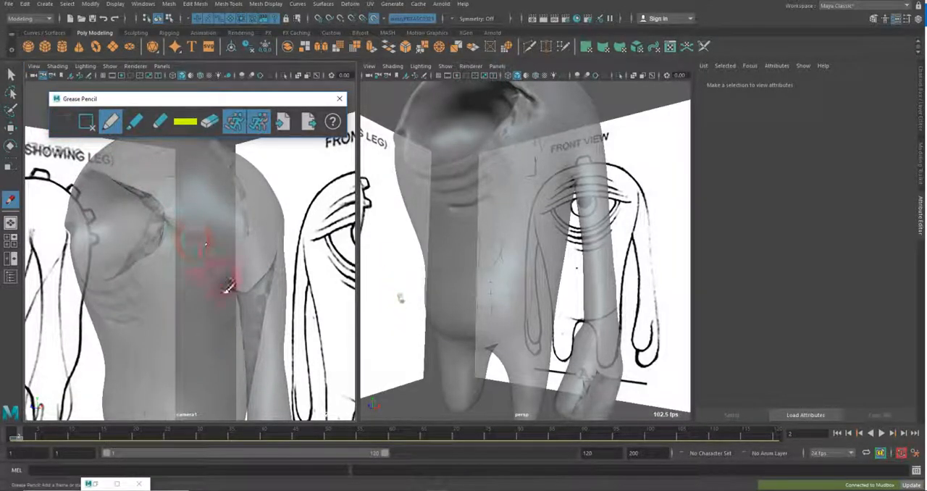
Sketch two concentric loops around the shoulder in the camera1 view, and two flow lines from the chest crossing them
{"action": "mouse_move", "coordinate": [236, 282]}
{"action": "left_mouse_down"}
{"action": "mouse_move", "coordinate": [399, 272]}
{"action": "mouse_move", "coordinate": [306, 269]}
{"action": "mouse_move", "coordinate": [239, 288]}
{"action": "mouse_move", "coordinate": [224, 264]}
{"action": "mouse_move", "coordinate": [244, 218]}
{"action": "mouse_move", "coordinate": [262, 214]}
{"action": "mouse_move", "coordinate": [287, 230]}
{"action": "mouse_move", "coordinate": [286, 212]}
{"action": "mouse_move", "coordinate": [244, 209]}
{"action": "mouse_move", "coordinate": [212, 239]}
{"action": "mouse_move", "coordinate": [213, 301]}
{"action": "left_mouse_up"}
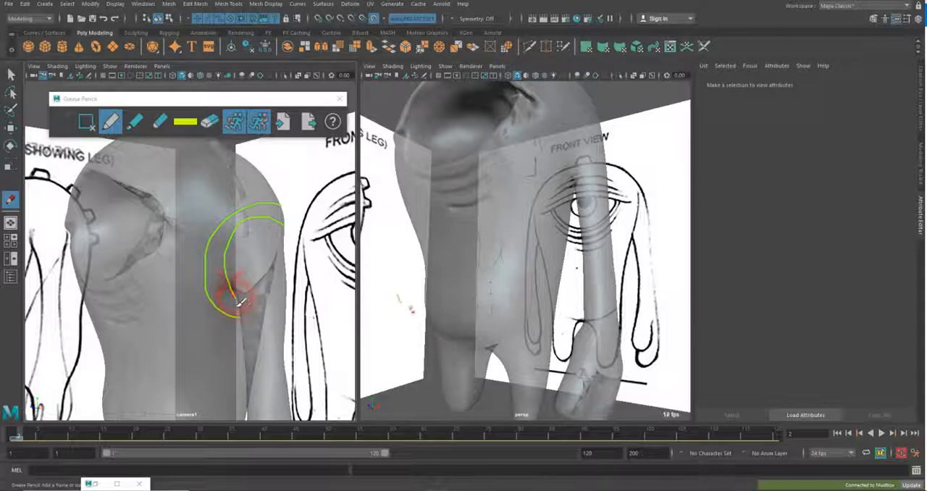
{"action": "left_click_drag", "start_coordinate": [229, 287], "coordinate": [209, 255]}
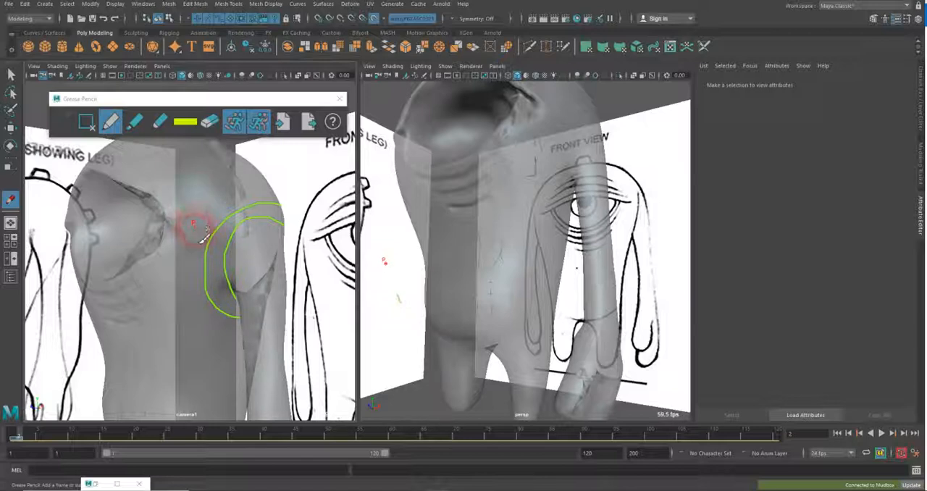
{"action": "mouse_move", "coordinate": [194, 226]}
{"action": "left_mouse_down"}
{"action": "mouse_move", "coordinate": [234, 234]}
{"action": "mouse_move", "coordinate": [219, 248]}
{"action": "mouse_move", "coordinate": [242, 261]}
{"action": "mouse_move", "coordinate": [246, 297]}
{"action": "left_mouse_up"}
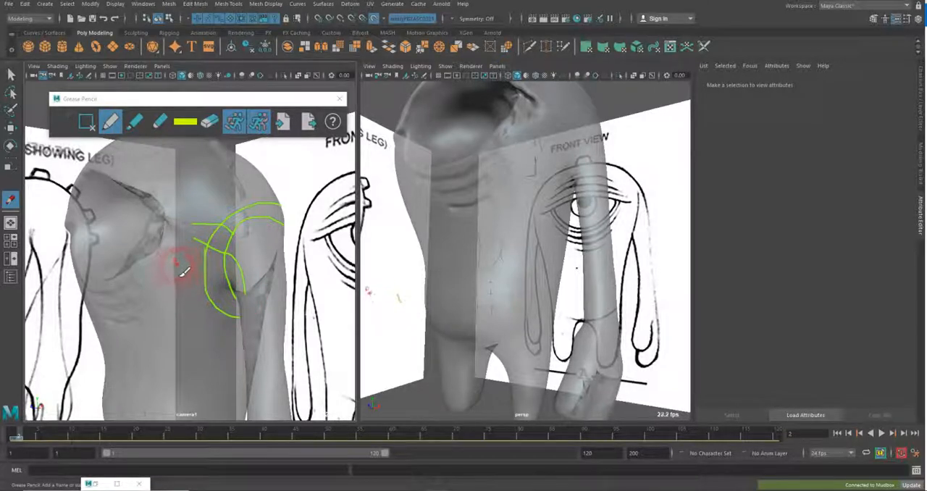
Sketch edge-flow lines from the eye socket down the torso to the armpit, with lines branching and crossing below it
{"action": "left_click_drag", "start_coordinate": [149, 228], "coordinate": [236, 291]}
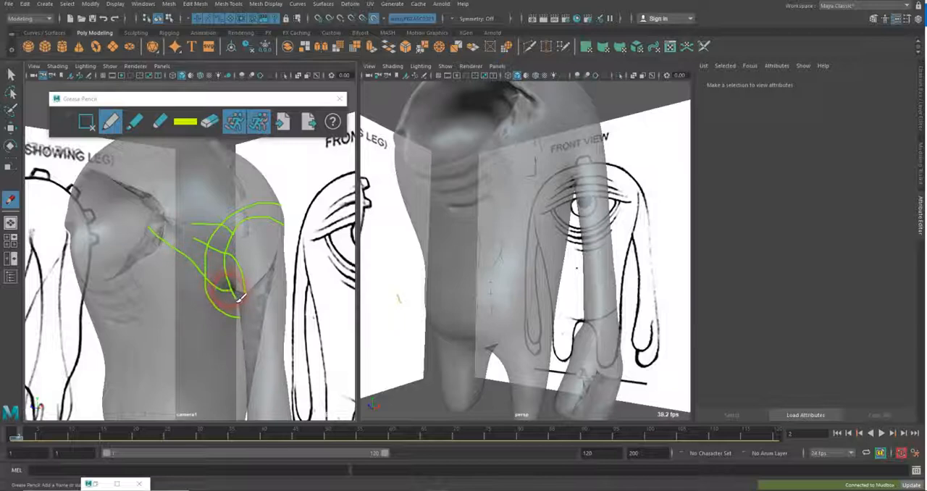
{"action": "mouse_move", "coordinate": [150, 252]}
{"action": "left_mouse_down"}
{"action": "mouse_move", "coordinate": [176, 270]}
{"action": "mouse_move", "coordinate": [193, 336]}
{"action": "left_mouse_up"}
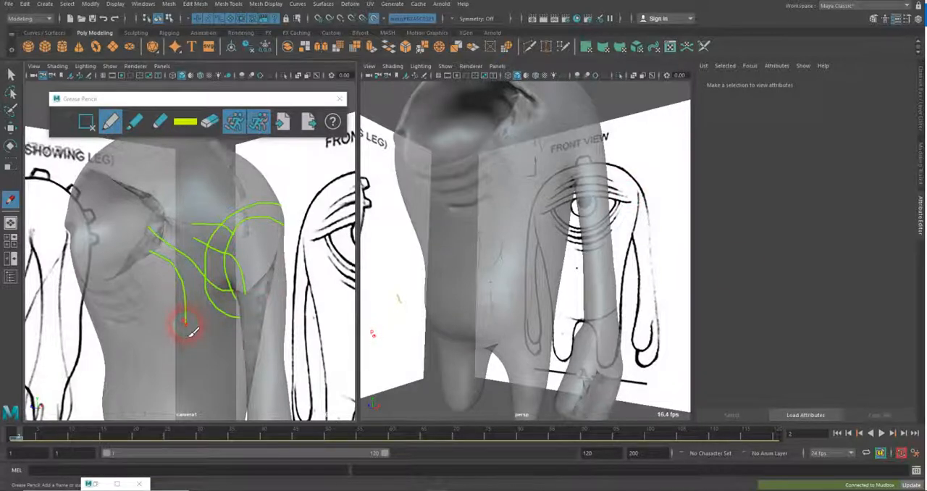
{"action": "left_click_drag", "start_coordinate": [187, 325], "coordinate": [239, 310]}
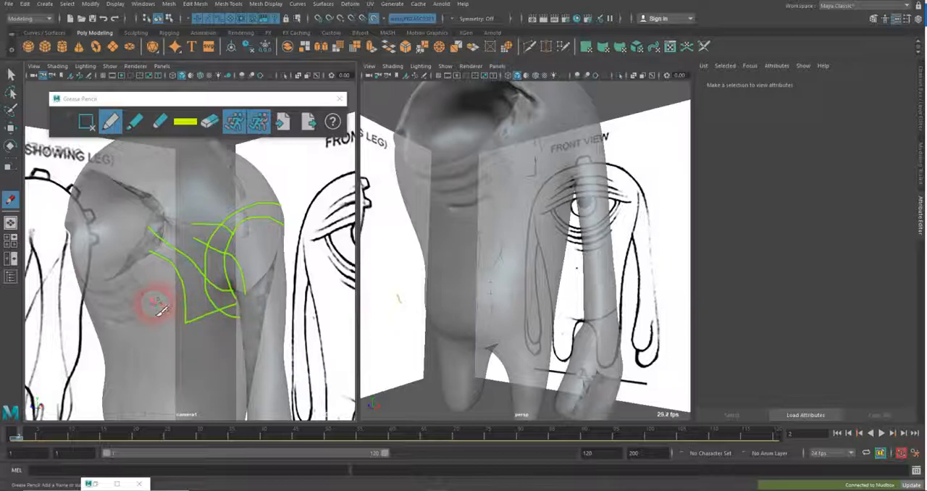
{"action": "mouse_move", "coordinate": [155, 305]}
{"action": "left_mouse_down"}
{"action": "mouse_move", "coordinate": [155, 323]}
{"action": "mouse_move", "coordinate": [188, 330]}
{"action": "left_mouse_up"}
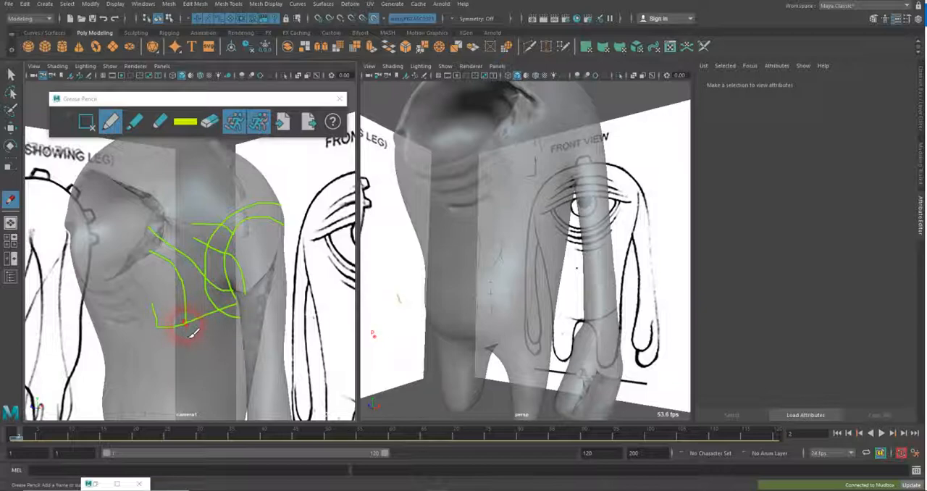
{"action": "mouse_move", "coordinate": [185, 330]}
{"action": "left_mouse_down"}
{"action": "mouse_move", "coordinate": [176, 349]}
{"action": "mouse_move", "coordinate": [201, 340]}
{"action": "left_mouse_up"}
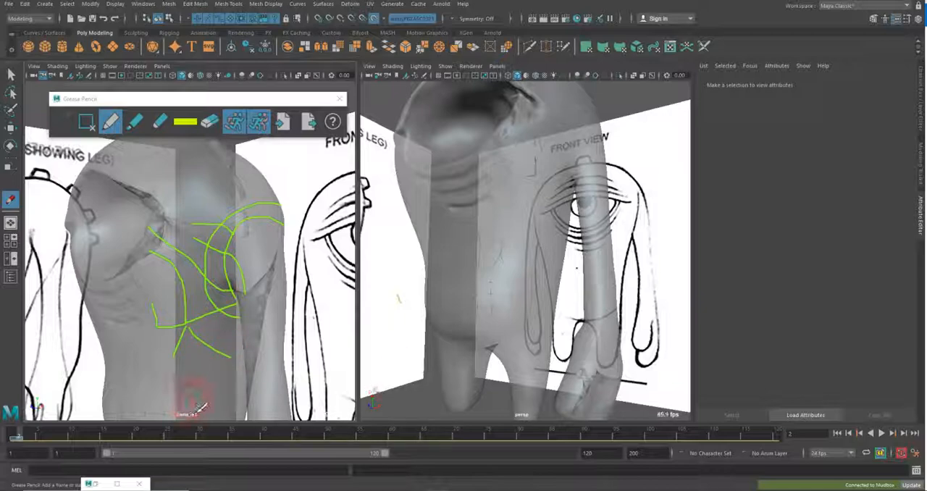
{"action": "left_click_drag", "start_coordinate": [193, 406], "coordinate": [216, 357]}
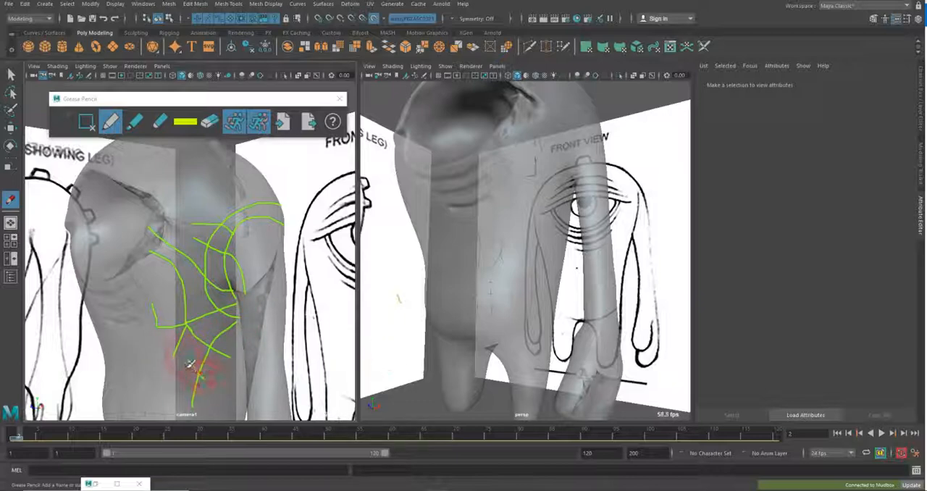
Sketch a grid of edge-flow lines across the torso below the eye, with short vertical strokes crossing the horizontal lines and a curve lower down
{"action": "mouse_move", "coordinate": [168, 345]}
{"action": "left_mouse_down"}
{"action": "mouse_move", "coordinate": [130, 344]}
{"action": "mouse_move", "coordinate": [124, 340]}
{"action": "mouse_move", "coordinate": [144, 327]}
{"action": "mouse_move", "coordinate": [118, 330]}
{"action": "mouse_move", "coordinate": [141, 329]}
{"action": "left_mouse_up"}
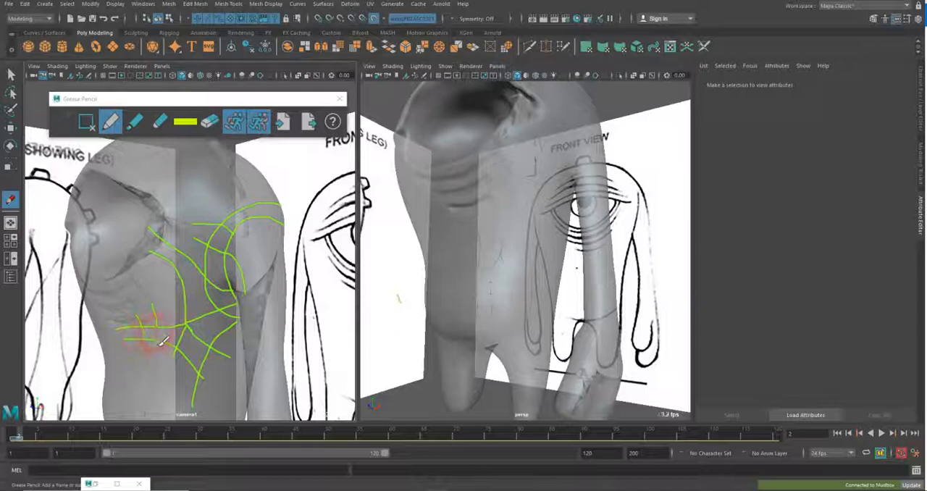
{"action": "mouse_move", "coordinate": [158, 335]}
{"action": "left_mouse_down"}
{"action": "mouse_move", "coordinate": [159, 369]}
{"action": "mouse_move", "coordinate": [175, 363]}
{"action": "mouse_move", "coordinate": [176, 394]}
{"action": "mouse_move", "coordinate": [157, 413]}
{"action": "mouse_move", "coordinate": [139, 408]}
{"action": "mouse_move", "coordinate": [168, 399]}
{"action": "left_mouse_up"}
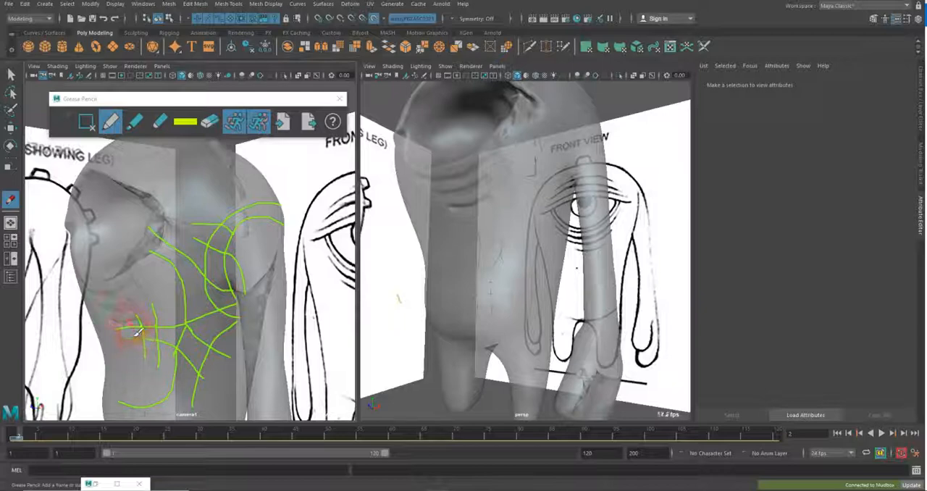
{"action": "left_click_drag", "start_coordinate": [122, 315], "coordinate": [132, 350]}
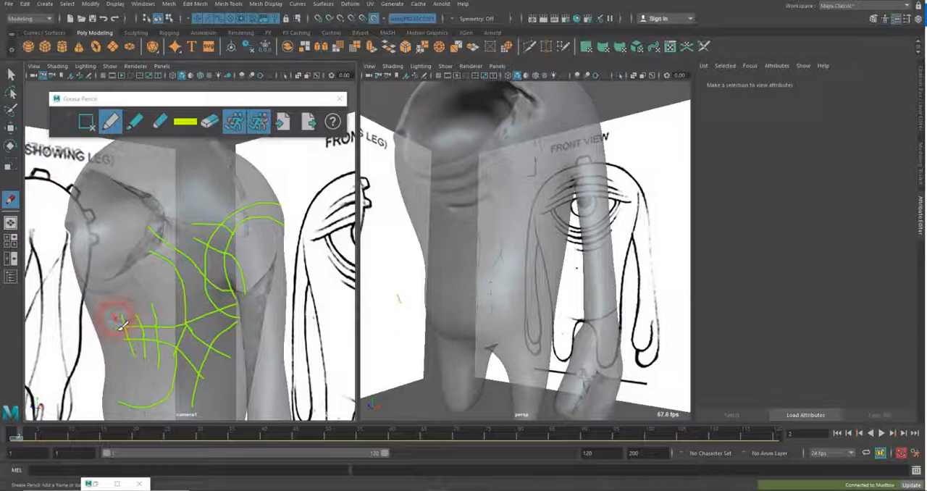
{"action": "mouse_move", "coordinate": [113, 319]}
{"action": "left_mouse_down"}
{"action": "mouse_move", "coordinate": [122, 346]}
{"action": "mouse_move", "coordinate": [145, 368]}
{"action": "left_mouse_up"}
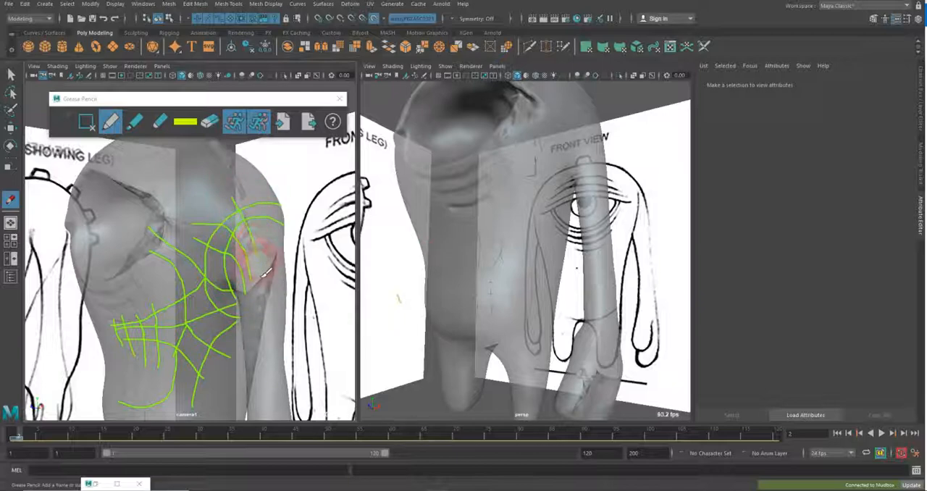
Sketch flow lines running over the shoulder and down through its loops, plus two cross lines from beside the eye socket toward the shoulder top
{"action": "left_click_drag", "start_coordinate": [234, 161], "coordinate": [271, 279]}
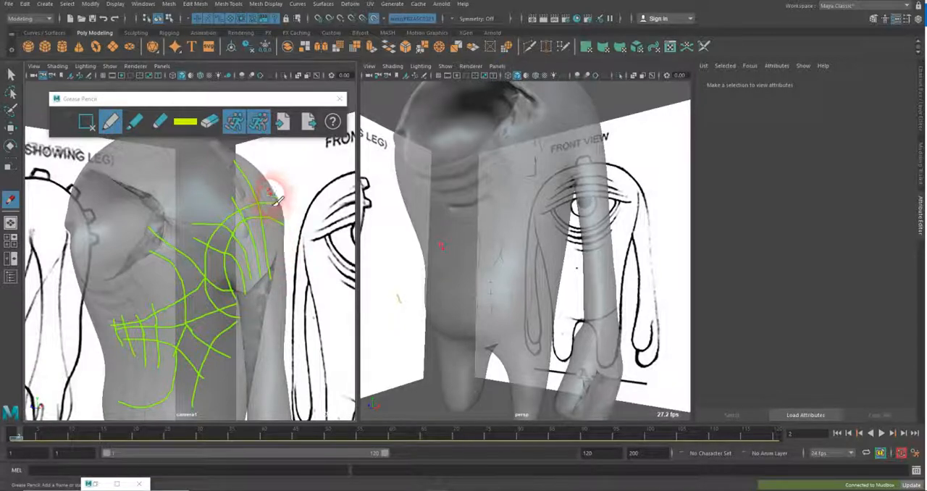
{"action": "left_click_drag", "start_coordinate": [271, 194], "coordinate": [281, 277]}
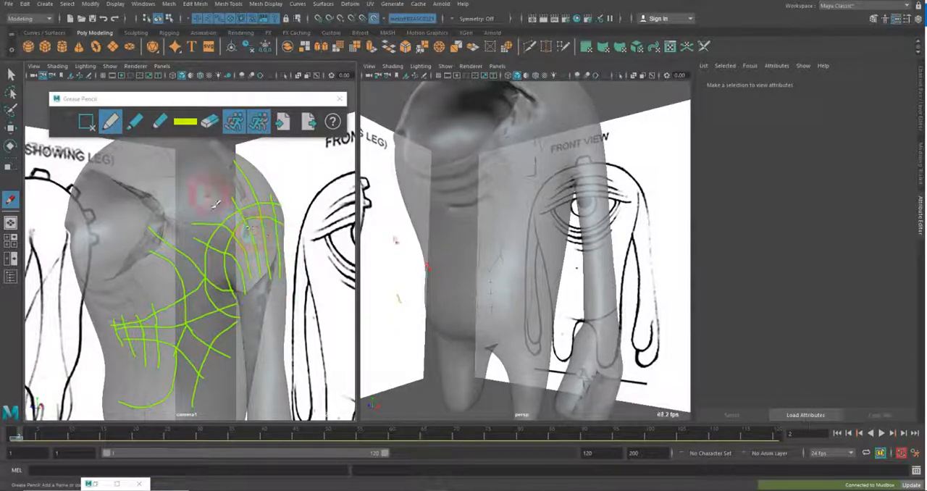
{"action": "mouse_move", "coordinate": [185, 177]}
{"action": "left_mouse_down"}
{"action": "mouse_move", "coordinate": [196, 166]}
{"action": "mouse_move", "coordinate": [262, 164]}
{"action": "left_mouse_up"}
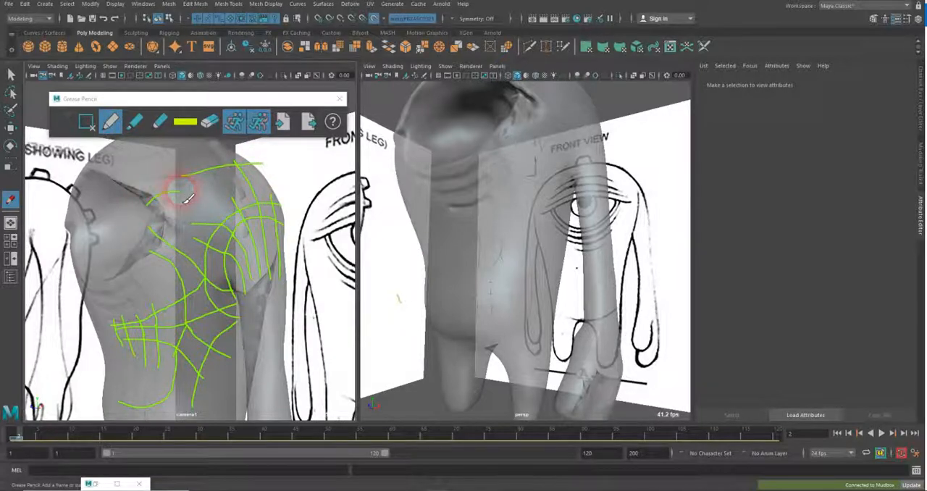
{"action": "left_click_drag", "start_coordinate": [183, 191], "coordinate": [216, 192]}
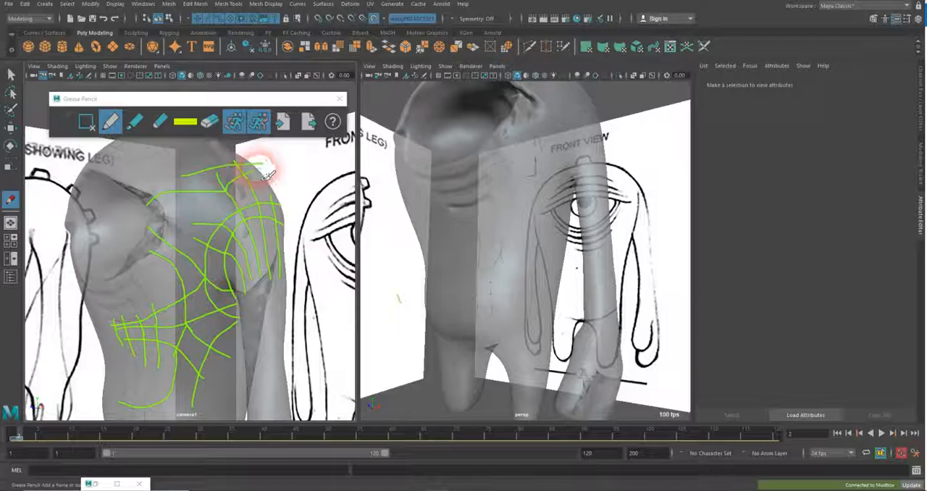
Undo the stray Grease Pencil strokes and sketch a line rising from the upper chest toward the head across the upper cross lines
{"action": "key", "text": "z"}
{"action": "key", "text": "ctrl+z"}
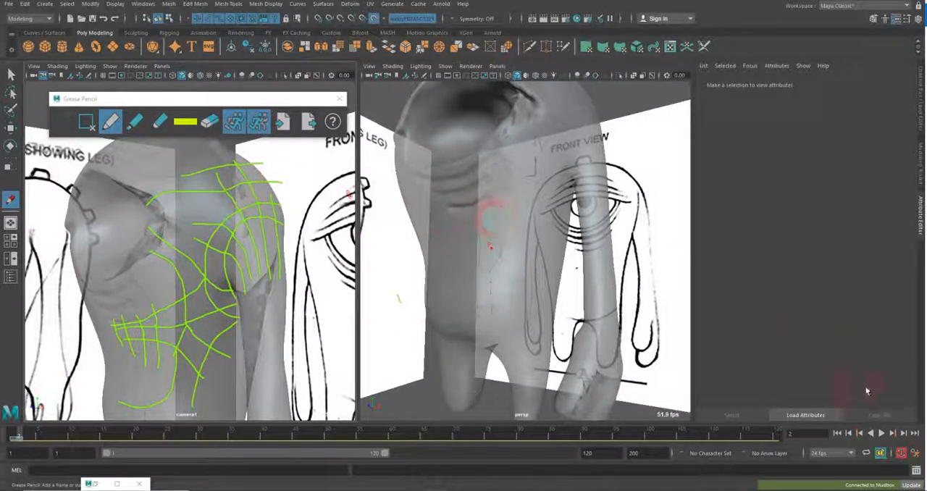
{"action": "key", "text": "ctrl+z"}
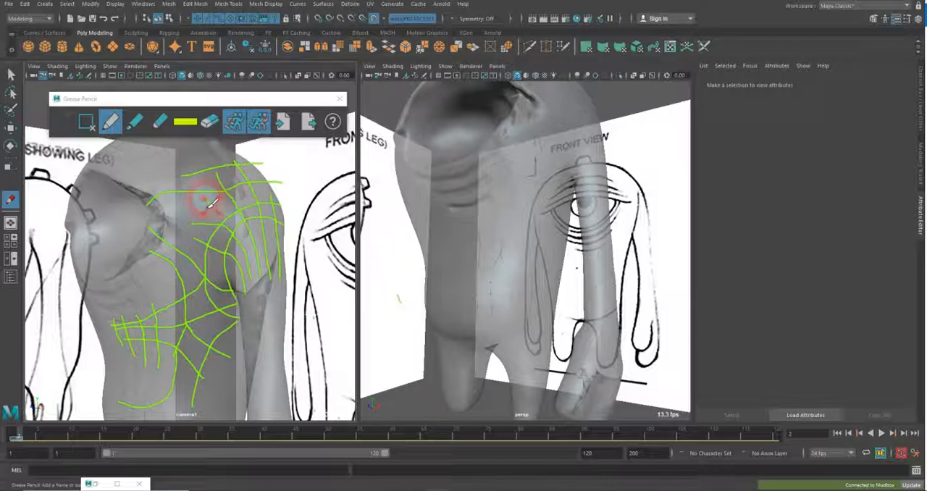
{"action": "left_click_drag", "start_coordinate": [210, 203], "coordinate": [192, 142]}
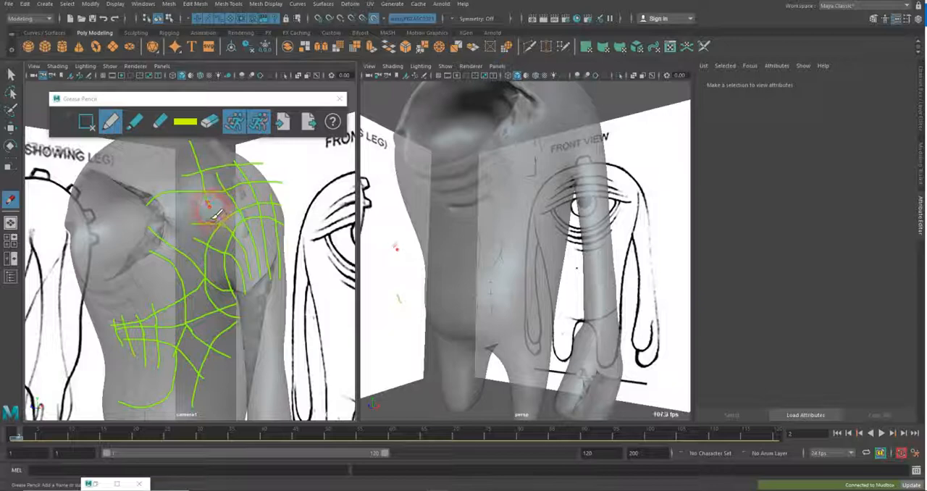
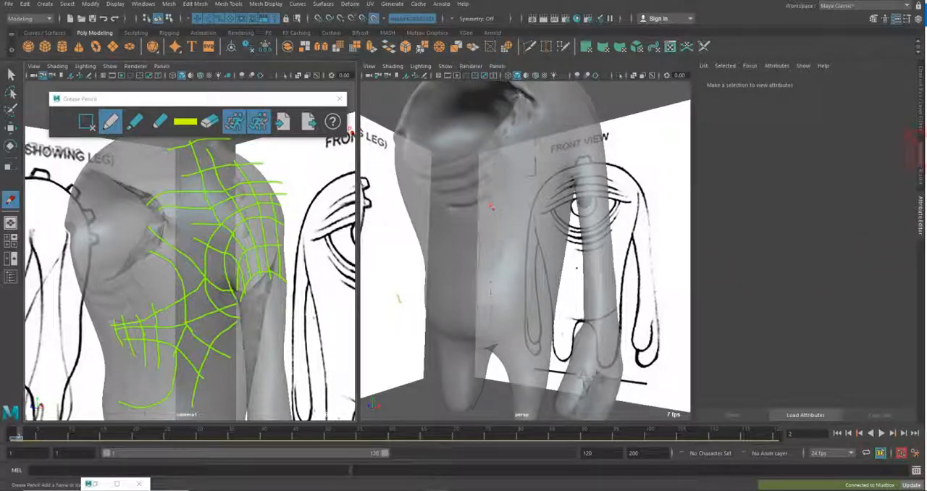
Activate the Quad Draw tool for building new geometry over the sculpt
{"action": "left_click", "coordinate": [920, 158]}
{"action": "left_click", "coordinate": [897, 326]}
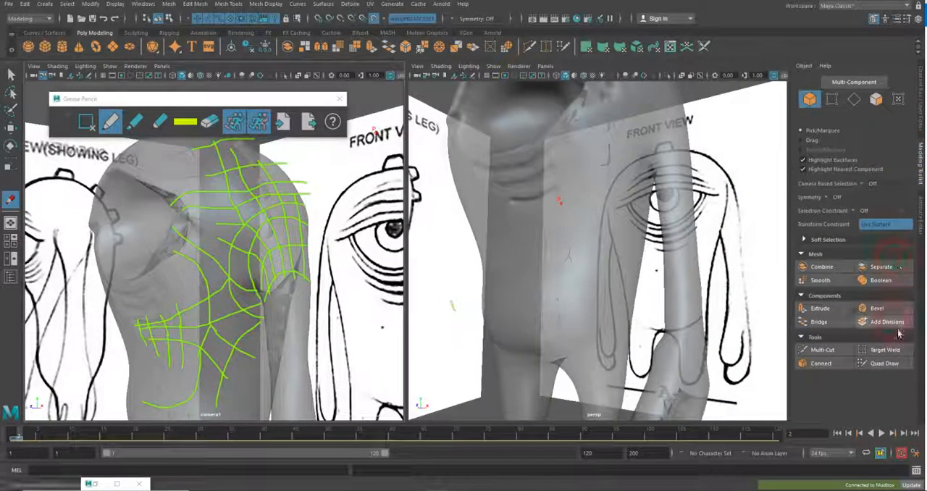
{"action": "left_click", "coordinate": [889, 364]}
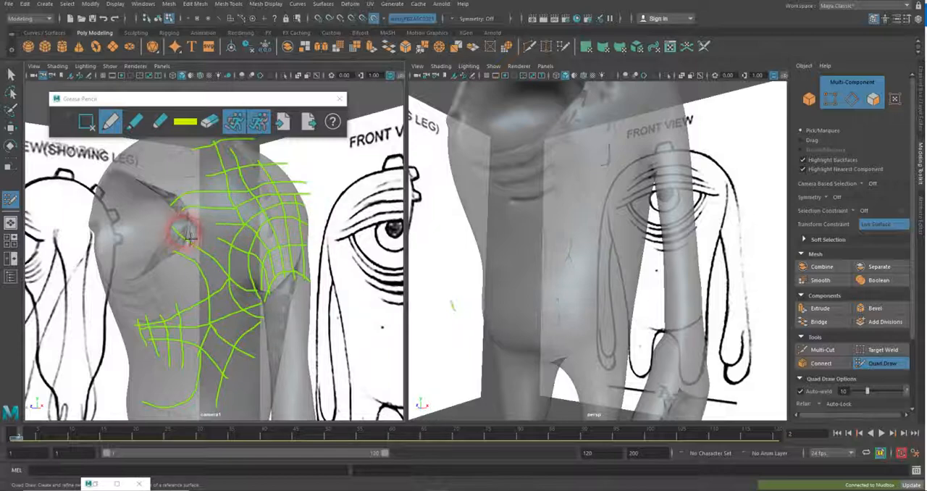
Switch layer1's display type and restore its previous setting
{"action": "left_click", "coordinate": [920, 101]}
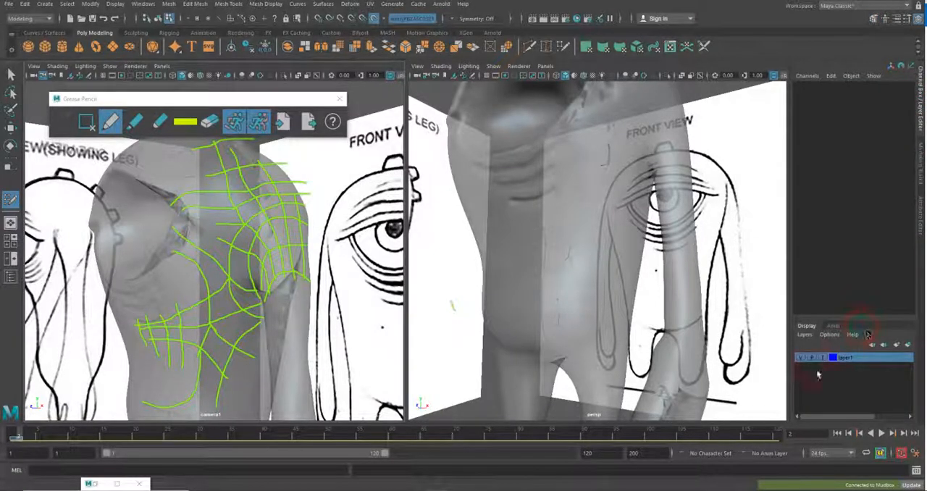
{"action": "left_click", "coordinate": [824, 359]}
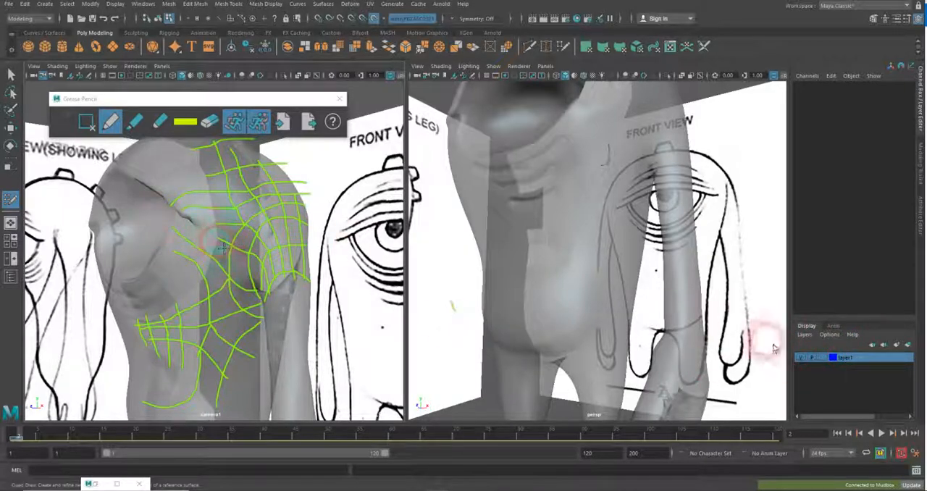
{"action": "left_click", "coordinate": [825, 361]}
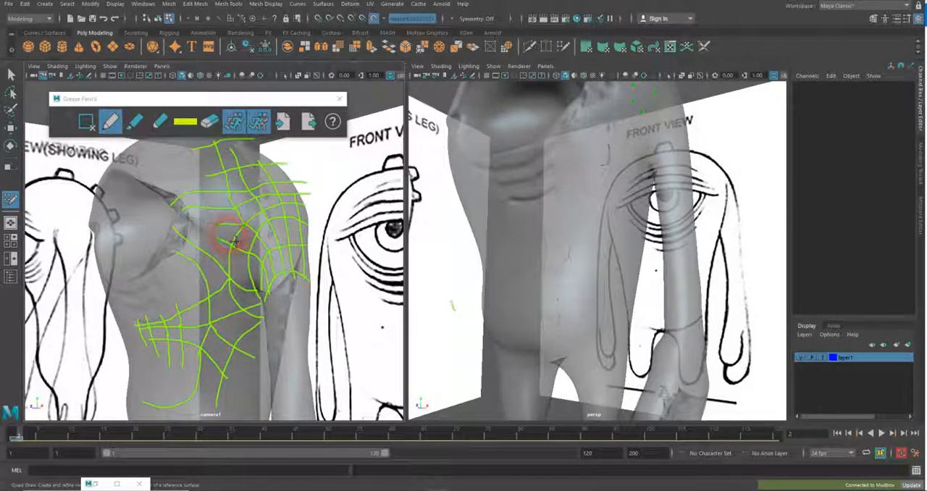
Fill quads between the sketched flow lines beside the eye socket, up toward the head, over the shoulder and across the torso
{"action": "left_click", "coordinate": [232, 235], "text": "shift"}
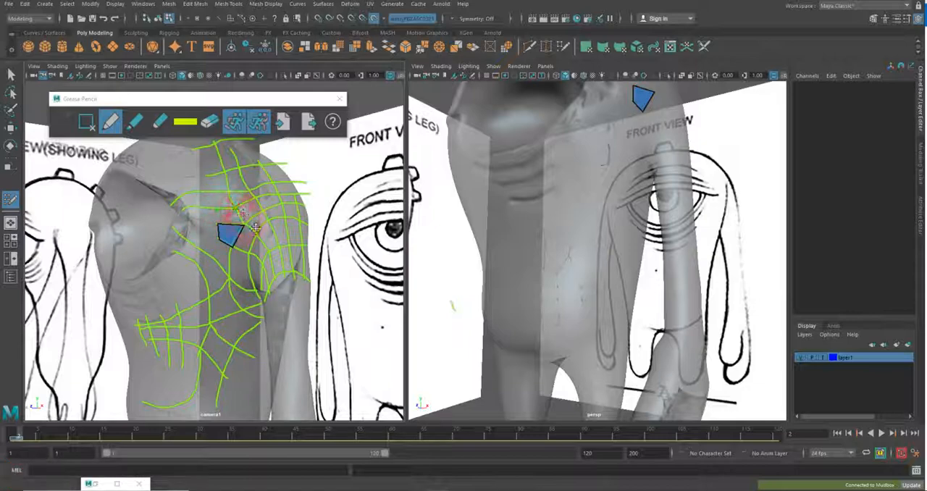
{"action": "left_click", "coordinate": [235, 221], "text": "shift"}
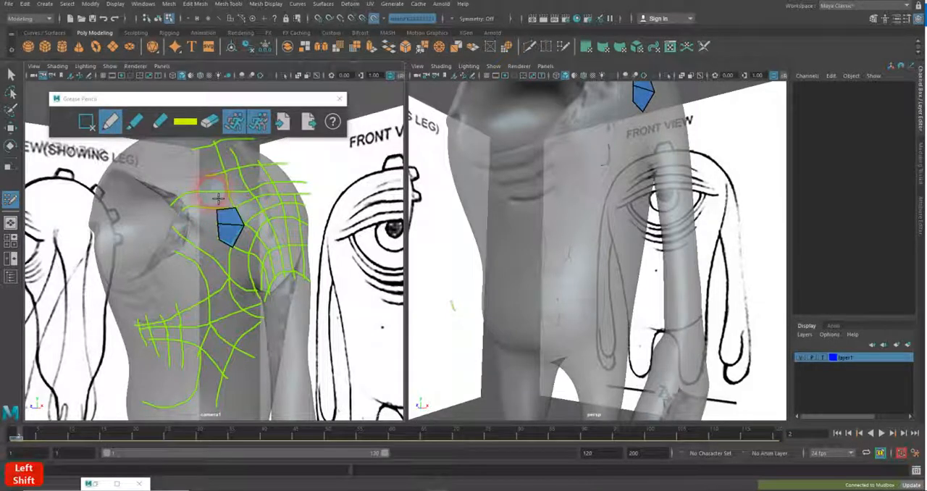
{"action": "left_click", "coordinate": [224, 199], "text": "shift"}
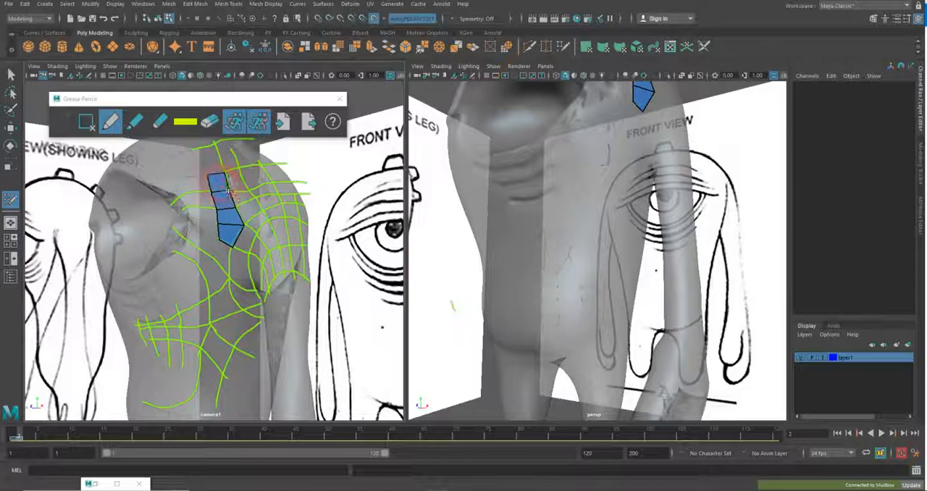
{"action": "key", "text": "shift"}
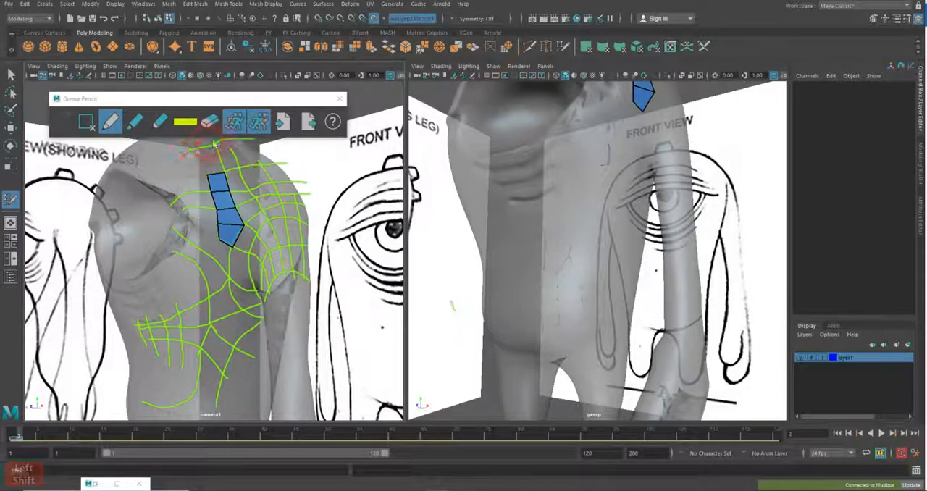
{"action": "key", "text": "shift"}
{"action": "left_click", "coordinate": [215, 148], "text": "shift"}
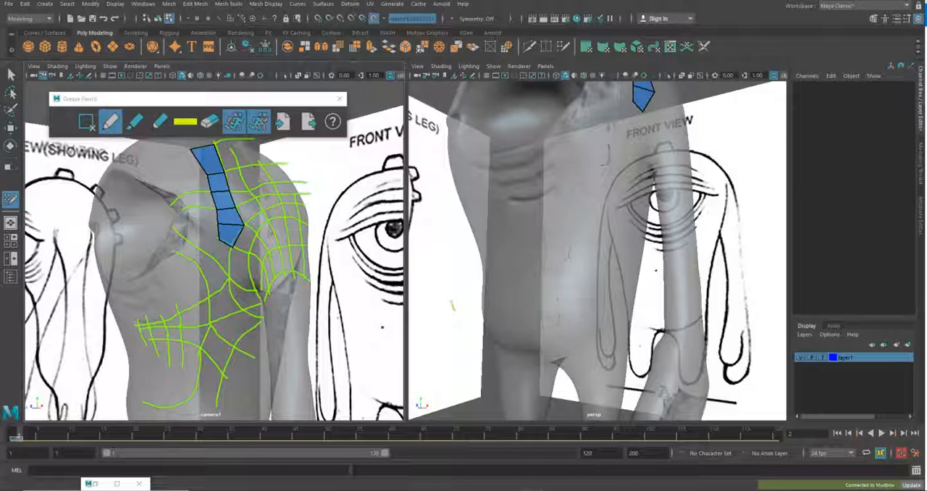
{"action": "key", "text": "shift"}
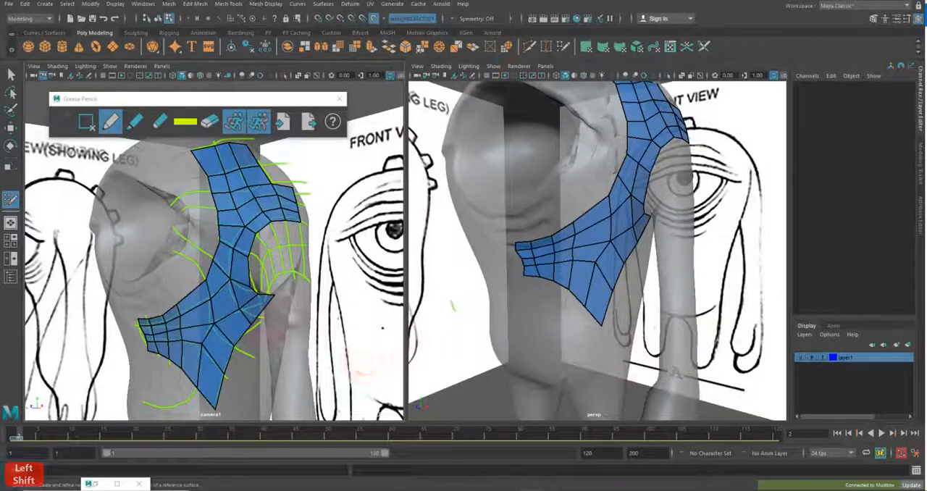
{"action": "left_click_drag", "start_coordinate": [688, 255], "coordinate": [589, 267], "text": "alt"}
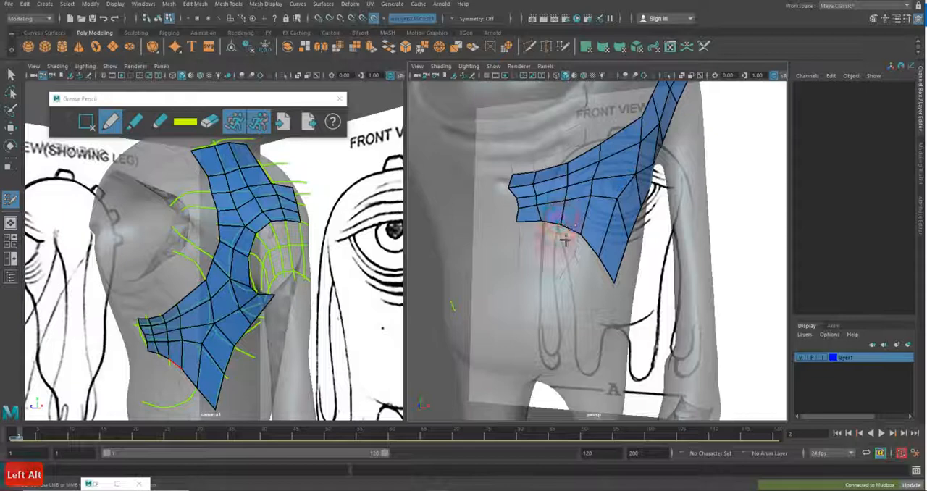
{"action": "left_click_drag", "start_coordinate": [564, 239], "coordinate": [554, 244], "text": "alt"}
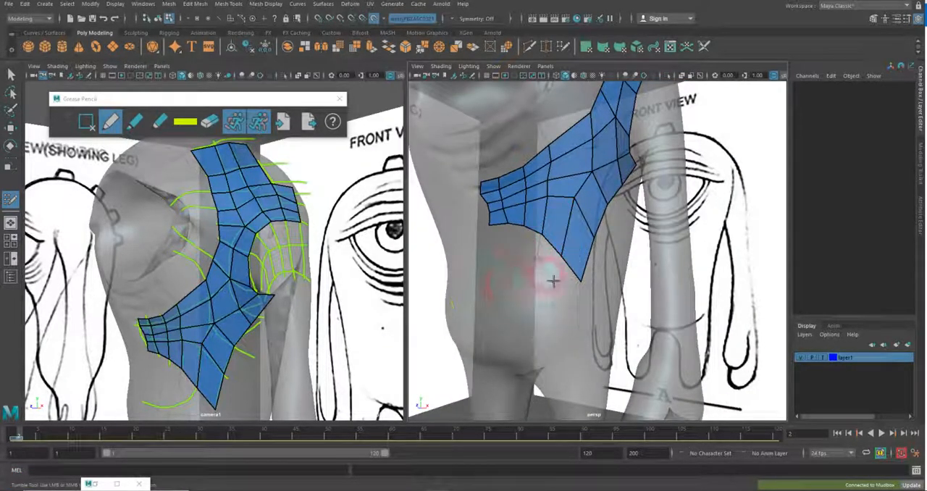
{"action": "left_click_drag", "start_coordinate": [553, 281], "coordinate": [542, 248], "text": "alt"}
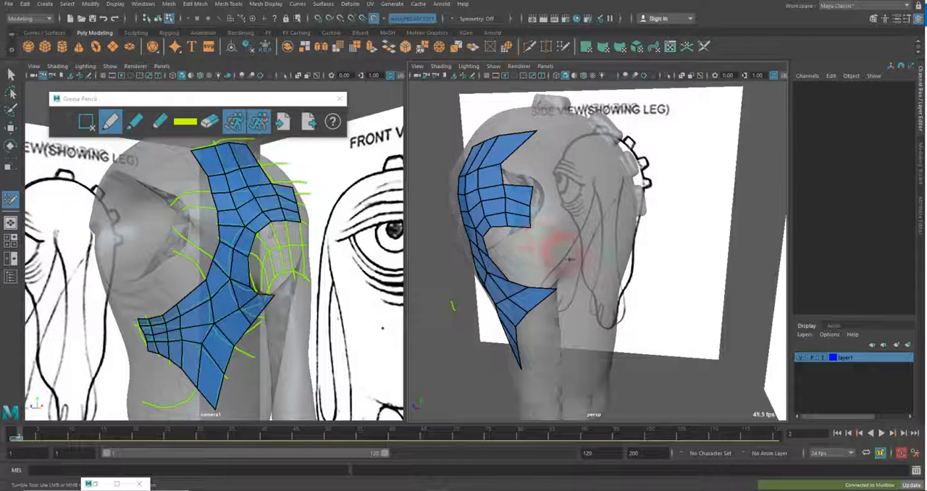
{"action": "mouse_move", "coordinate": [572, 286]}
{"action": "left_mouse_down", "text": "alt"}
{"action": "mouse_move", "coordinate": [631, 271]}
{"action": "mouse_move", "coordinate": [578, 293]}
{"action": "left_mouse_up", "text": "alt"}
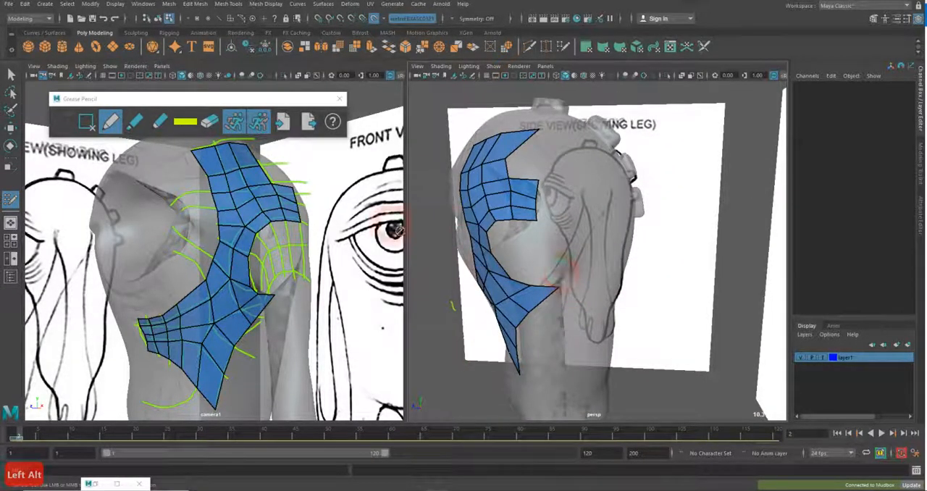
Delete the current Grease Pencil frame and close the Grease Pencil tools
{"action": "left_click", "coordinate": [87, 122]}
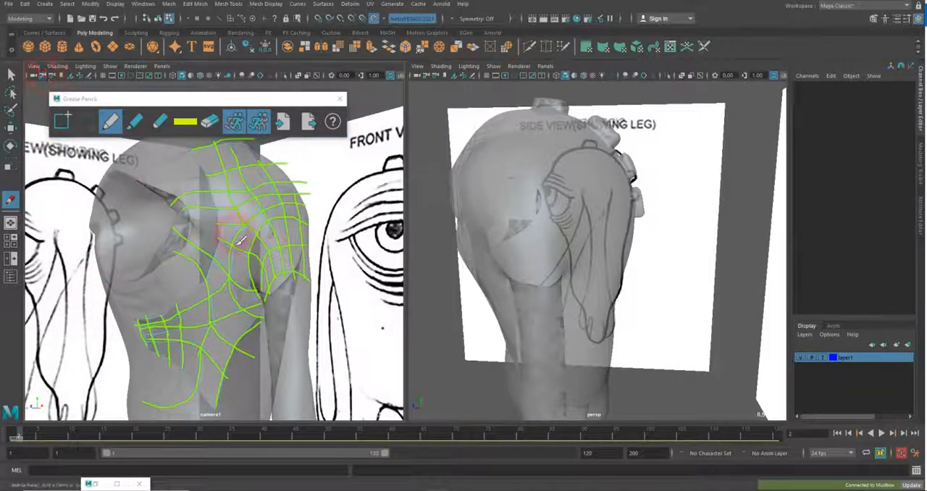
{"action": "left_click_drag", "start_coordinate": [312, 266], "coordinate": [235, 262], "text": "alt"}
{"action": "left_click", "coordinate": [340, 98]}
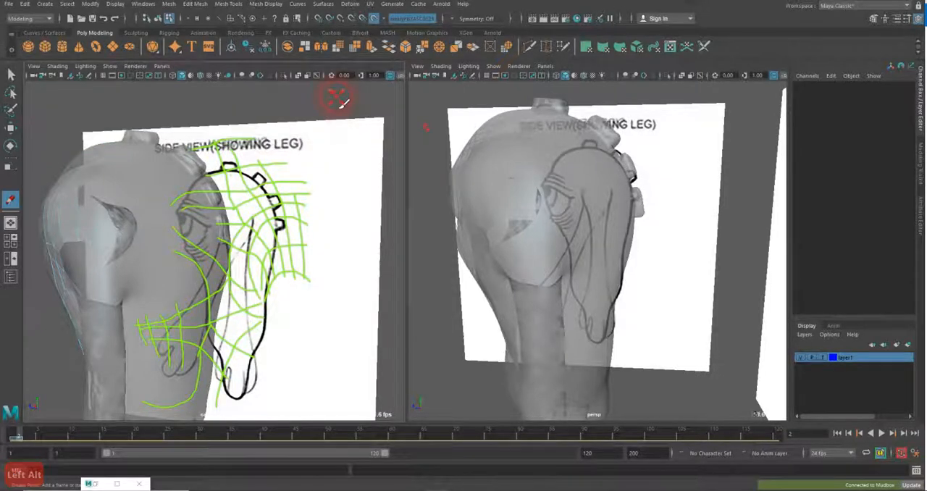
Delete the remaining Grease Pencil frames for all cameras and move the timeline to frame 1
{"action": "right_click", "coordinate": [27, 444]}
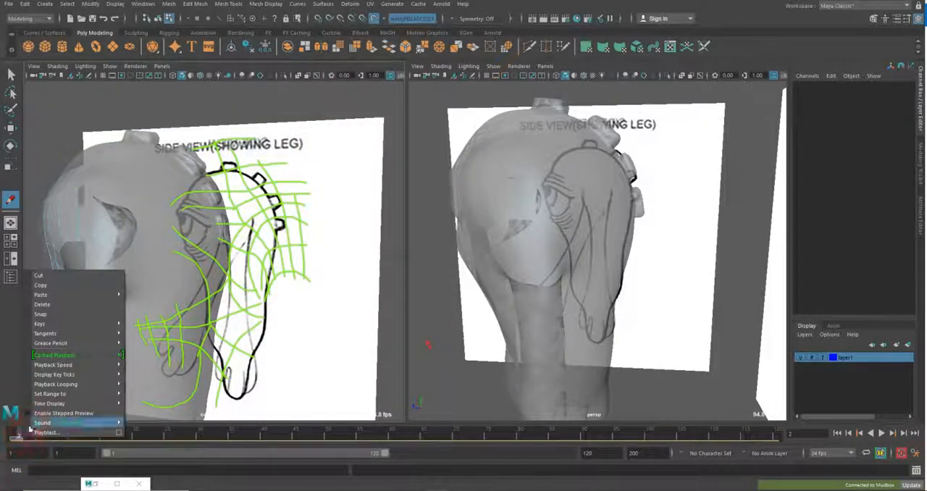
{"action": "mouse_move", "coordinate": [49, 374]}
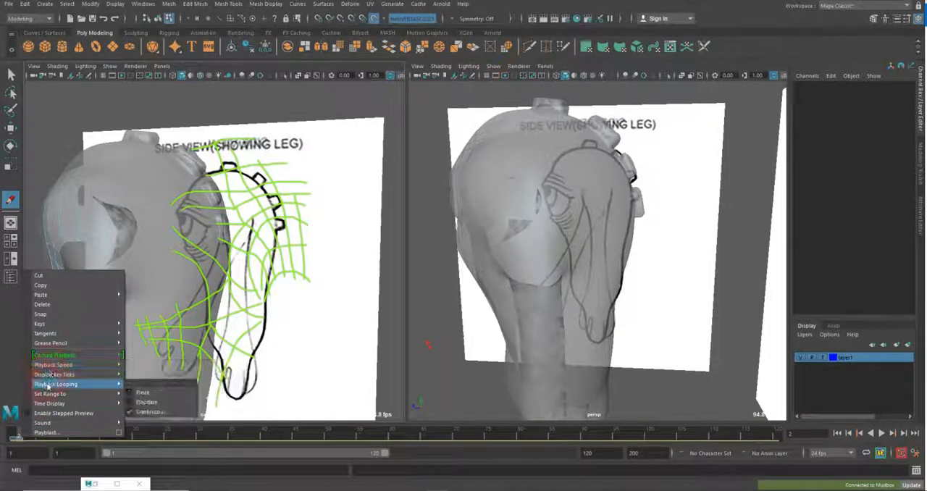
{"action": "mouse_move", "coordinate": [51, 342]}
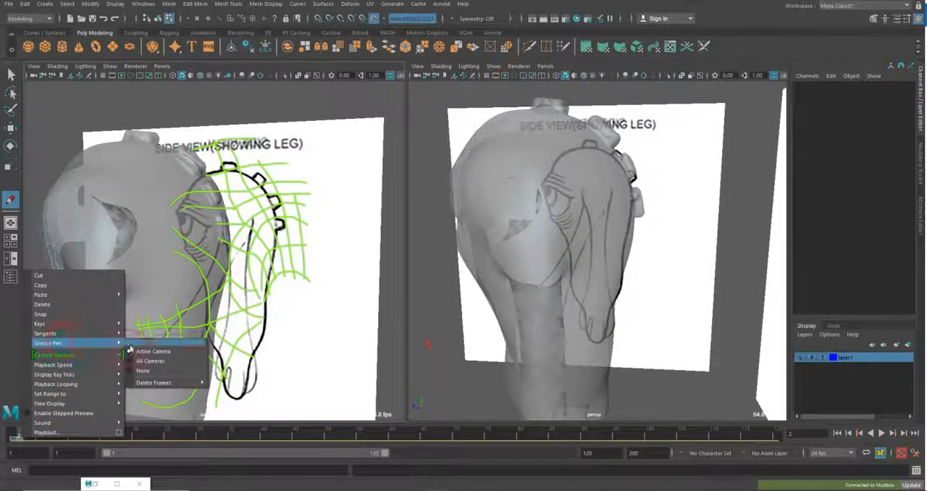
{"action": "mouse_move", "coordinate": [156, 384]}
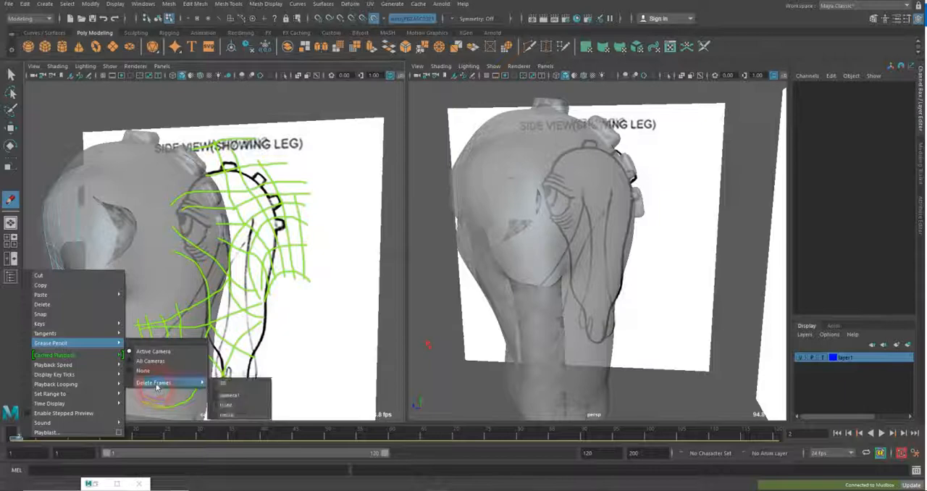
{"action": "left_click", "coordinate": [226, 385]}
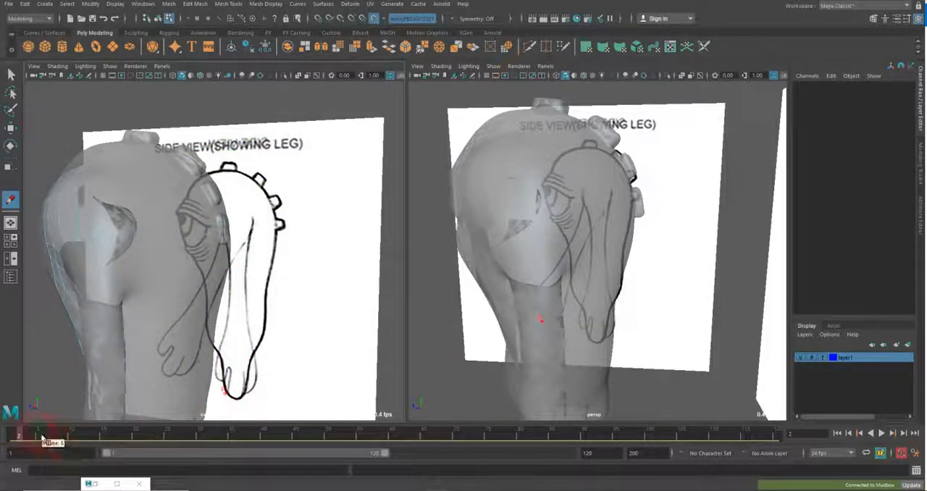
{"action": "left_click_drag", "start_coordinate": [26, 440], "coordinate": [13, 437]}
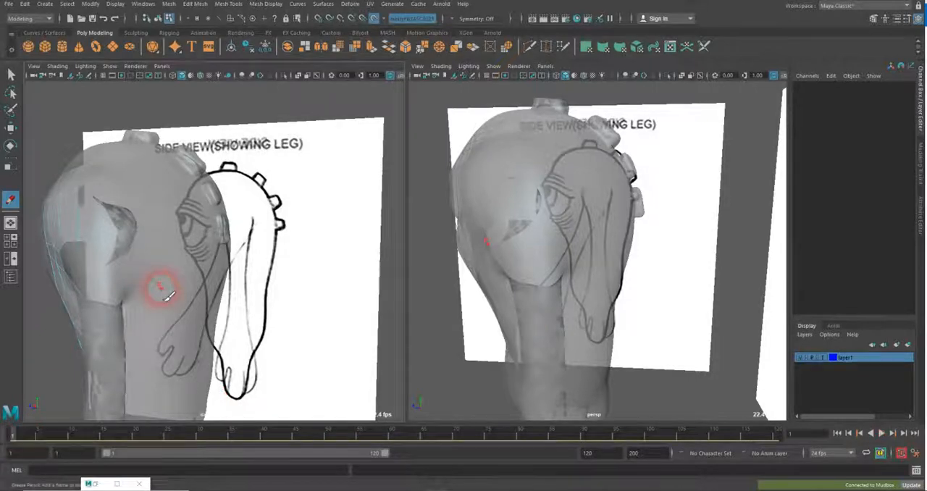
Try to hide the reference images using the Select tool and the hide and show commands
{"action": "left_click_drag", "start_coordinate": [161, 285], "coordinate": [177, 252], "text": "alt"}
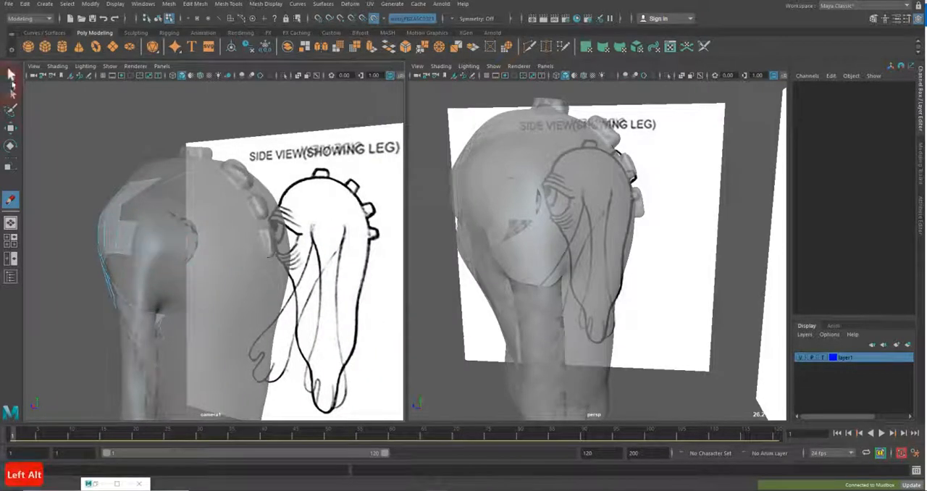
{"action": "left_click_drag", "start_coordinate": [246, 174], "coordinate": [231, 158], "text": "alt"}
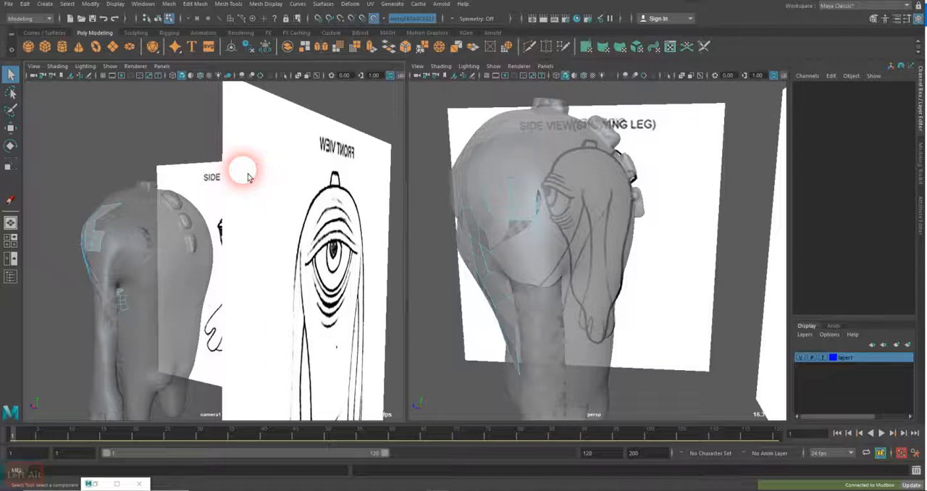
{"action": "key", "text": "shift+h"}
{"action": "key", "text": "ctrl+h"}
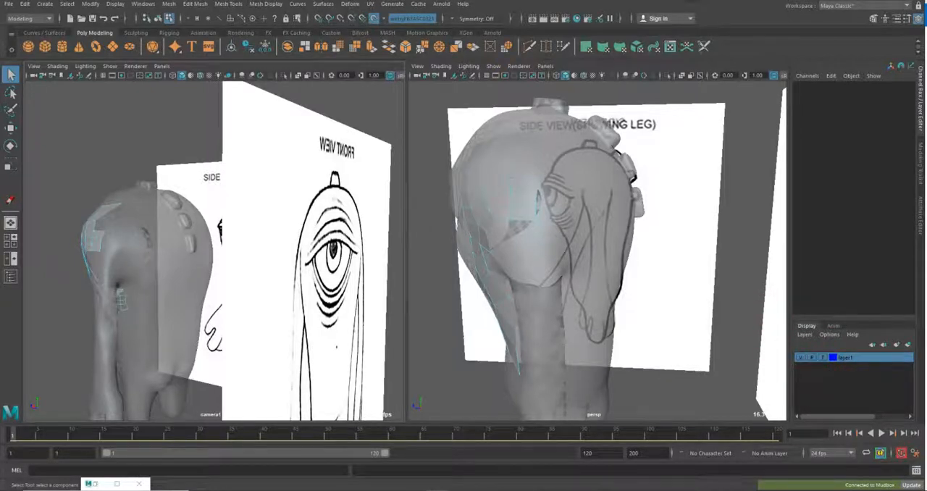
Select imagePlane1 and imagePlane2 together and set their visibility to off, leaving nothing selected and the Outliner minimized
{"action": "left_click", "coordinate": [690, 261], "text": "shift"}
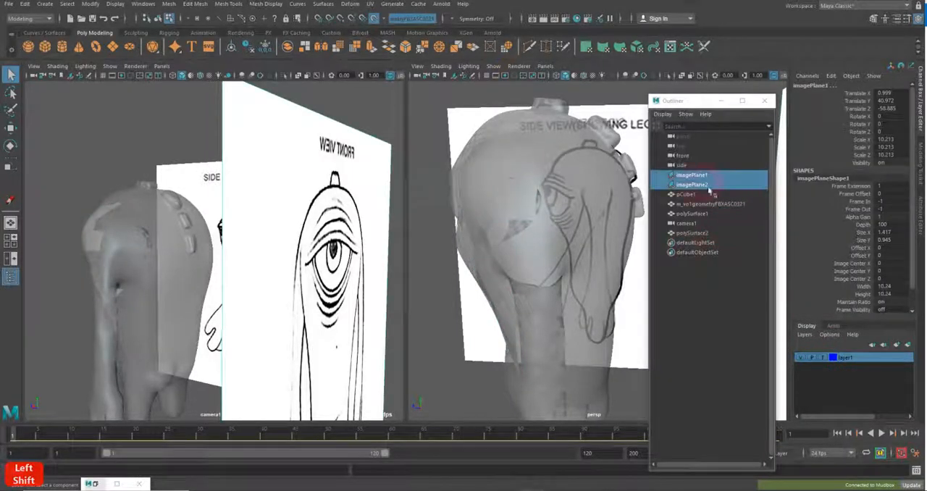
{"action": "left_click", "coordinate": [691, 109]}
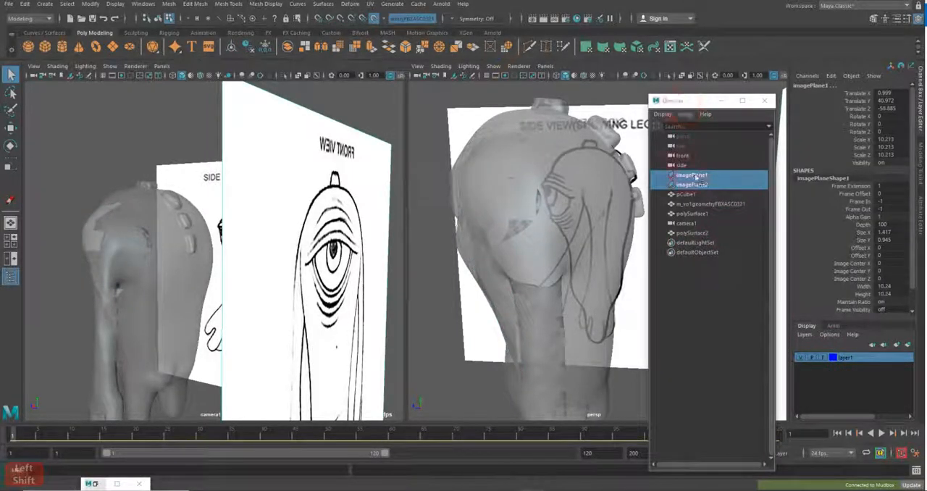
{"action": "left_click", "coordinate": [710, 179]}
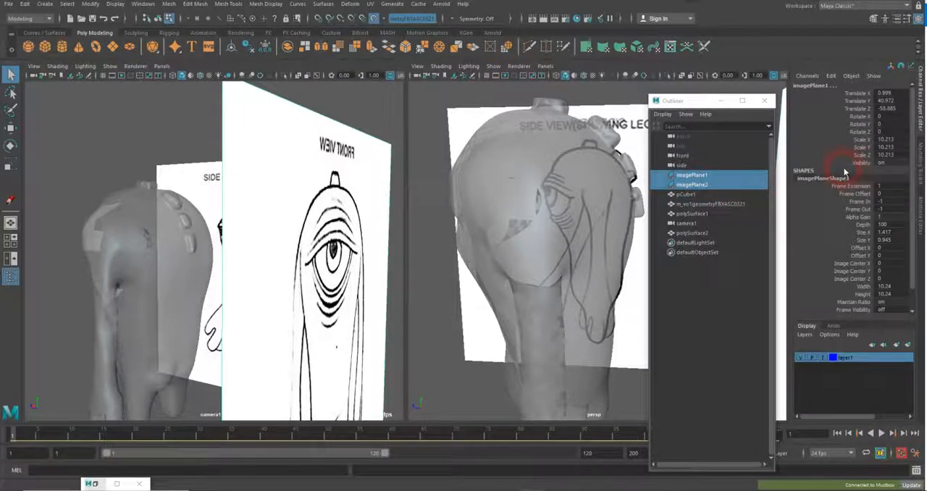
{"action": "key", "text": "ctrl+h"}
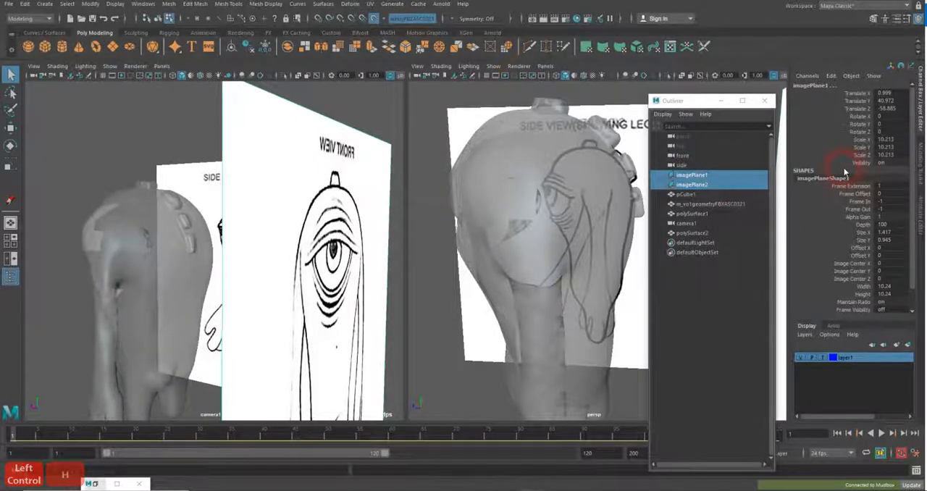
{"action": "key", "text": "shift+h"}
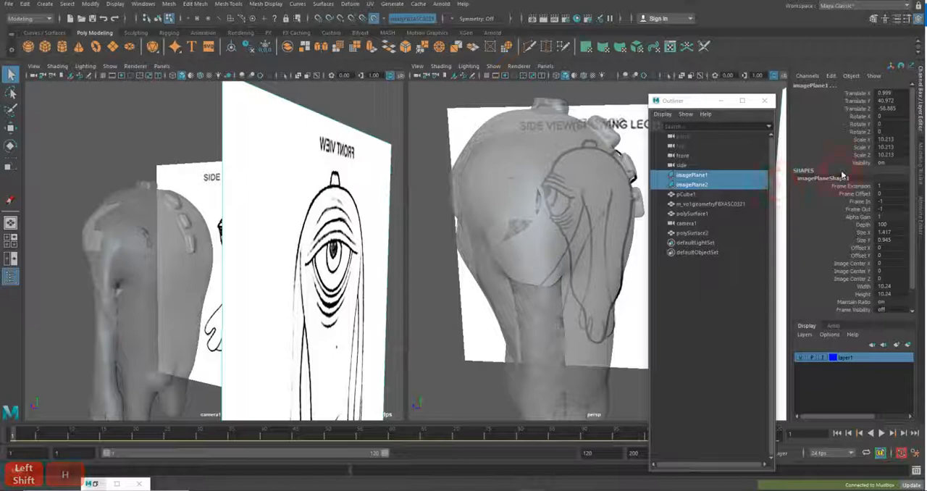
{"action": "left_click", "coordinate": [853, 163]}
{"action": "left_click", "coordinate": [882, 164]}
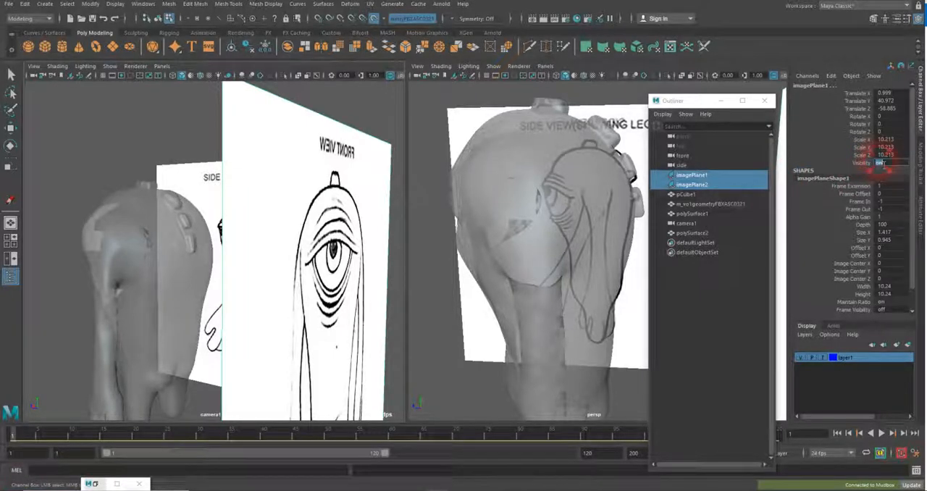
{"action": "type", "text": "0"}
{"action": "key", "text": "Return"}
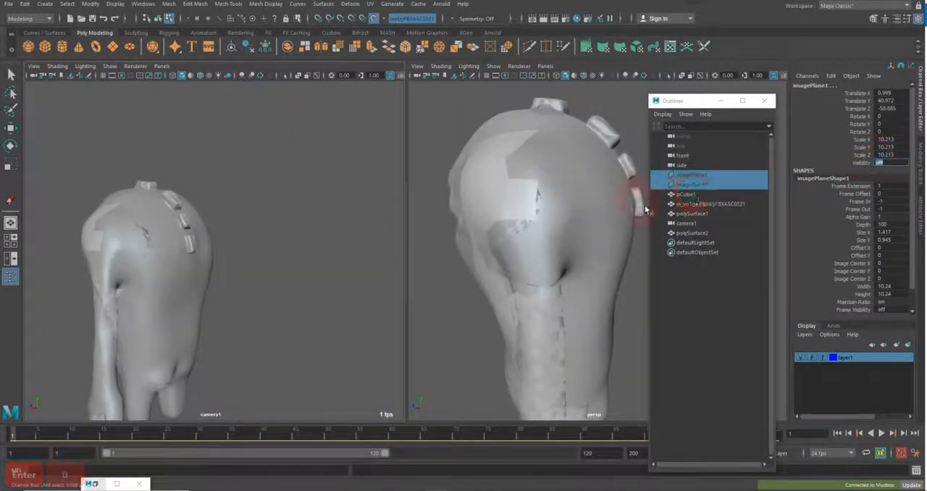
{"action": "left_click", "coordinate": [216, 267]}
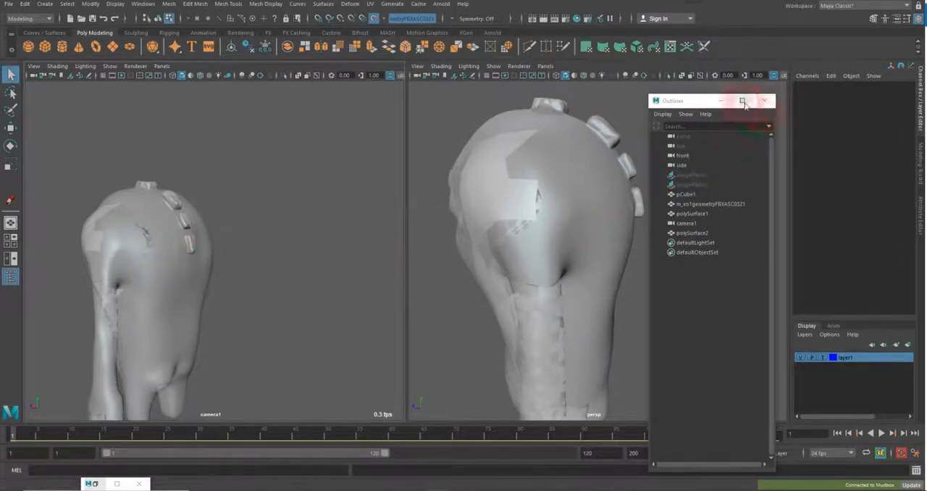
{"action": "left_click", "coordinate": [721, 103]}
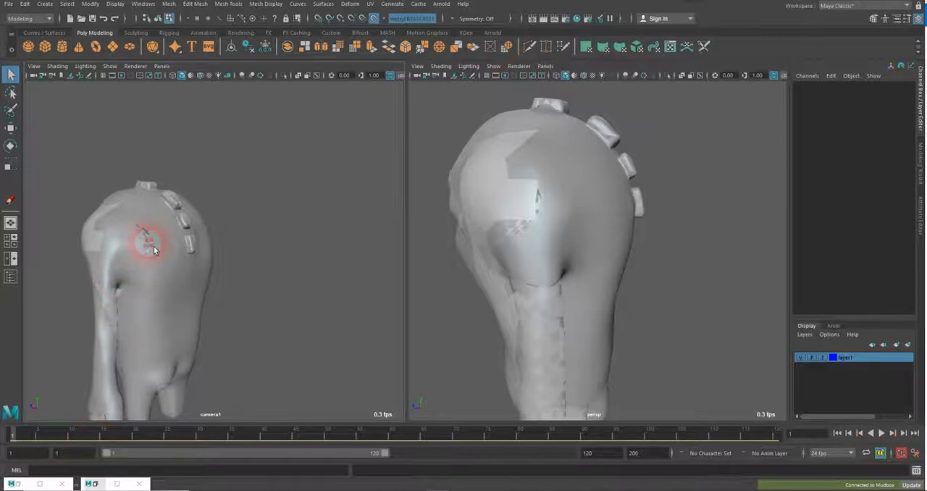
{"action": "left_click", "coordinate": [110, 278]}
{"action": "left_click_drag", "start_coordinate": [113, 288], "coordinate": [283, 260], "text": "alt"}
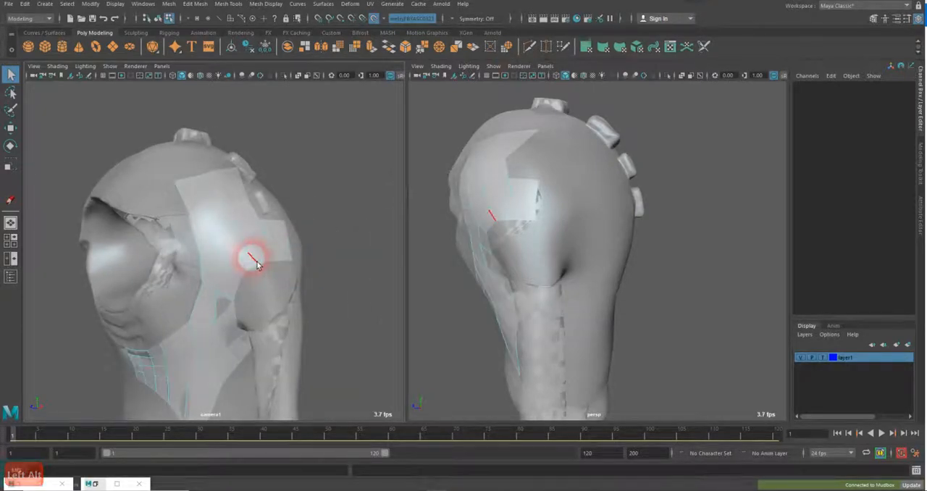
Select the retopology mesh polySurface2 in object mode, add it to layer1, and clear the selection
{"action": "right_click", "coordinate": [864, 368]}
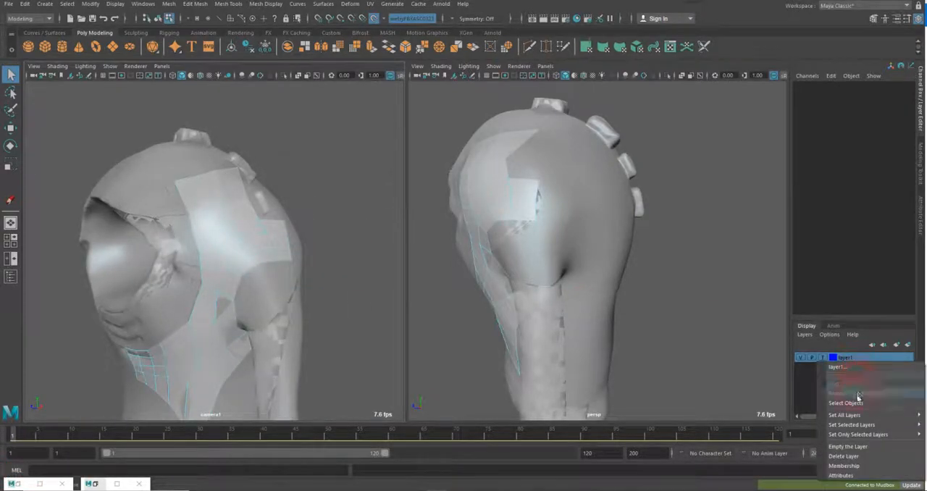
{"action": "left_click", "coordinate": [820, 383]}
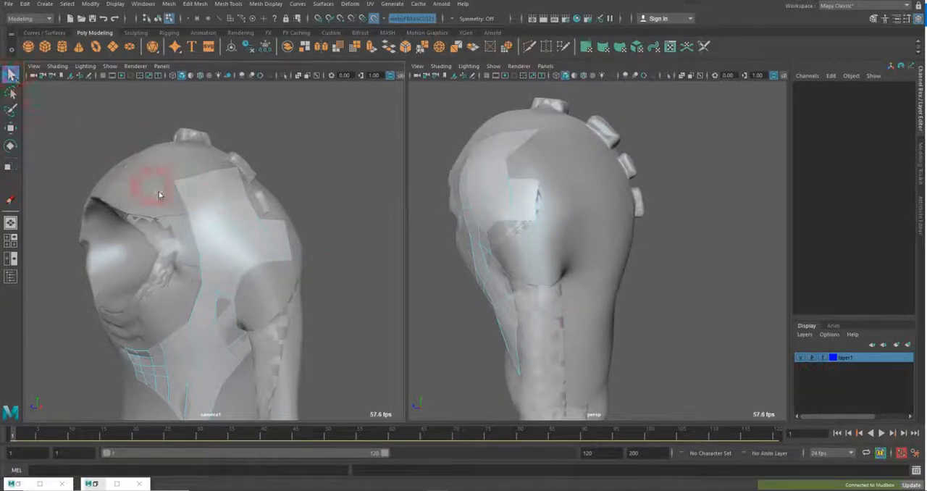
{"action": "right_click", "coordinate": [191, 195]}
{"action": "left_click", "coordinate": [232, 181]}
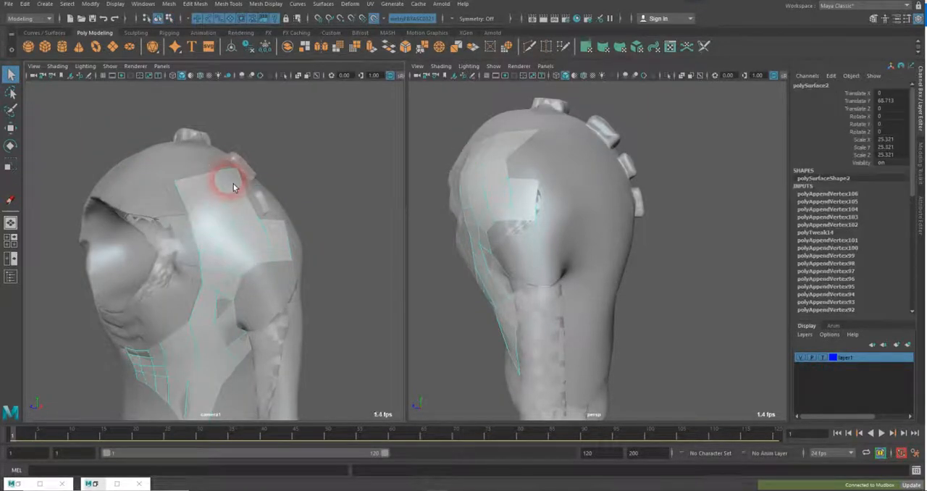
{"action": "left_click", "coordinate": [327, 182]}
{"action": "left_click", "coordinate": [224, 211]}
{"action": "left_click", "coordinate": [721, 328]}
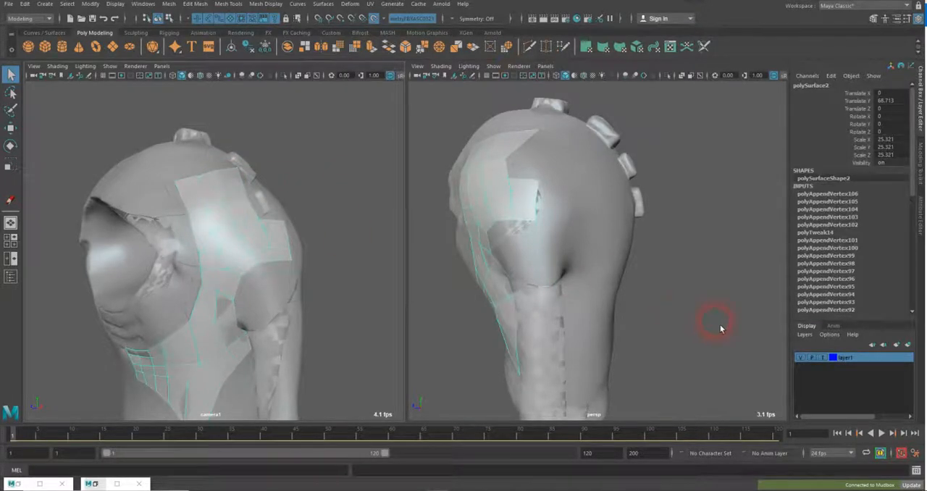
{"action": "right_click", "coordinate": [900, 360]}
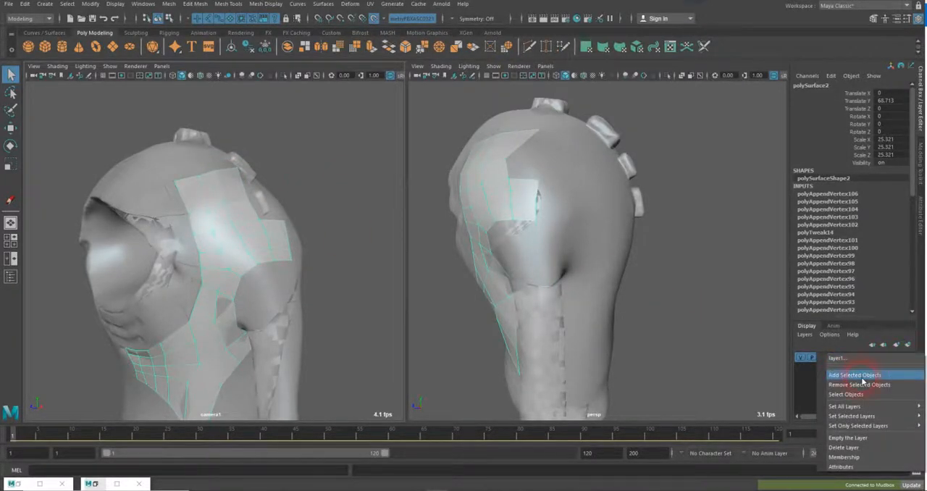
{"action": "left_click", "coordinate": [862, 377]}
{"action": "left_click", "coordinate": [355, 216]}
Select the sculpt mesh m_vo1geometryFBXASC0321 in the Outliner, create a new display layer containing it, and clear the selection
{"action": "left_click_drag", "start_coordinate": [355, 218], "coordinate": [276, 247], "text": "alt"}
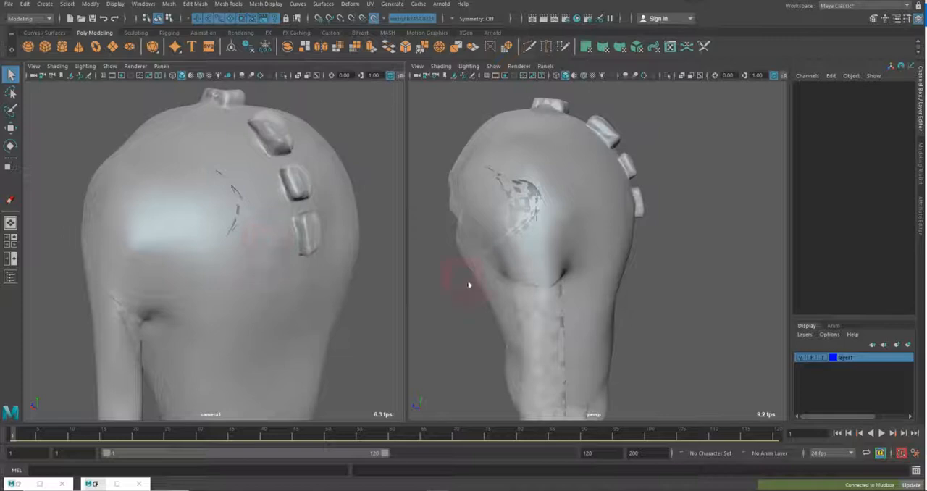
{"action": "left_click_drag", "start_coordinate": [294, 238], "coordinate": [324, 251], "text": "alt"}
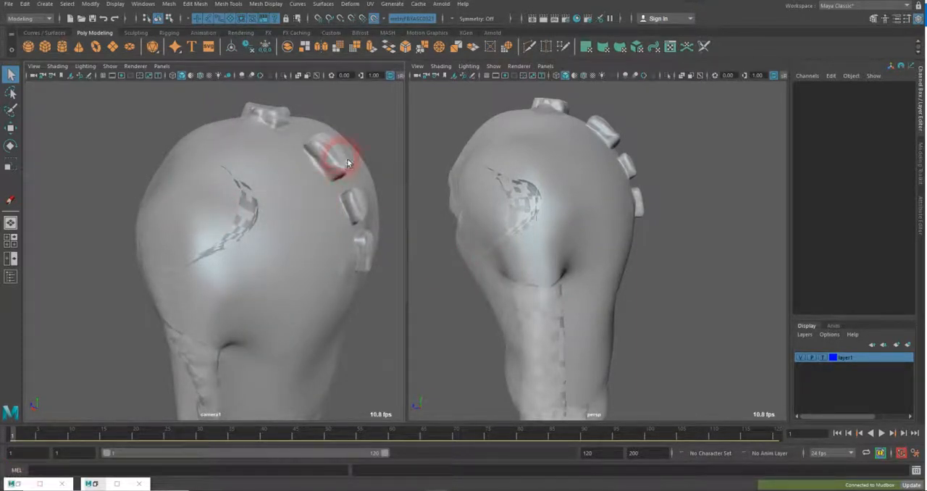
{"action": "left_click", "coordinate": [18, 485]}
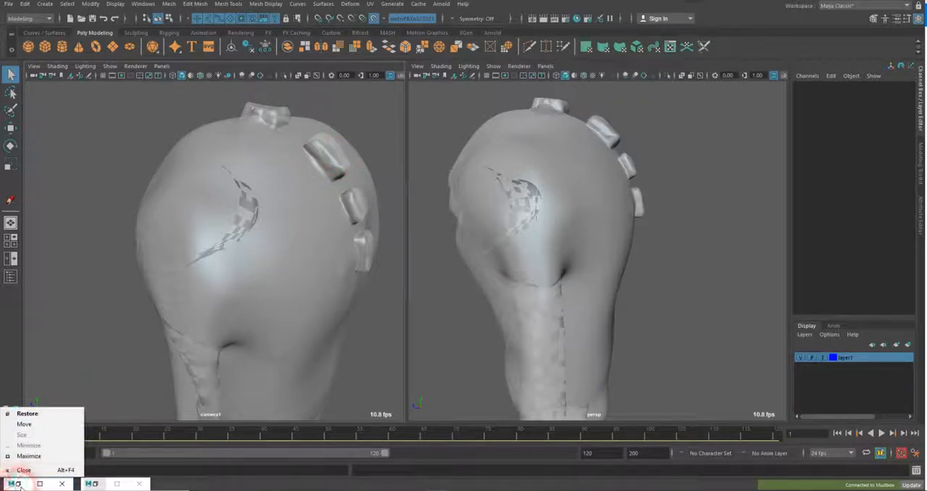
{"action": "left_click", "coordinate": [20, 486]}
{"action": "left_click", "coordinate": [24, 486]}
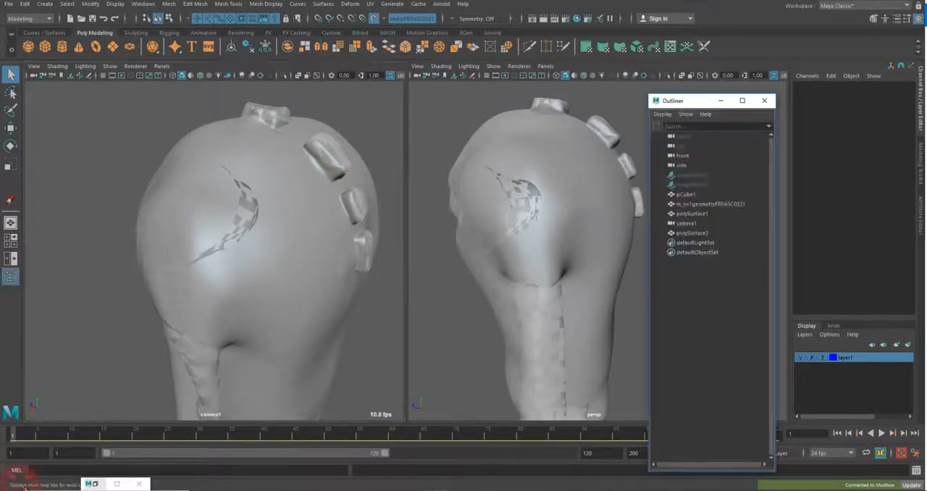
{"action": "left_click", "coordinate": [722, 206]}
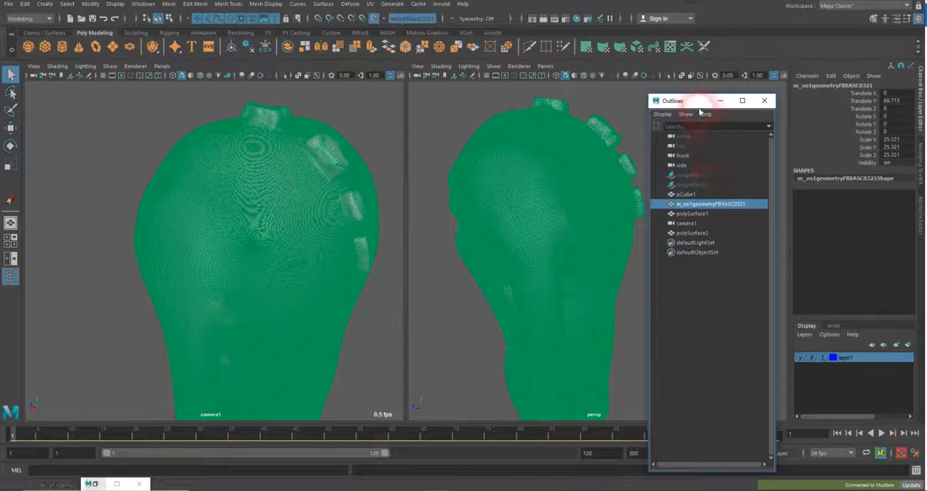
{"action": "left_click_drag", "start_coordinate": [699, 101], "coordinate": [615, 101]}
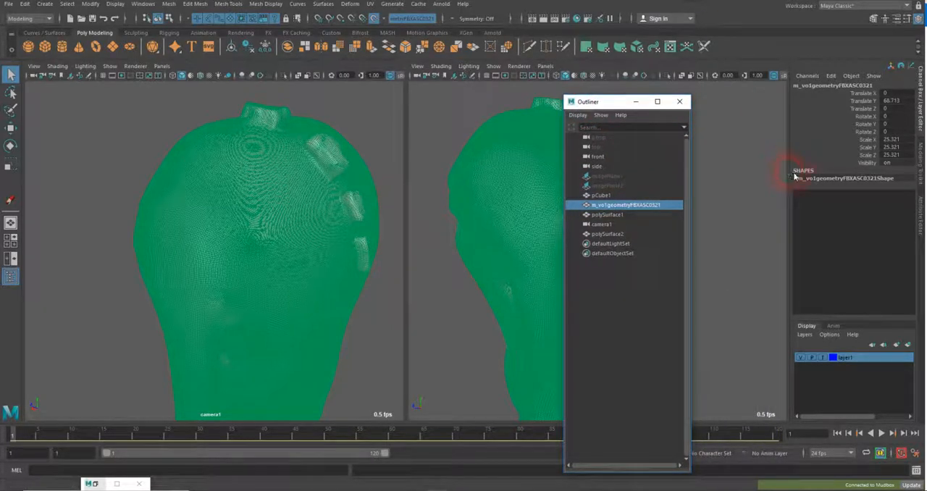
{"action": "left_click", "coordinate": [911, 348]}
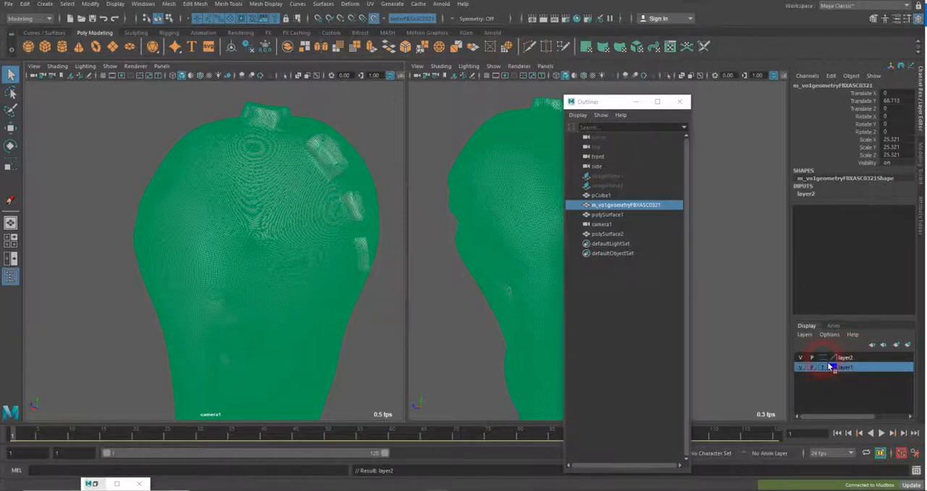
{"action": "left_click", "coordinate": [752, 345]}
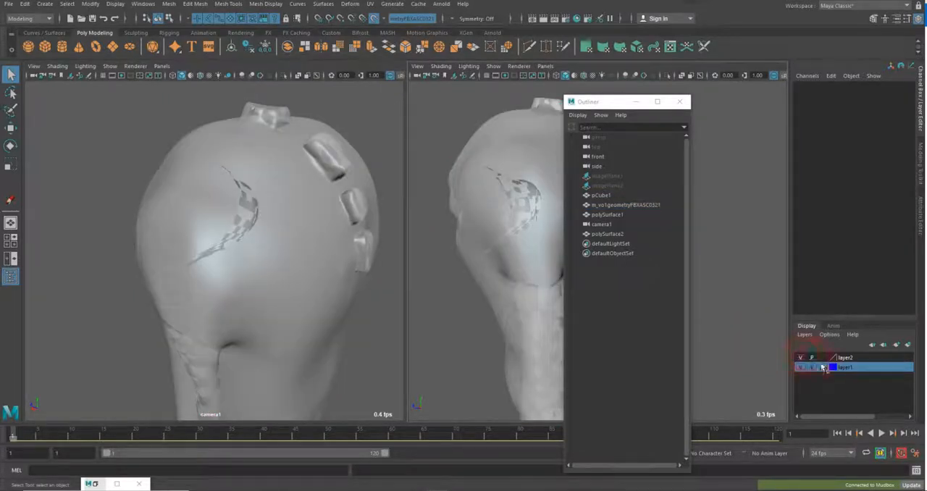
Hide the sculpt on layer2 and set layer1 to reference display to inspect the shaded retopology mesh by itself
{"action": "left_click", "coordinate": [802, 359]}
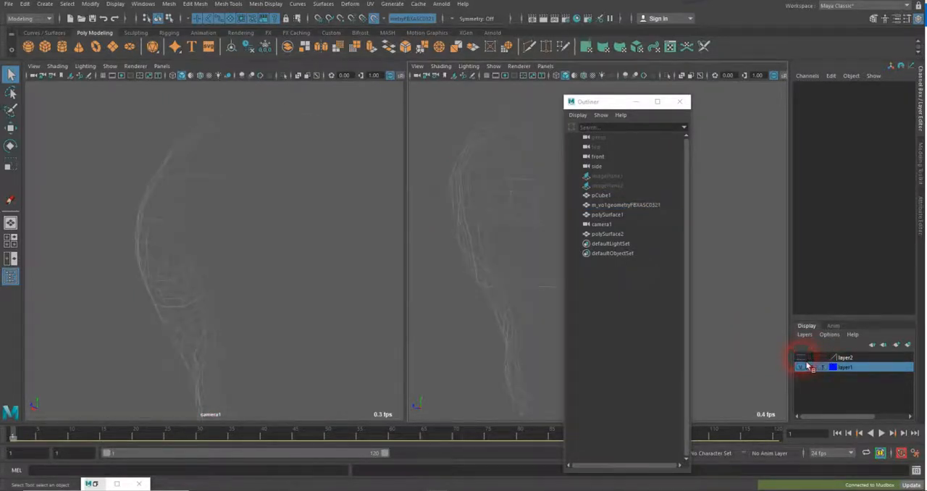
{"action": "left_click", "coordinate": [802, 359]}
{"action": "left_click_drag", "start_coordinate": [300, 242], "coordinate": [376, 233], "text": "alt"}
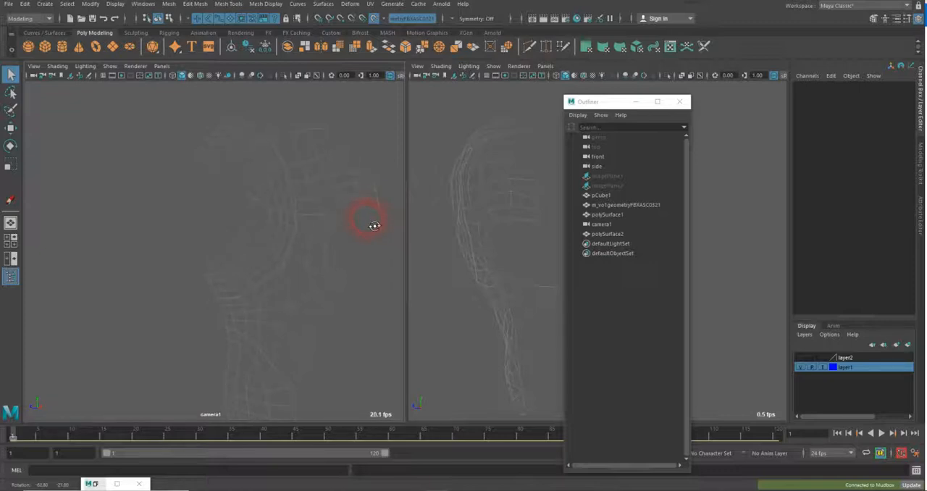
{"action": "left_click_drag", "start_coordinate": [373, 225], "coordinate": [213, 223], "text": "alt"}
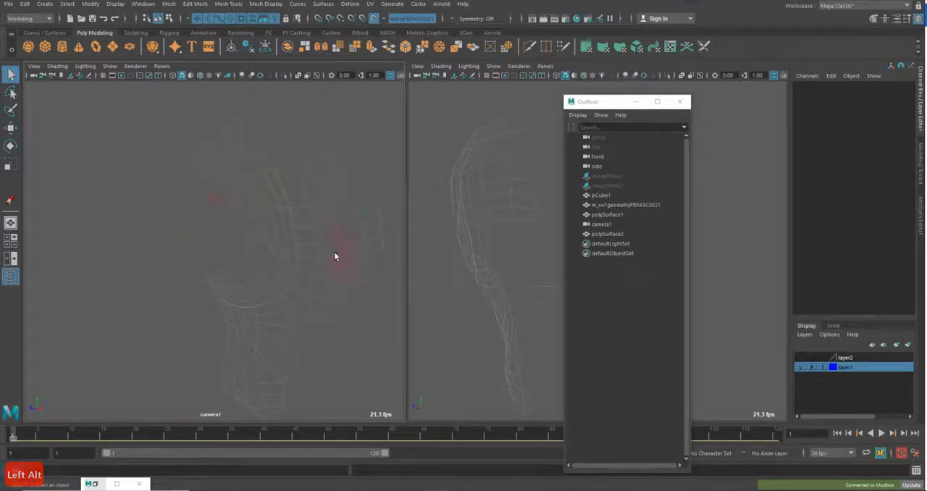
{"action": "left_click", "coordinate": [826, 370]}
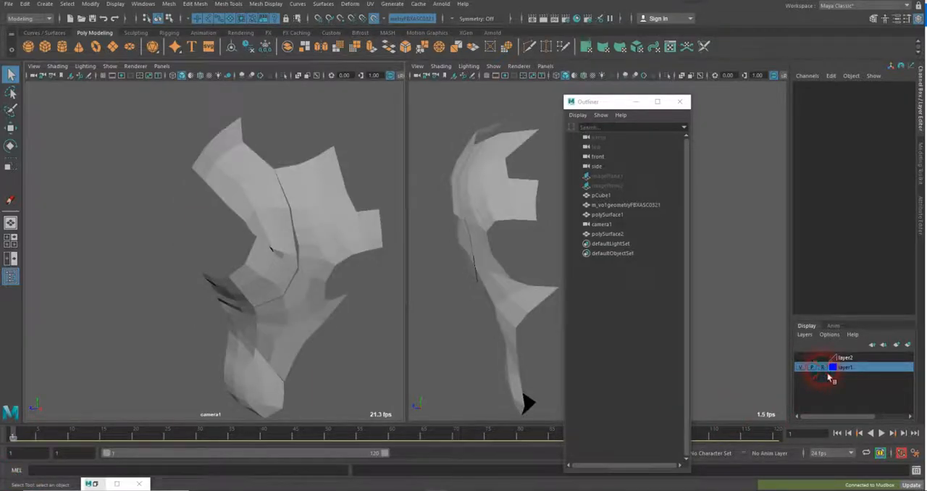
{"action": "left_click", "coordinate": [261, 311]}
{"action": "mouse_move", "coordinate": [182, 266]}
{"action": "left_mouse_down", "text": "alt"}
{"action": "mouse_move", "coordinate": [207, 253]}
{"action": "mouse_move", "coordinate": [170, 268]}
{"action": "left_mouse_up", "text": "alt"}
{"action": "mouse_move", "coordinate": [254, 161]}
{"action": "left_mouse_down", "text": "alt"}
{"action": "mouse_move", "coordinate": [269, 171]}
{"action": "mouse_move", "coordinate": [238, 174]}
{"action": "mouse_move", "coordinate": [317, 274]}
{"action": "mouse_move", "coordinate": [265, 269]}
{"action": "left_mouse_up", "text": "alt"}
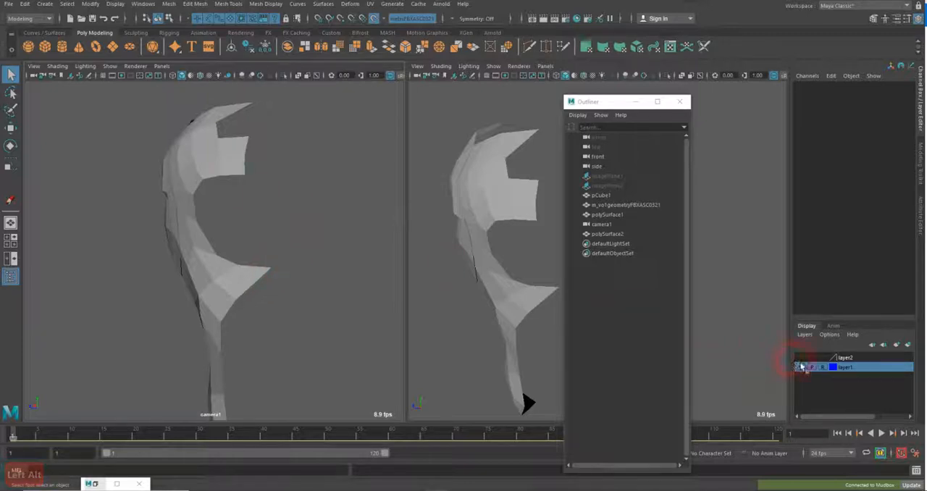
Show the sculpt on layer2 again and turn the camera1 view to the back of the shoulder
{"action": "left_click", "coordinate": [800, 357]}
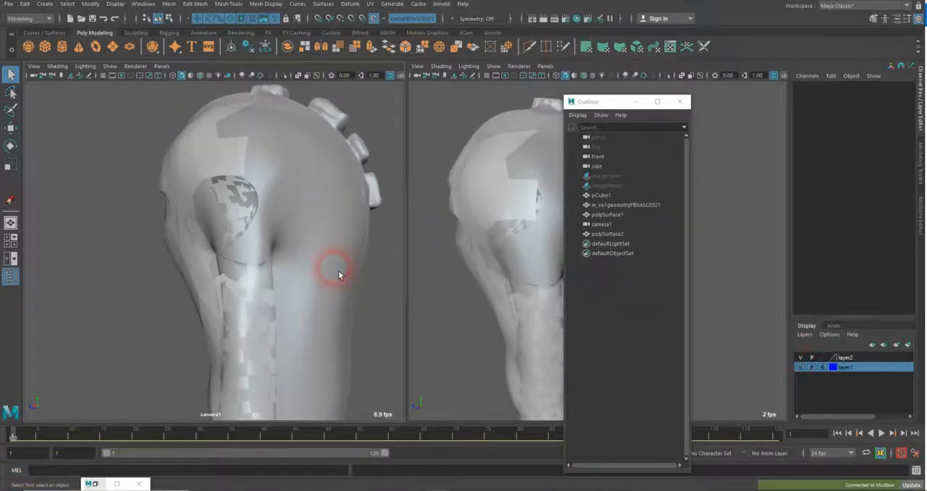
{"action": "left_click_drag", "start_coordinate": [338, 271], "coordinate": [302, 273], "text": "alt"}
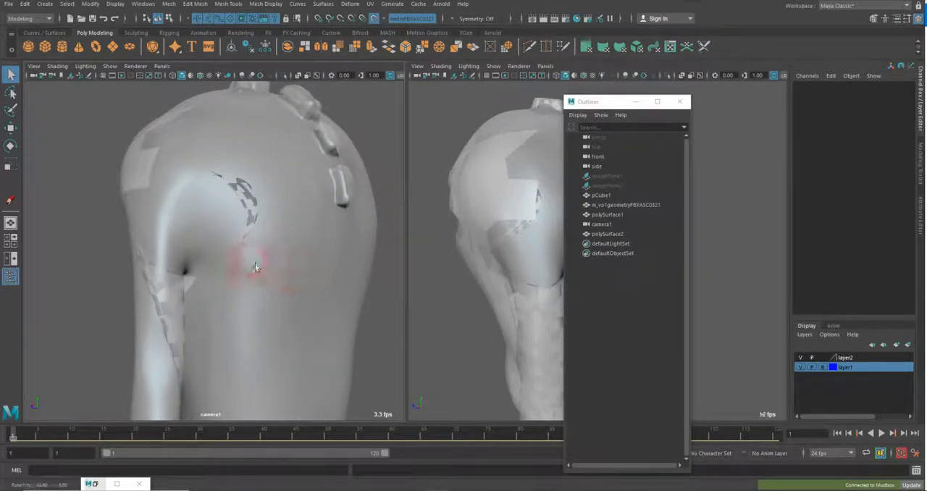
{"action": "left_click", "coordinate": [252, 267]}
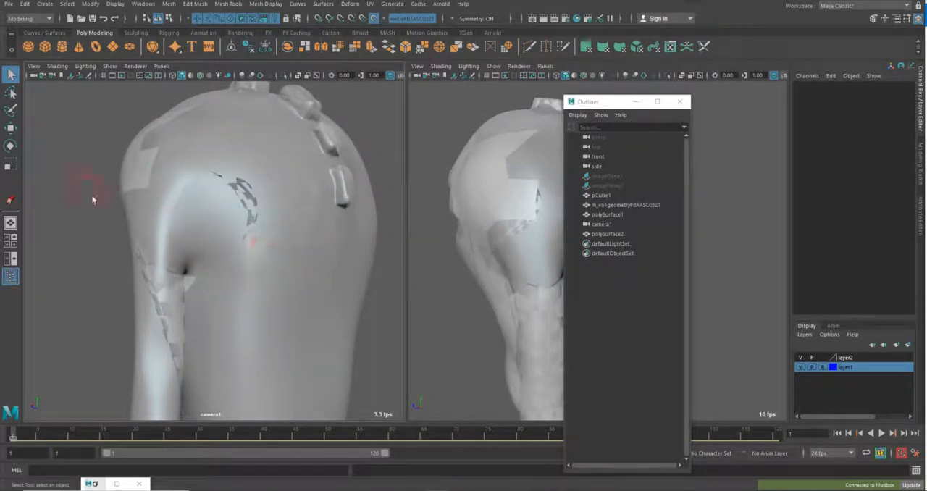
Add a Grease Pencil frame and sketch a yellow curve from the upper patch around the back of the shoulder to the armpit
{"action": "key", "text": "alt"}
{"action": "left_click", "coordinate": [10, 200]}
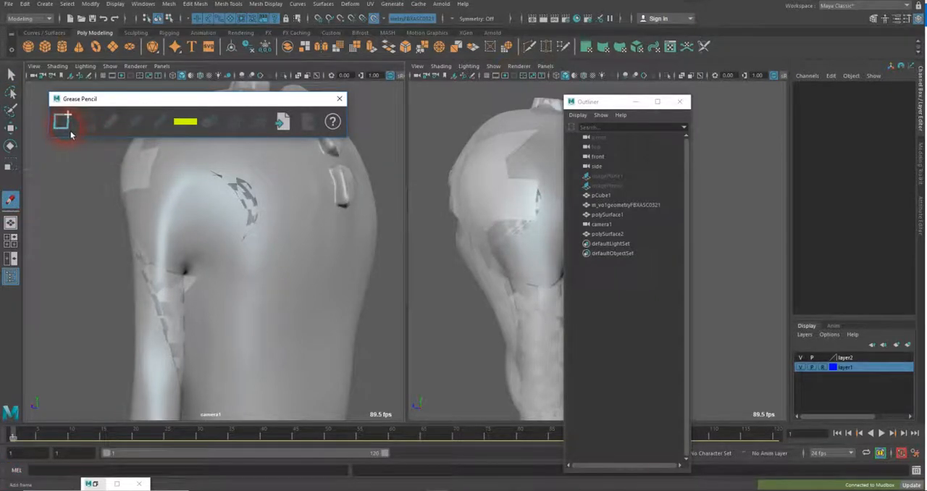
{"action": "left_click", "coordinate": [150, 186]}
{"action": "left_click_drag", "start_coordinate": [152, 189], "coordinate": [178, 202]}
{"action": "left_click_drag", "start_coordinate": [200, 234], "coordinate": [192, 268]}
{"action": "key", "text": "ctrl+z"}
{"action": "mouse_move", "coordinate": [160, 182]}
{"action": "left_mouse_down"}
{"action": "mouse_move", "coordinate": [166, 190]}
{"action": "mouse_move", "coordinate": [152, 186]}
{"action": "mouse_move", "coordinate": [181, 189]}
{"action": "mouse_move", "coordinate": [198, 209]}
{"action": "mouse_move", "coordinate": [211, 256]}
{"action": "mouse_move", "coordinate": [190, 277]}
{"action": "left_mouse_up"}
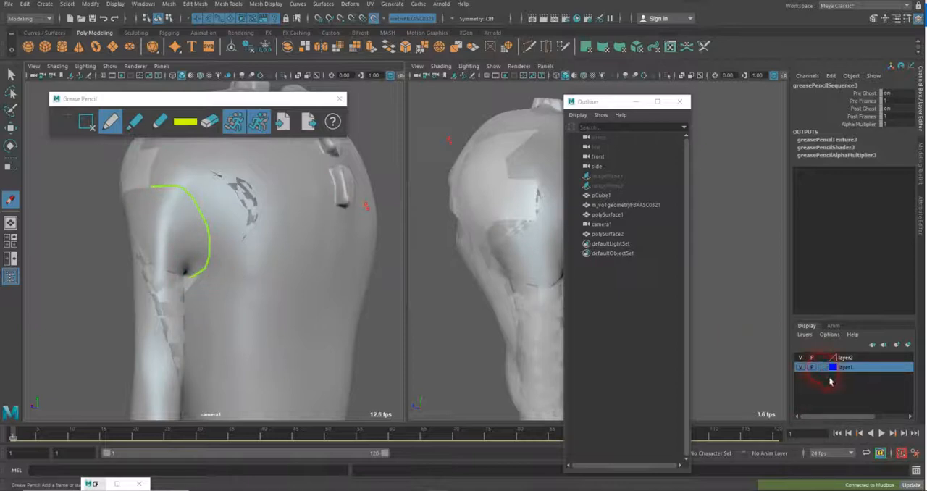
Hide the sculpt on layer2 and cycle layer1 through template display back to reference, leaving the retopology mesh shaded
{"action": "left_click", "coordinate": [824, 368]}
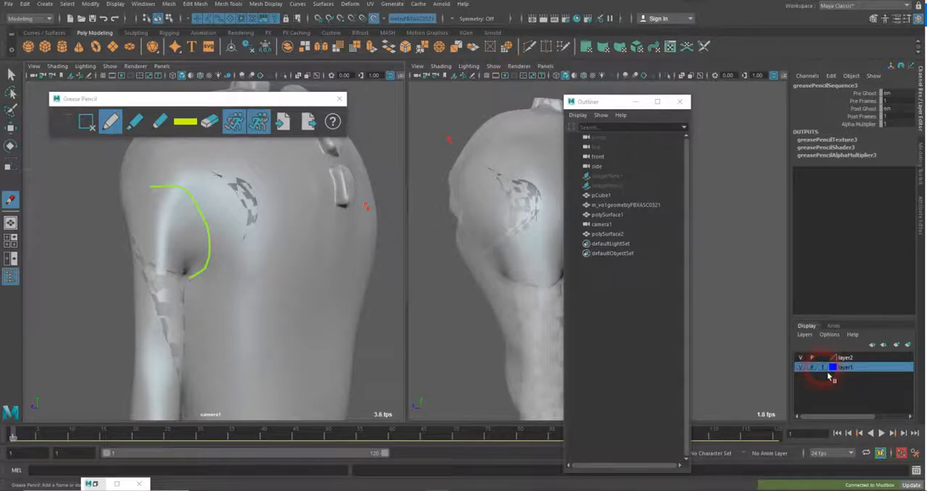
{"action": "mouse_move", "coordinate": [255, 283]}
{"action": "left_mouse_down", "text": "alt"}
{"action": "mouse_move", "coordinate": [248, 272]}
{"action": "mouse_move", "coordinate": [247, 293]}
{"action": "mouse_move", "coordinate": [251, 280]}
{"action": "mouse_move", "coordinate": [228, 282]}
{"action": "mouse_move", "coordinate": [262, 277]}
{"action": "mouse_move", "coordinate": [256, 283]}
{"action": "mouse_move", "coordinate": [251, 271]}
{"action": "mouse_move", "coordinate": [251, 280]}
{"action": "left_mouse_up", "text": "alt"}
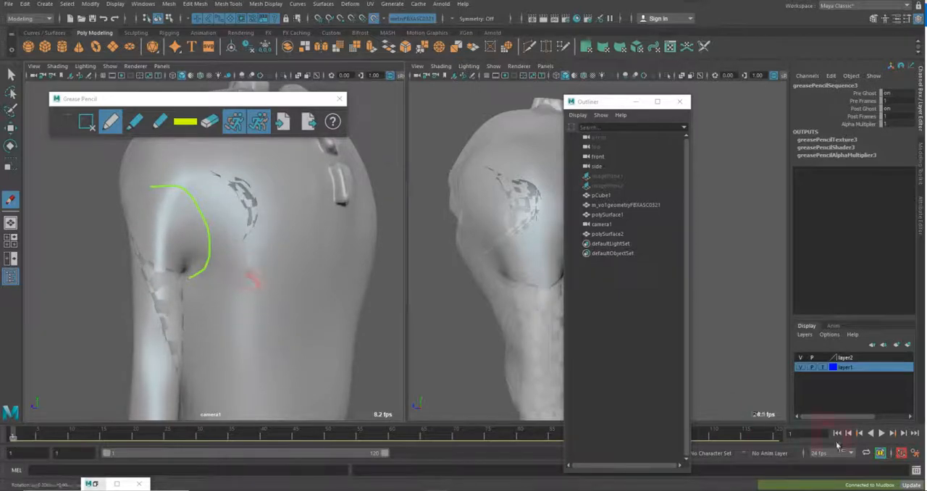
{"action": "left_click", "coordinate": [811, 367]}
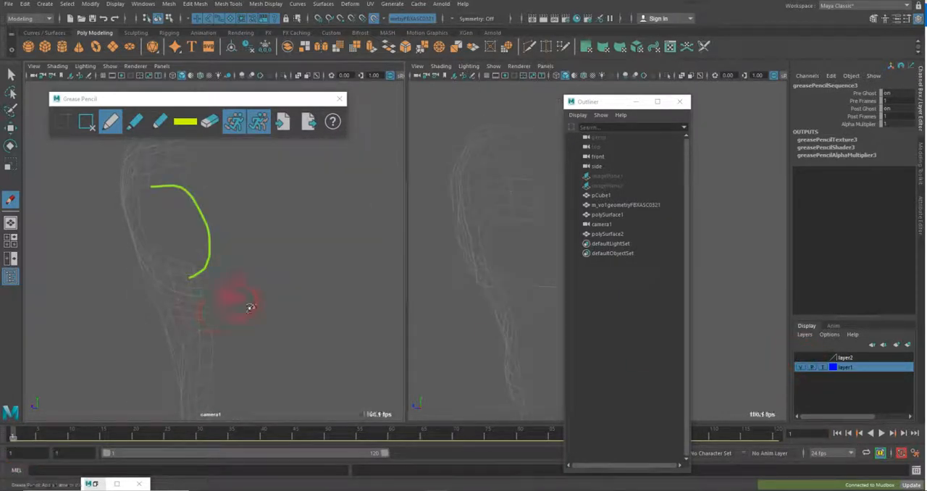
{"action": "mouse_move", "coordinate": [249, 307]}
{"action": "left_mouse_down", "text": "alt"}
{"action": "mouse_move", "coordinate": [260, 310]}
{"action": "mouse_move", "coordinate": [244, 309]}
{"action": "left_mouse_up", "text": "alt"}
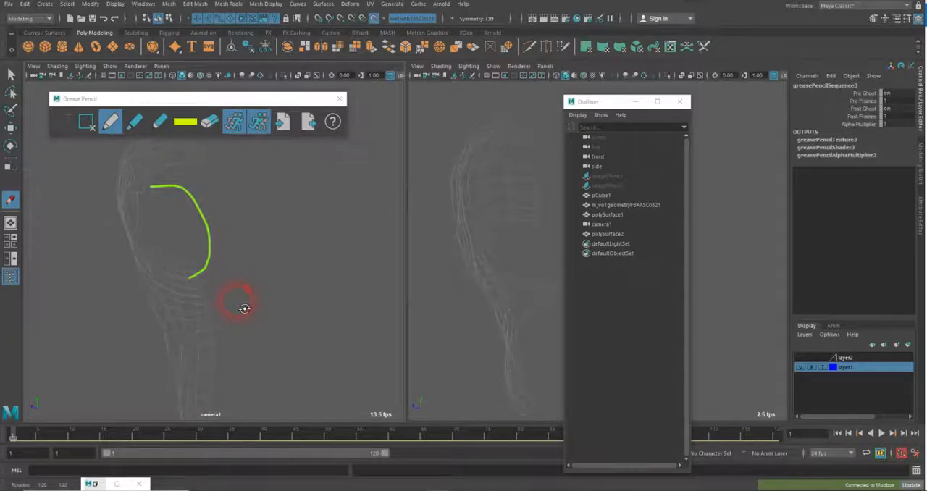
{"action": "left_click", "coordinate": [825, 370]}
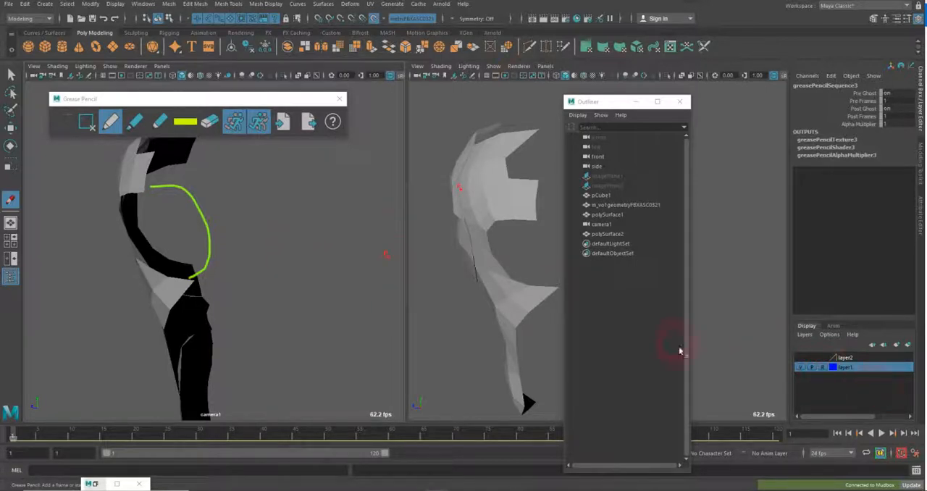
Turn on Wireframe on Shaded in the camera1 view to display the retopology mesh's edges
{"action": "left_click", "coordinate": [56, 66]}
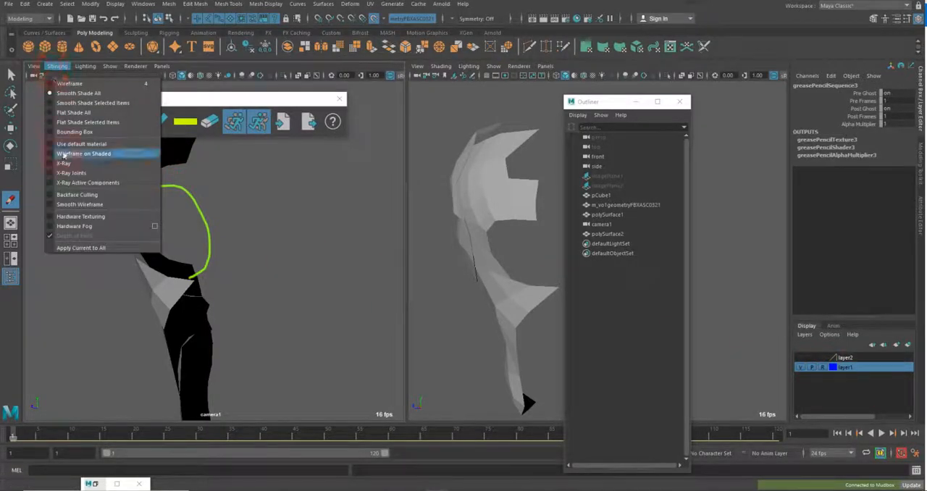
{"action": "left_click", "coordinate": [65, 153]}
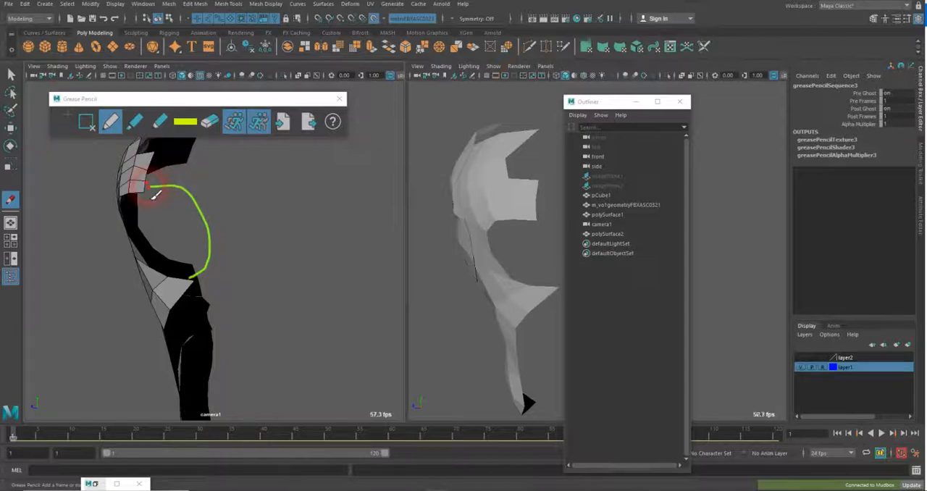
{"action": "mouse_move", "coordinate": [227, 227]}
{"action": "left_mouse_down", "text": "alt"}
{"action": "mouse_move", "coordinate": [238, 224]}
{"action": "mouse_move", "coordinate": [232, 215]}
{"action": "mouse_move", "coordinate": [228, 231]}
{"action": "mouse_move", "coordinate": [229, 223]}
{"action": "left_mouse_up", "text": "alt"}
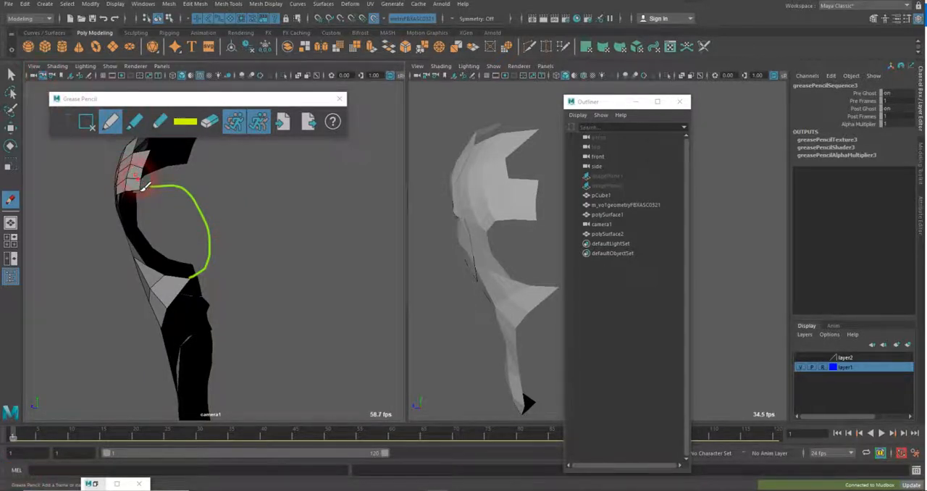
Sketch three progressively wider yellow curves around the first shoulder curve, joining the upper patch to the torso strip
{"action": "mouse_move", "coordinate": [147, 184]}
{"action": "left_mouse_down"}
{"action": "mouse_move", "coordinate": [174, 174]}
{"action": "mouse_move", "coordinate": [212, 188]}
{"action": "left_mouse_up"}
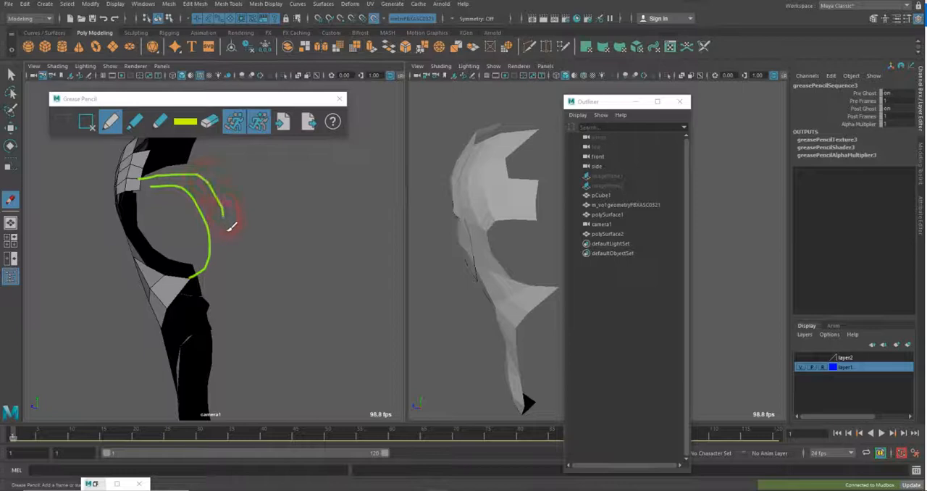
{"action": "left_click_drag", "start_coordinate": [236, 281], "coordinate": [170, 298]}
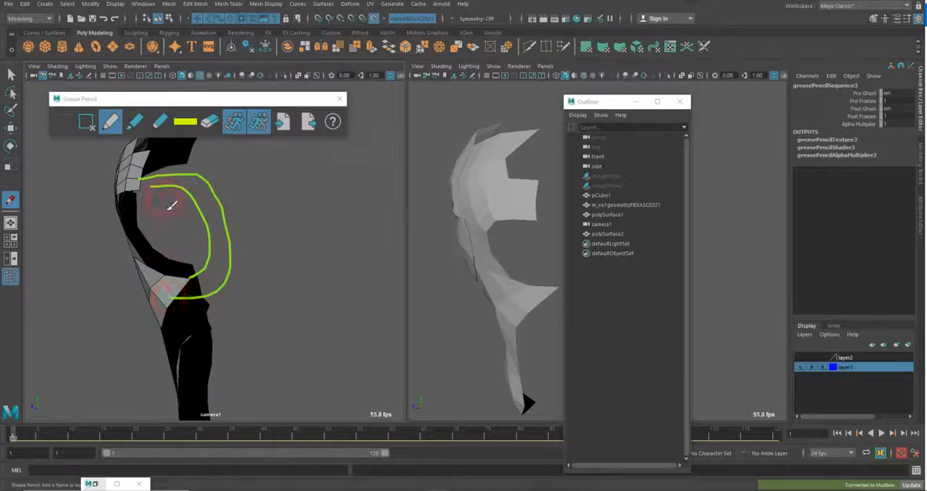
{"action": "mouse_move", "coordinate": [149, 174]}
{"action": "left_mouse_down"}
{"action": "mouse_move", "coordinate": [215, 164]}
{"action": "mouse_move", "coordinate": [259, 190]}
{"action": "mouse_move", "coordinate": [266, 279]}
{"action": "mouse_move", "coordinate": [242, 321]}
{"action": "mouse_move", "coordinate": [165, 328]}
{"action": "left_mouse_up"}
{"action": "left_click_drag", "start_coordinate": [148, 160], "coordinate": [194, 143]}
{"action": "mouse_move", "coordinate": [263, 145]}
{"action": "left_mouse_down"}
{"action": "mouse_move", "coordinate": [316, 207]}
{"action": "mouse_move", "coordinate": [278, 329]}
{"action": "mouse_move", "coordinate": [183, 354]}
{"action": "left_mouse_up"}
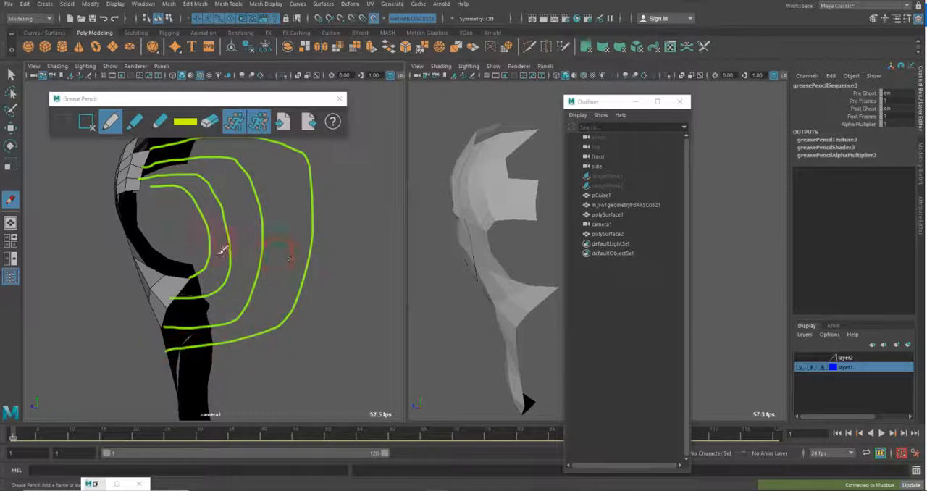
Sketch yellow cross lines radiating through the shoulder curves, and move the Grease Pencil window clear so the upper ones reach the outermost curve
{"action": "mouse_move", "coordinate": [173, 146]}
{"action": "left_mouse_down"}
{"action": "mouse_move", "coordinate": [167, 185]}
{"action": "mouse_move", "coordinate": [224, 157]}
{"action": "left_mouse_up"}
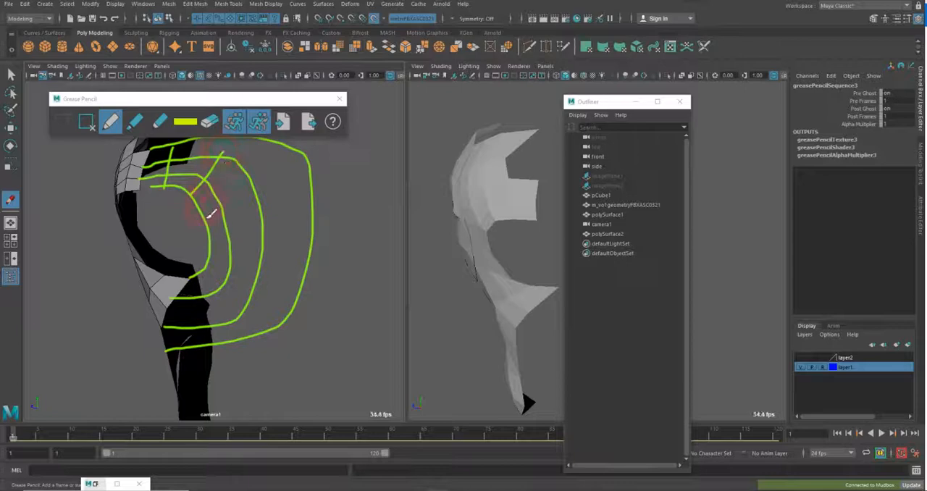
{"action": "left_click_drag", "start_coordinate": [203, 215], "coordinate": [253, 178]}
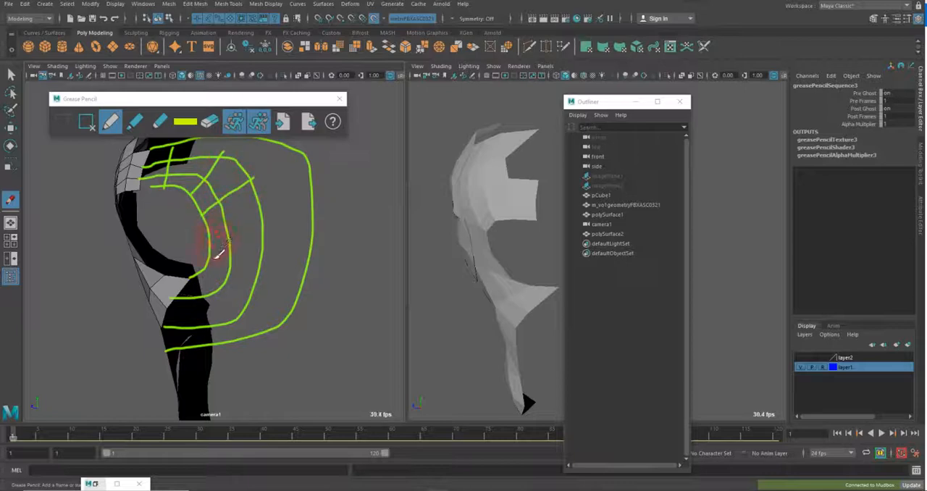
{"action": "left_click_drag", "start_coordinate": [249, 245], "coordinate": [280, 239]}
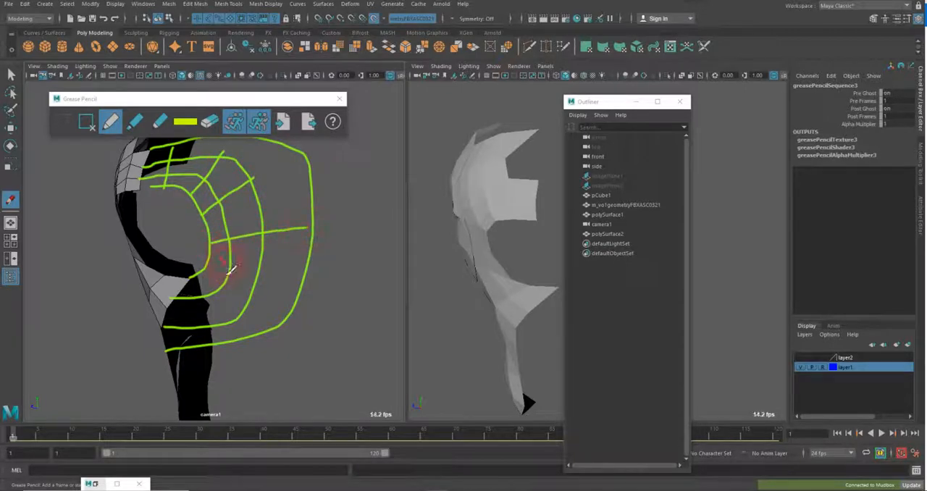
{"action": "mouse_move", "coordinate": [211, 268]}
{"action": "left_mouse_down"}
{"action": "mouse_move", "coordinate": [307, 310]}
{"action": "mouse_move", "coordinate": [203, 278]}
{"action": "mouse_move", "coordinate": [224, 328]}
{"action": "left_mouse_up"}
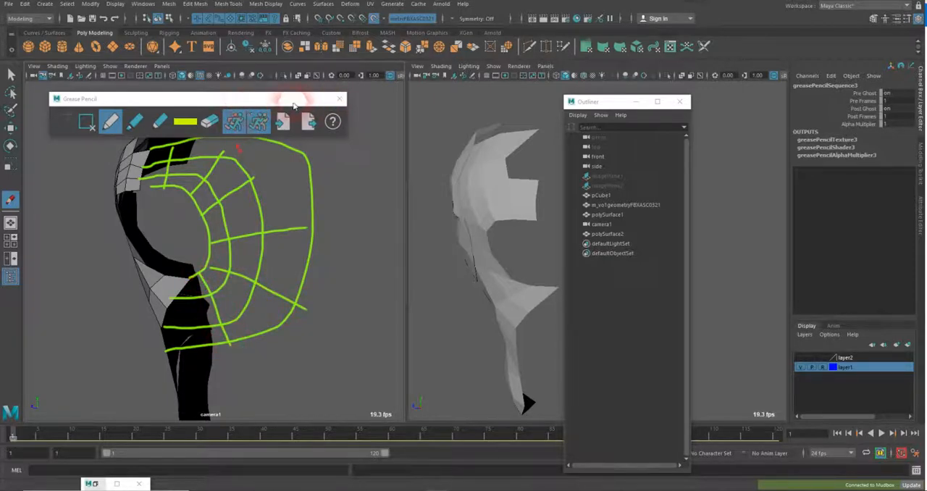
{"action": "mouse_move", "coordinate": [290, 98]}
{"action": "left_mouse_down"}
{"action": "mouse_move", "coordinate": [354, 332]}
{"action": "mouse_move", "coordinate": [324, 430]}
{"action": "left_mouse_up"}
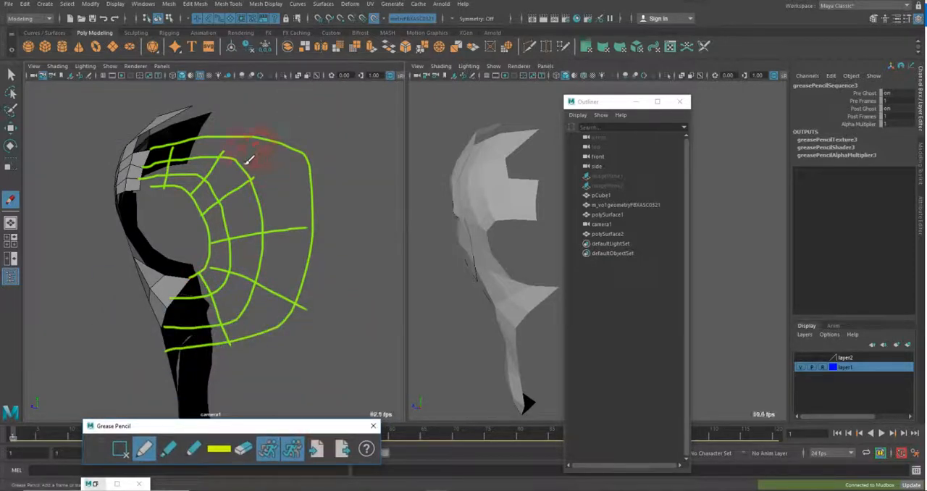
{"action": "left_click_drag", "start_coordinate": [219, 156], "coordinate": [227, 139]}
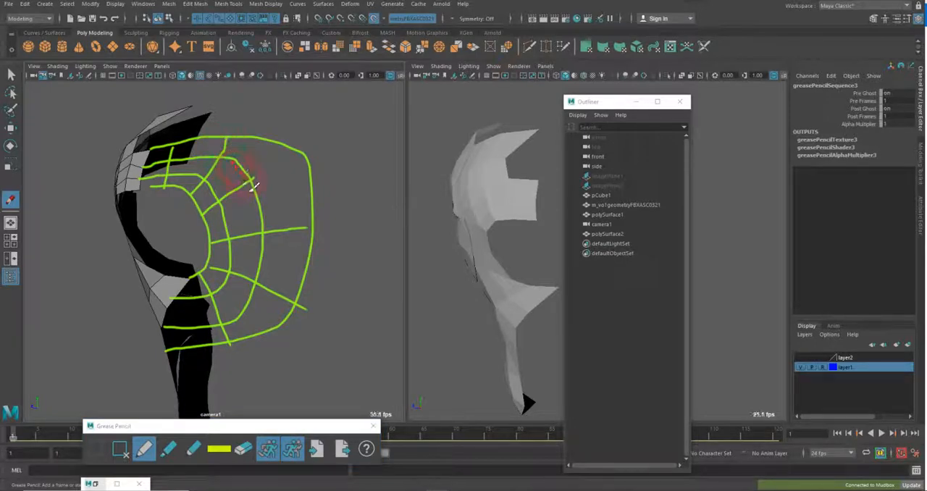
{"action": "left_click_drag", "start_coordinate": [265, 177], "coordinate": [295, 157]}
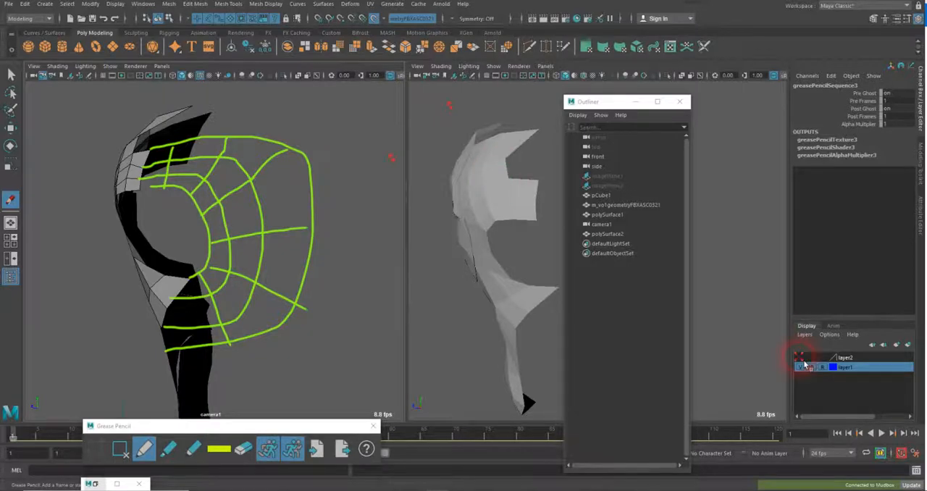
Show the sculpt on layer2 again and turn off Wireframe on Shaded in the camera1 view
{"action": "left_click", "coordinate": [801, 357]}
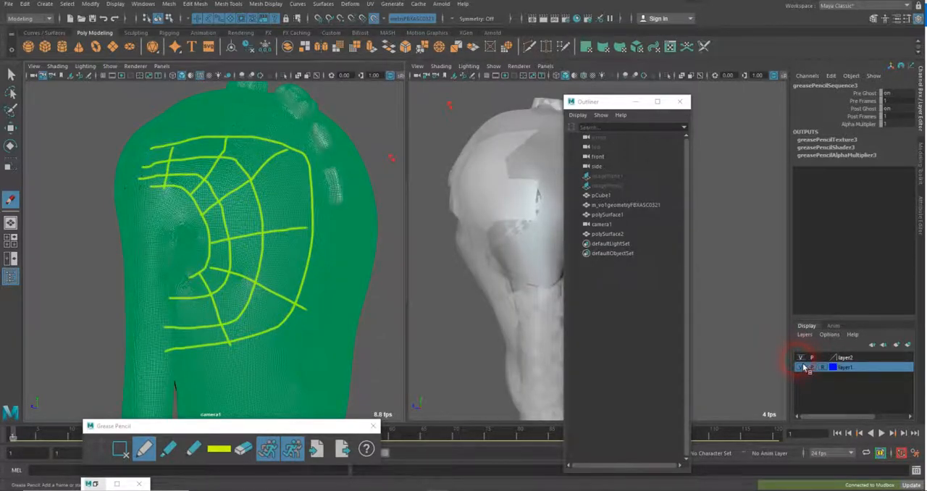
{"action": "left_click", "coordinate": [612, 205]}
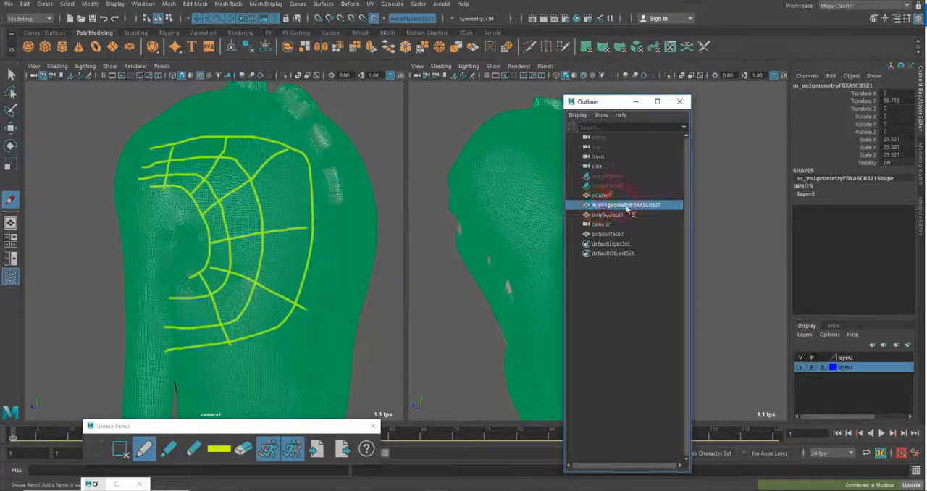
{"action": "left_click", "coordinate": [612, 277]}
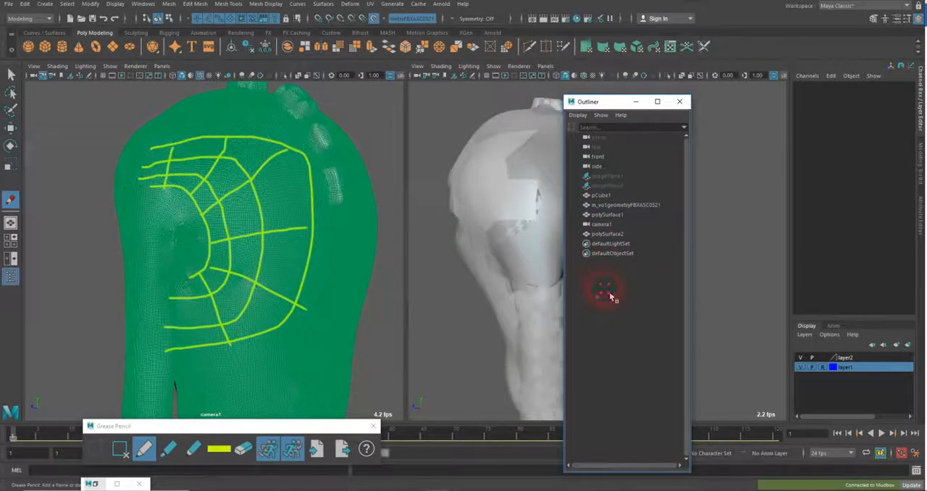
{"action": "left_click", "coordinate": [335, 78]}
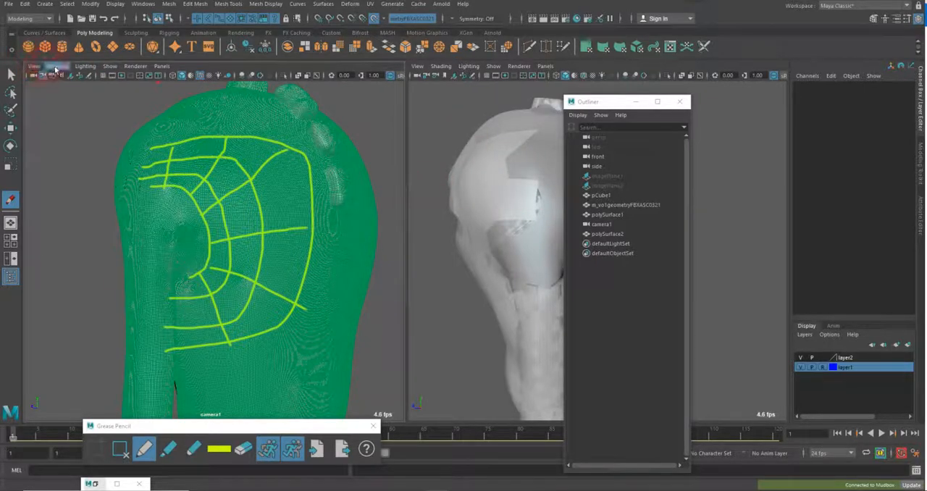
{"action": "left_click", "coordinate": [57, 66]}
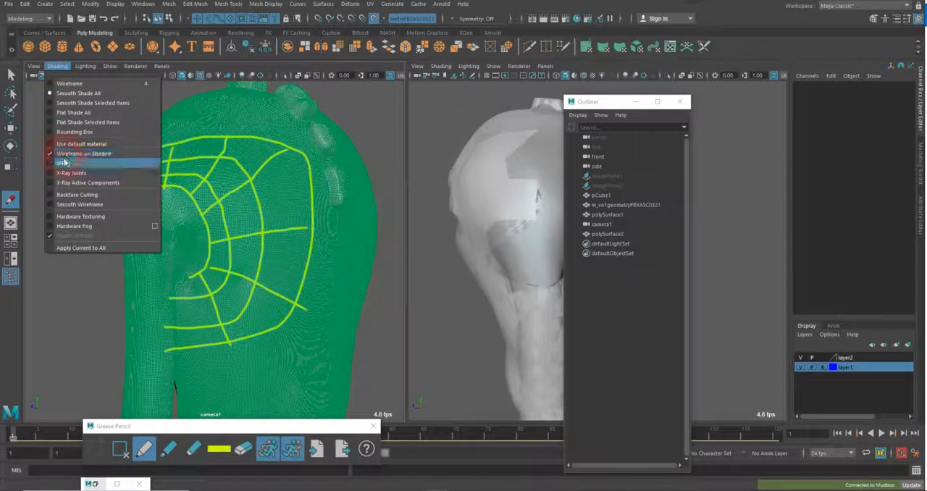
{"action": "left_click", "coordinate": [65, 154]}
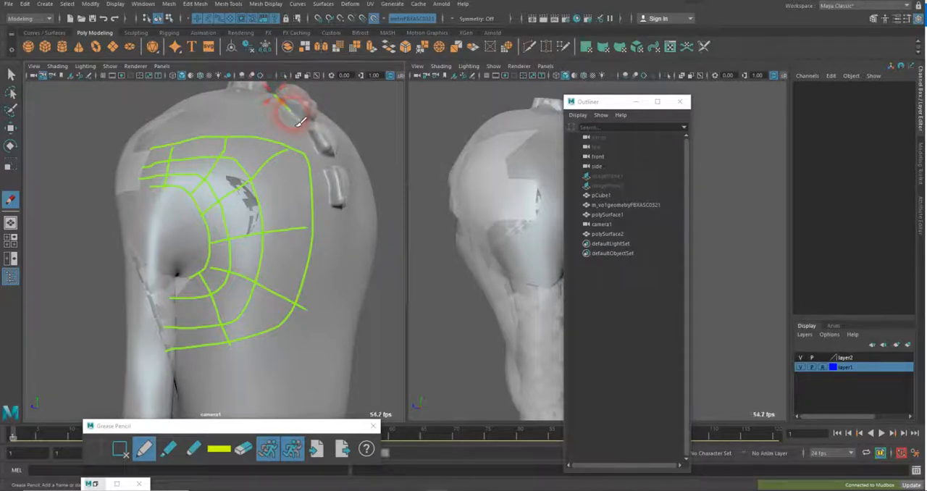
Sketch a yellow guide line beside the upper back bump of the sculpt
{"action": "mouse_move", "coordinate": [314, 120]}
{"action": "left_mouse_down"}
{"action": "mouse_move", "coordinate": [273, 91]}
{"action": "mouse_move", "coordinate": [283, 124]}
{"action": "mouse_move", "coordinate": [294, 121]}
{"action": "left_mouse_up"}
Browse the monster wireframe reference images in Photos and examine how the back bumps connect to the body topology
{"action": "left_click_drag", "start_coordinate": [926, 70], "coordinate": [541, 31]}
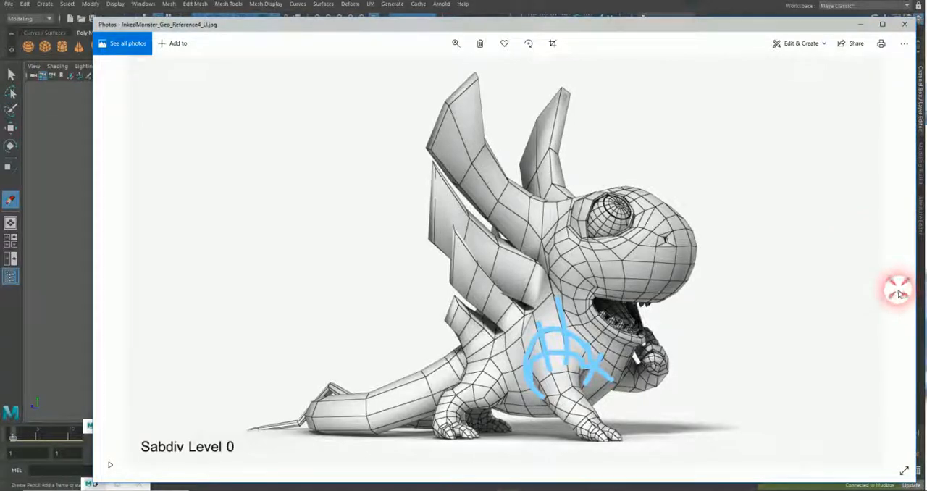
{"action": "left_click_drag", "start_coordinate": [698, 25], "coordinate": [664, 14]}
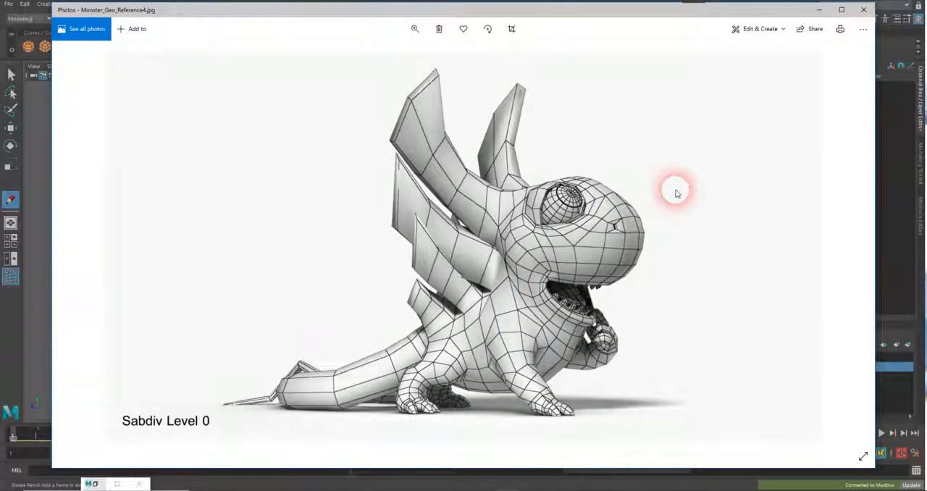
{"action": "key", "text": "Left"}
{"action": "key", "text": "Right"}
{"action": "key", "text": "Right"}
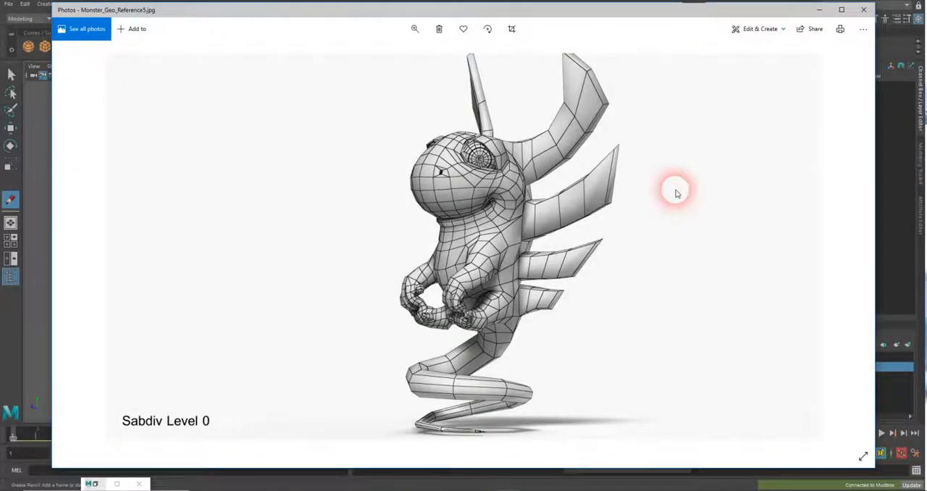
{"action": "key", "text": "Right"}
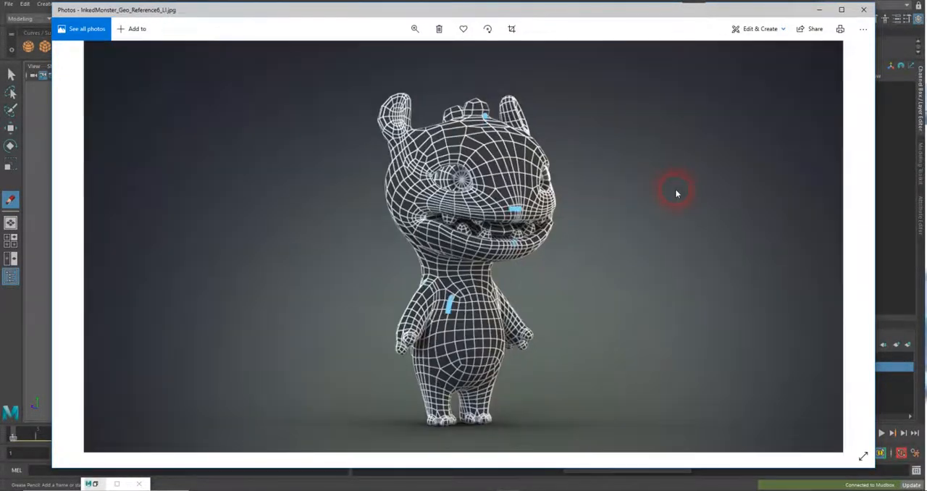
{"action": "key", "text": "Right"}
{"action": "key", "text": "Right"}
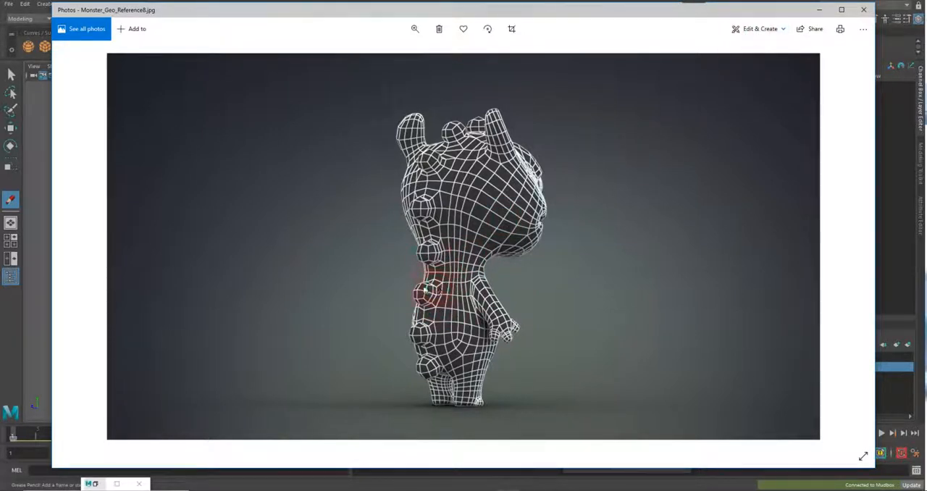
{"action": "left_click_drag", "start_coordinate": [383, 10], "coordinate": [926, 43]}
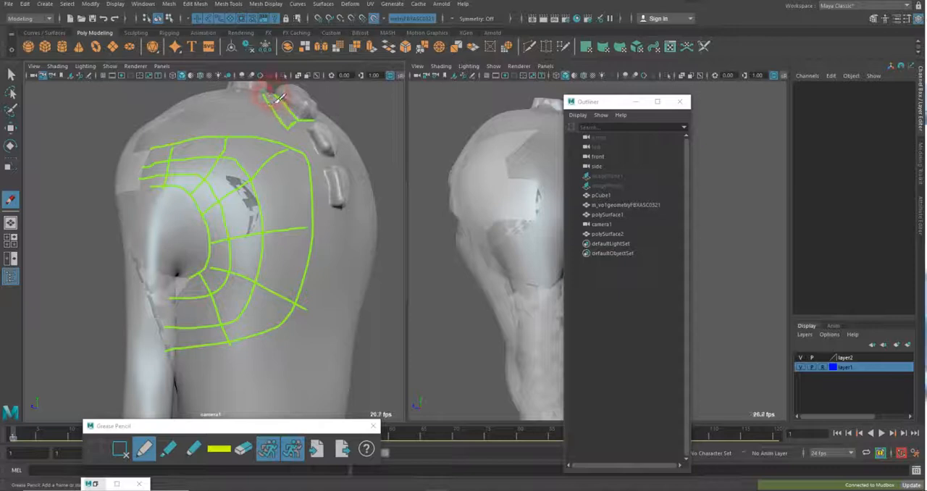
Sketch short yellow guide lines leading from the ends of the three back bumps toward the shoulder
{"action": "left_click_drag", "start_coordinate": [263, 93], "coordinate": [247, 112]}
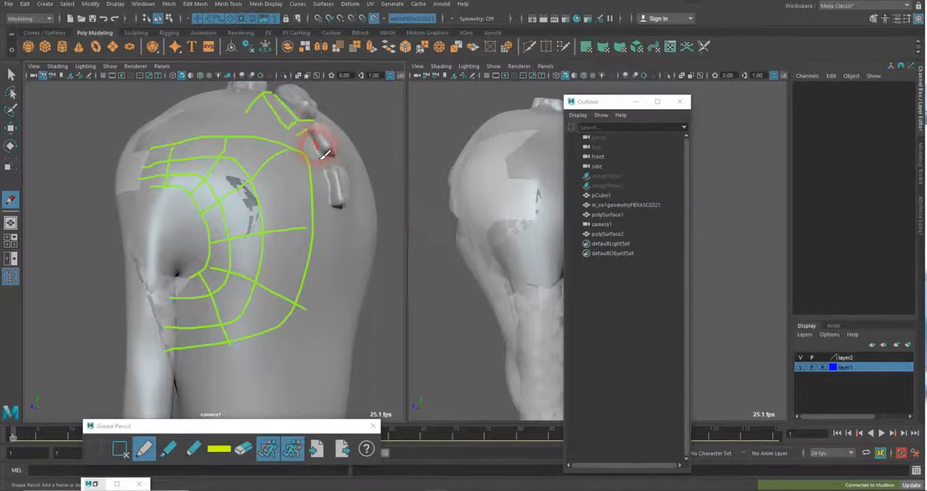
{"action": "left_click_drag", "start_coordinate": [319, 153], "coordinate": [315, 172]}
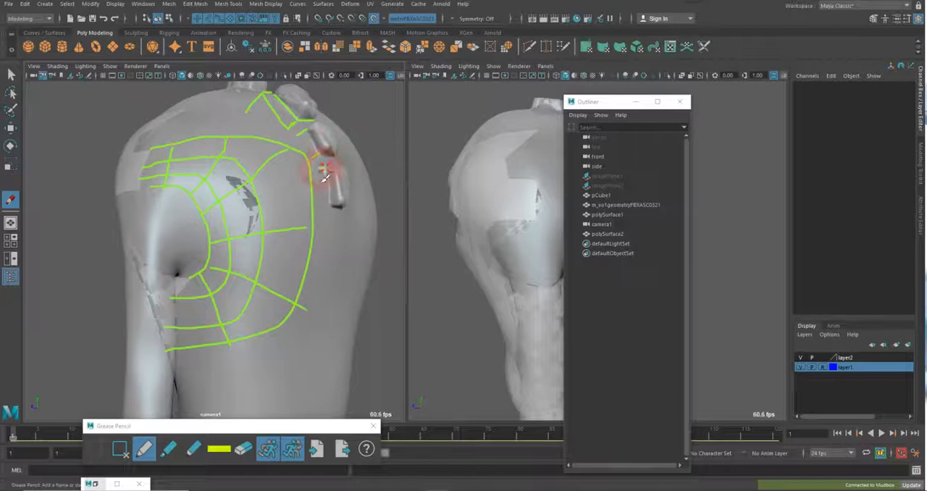
{"action": "left_click_drag", "start_coordinate": [340, 206], "coordinate": [323, 206]}
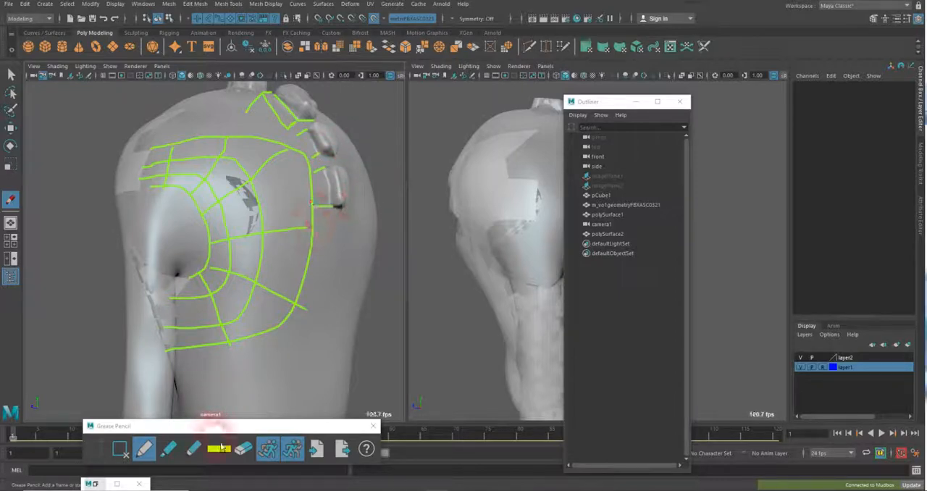
Erase the outermost shoulder curve between the upper cross line and the lower radial line
{"action": "left_click", "coordinate": [243, 449]}
{"action": "mouse_move", "coordinate": [295, 305]}
{"action": "left_mouse_down"}
{"action": "mouse_move", "coordinate": [309, 290]}
{"action": "mouse_move", "coordinate": [322, 231]}
{"action": "mouse_move", "coordinate": [318, 275]}
{"action": "mouse_move", "coordinate": [321, 263]}
{"action": "mouse_move", "coordinate": [307, 250]}
{"action": "mouse_move", "coordinate": [310, 171]}
{"action": "mouse_move", "coordinate": [294, 149]}
{"action": "mouse_move", "coordinate": [241, 143]}
{"action": "mouse_move", "coordinate": [295, 165]}
{"action": "mouse_move", "coordinate": [314, 256]}
{"action": "mouse_move", "coordinate": [315, 329]}
{"action": "mouse_move", "coordinate": [311, 259]}
{"action": "mouse_move", "coordinate": [269, 149]}
{"action": "mouse_move", "coordinate": [234, 140]}
{"action": "left_mouse_up"}
{"action": "key", "text": "b"}
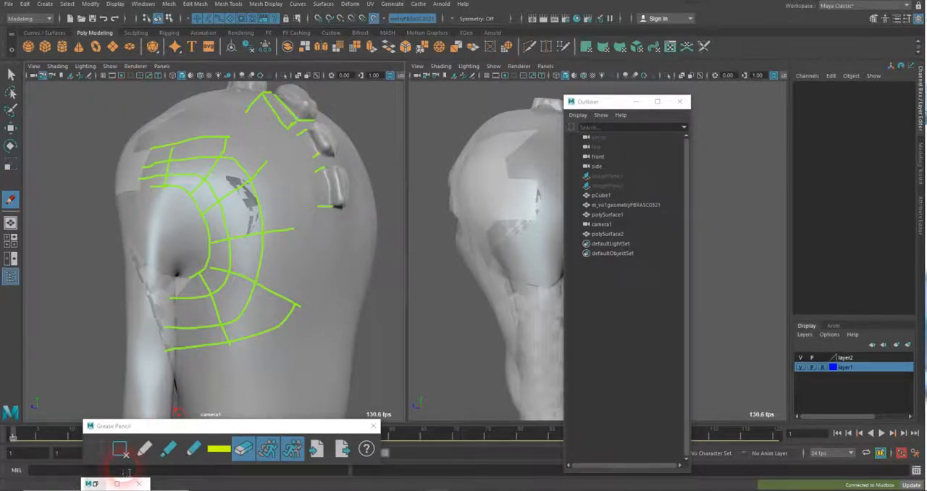
Lengthen the guide lines from the middle and lower back bumps and join them with lengthwise lines running down beside the bumps
{"action": "left_click", "coordinate": [144, 449]}
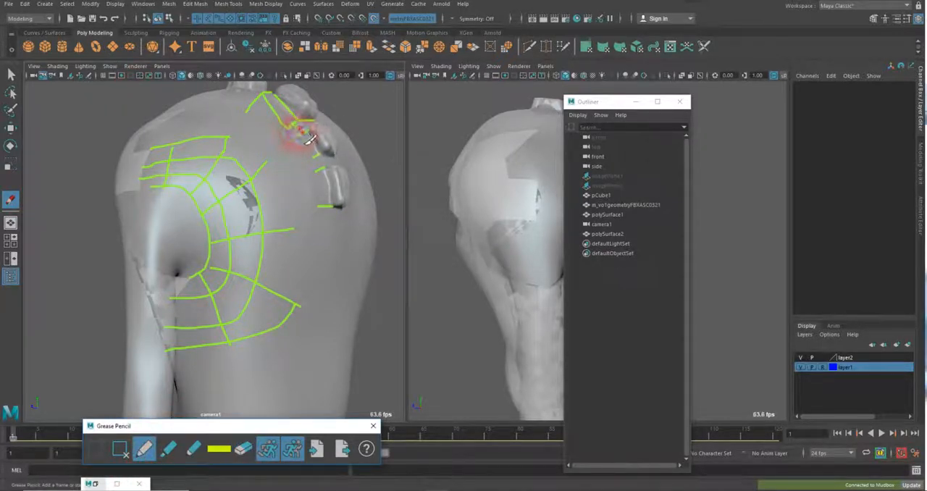
{"action": "mouse_move", "coordinate": [315, 155]}
{"action": "left_mouse_down"}
{"action": "mouse_move", "coordinate": [297, 163]}
{"action": "mouse_move", "coordinate": [310, 173]}
{"action": "mouse_move", "coordinate": [297, 177]}
{"action": "left_mouse_up"}
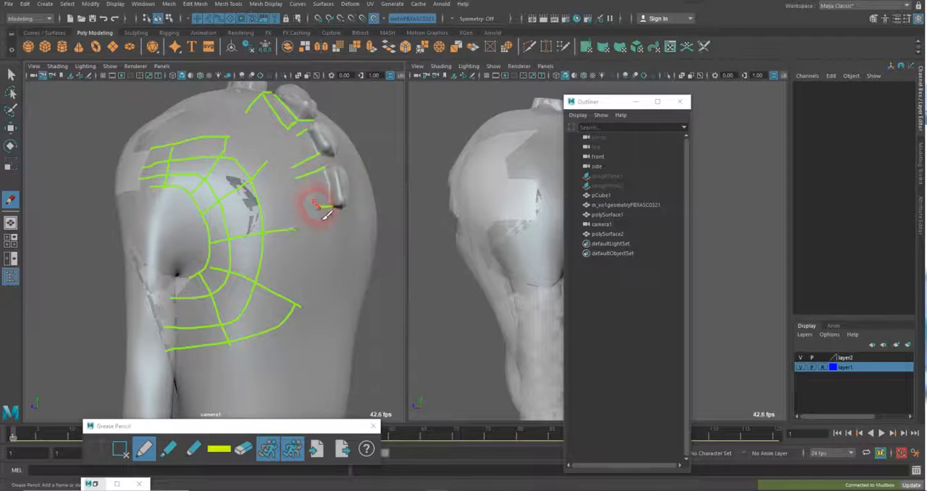
{"action": "left_click_drag", "start_coordinate": [321, 208], "coordinate": [309, 209]}
{"action": "left_click_drag", "start_coordinate": [290, 129], "coordinate": [327, 258]}
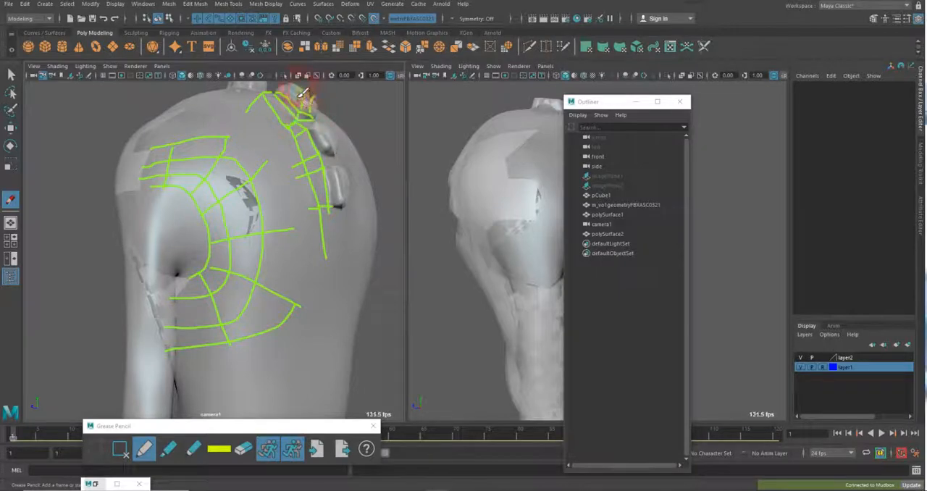
Outline the upper back bump and carry the guide lines across the back around the two lower bumps
{"action": "left_click_drag", "start_coordinate": [293, 91], "coordinate": [279, 94]}
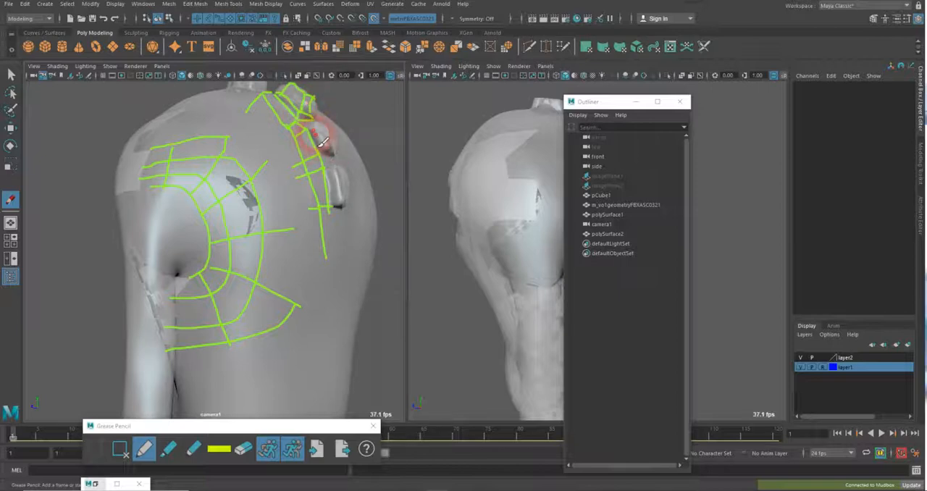
{"action": "mouse_move", "coordinate": [304, 128]}
{"action": "left_mouse_down"}
{"action": "mouse_move", "coordinate": [320, 130]}
{"action": "mouse_move", "coordinate": [341, 155]}
{"action": "mouse_move", "coordinate": [347, 189]}
{"action": "mouse_move", "coordinate": [371, 213]}
{"action": "left_mouse_up"}
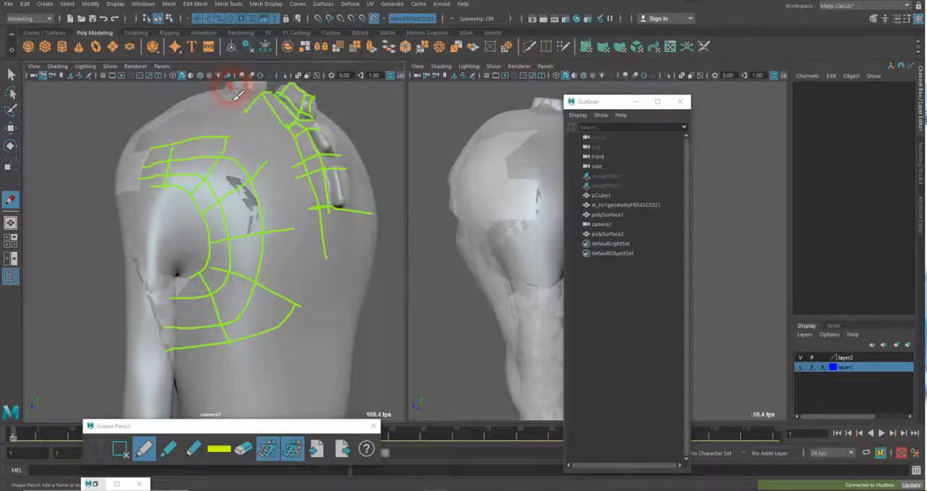
Sketch yellow lines connecting the top of the back and the bump guide lines to the shoulder's radial loops
{"action": "mouse_move", "coordinate": [230, 97]}
{"action": "left_mouse_down"}
{"action": "mouse_move", "coordinate": [210, 101]}
{"action": "mouse_move", "coordinate": [169, 147]}
{"action": "left_mouse_up"}
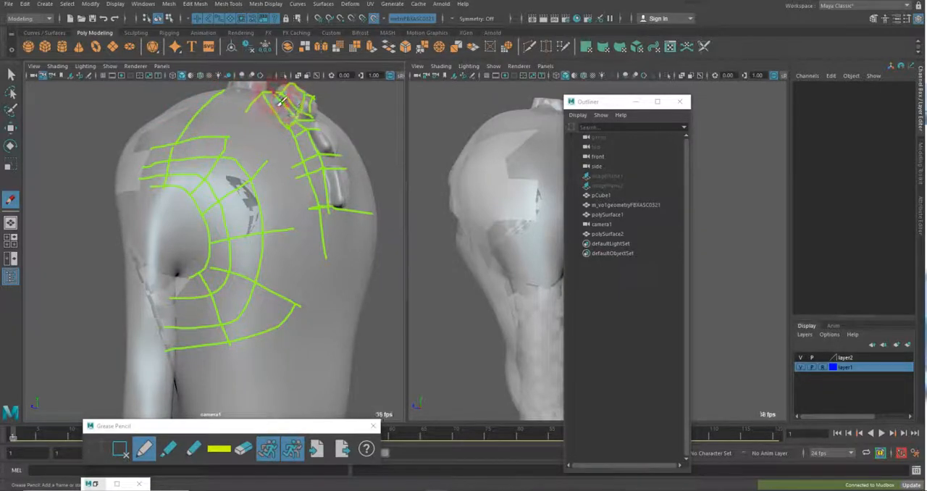
{"action": "mouse_move", "coordinate": [250, 94]}
{"action": "left_mouse_down"}
{"action": "mouse_move", "coordinate": [228, 113]}
{"action": "mouse_move", "coordinate": [250, 109]}
{"action": "mouse_move", "coordinate": [228, 138]}
{"action": "left_mouse_up"}
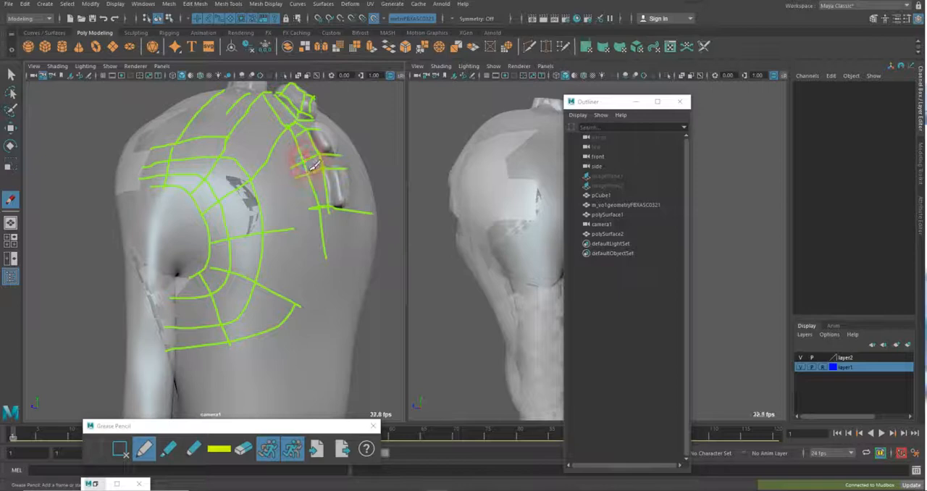
{"action": "left_click_drag", "start_coordinate": [305, 163], "coordinate": [268, 204]}
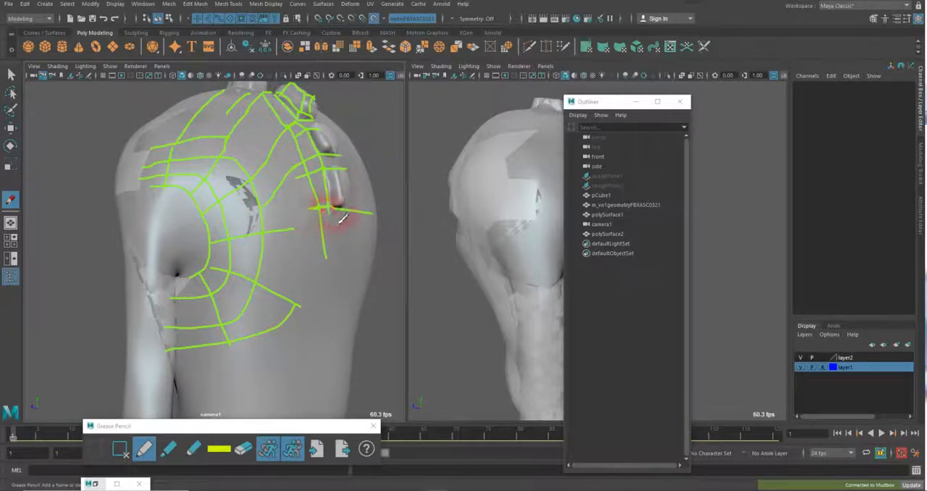
{"action": "left_click_drag", "start_coordinate": [332, 211], "coordinate": [268, 232]}
Erase the tangled strokes near the lowest back bump, redraw the lengthwise line there, and add a cross line through the inner shoulder curves
{"action": "left_click", "coordinate": [245, 449]}
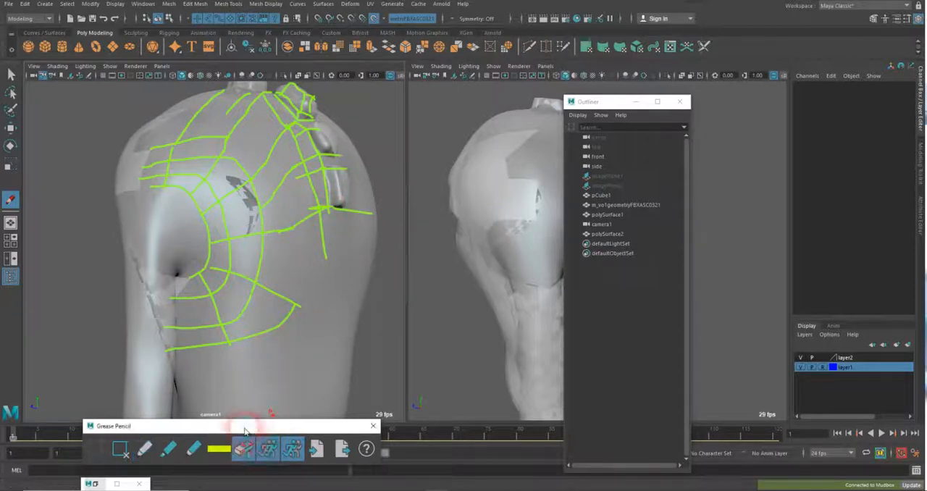
{"action": "mouse_move", "coordinate": [307, 205]}
{"action": "left_mouse_down"}
{"action": "mouse_move", "coordinate": [312, 212]}
{"action": "mouse_move", "coordinate": [310, 200]}
{"action": "mouse_move", "coordinate": [323, 194]}
{"action": "left_mouse_up"}
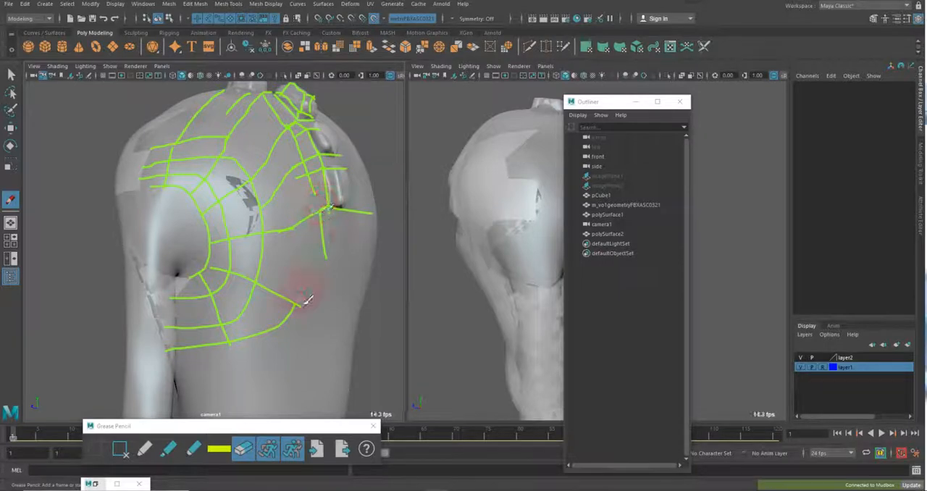
{"action": "left_click", "coordinate": [144, 449]}
{"action": "left_click_drag", "start_coordinate": [314, 192], "coordinate": [319, 214]}
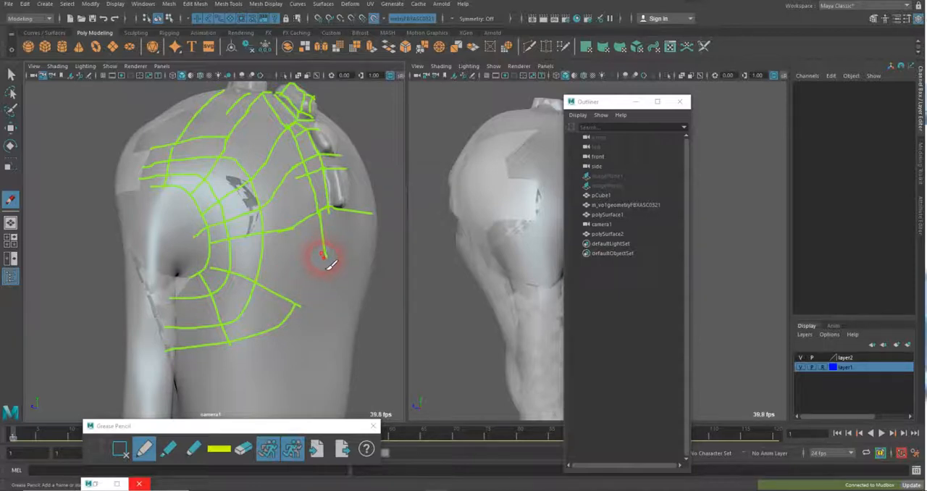
Extend the lengthwise back line downward and connect the lower radial shoulder line to it
{"action": "left_click_drag", "start_coordinate": [324, 256], "coordinate": [325, 339]}
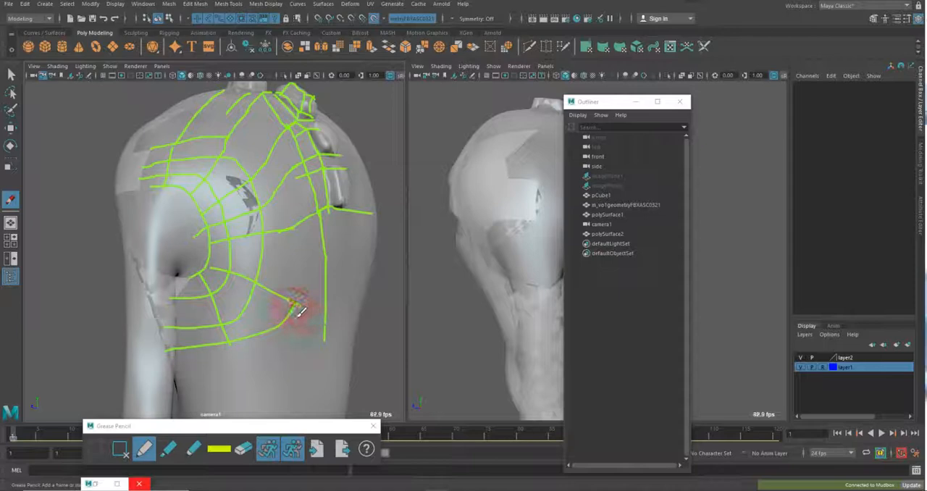
{"action": "left_click_drag", "start_coordinate": [300, 312], "coordinate": [326, 321]}
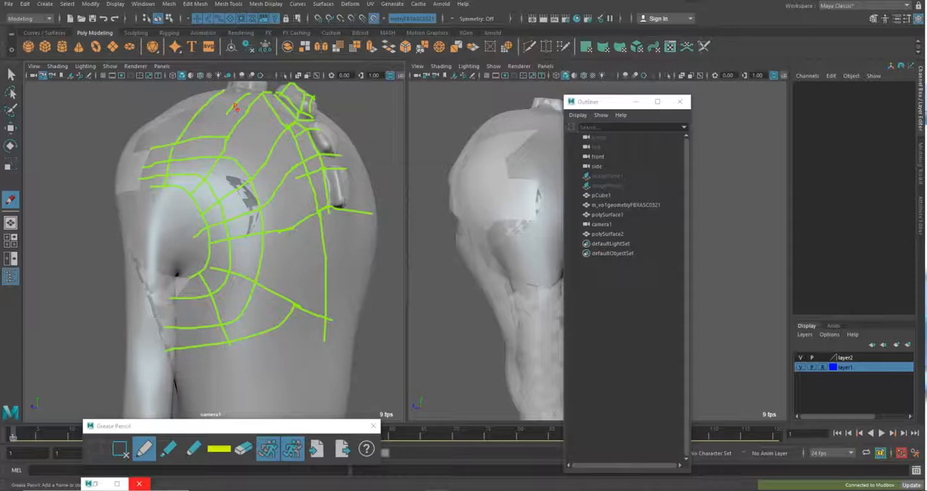
Consult the wireframe reference Monster_Geo_Reference8.jpg in Photos, and erase the stray stroke at the lower bend of the shoulder's outer loop
{"action": "left_click_drag", "start_coordinate": [926, 120], "coordinate": [580, 105]}
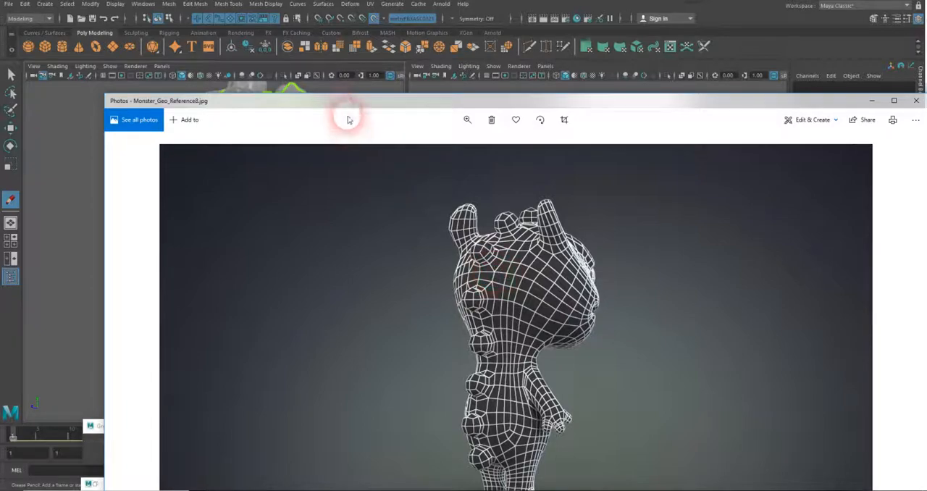
{"action": "left_click_drag", "start_coordinate": [346, 104], "coordinate": [926, 13]}
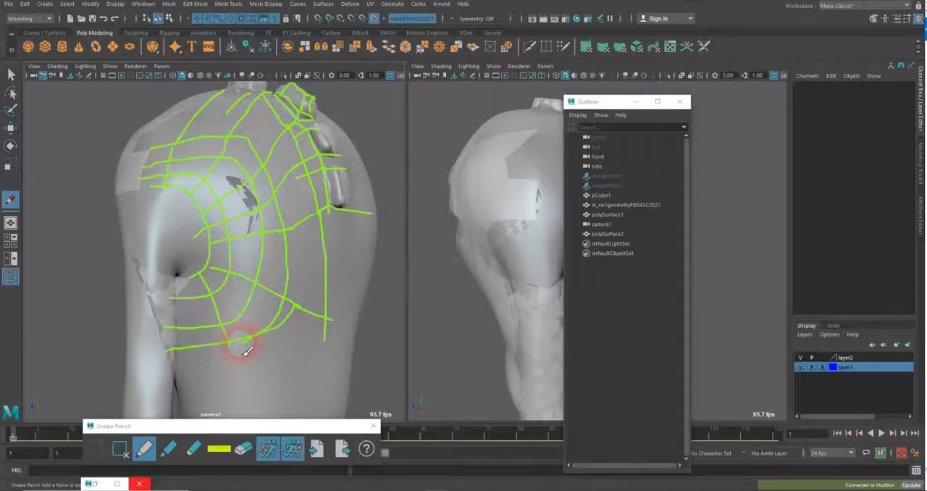
{"action": "left_click", "coordinate": [243, 449]}
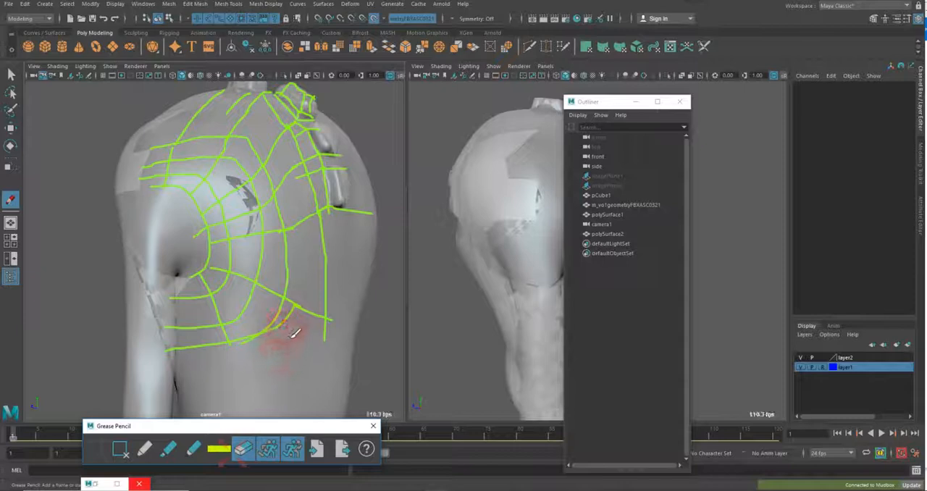
{"action": "mouse_move", "coordinate": [286, 323]}
{"action": "left_mouse_down"}
{"action": "mouse_move", "coordinate": [291, 312]}
{"action": "mouse_move", "coordinate": [288, 325]}
{"action": "mouse_move", "coordinate": [248, 341]}
{"action": "mouse_move", "coordinate": [324, 335]}
{"action": "left_mouse_up"}
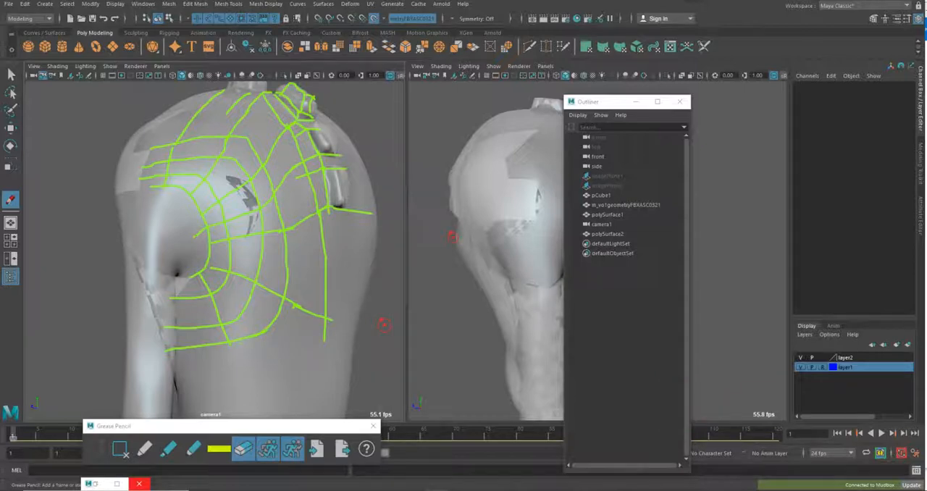
Break the lengthwise back line, sketch a cross line below the lowest bump, and connect that line up to the bump guides
{"action": "key", "text": "ctrl"}
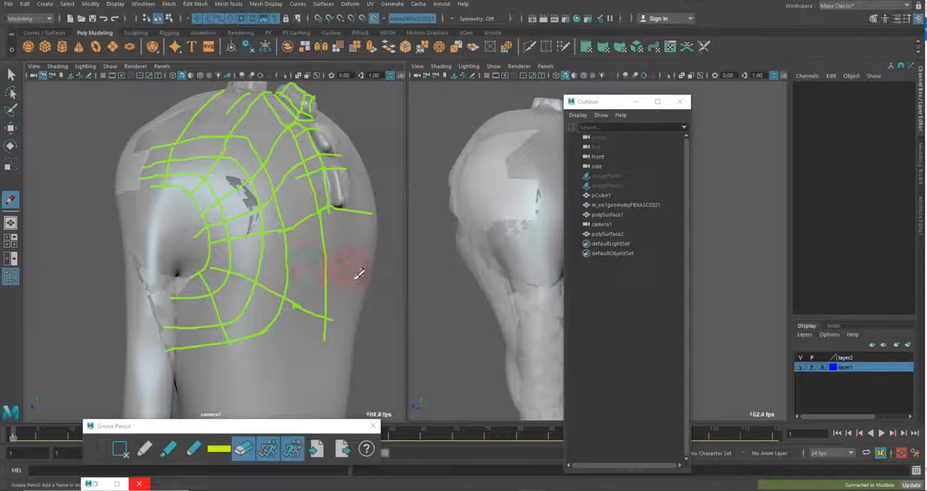
{"action": "left_click_drag", "start_coordinate": [363, 265], "coordinate": [311, 261]}
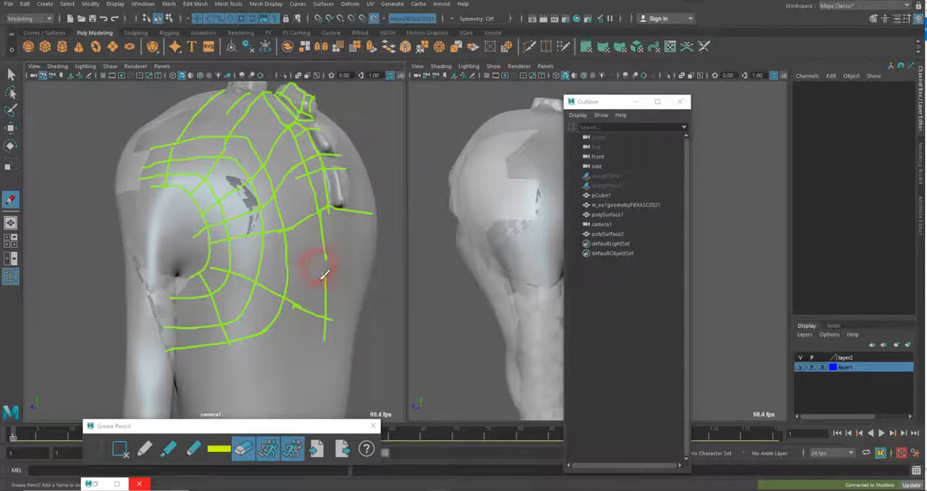
{"action": "left_click", "coordinate": [144, 451]}
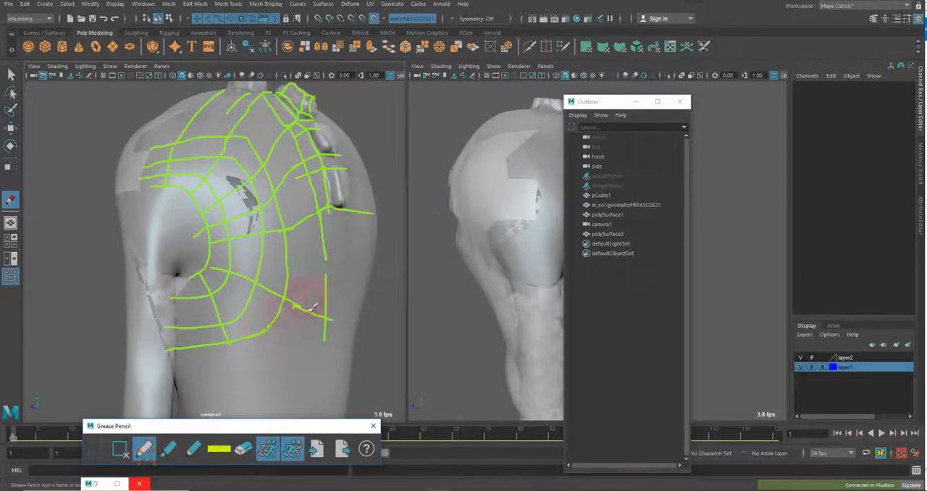
{"action": "mouse_move", "coordinate": [325, 256]}
{"action": "left_mouse_down"}
{"action": "mouse_move", "coordinate": [327, 284]}
{"action": "mouse_move", "coordinate": [352, 266]}
{"action": "mouse_move", "coordinate": [313, 266]}
{"action": "left_mouse_up"}
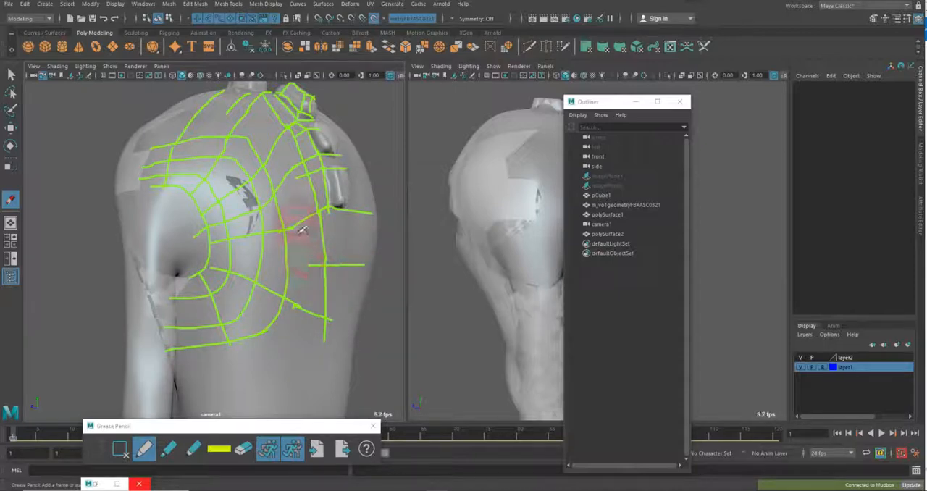
{"action": "left_click_drag", "start_coordinate": [292, 178], "coordinate": [306, 265]}
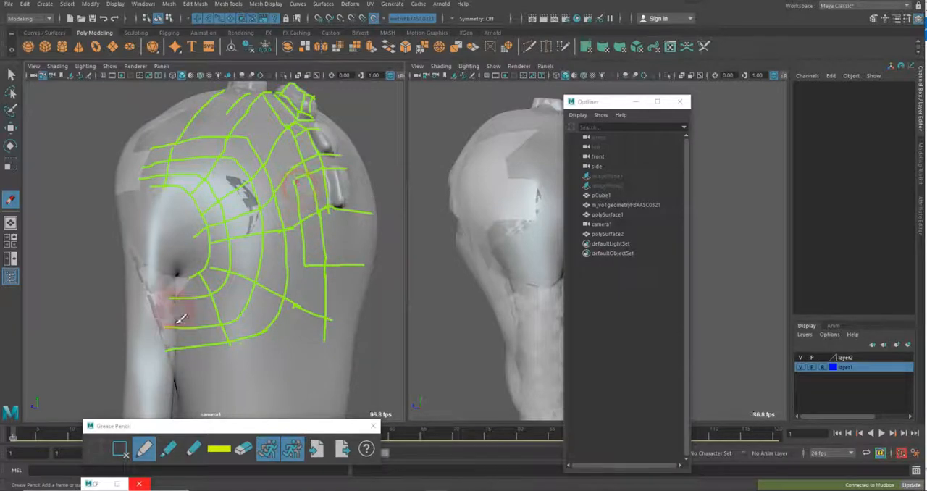
Erase the upper end of the new connecting line and sketch the remaining loops between the shoulder and the back bumps
{"action": "left_click", "coordinate": [243, 449]}
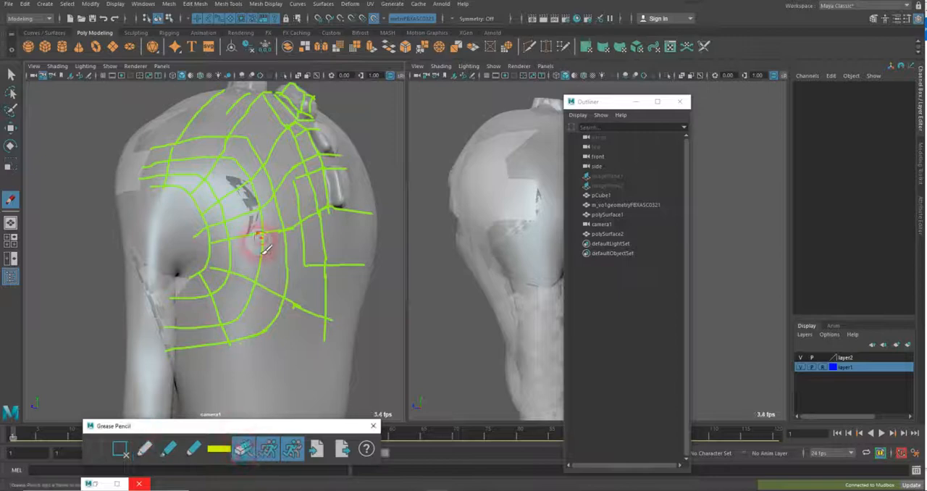
{"action": "left_click_drag", "start_coordinate": [296, 177], "coordinate": [303, 205]}
{"action": "left_click", "coordinate": [144, 449]}
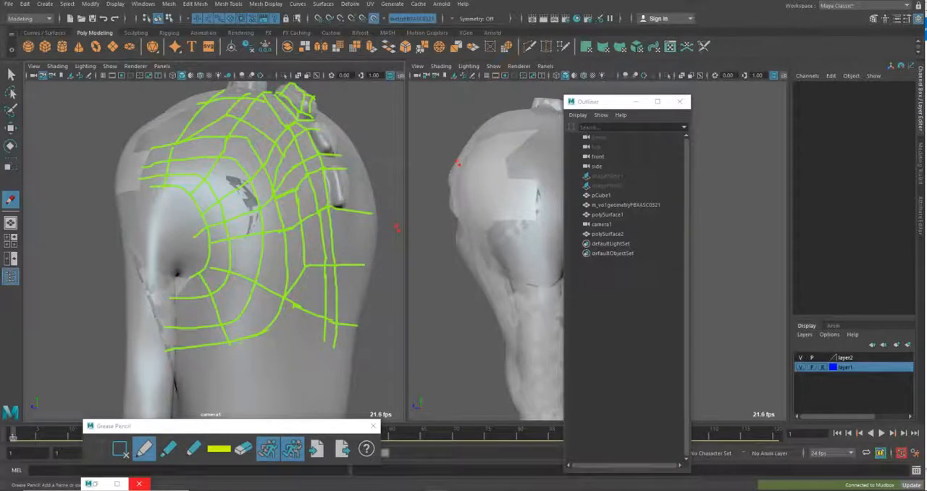
Undo the last face deletion and fill the upper edge of the shoulder patch with Quad Draw quads
{"action": "key", "text": "z"}
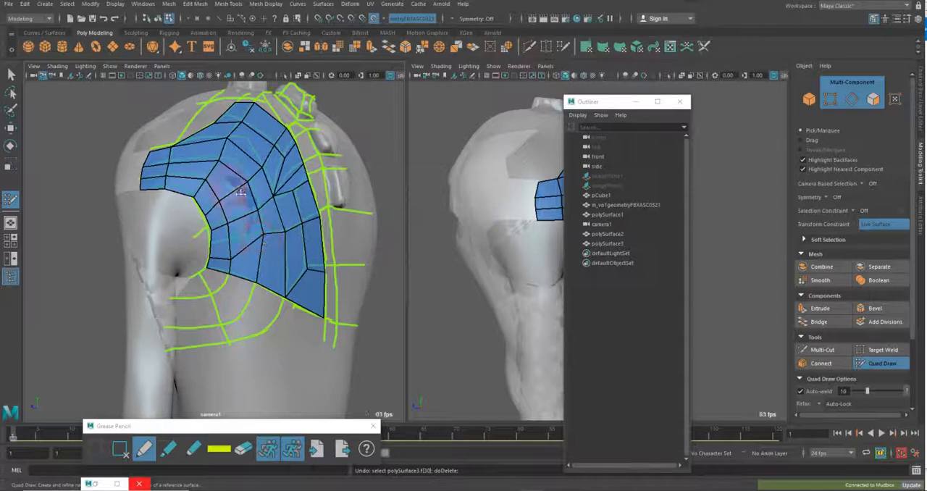
{"action": "left_click", "coordinate": [211, 122], "text": "shift"}
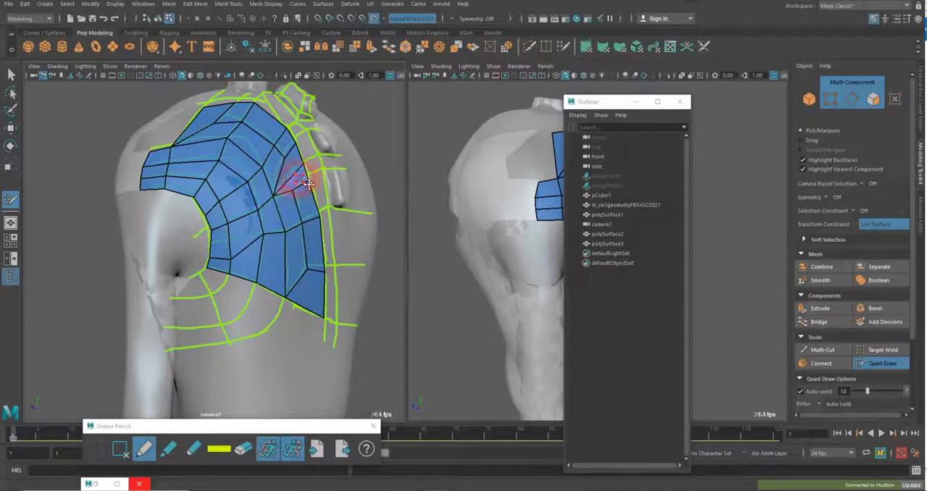
Delete the diagonal strip of faces running from beside the back bumps down to the inner shoulder edge
{"action": "key", "text": "Delete"}
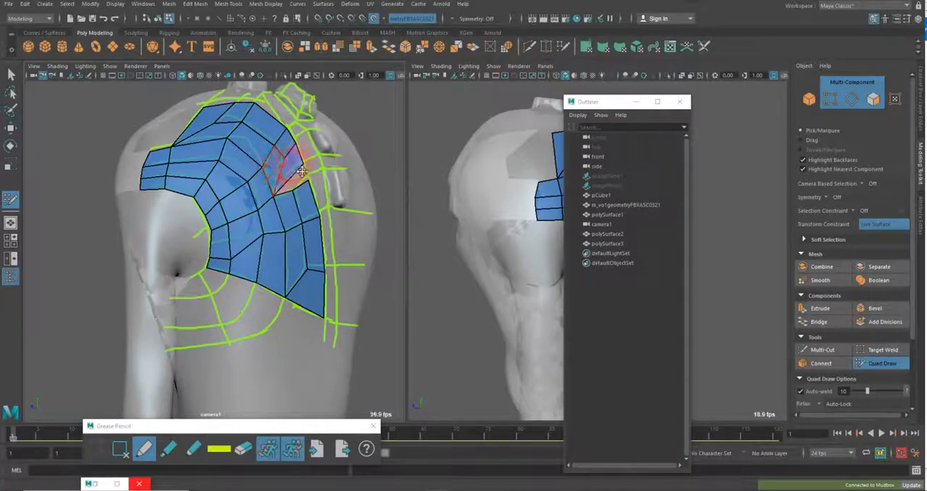
{"action": "key", "text": "Delete"}
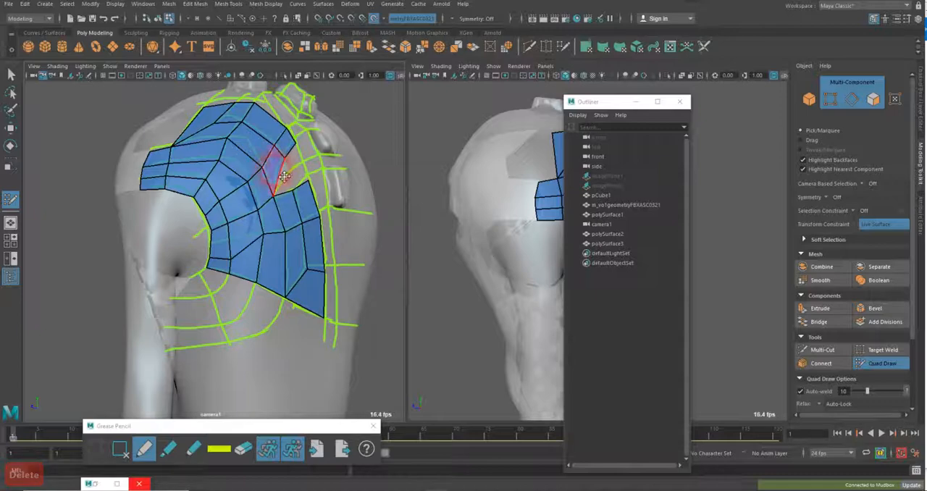
{"action": "key", "text": "Delete"}
{"action": "key", "text": "Delete"}
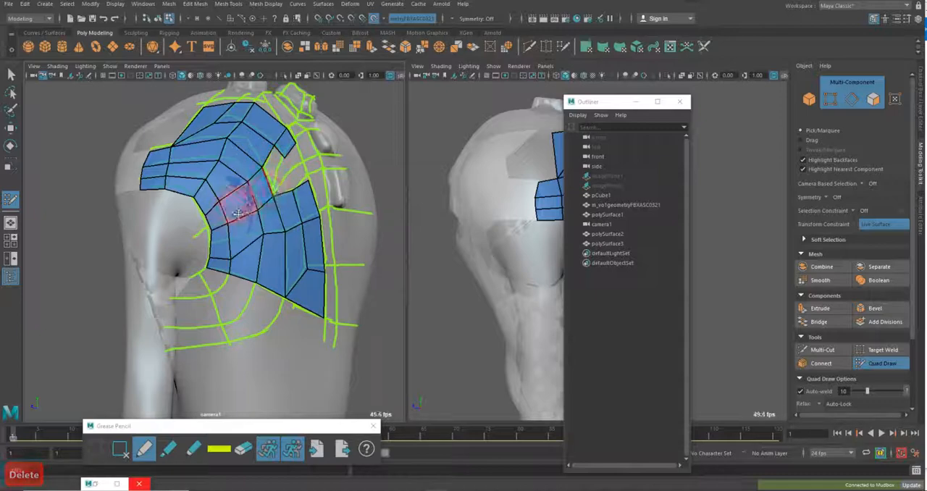
{"action": "key", "text": "Delete"}
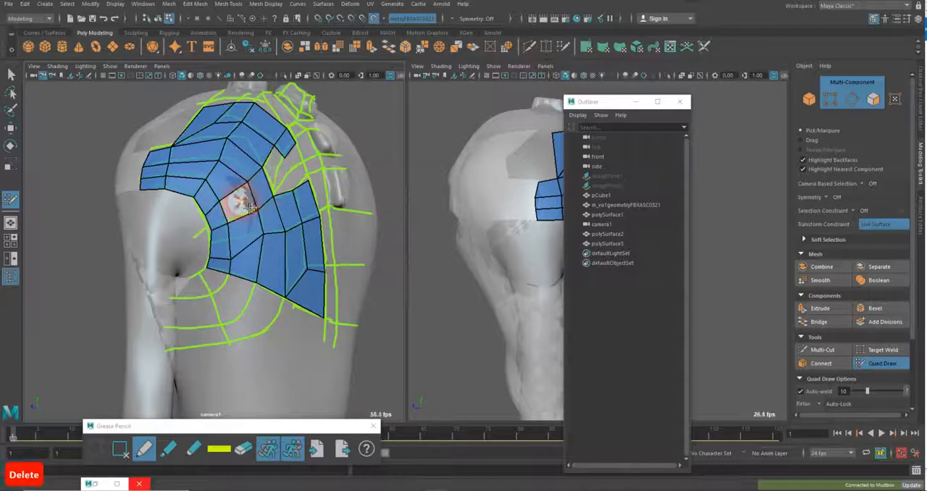
{"action": "key", "text": "Delete"}
{"action": "key", "text": "Delete"}
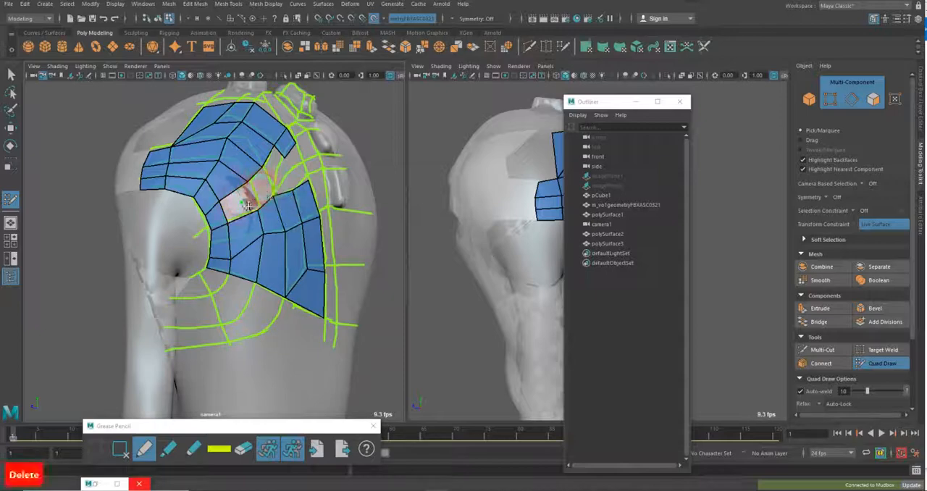
{"action": "key", "text": "Delete"}
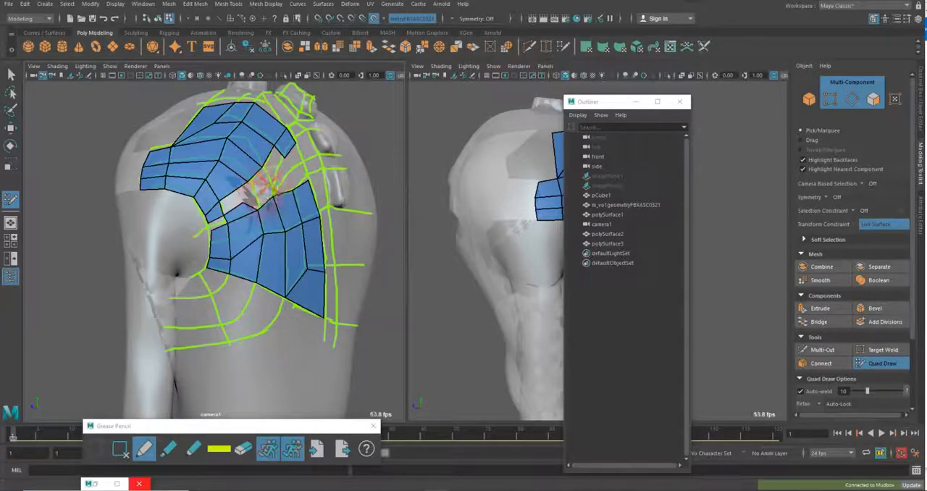
Fill quads in the inner part of the opened strip and undo the unwanted fill in the gap near the bumps
{"action": "left_click", "coordinate": [237, 197], "text": "shift"}
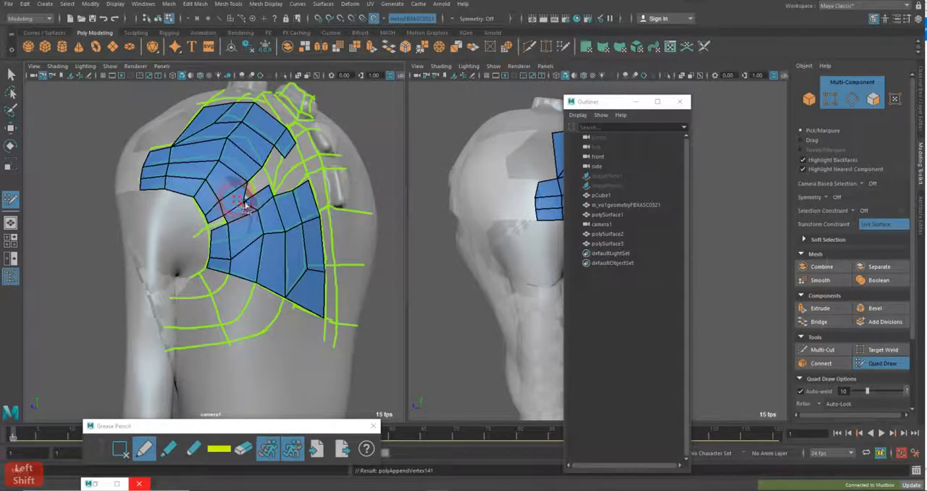
{"action": "left_click", "coordinate": [282, 176], "text": "shift"}
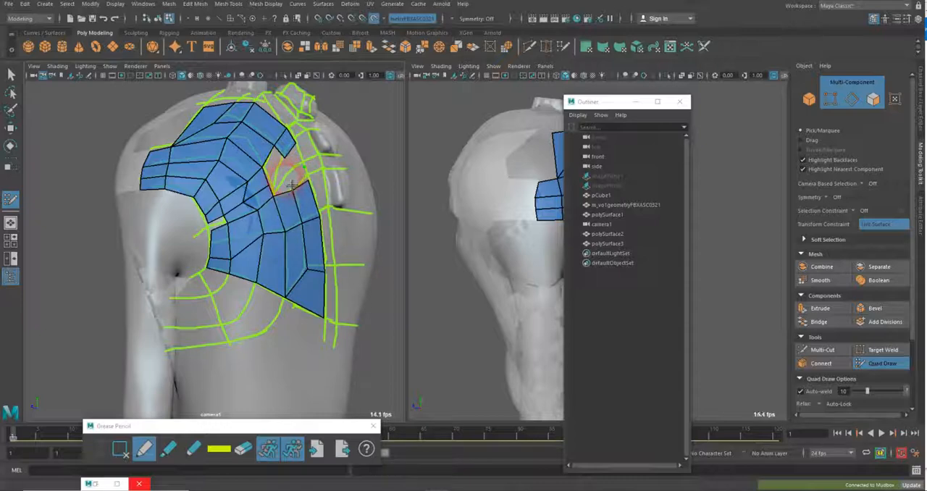
{"action": "key", "text": "ctrl+z"}
{"action": "key", "text": "ctrl+z"}
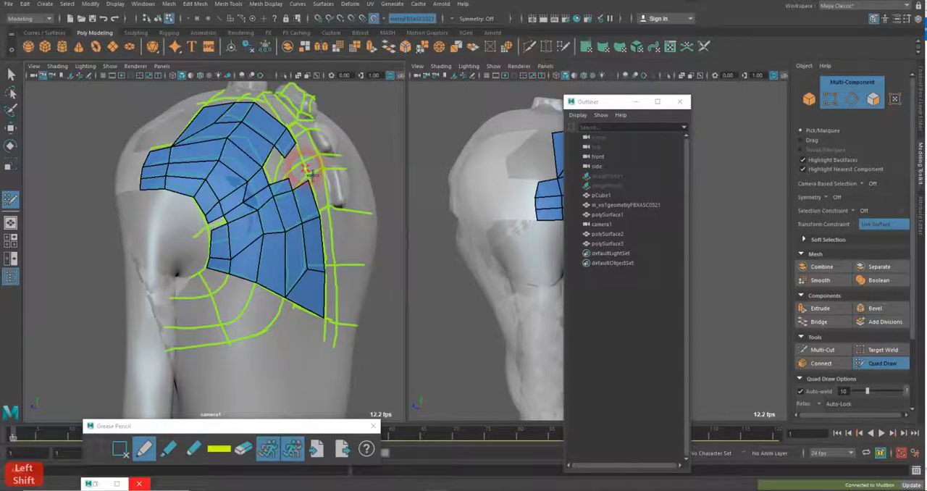
Extend the lower quad row to the lengthwise line beside the bumps and fill the quads joining it to the upper patch
{"action": "key", "text": "shift"}
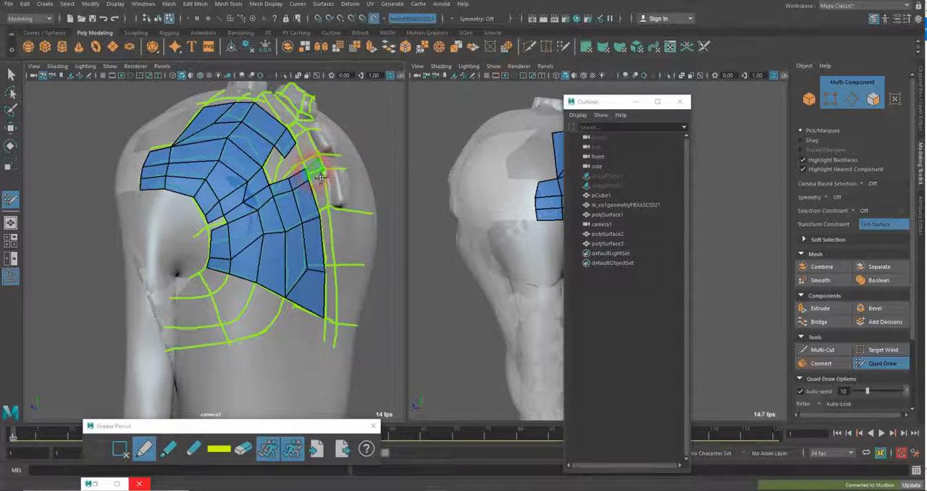
{"action": "left_click", "coordinate": [320, 176], "text": "shift"}
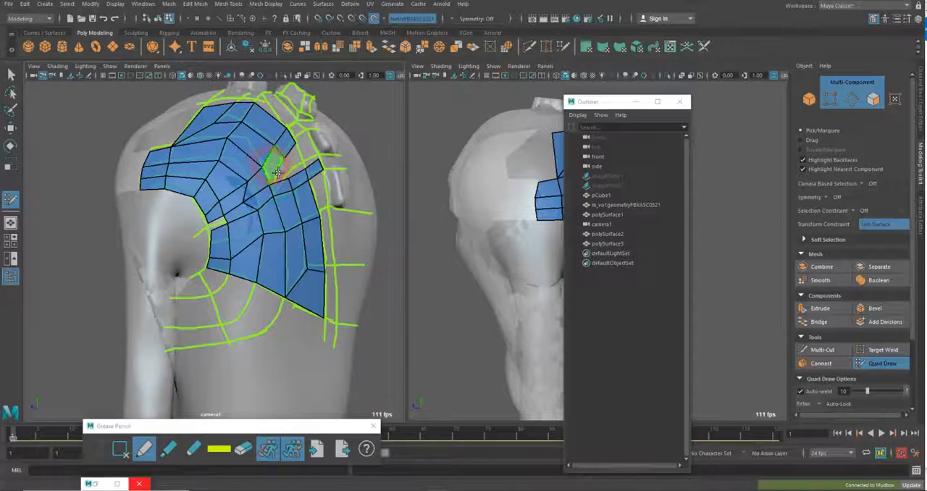
{"action": "left_click", "coordinate": [278, 173], "text": "shift"}
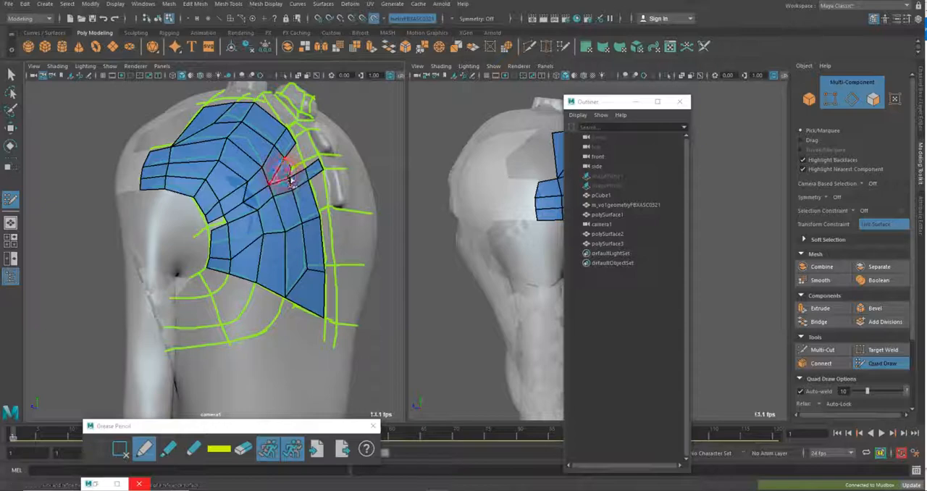
{"action": "left_click", "coordinate": [309, 167]}
{"action": "key", "text": "shift"}
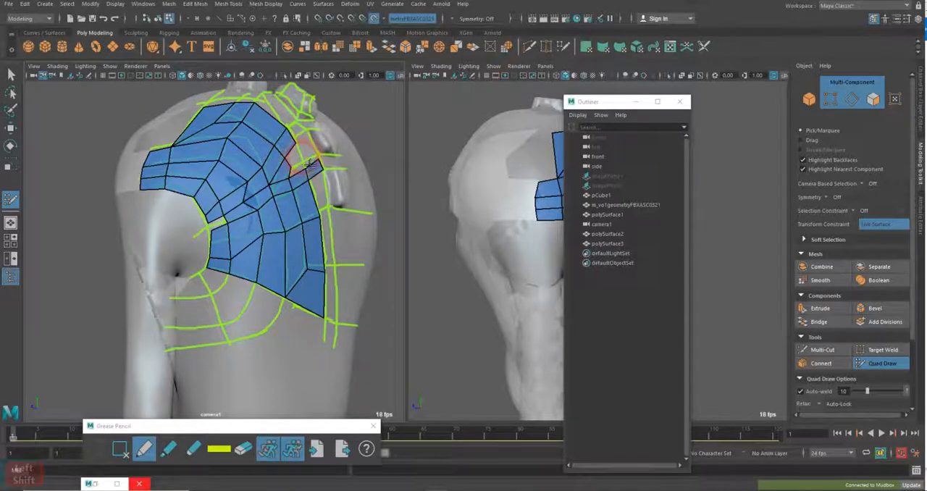
Rework the outer quads beside the back bumps into rows that follow the sketched cross lines
{"action": "key", "text": "shift"}
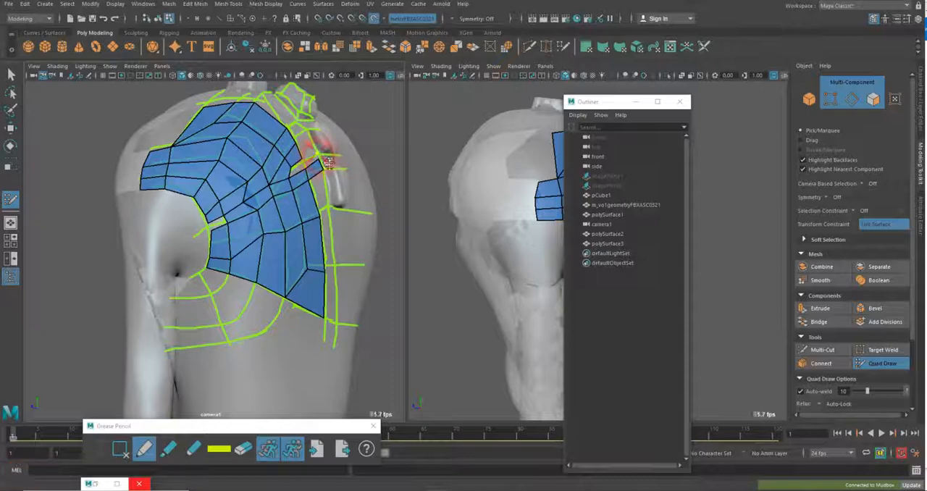
{"action": "key", "text": "shift"}
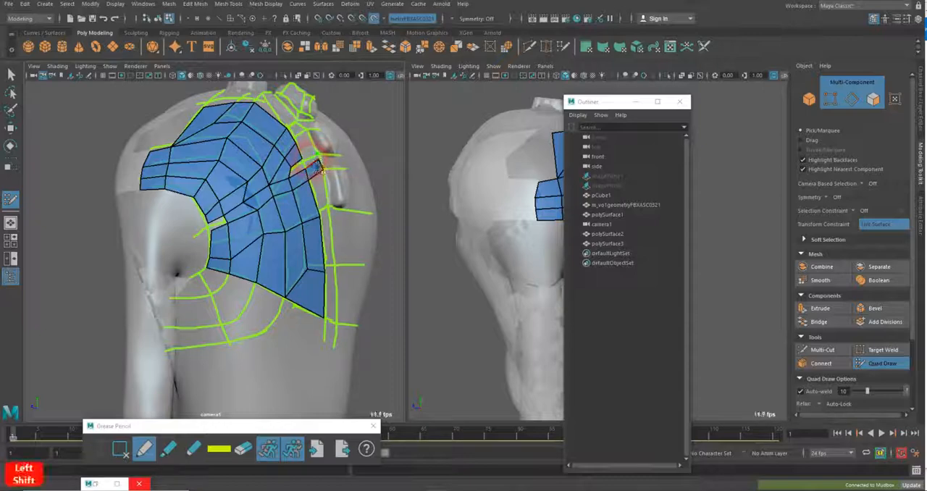
{"action": "key", "text": "shift"}
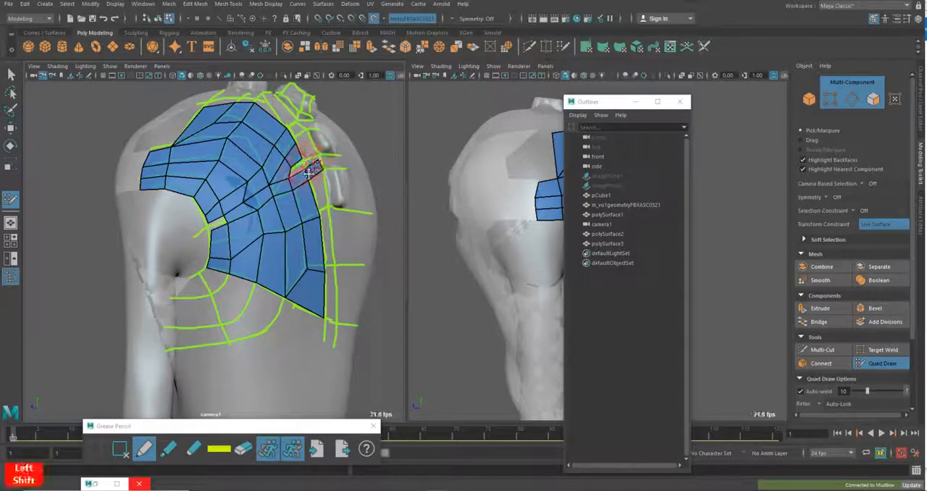
{"action": "key", "text": "shift"}
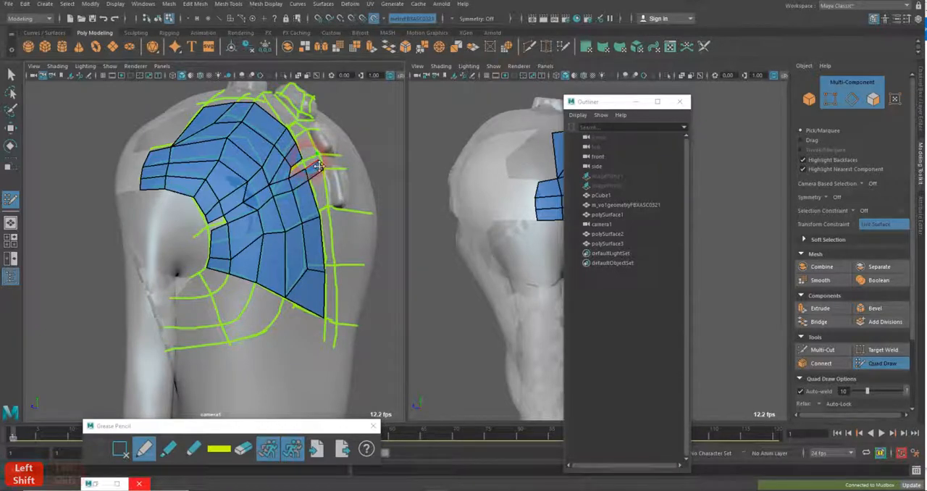
{"action": "key", "text": "shift"}
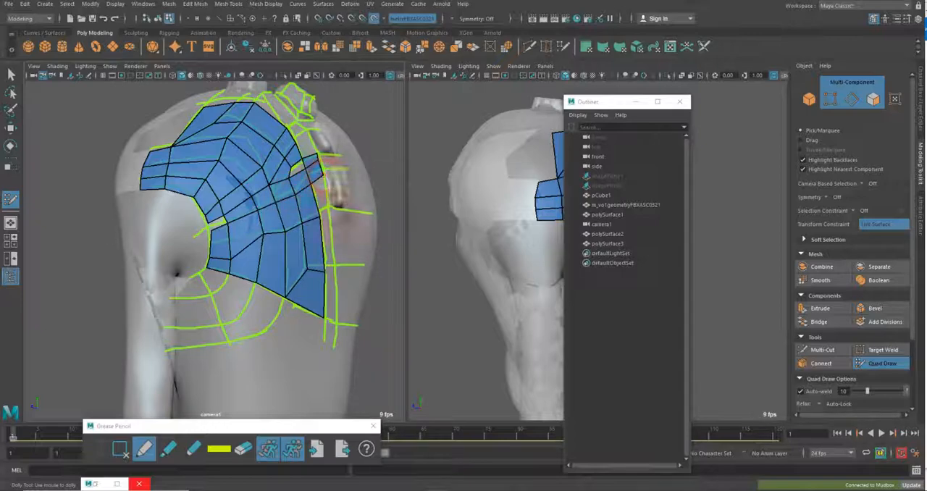
Fill quads down the outer lengthwise line below the bumps and around the lower shoulder loops
{"action": "left_click", "coordinate": [331, 211]}
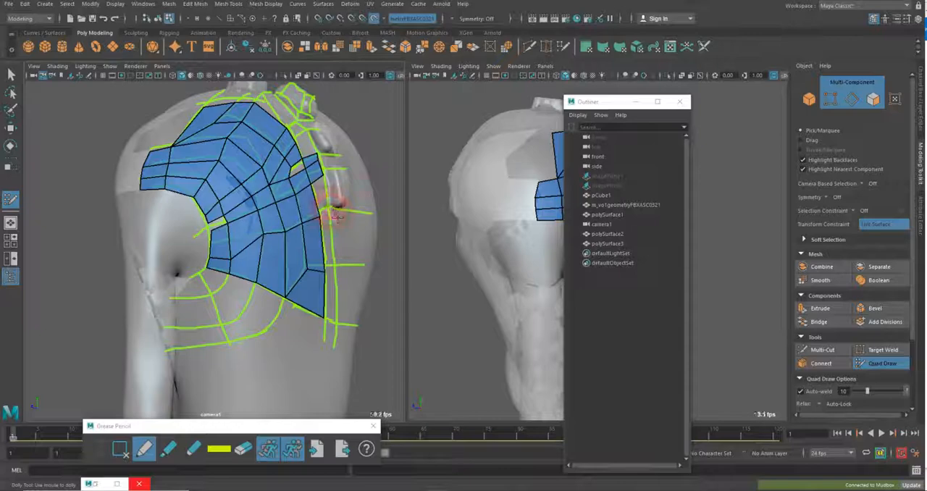
{"action": "left_click", "coordinate": [324, 197], "text": "shift"}
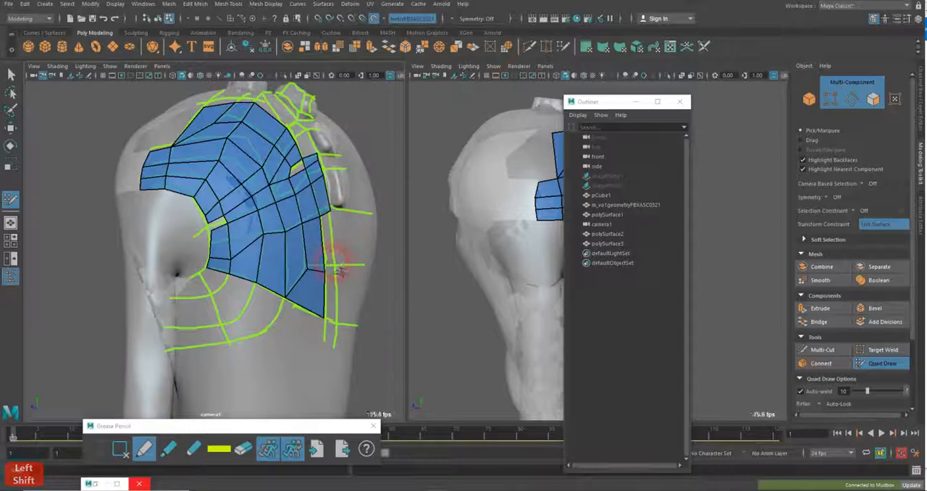
{"action": "left_click", "coordinate": [337, 306], "text": "shift"}
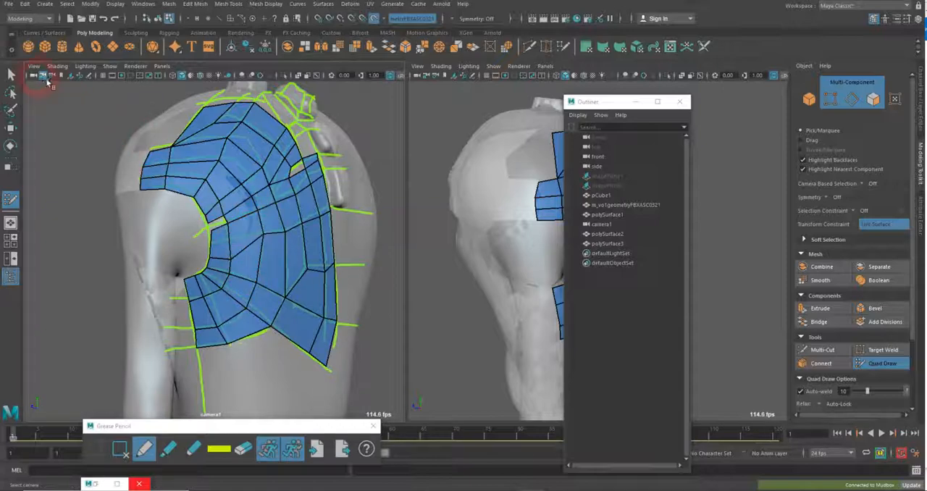
{"action": "scroll", "coordinate": [268, 226], "scroll_direction": "up", "scroll_amount": 5}
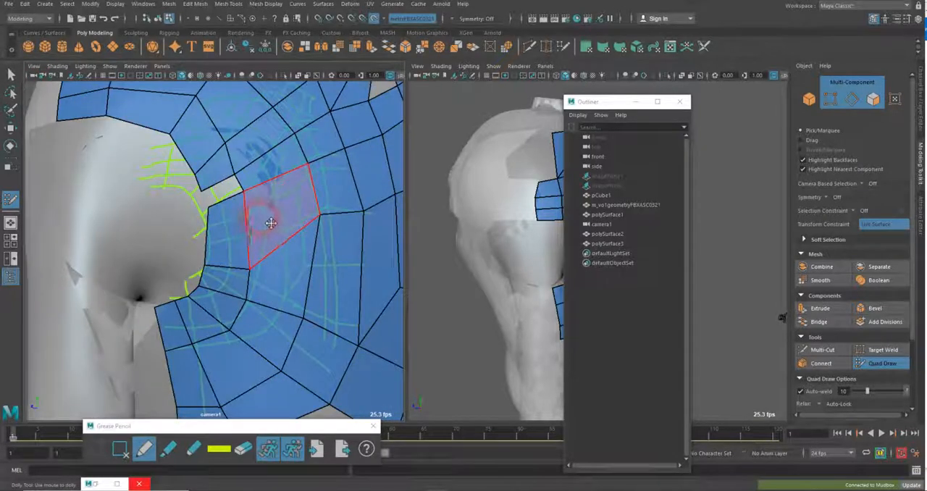
Fill the remaining quad gaps beside the shoulder opening and at the inner edge of the outer strip
{"action": "left_click_drag", "start_coordinate": [265, 207], "coordinate": [176, 269], "text": "alt"}
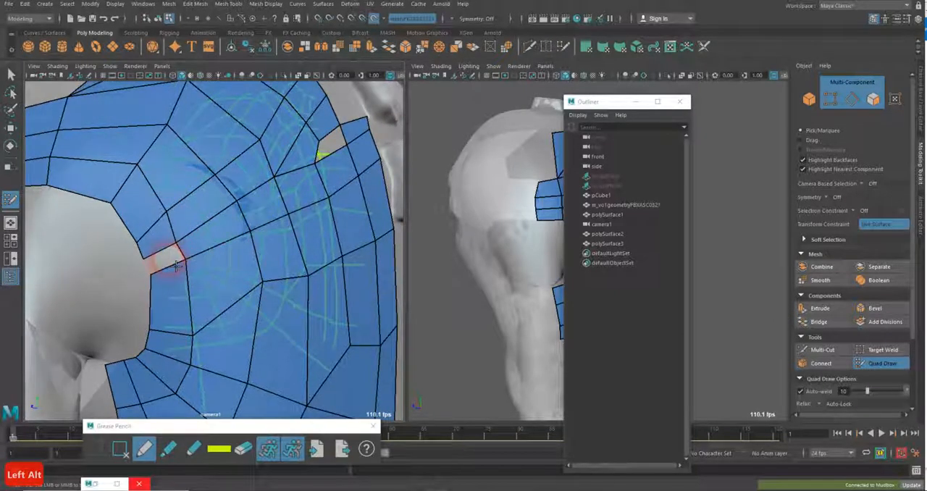
{"action": "left_click", "coordinate": [174, 264], "text": "shift"}
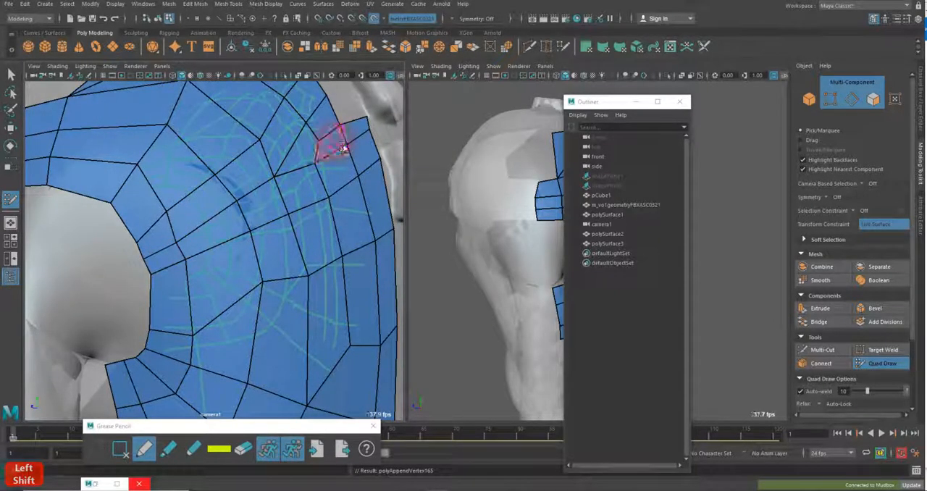
{"action": "scroll", "coordinate": [343, 148], "scroll_direction": "down", "scroll_amount": 5}
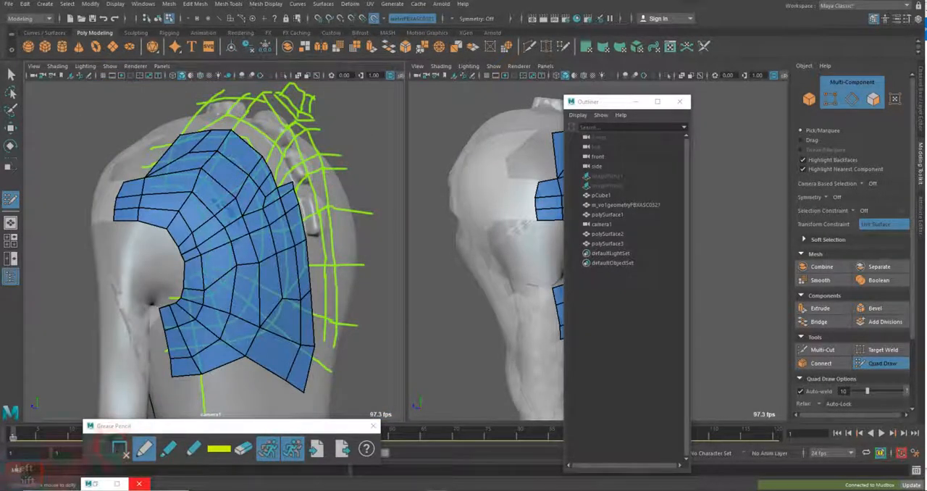
Delete the Grease Pencil sketch frame, leave Quad Draw and select the retopology mesh polySurface3
{"action": "left_click", "coordinate": [126, 456]}
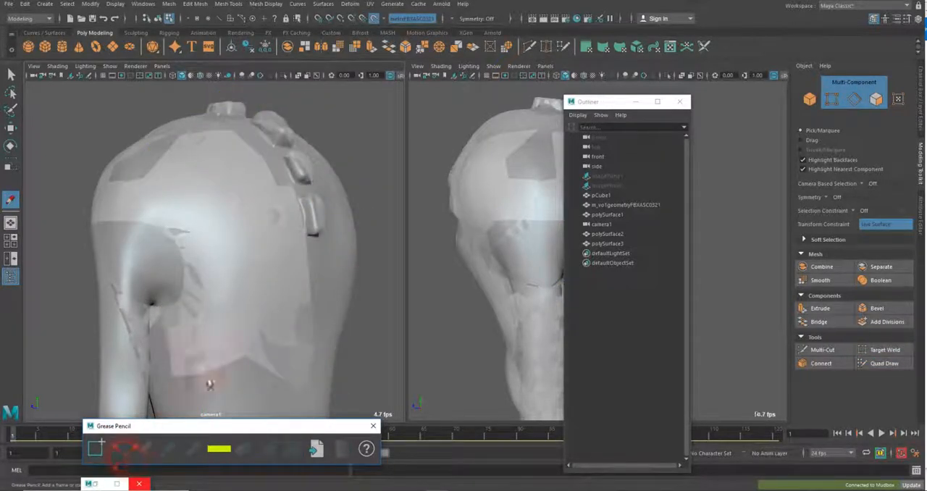
{"action": "left_click", "coordinate": [10, 73]}
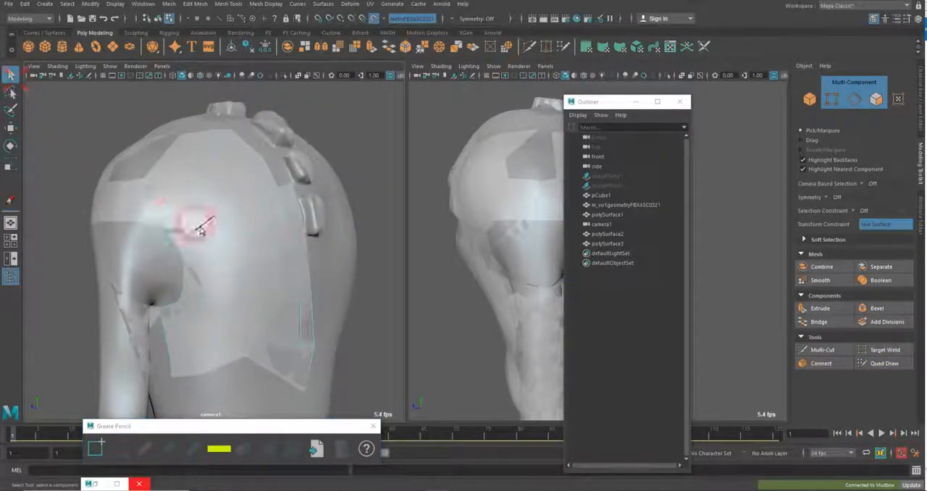
{"action": "left_click", "coordinate": [225, 245]}
{"action": "right_click_drag", "start_coordinate": [226, 244], "coordinate": [254, 213]}
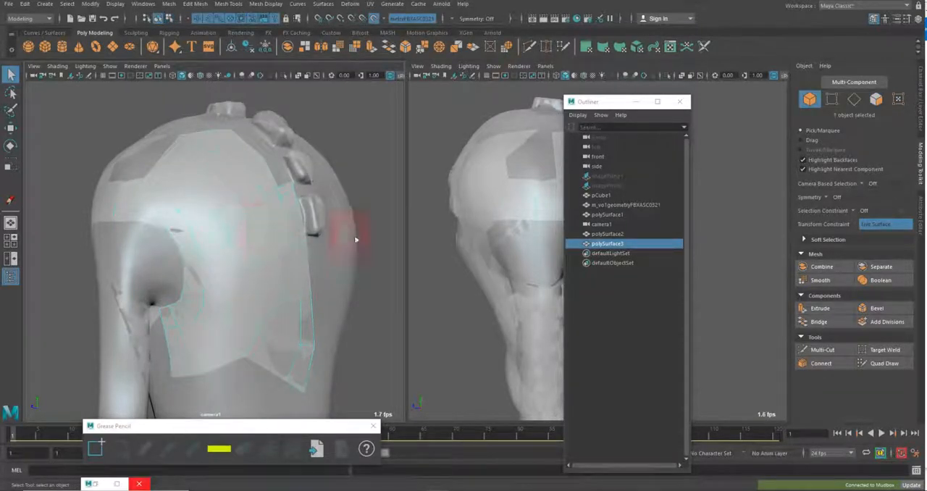
{"action": "left_click", "coordinate": [354, 178]}
{"action": "left_click", "coordinate": [258, 253]}
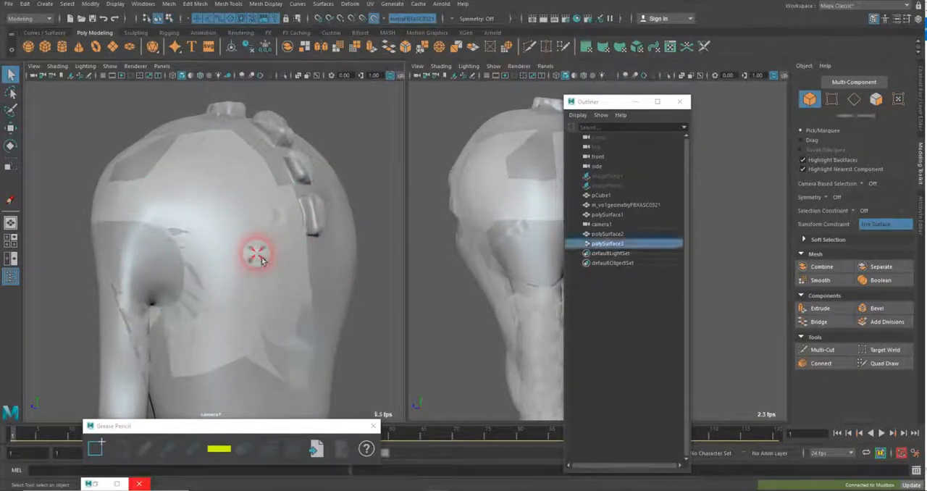
Add the selected retopology mesh to the display layer layer1
{"action": "left_click", "coordinate": [918, 88]}
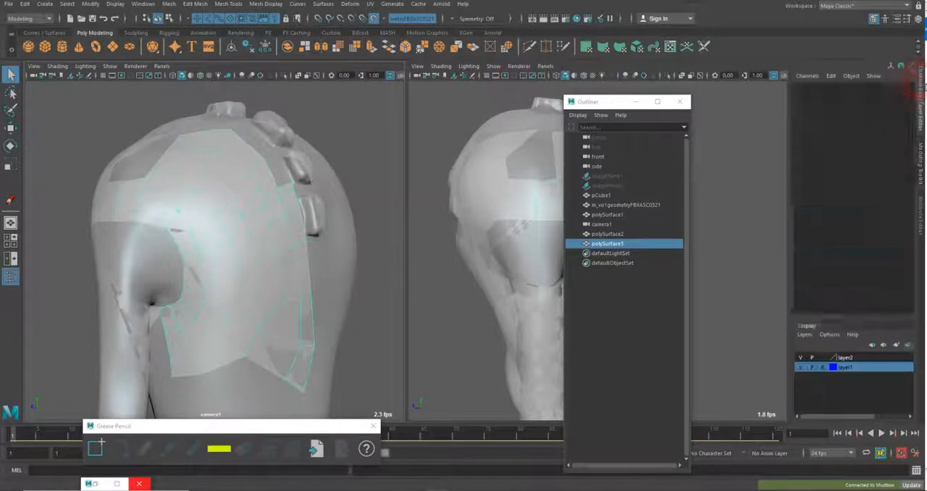
{"action": "right_click", "coordinate": [862, 370]}
{"action": "left_click", "coordinate": [867, 390]}
{"action": "left_click", "coordinate": [373, 281]}
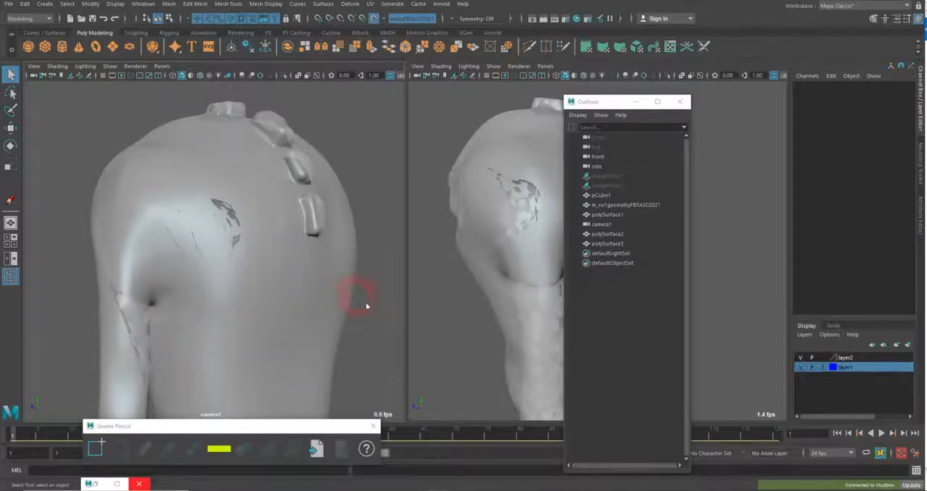
Hide layer2 and set layer1 to reference display so only the shaded retopology mesh shows
{"action": "left_click_drag", "start_coordinate": [367, 306], "coordinate": [347, 254], "text": "alt"}
{"action": "left_click", "coordinate": [802, 357]}
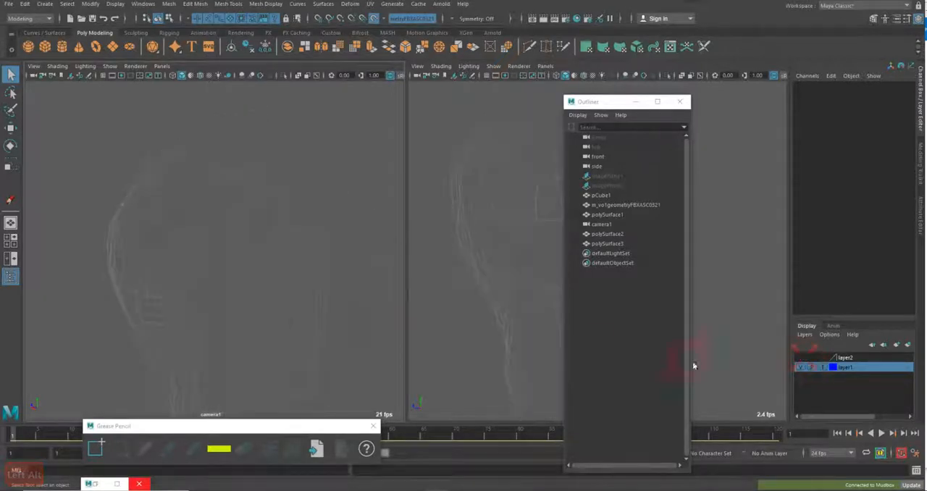
{"action": "key", "text": "5"}
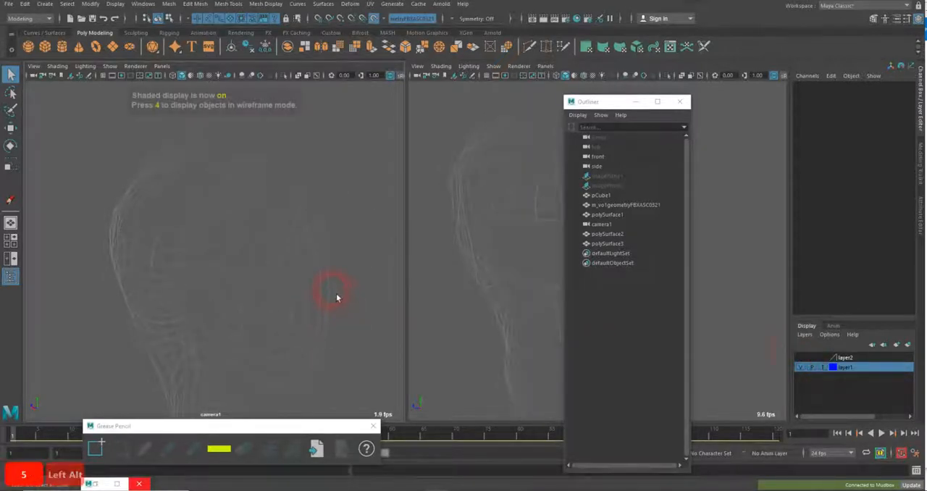
{"action": "left_click", "coordinate": [831, 367]}
{"action": "left_click", "coordinate": [274, 317]}
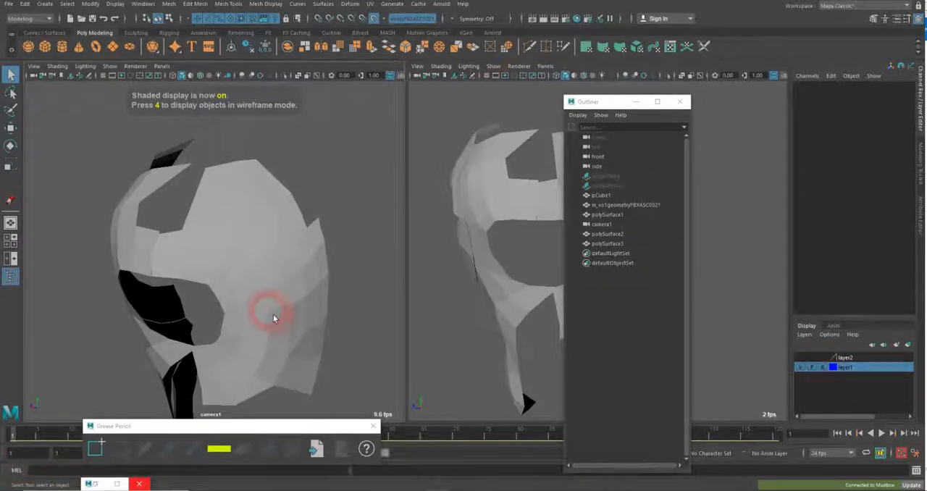
{"action": "left_click", "coordinate": [168, 247]}
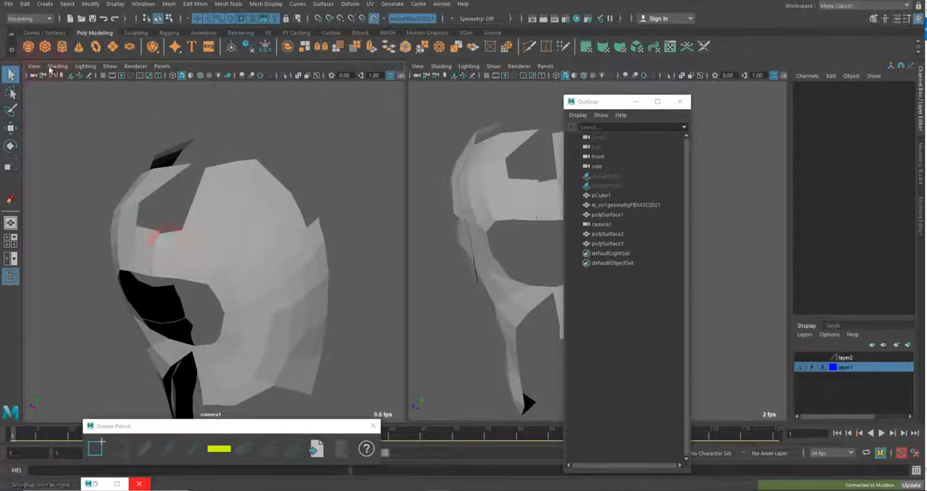
Turn on Wireframe on Shaded in the camera1 view and examine the retopology mesh from several sides
{"action": "left_click", "coordinate": [56, 66]}
{"action": "left_click", "coordinate": [70, 155]}
{"action": "left_click", "coordinate": [209, 261]}
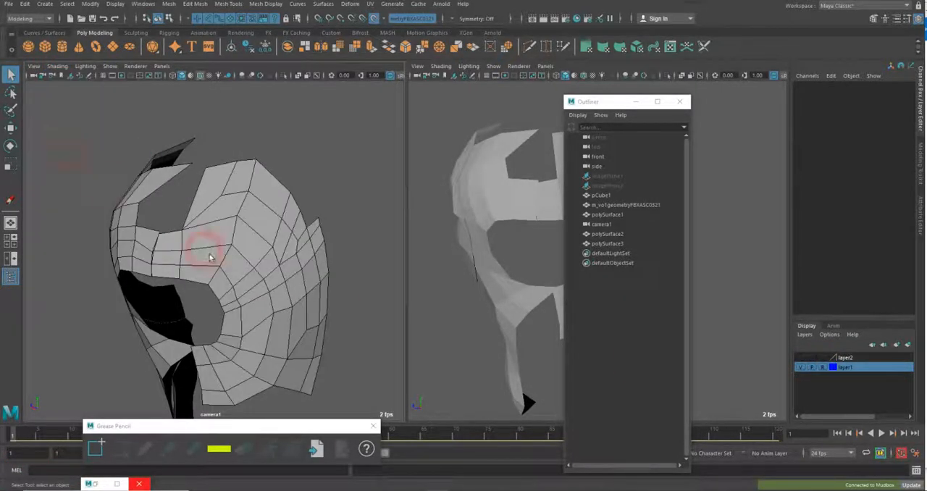
{"action": "left_click_drag", "start_coordinate": [208, 261], "coordinate": [212, 243], "text": "alt"}
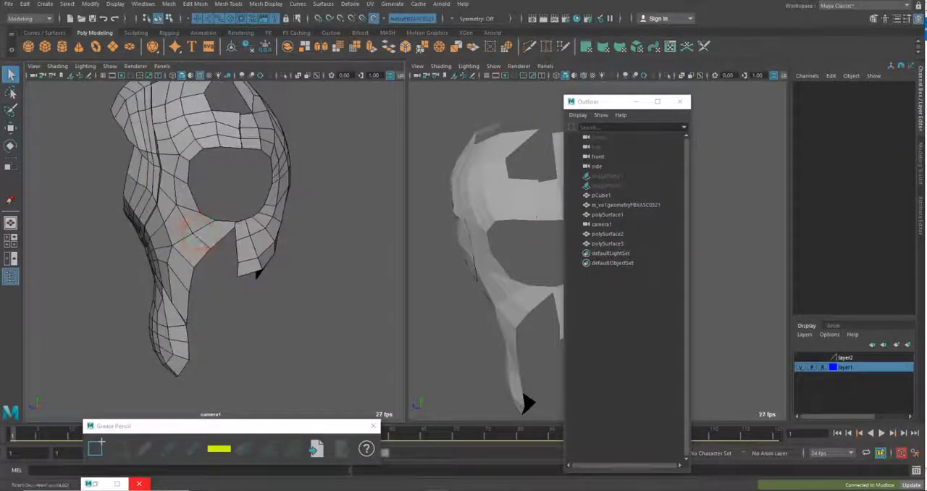
{"action": "left_click_drag", "start_coordinate": [385, 177], "coordinate": [310, 247], "text": "alt"}
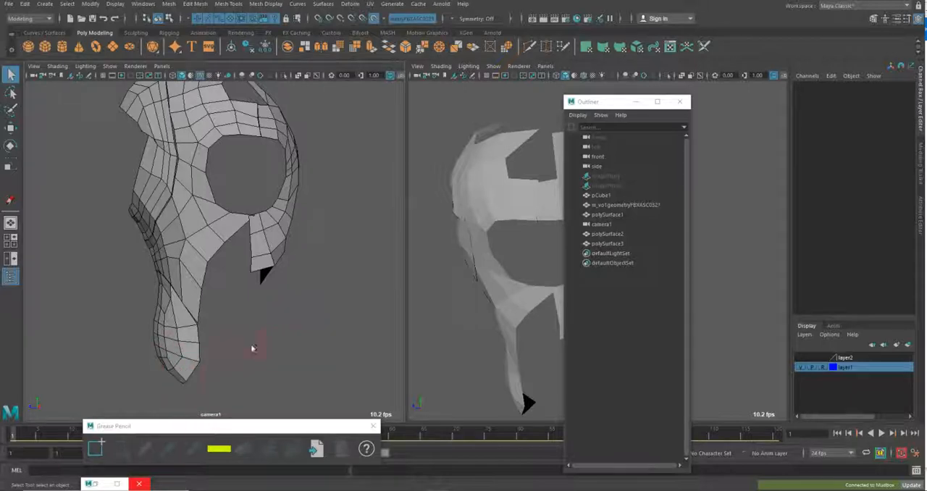
{"action": "left_click_drag", "start_coordinate": [314, 230], "coordinate": [409, 290], "text": "alt"}
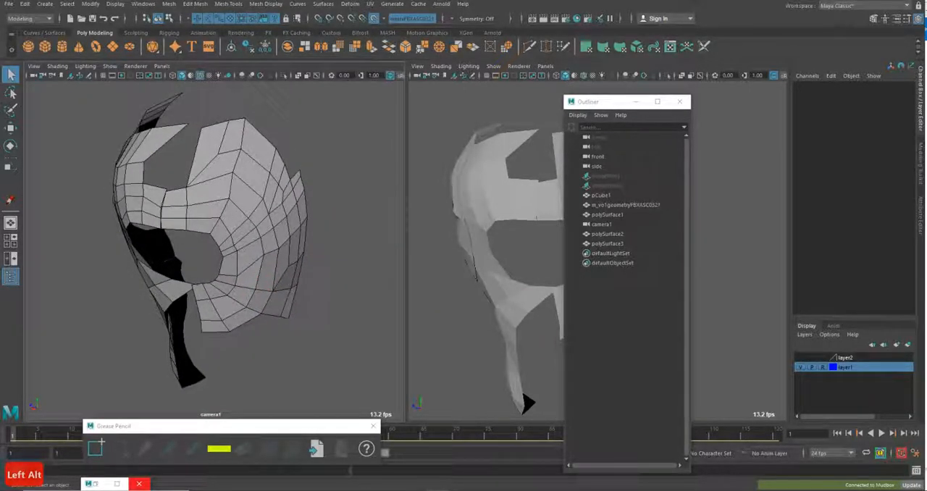